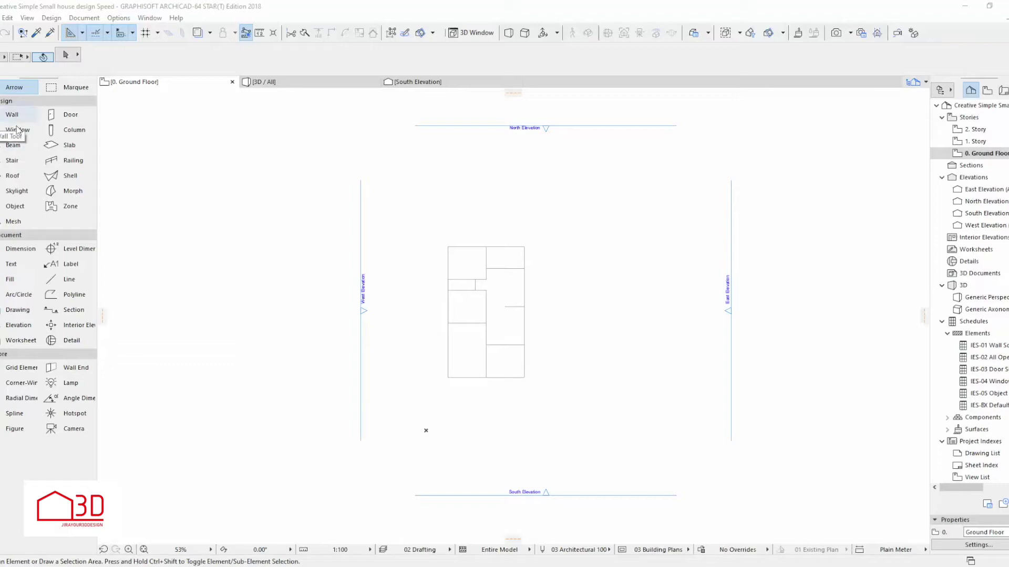
Draw the house's outer shell as one PolyWall using the default wall settings.
double_click(2, 118)
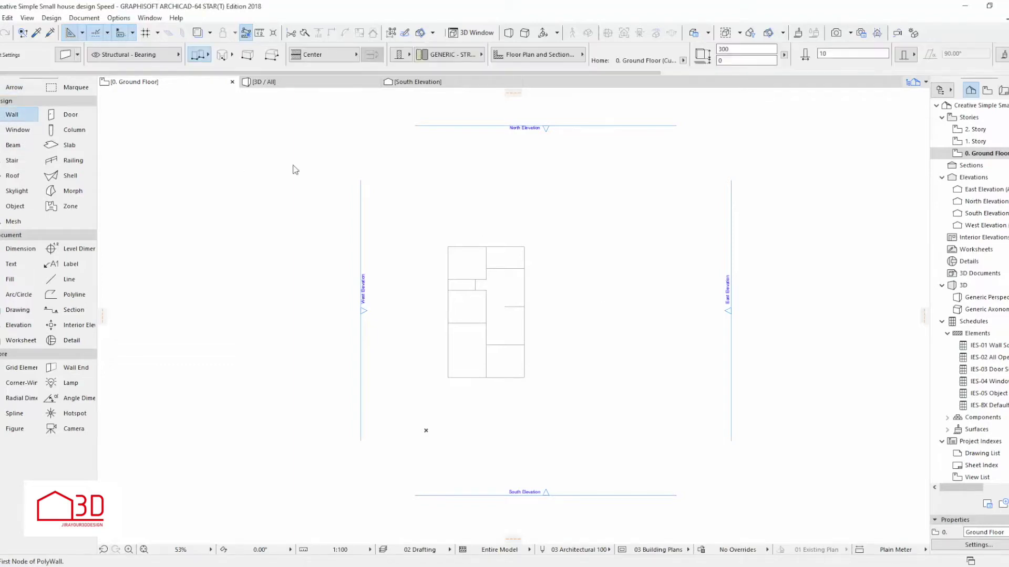
click(604, 493)
click(448, 246)
scroll(447, 376, up, 3)
scroll(449, 374, up, 2)
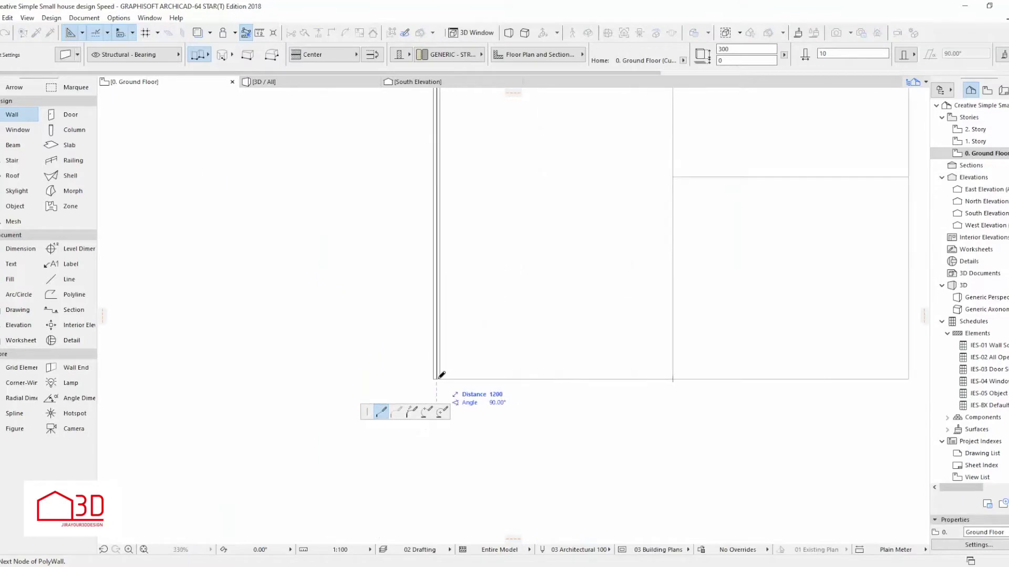
click(441, 375)
scroll(444, 375, down, 3)
scroll(720, 289, down, 3)
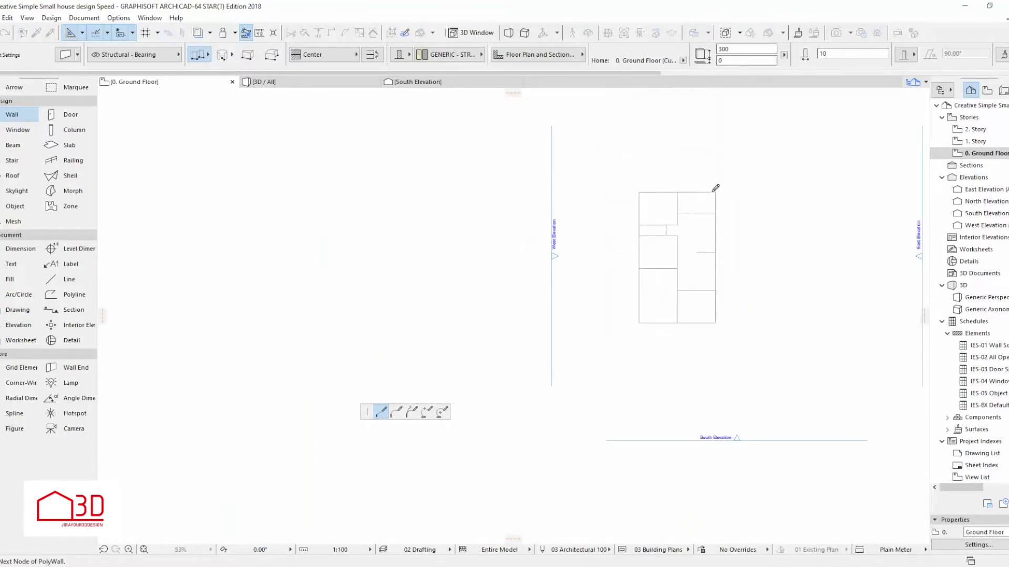
scroll(672, 188, up, 4)
scroll(660, 189, up, 1)
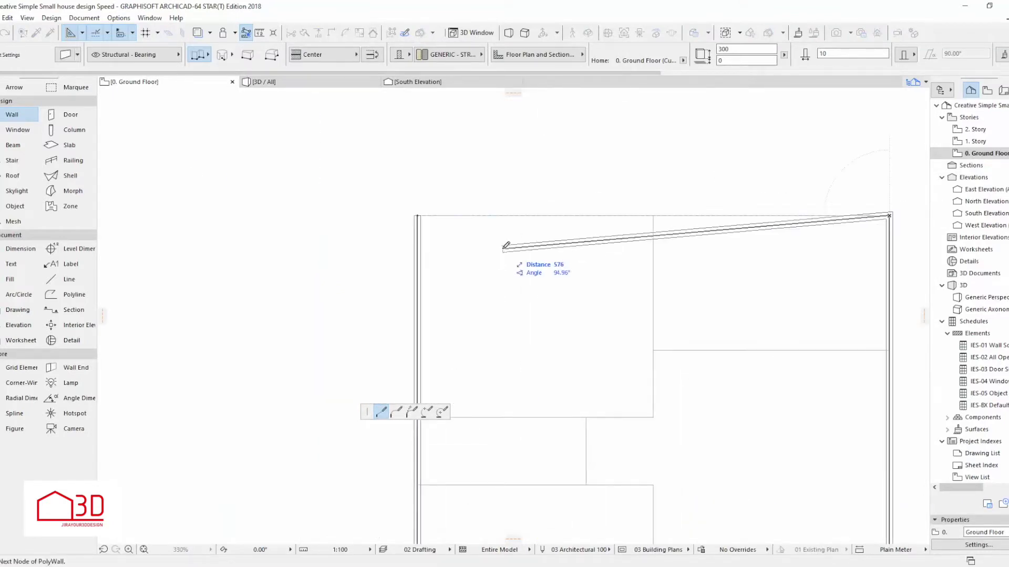
click(419, 218)
click(653, 418)
middle_drag(417, 412, 445, 297)
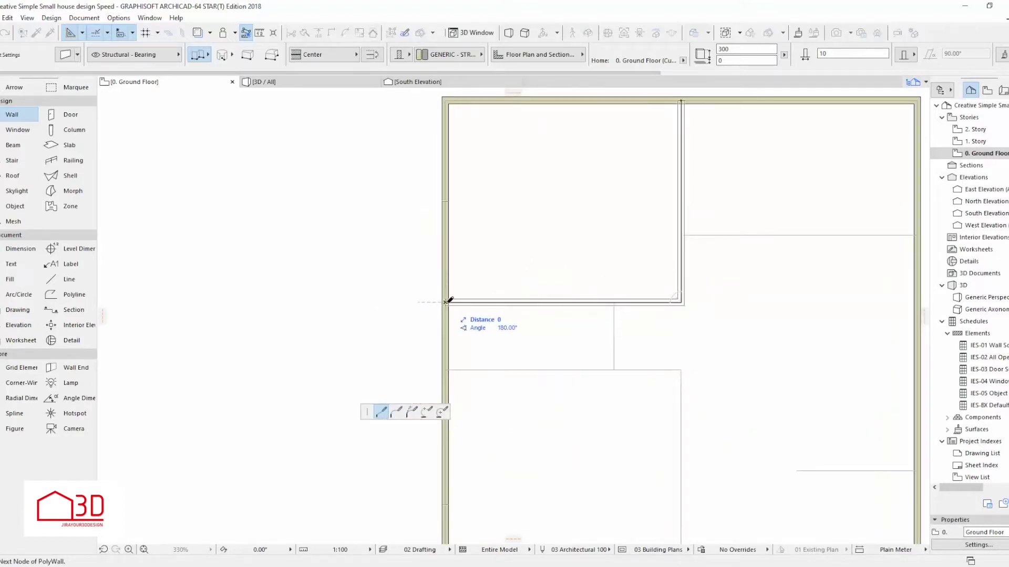
double_click(448, 301)
Draw partition walls enclosing the upper room and a vertical interior divider.
middle_drag(592, 355, 485, 267)
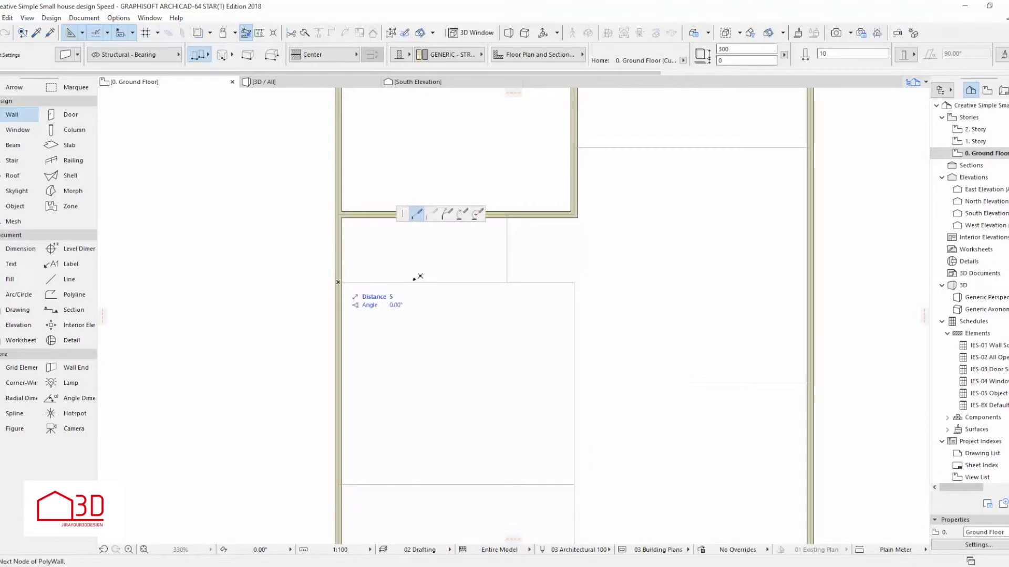
click(574, 281)
scroll(574, 279, down, 2)
scroll(518, 358, up, 2)
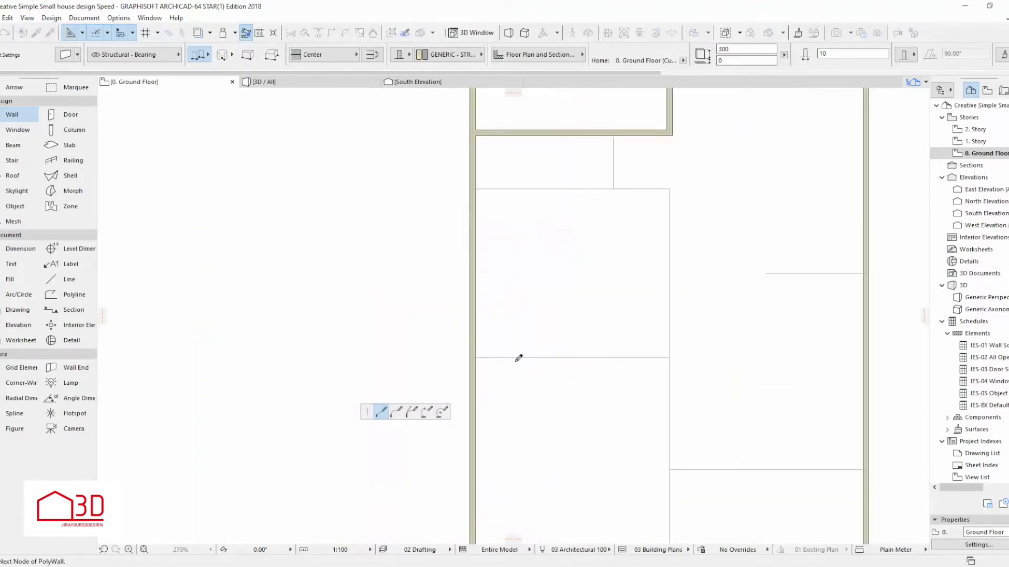
double_click(476, 357)
middle_drag(627, 135, 524, 190)
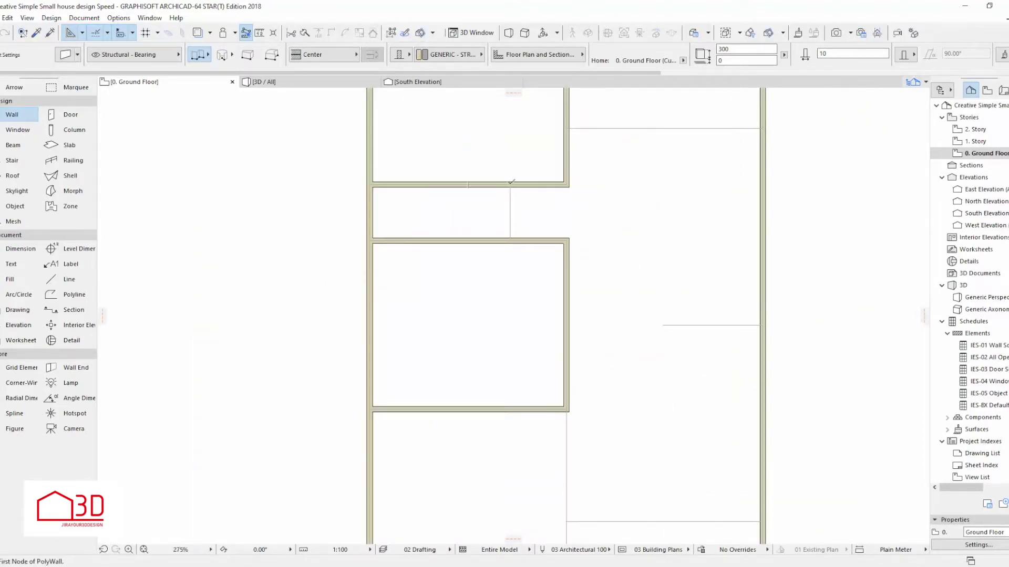
double_click(513, 242)
scroll(473, 252, down, 2)
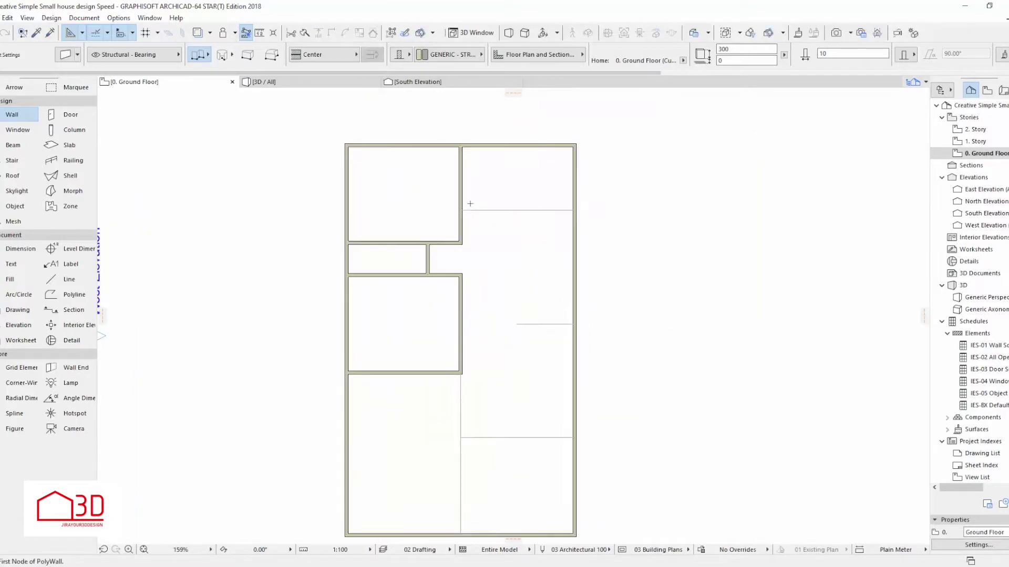
scroll(459, 141, up, 3)
Add partitions across the right-hand rooms to the outer wall, then select all walls.
click(463, 294)
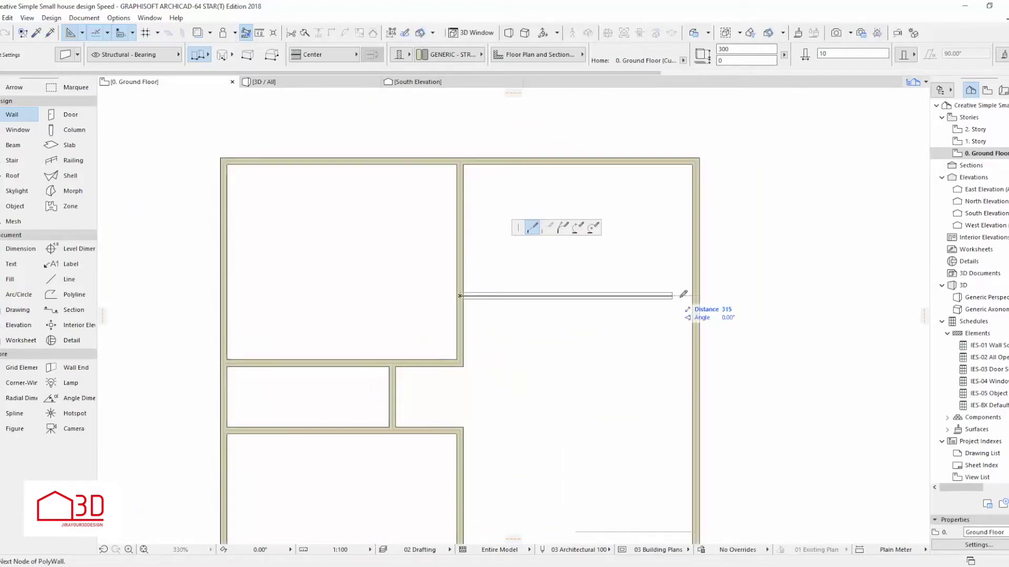
double_click(699, 293)
scroll(549, 290, down, 2)
scroll(504, 419, up, 1)
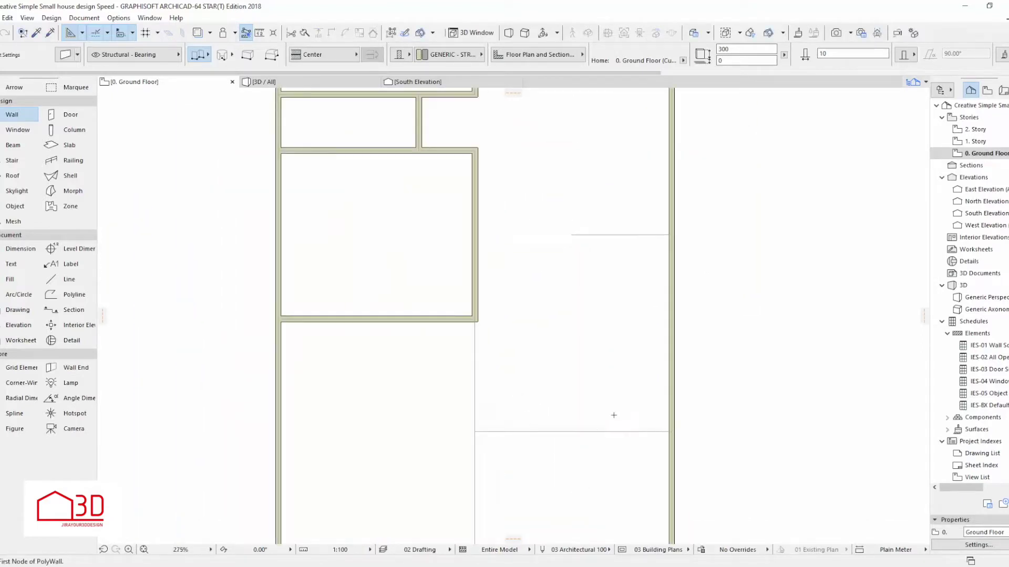
click(475, 317)
scroll(499, 368, down, 3)
scroll(505, 389, up, 3)
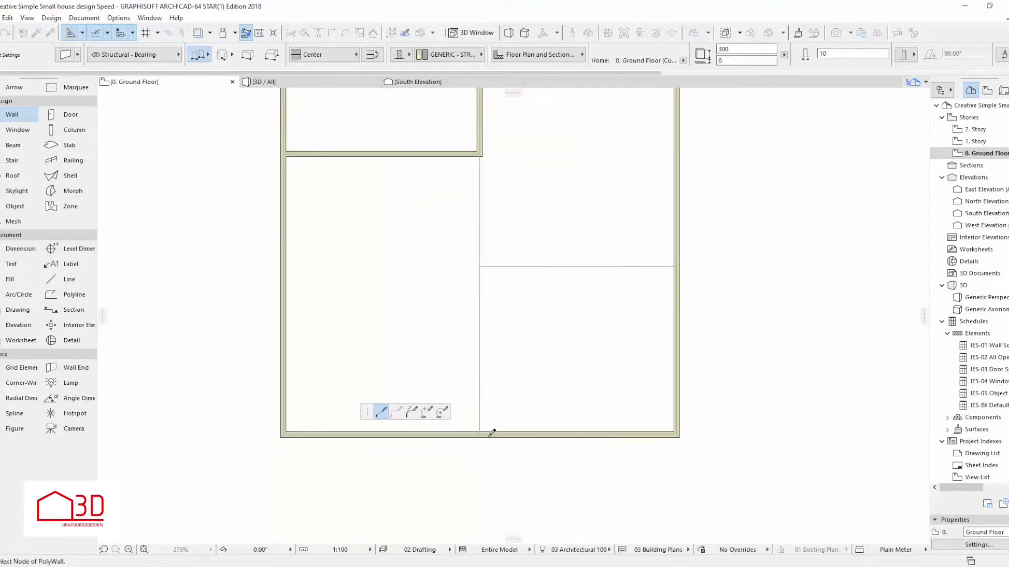
double_click(674, 267)
scroll(631, 268, down, 3)
scroll(625, 267, up, 3)
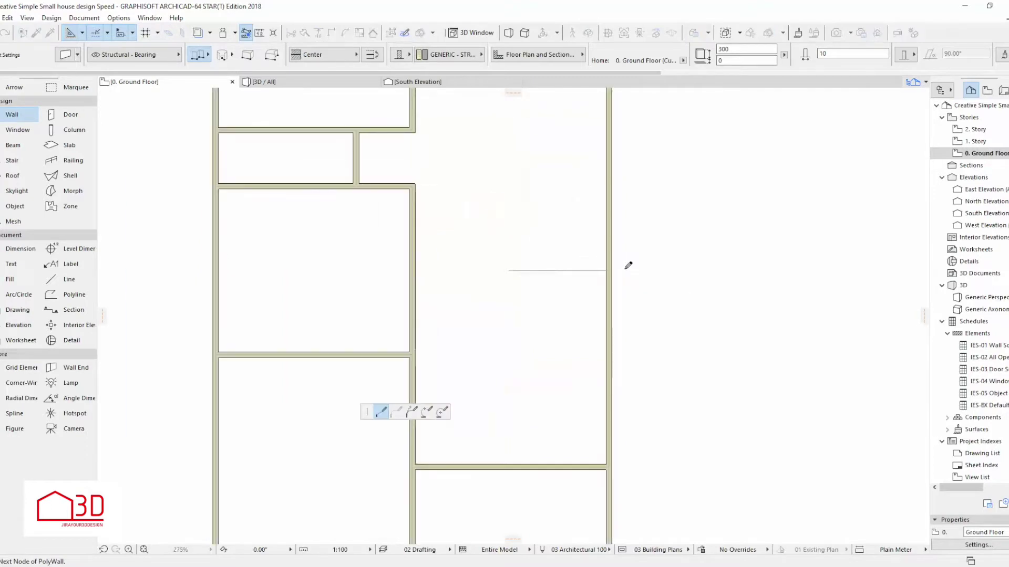
double_click(612, 269)
scroll(554, 315, down, 3)
scroll(554, 315, down, 1)
scroll(525, 289, up, 1)
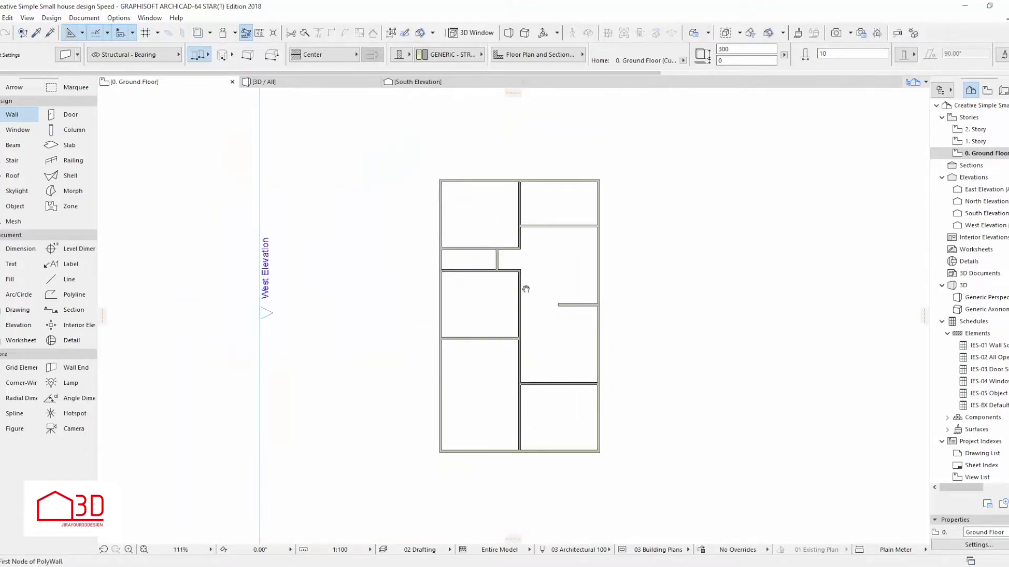
scroll(563, 292, down, 3)
drag(434, 195, 626, 412)
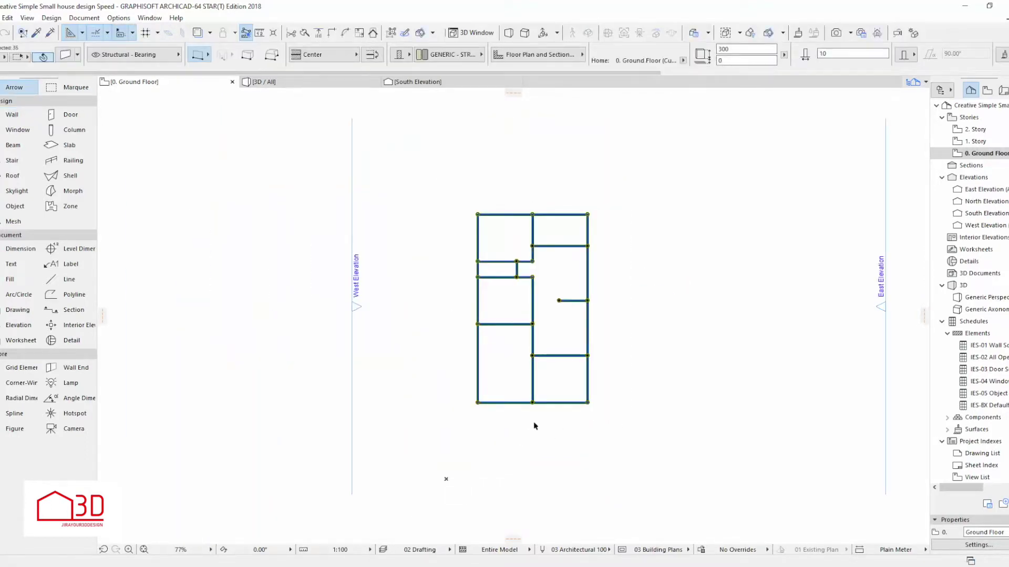
Click walls to try the selection options, then clear the selection.
click(687, 404)
scroll(655, 396, up, 1)
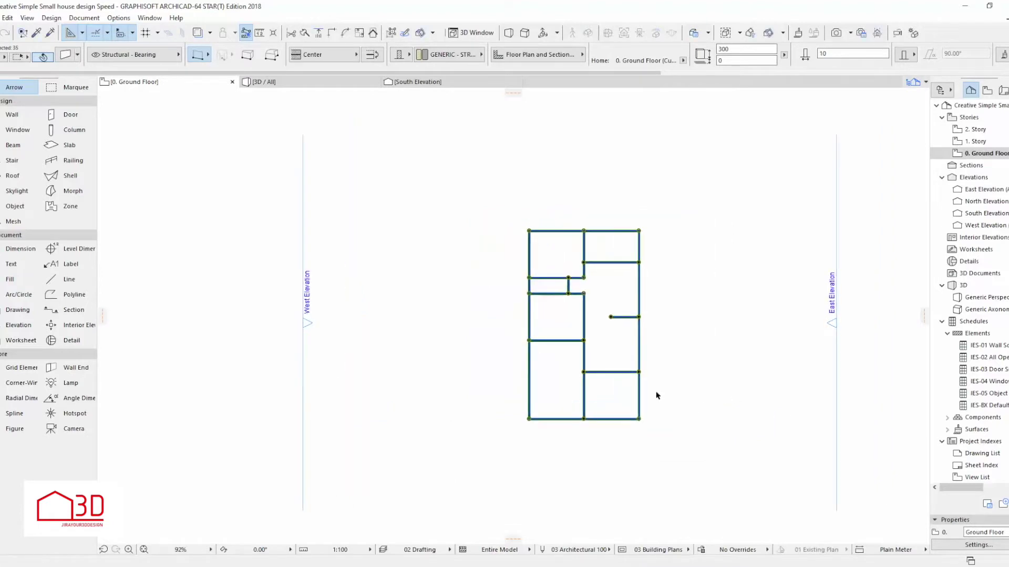
click(502, 425)
key(Escape)
scroll(522, 435, up, 2)
scroll(489, 464, down, 1)
key(Escape)
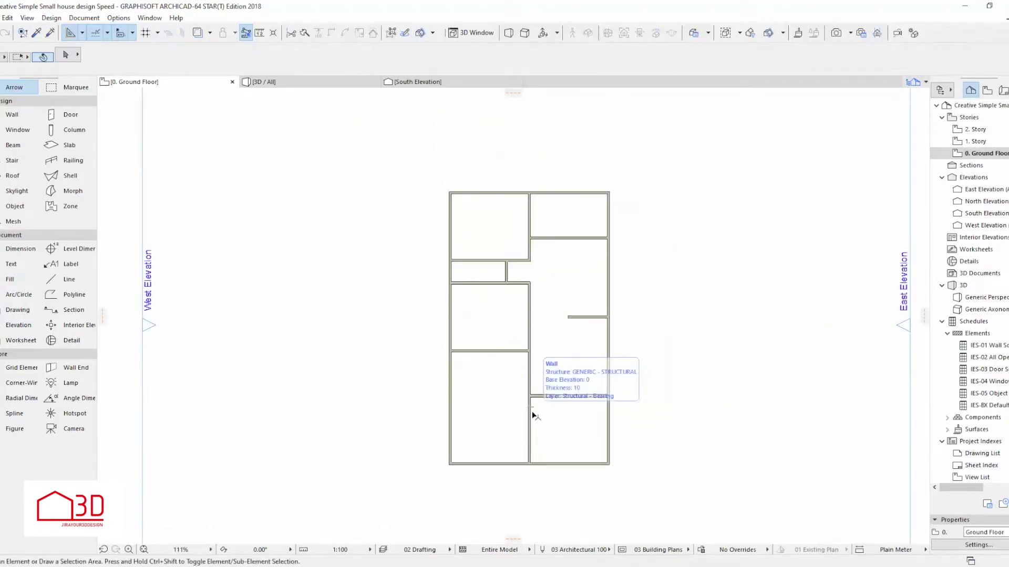
key(ctrl+a)
key(Escape)
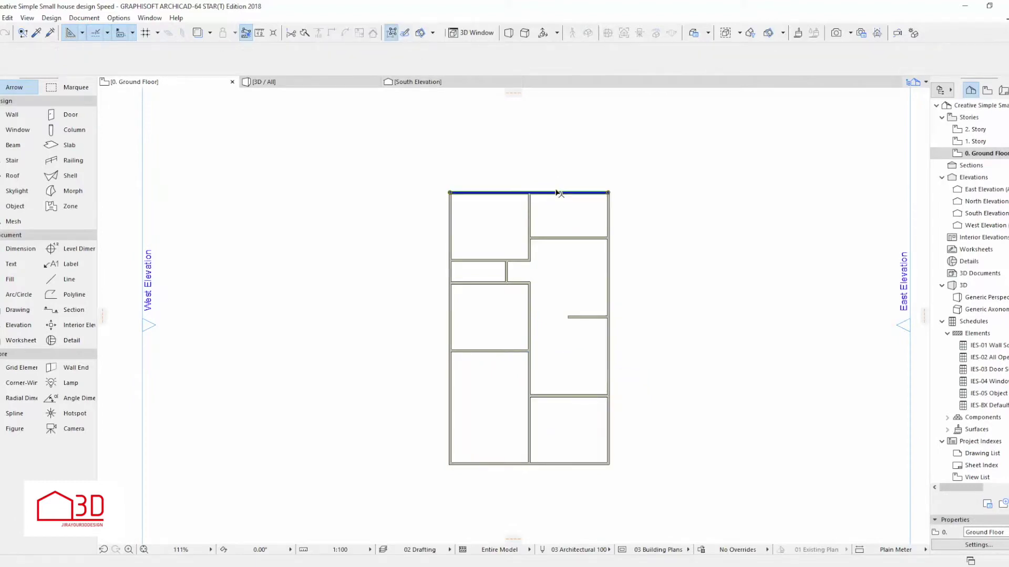
Test-select the top and right exterior walls, deselecting each in turn.
click(555, 194)
scroll(556, 196, up, 5)
click(517, 207)
key(Escape)
scroll(573, 217, down, 2)
click(733, 265)
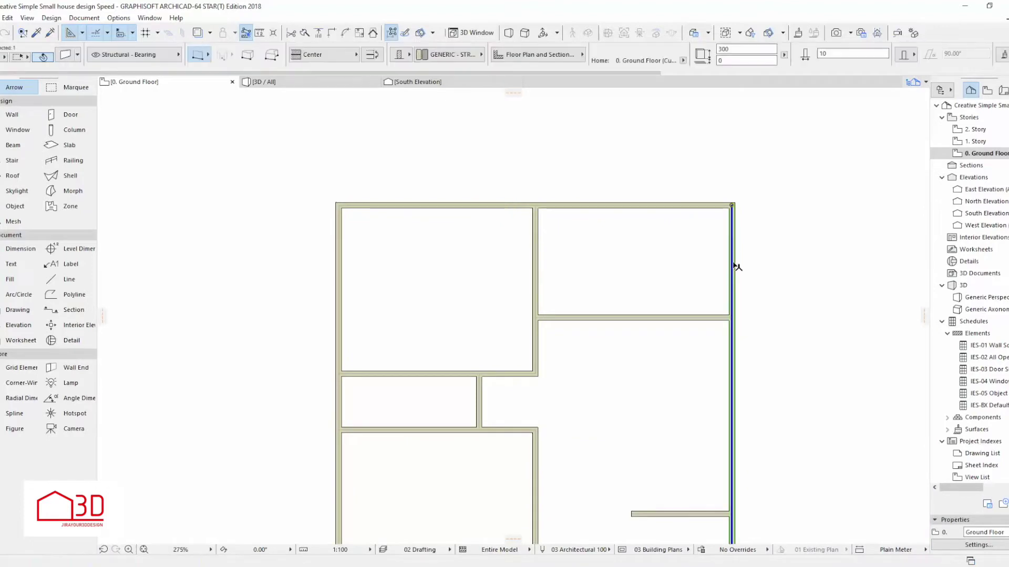
scroll(743, 315, up, 2)
scroll(648, 278, down, 3)
key(Escape)
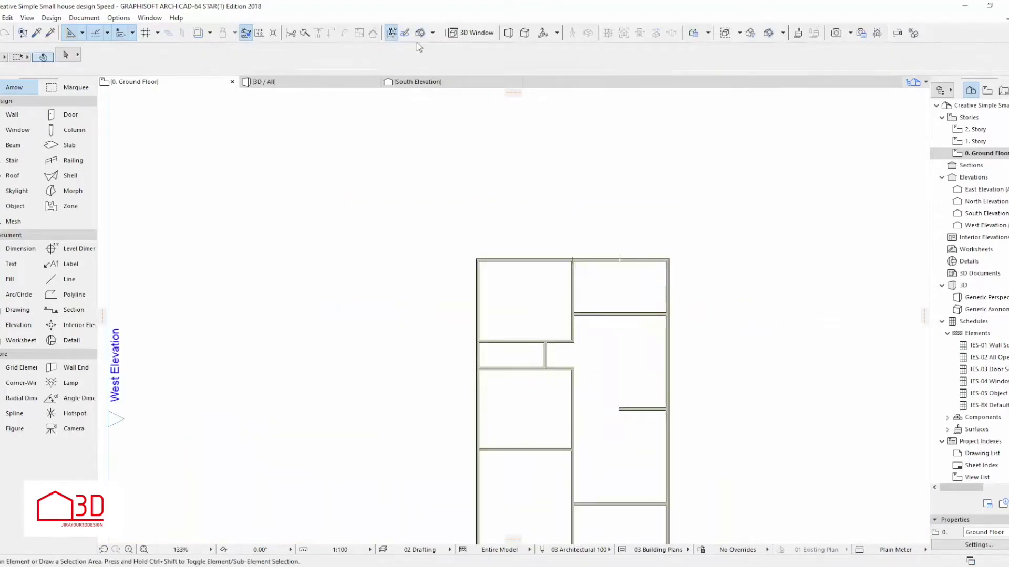
click(651, 263)
key(Escape)
Set the top-right room's top and right walls to a height of 100.
click(663, 261)
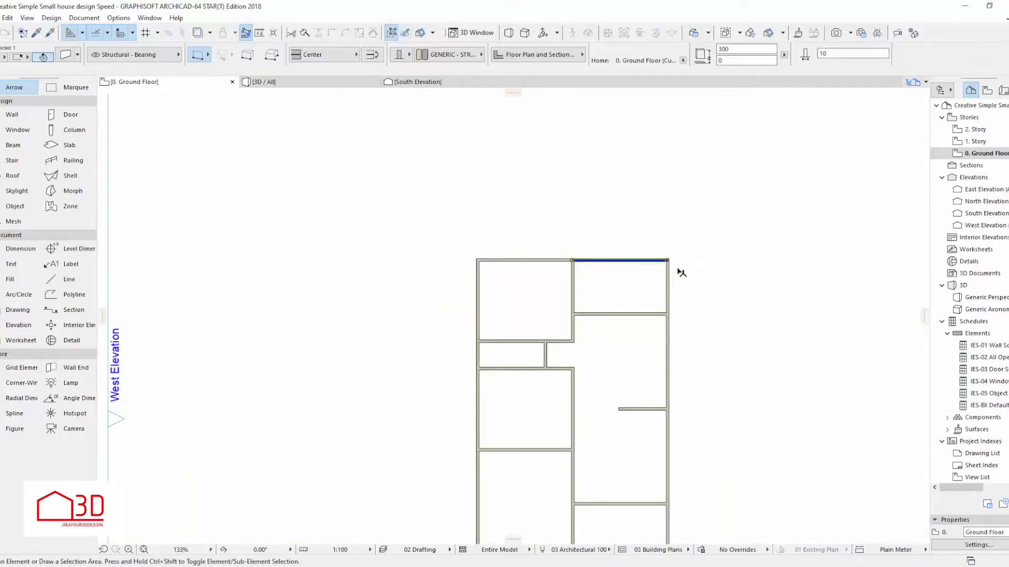
shift+click(668, 282)
click(65, 55)
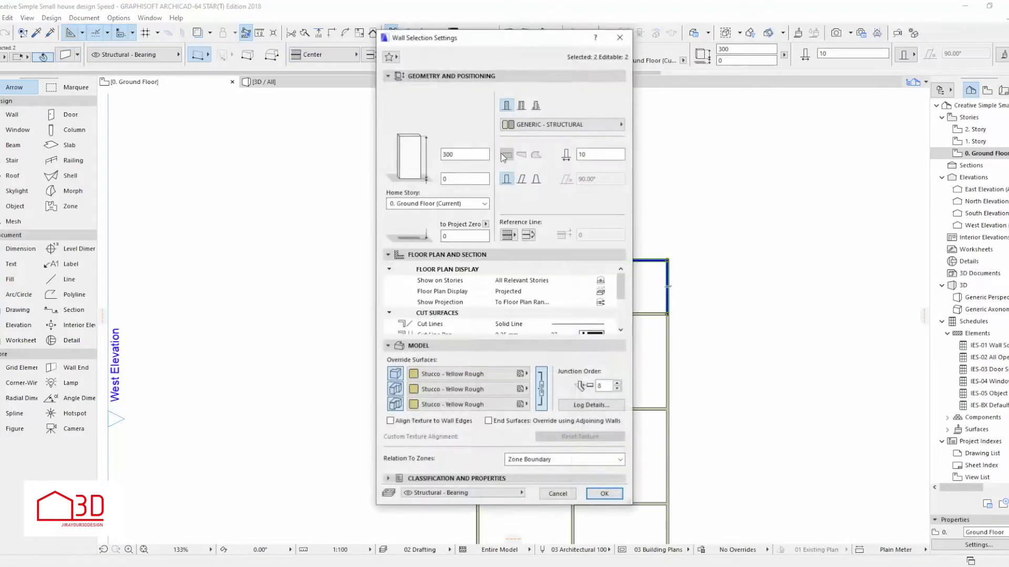
key(Return)
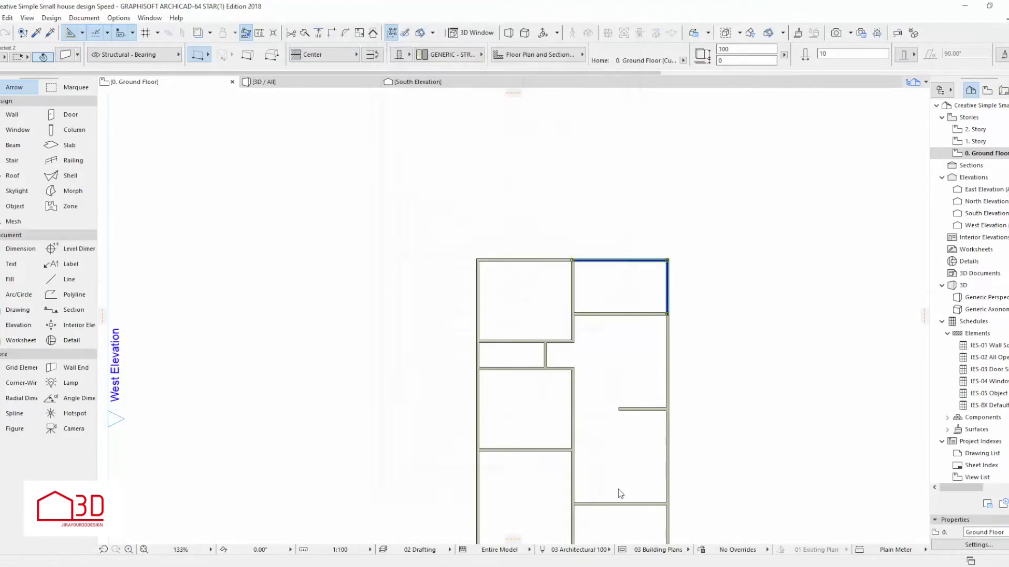
scroll(660, 253, up, 3)
scroll(660, 253, down, 4)
click(572, 478)
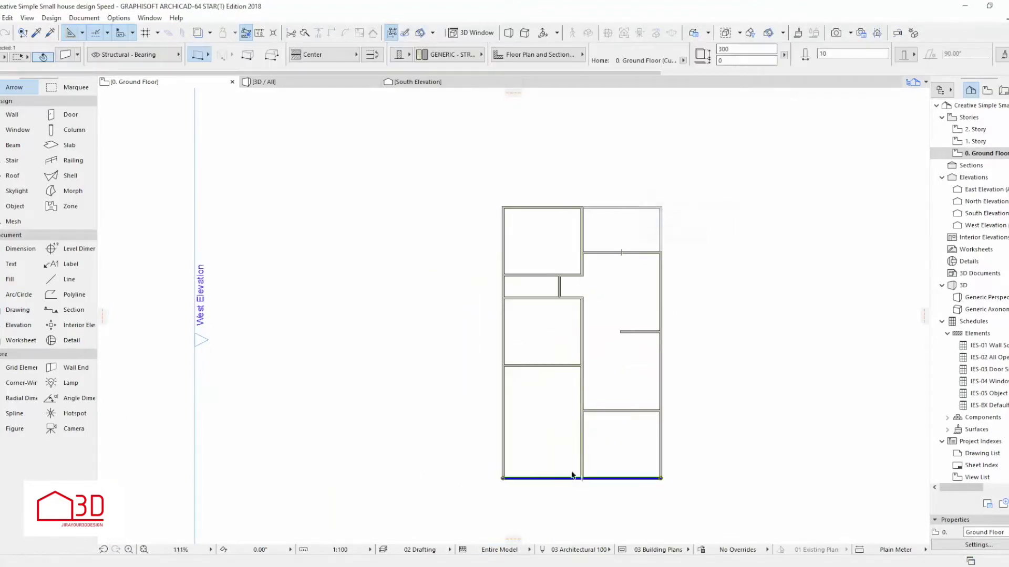
Delete the wall between the two bottom rooms.
scroll(571, 473, up, 5)
click(400, 487)
click(605, 482)
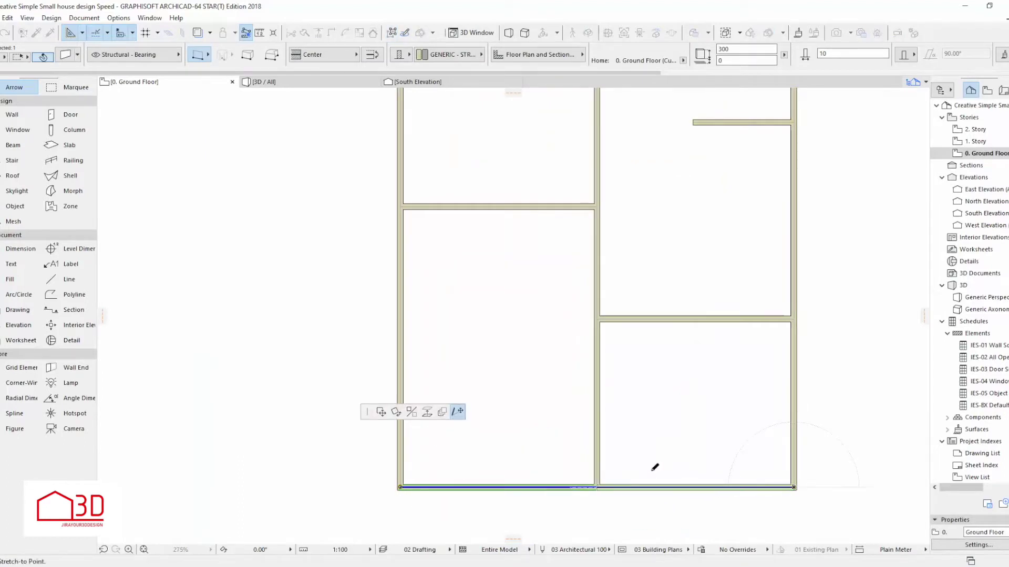
scroll(534, 499, down, 5)
scroll(545, 419, up, 2)
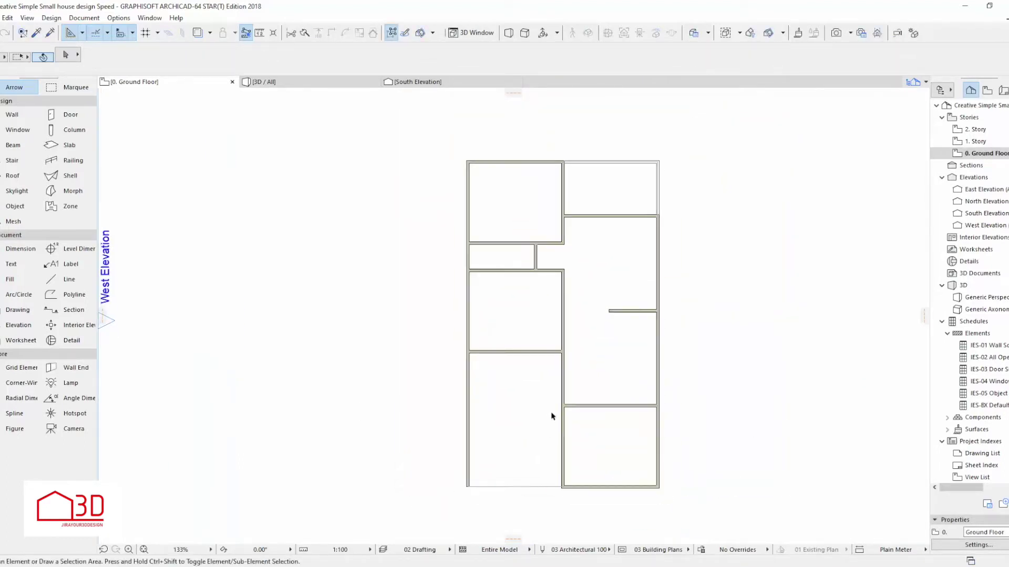
click(562, 473)
scroll(570, 462, up, 5)
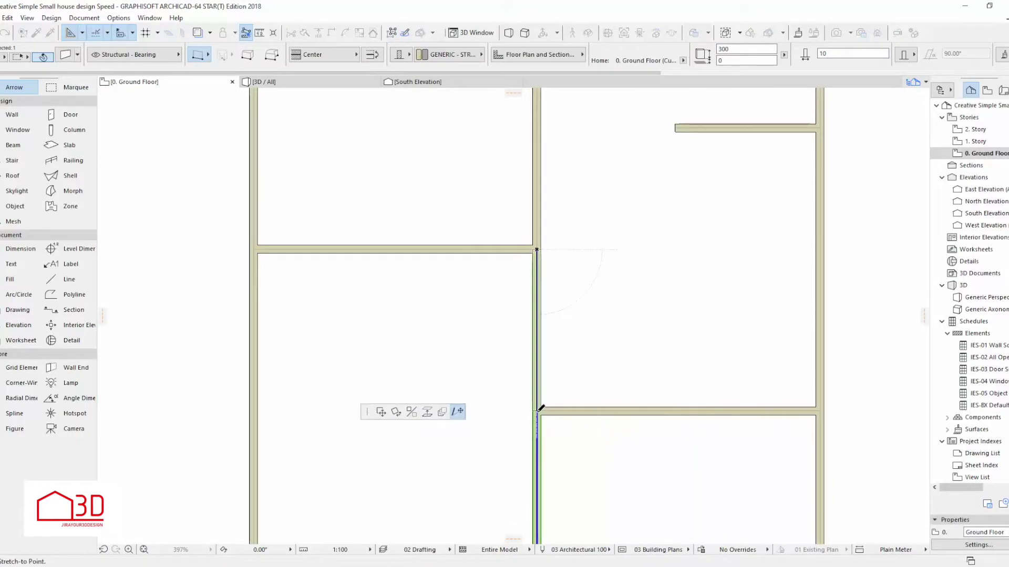
key(Delete)
scroll(578, 436, down, 5)
Set the two lower front walls to a height of 100.
click(642, 410)
scroll(645, 411, up, 3)
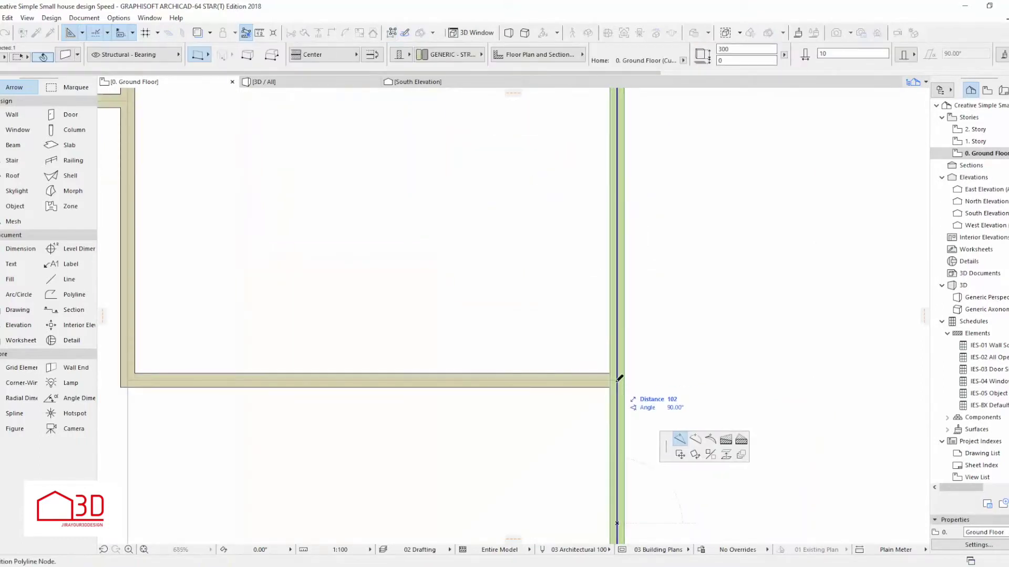
click(629, 451)
shift+click(583, 486)
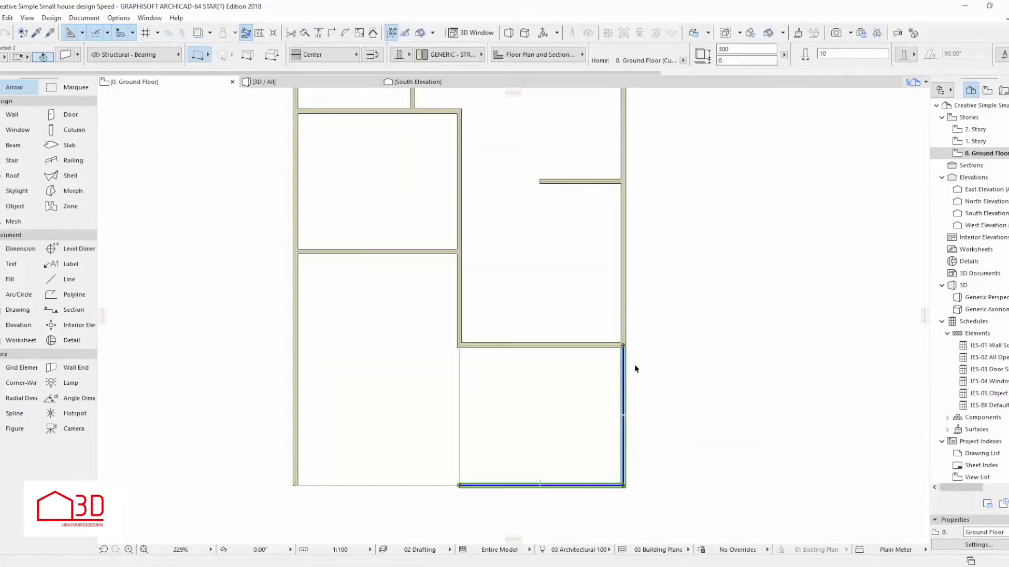
click(64, 55)
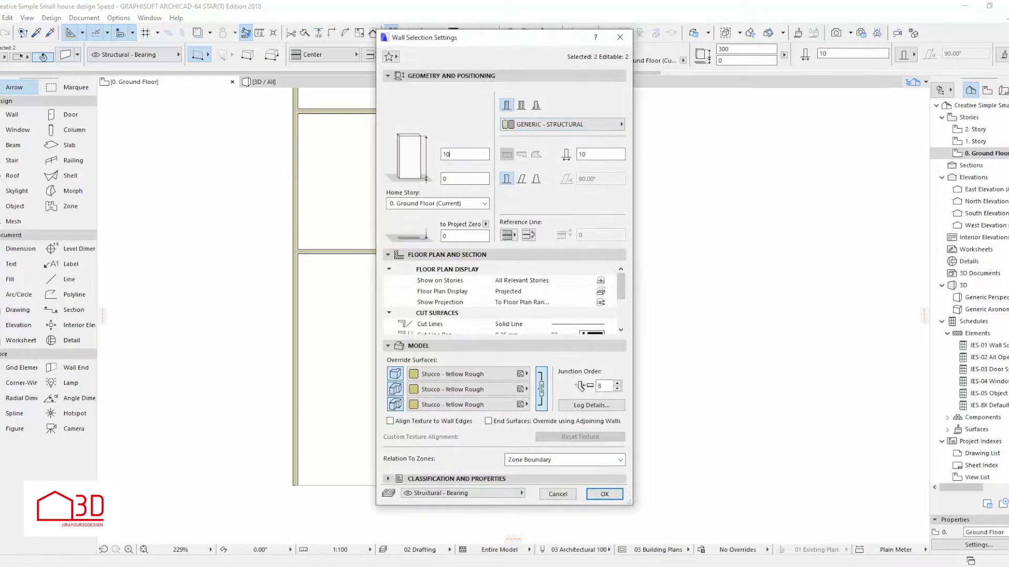
click(604, 494)
Give the left front wall the same lower height of 100.
click(298, 356)
scroll(294, 252, up, 3)
click(278, 253)
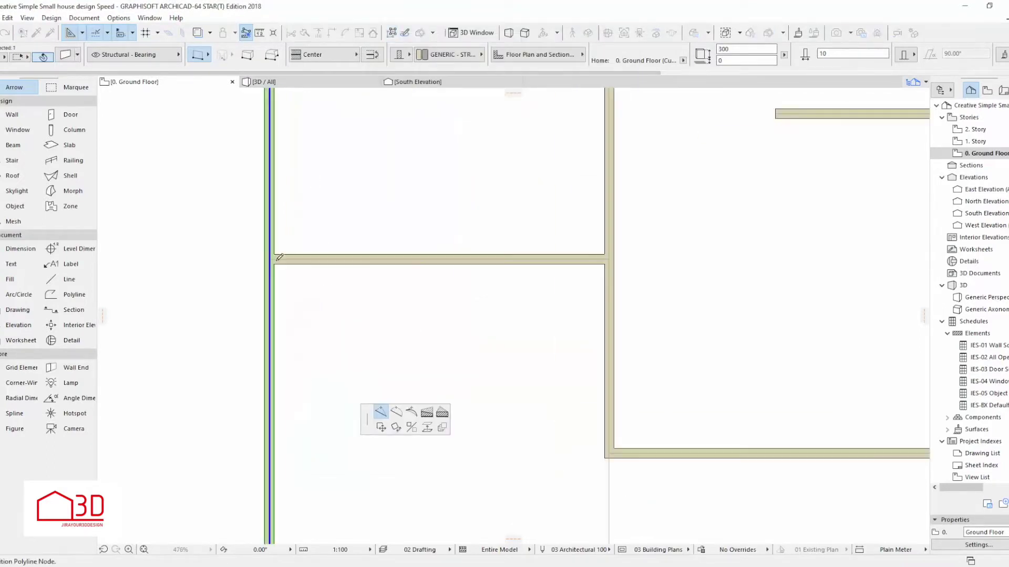
scroll(273, 255, down, 3)
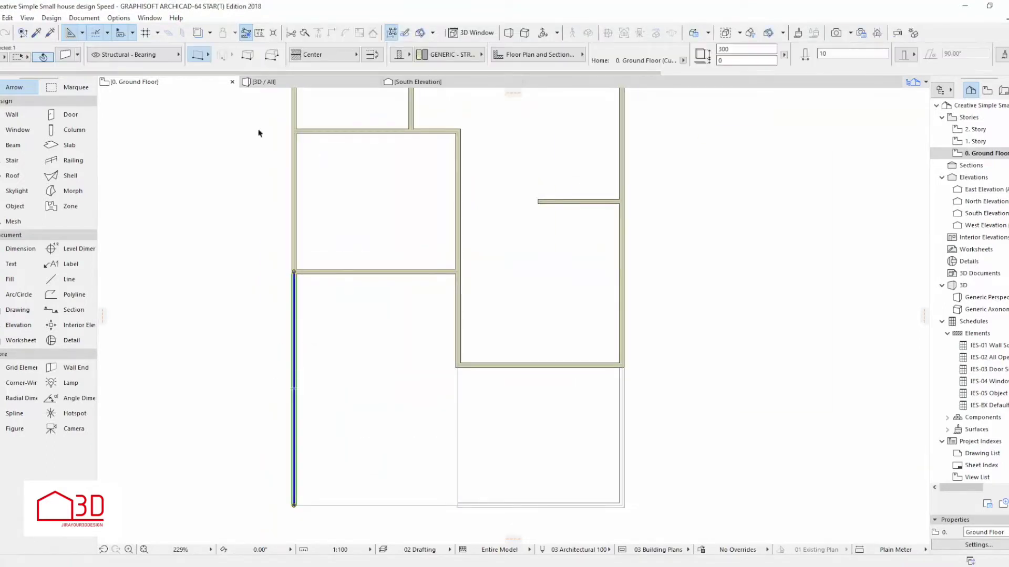
click(65, 55)
key(Escape)
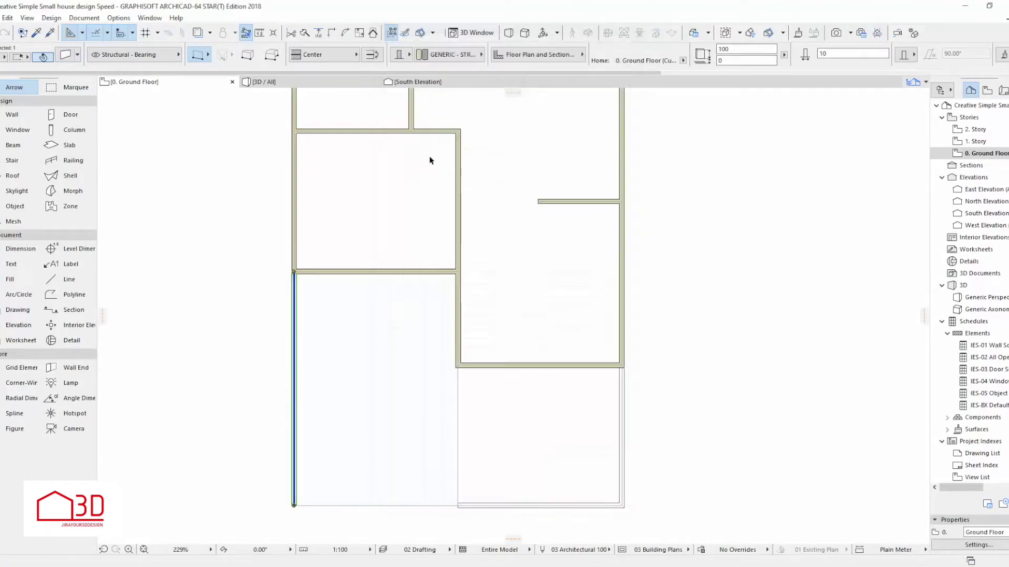
scroll(489, 274, down, 3)
scroll(464, 229, up, 1)
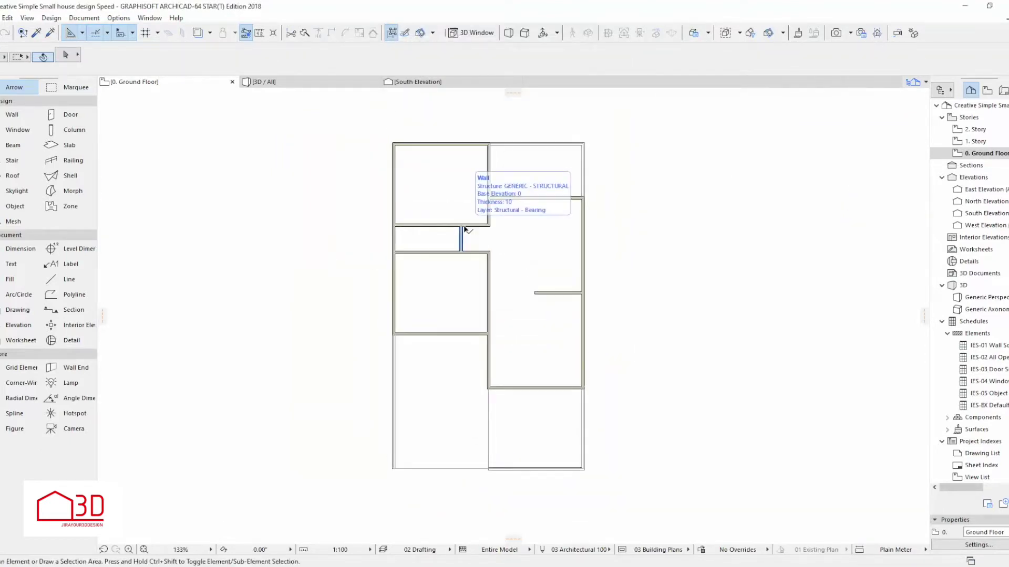
Set the main room walls' base offset to -100 and view the model in 3D.
click(490, 209)
click(412, 198)
click(400, 177)
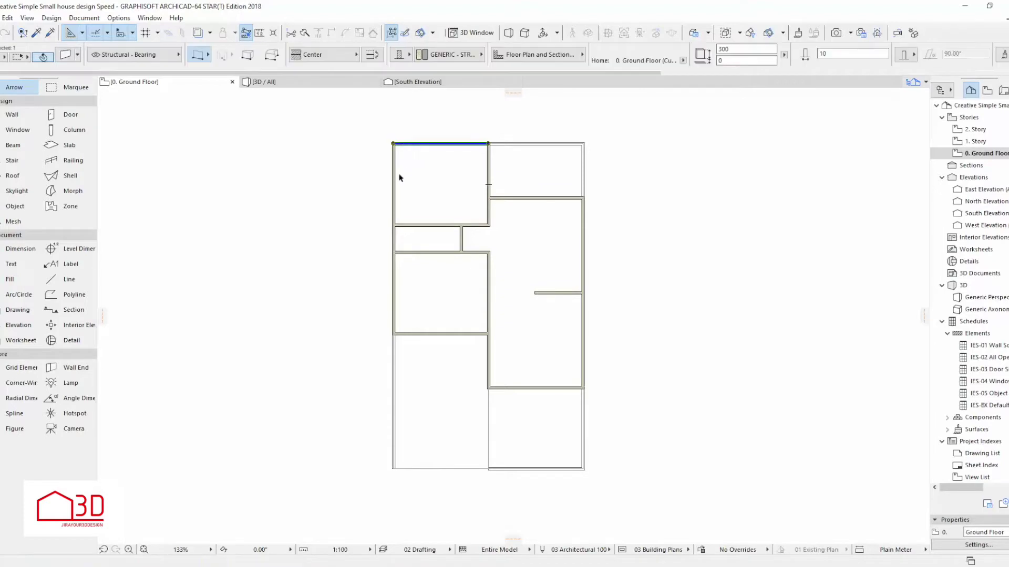
shift+click(490, 208)
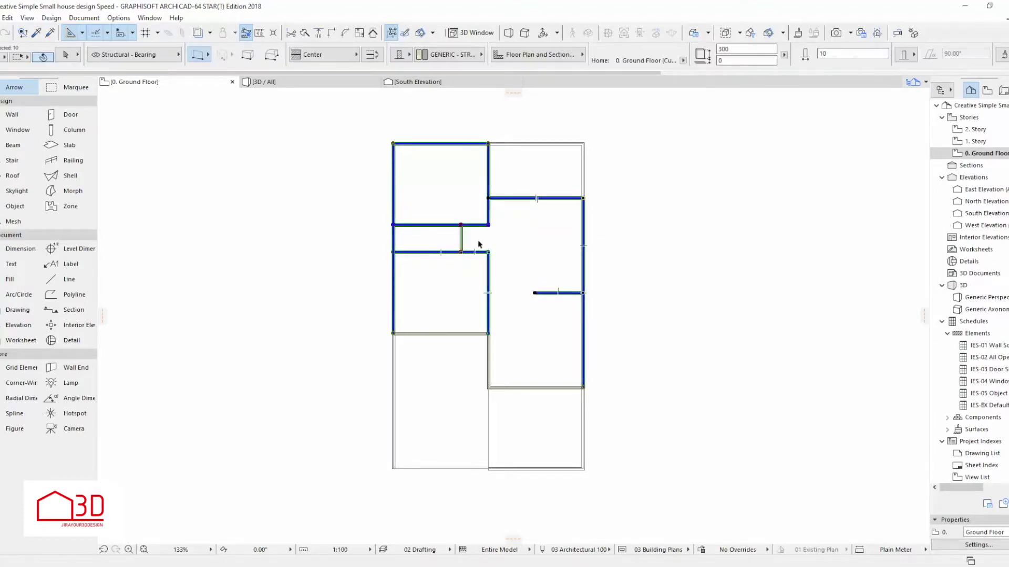
scroll(472, 239, up, 10)
scroll(550, 210, down, 8)
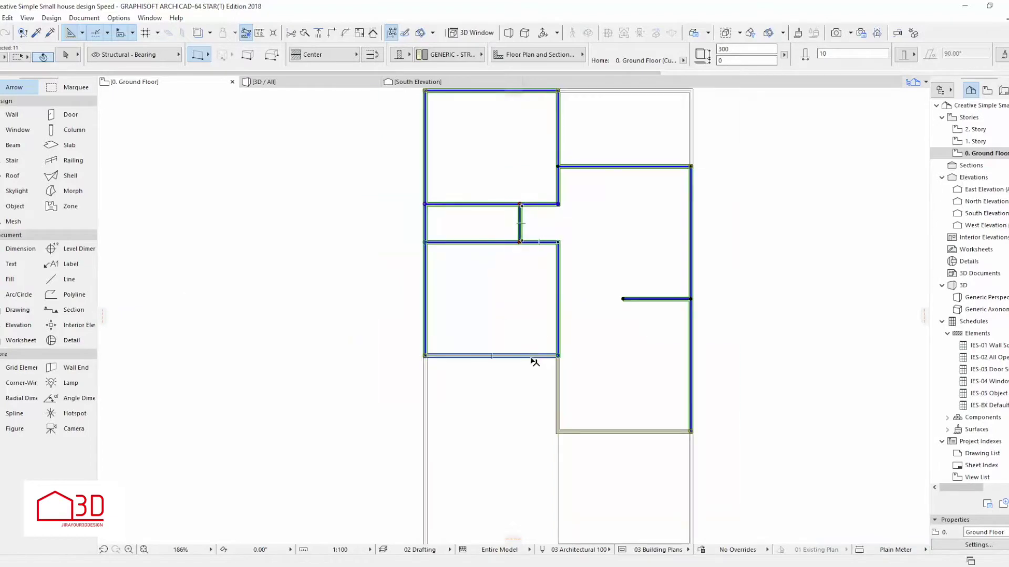
scroll(649, 318, down, 3)
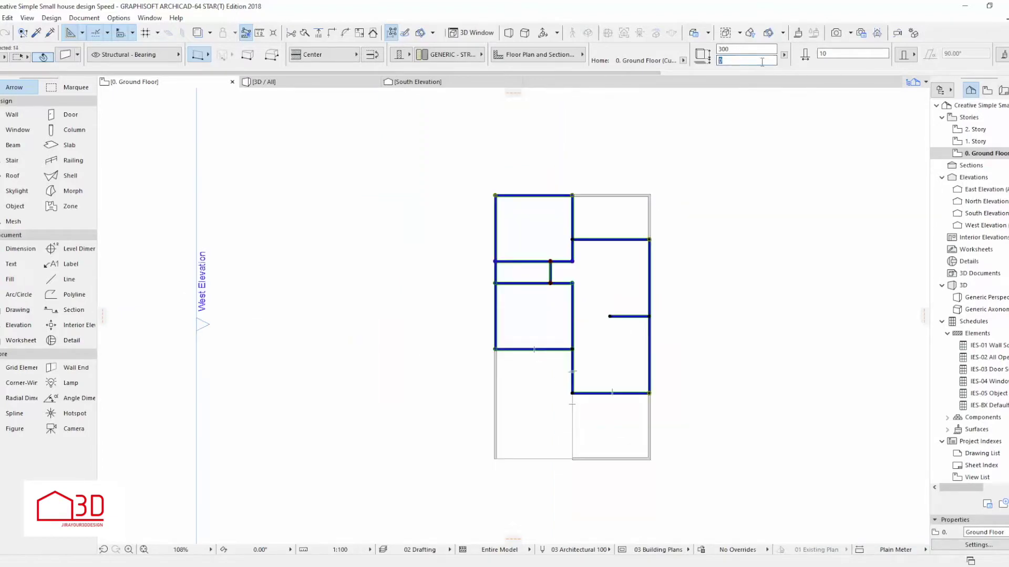
text(-100)
key(Return)
click(734, 259)
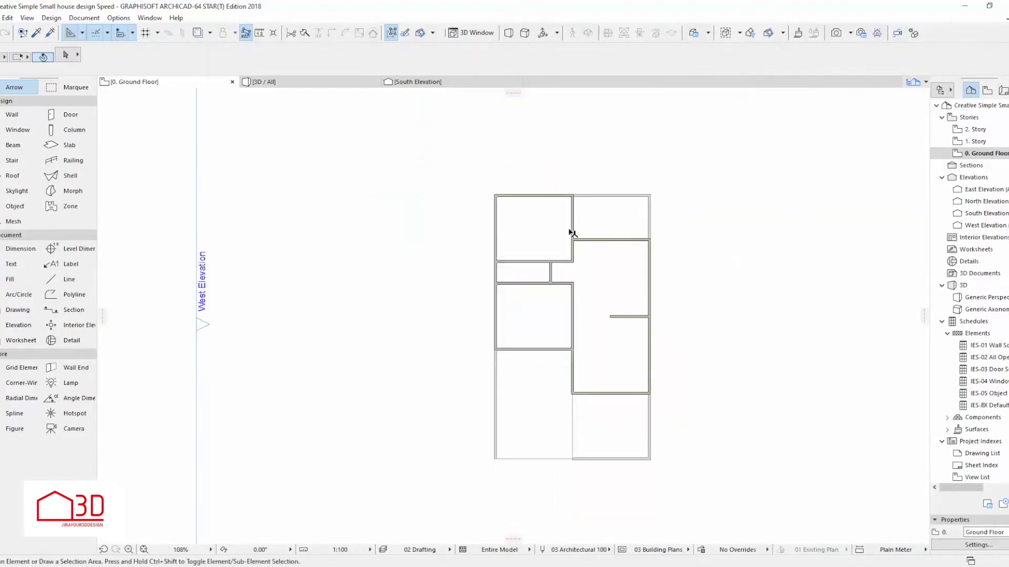
scroll(569, 232, up, 4)
click(558, 249)
scroll(558, 249, down, 2)
key(F3)
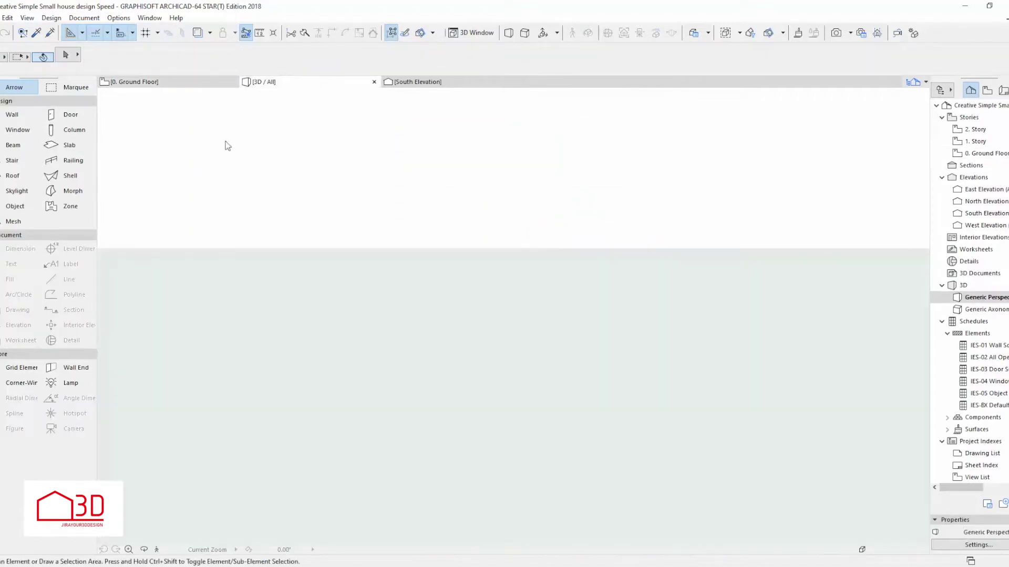
Orbit the 3D model, inspect the low front walls, and return to the ground floor plan.
mouse_move(566, 405)
shift+middle_down()
mouse_move(431, 383)
mouse_move(516, 369)
mouse_move(497, 412)
shift+middle_up()
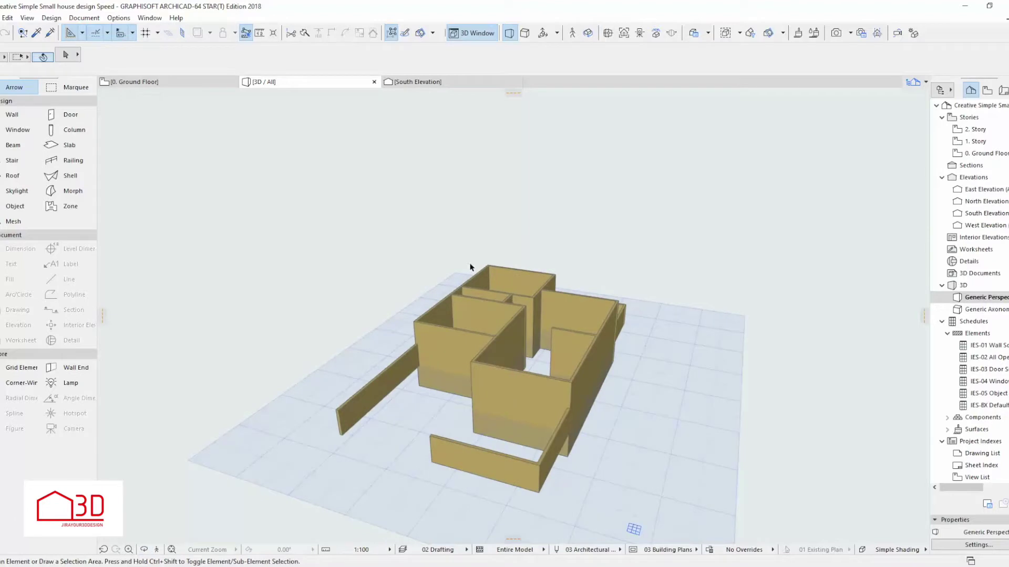
drag(423, 456, 499, 455)
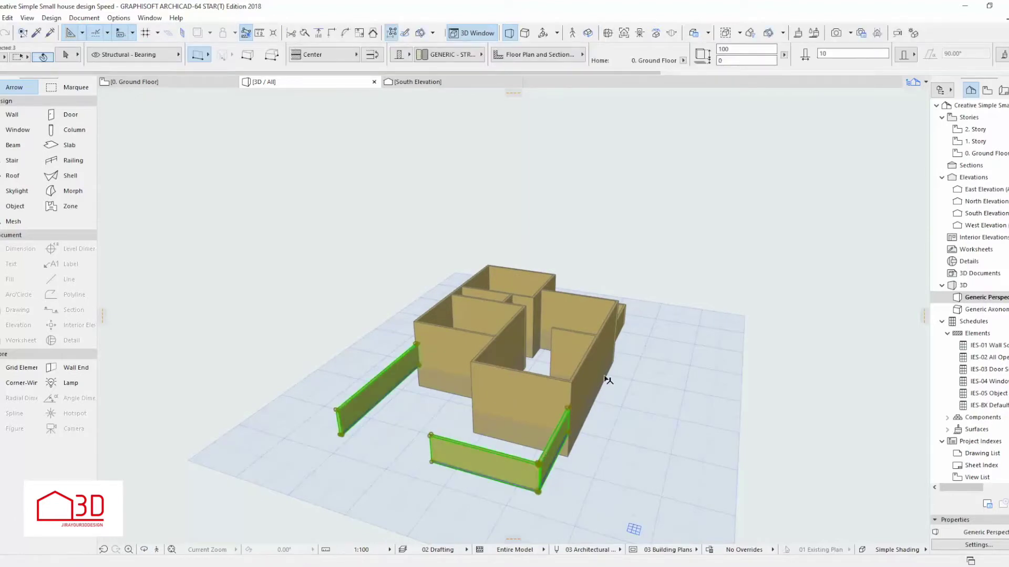
scroll(608, 379, up, 5)
scroll(605, 328, down, 5)
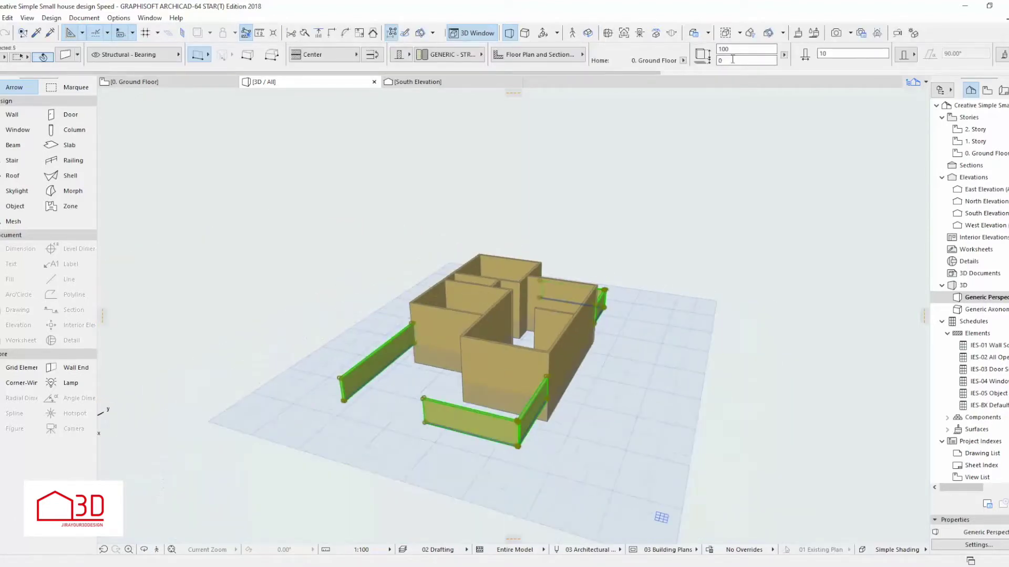
click(633, 204)
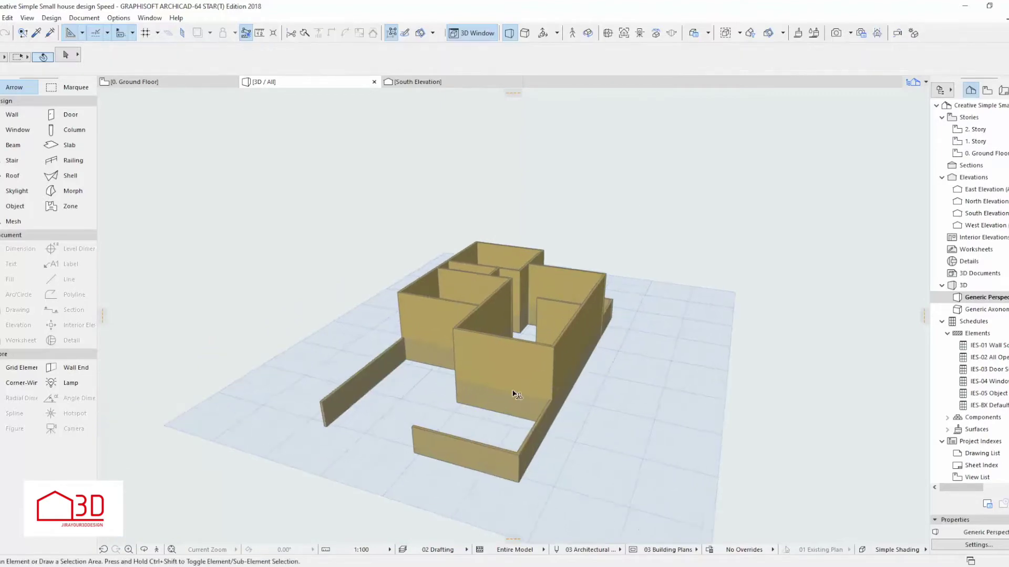
key(F2)
click(70, 145)
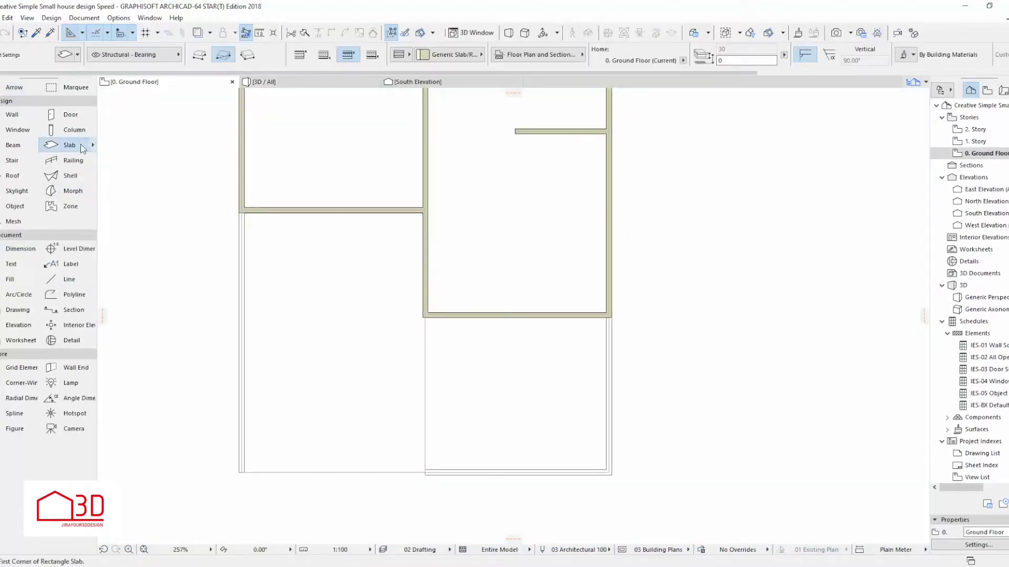
Draw rectangular concrete slabs with wood/stucco top and side surface overrides, using dimension 20.
click(71, 58)
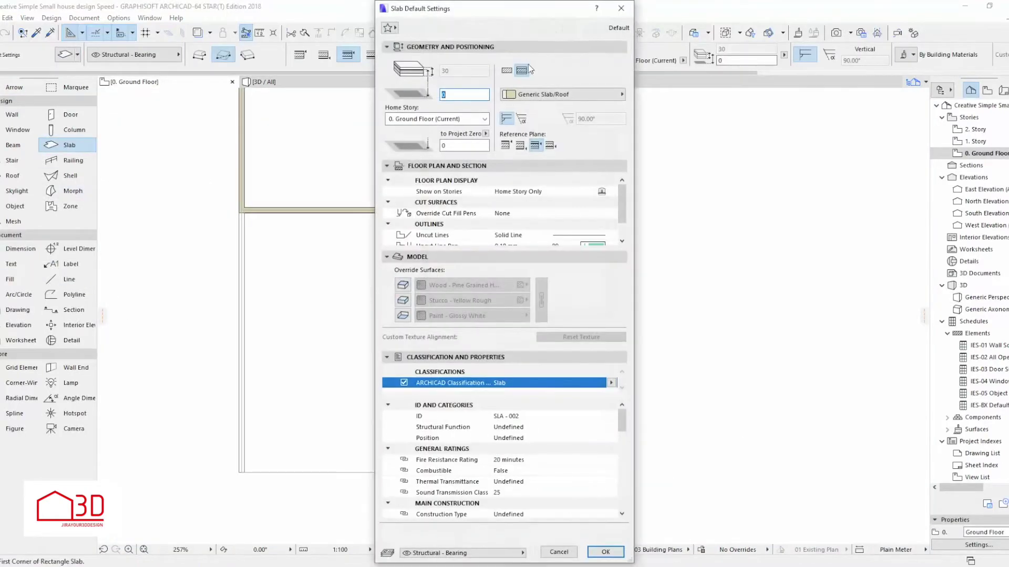
click(403, 285)
click(402, 300)
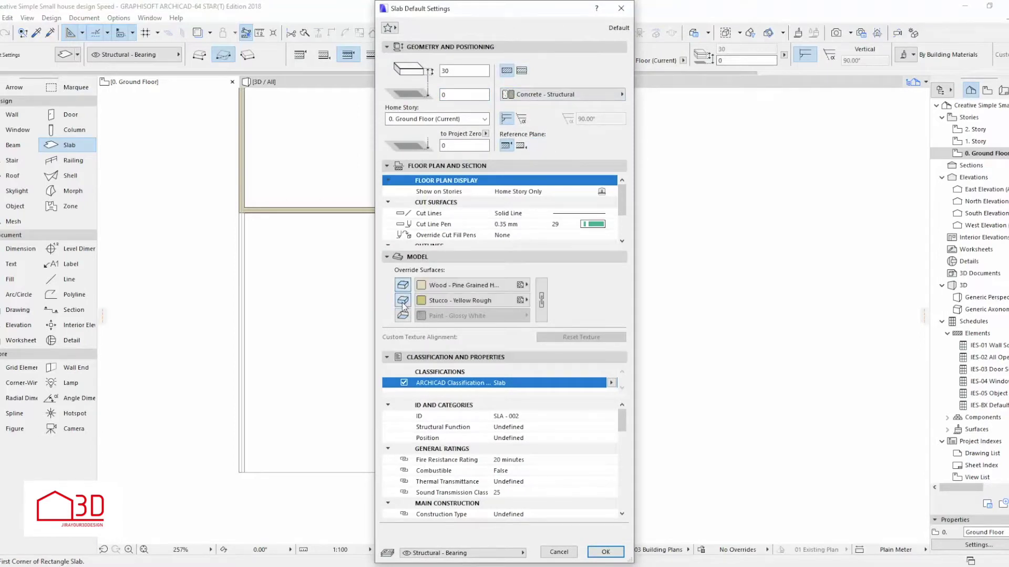
click(605, 552)
text(1)
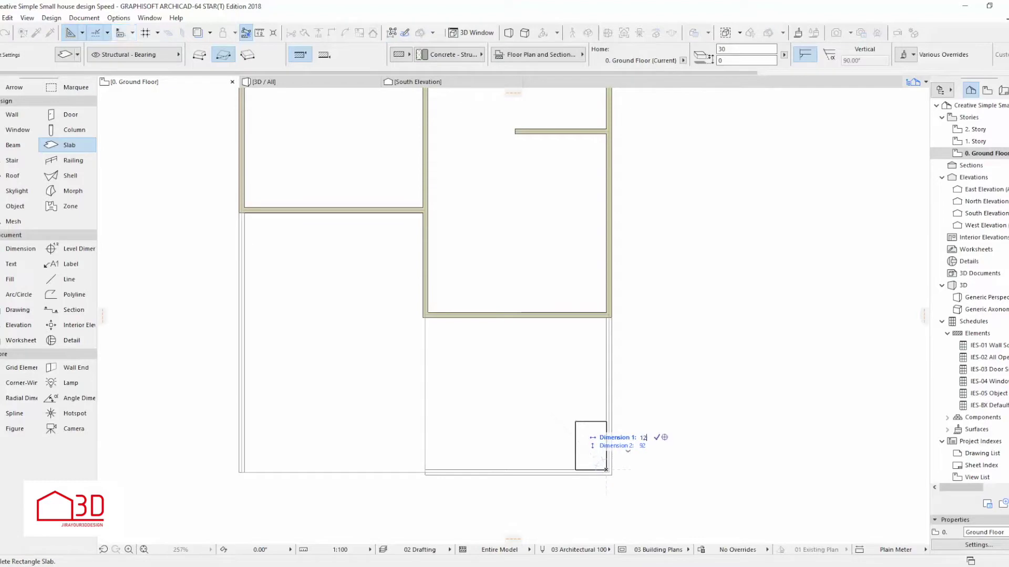
text(20)
key(Return)
click(69, 145)
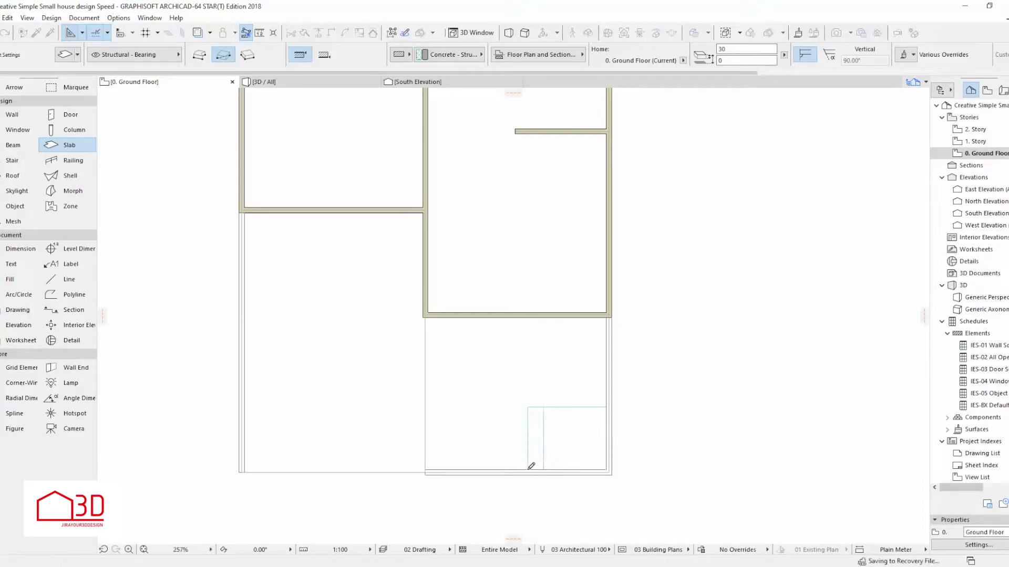
key(Escape)
Set the narrow strip slab's thickness to 15 and view it in 3D.
click(535, 432)
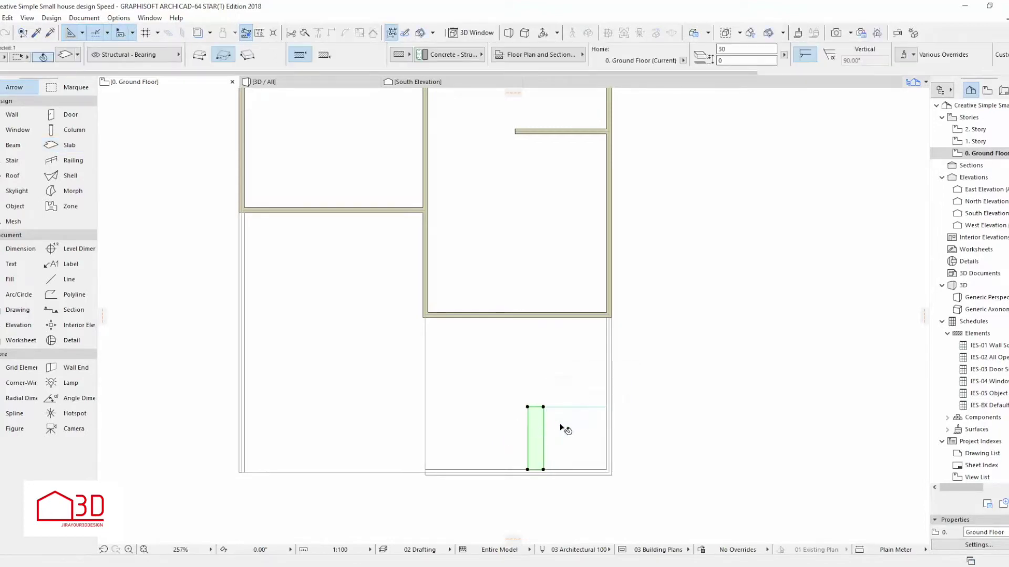
click(735, 49)
click(723, 134)
click(531, 438)
key(F3)
Give the narrow slab strip a new surface material override.
scroll(519, 432, up, 2)
scroll(520, 432, up, 5)
scroll(520, 432, down, 2)
scroll(496, 402, down, 3)
scroll(499, 404, down, 2)
scroll(669, 363, up, 2)
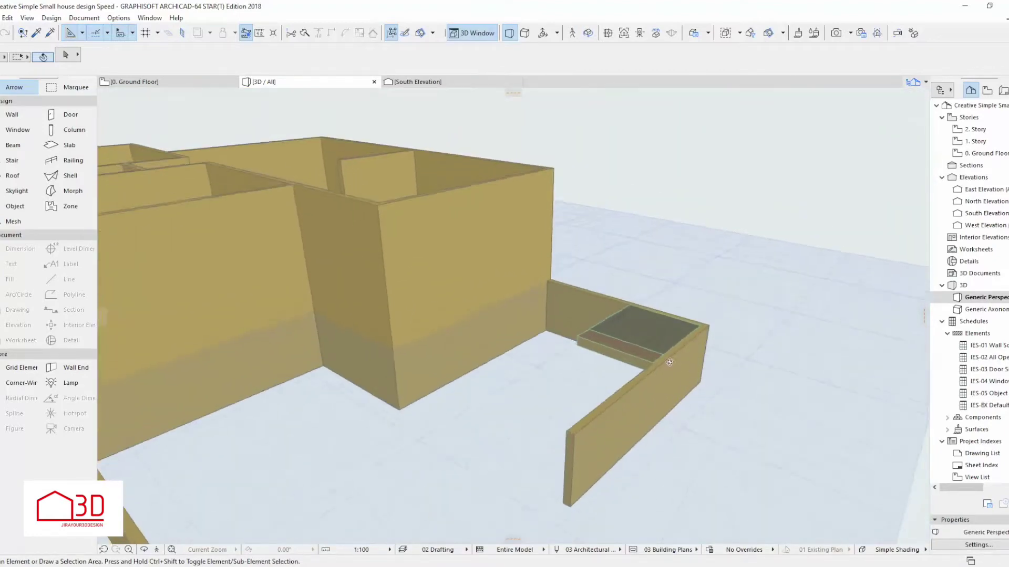
scroll(669, 362, up, 3)
click(579, 316)
click(795, 55)
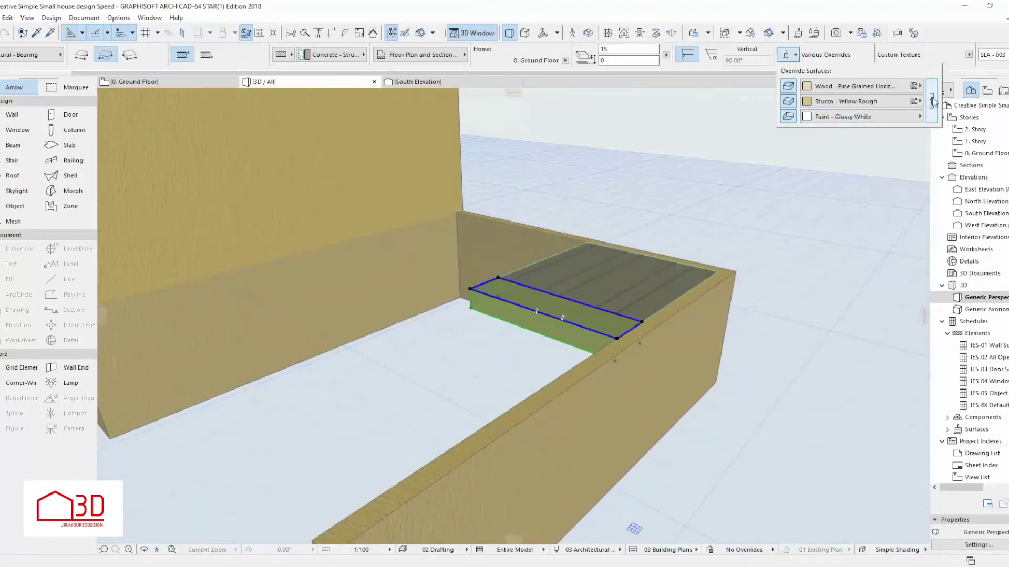
click(851, 100)
click(782, 218)
Override the larger slab's surfaces with Siding.
click(596, 300)
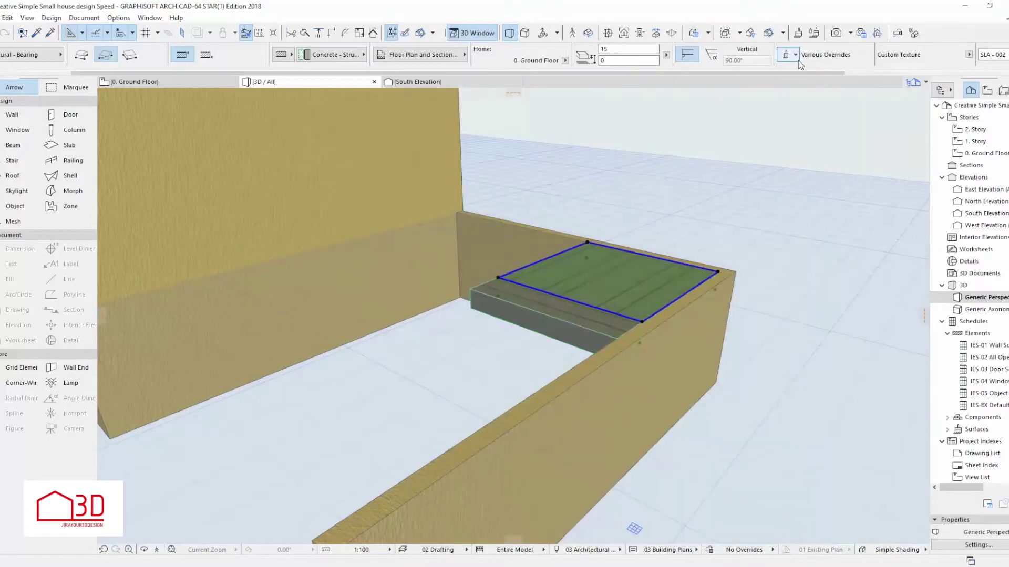
click(837, 58)
click(914, 100)
Lower the narrow strip's height offset so it becomes a step.
click(528, 299)
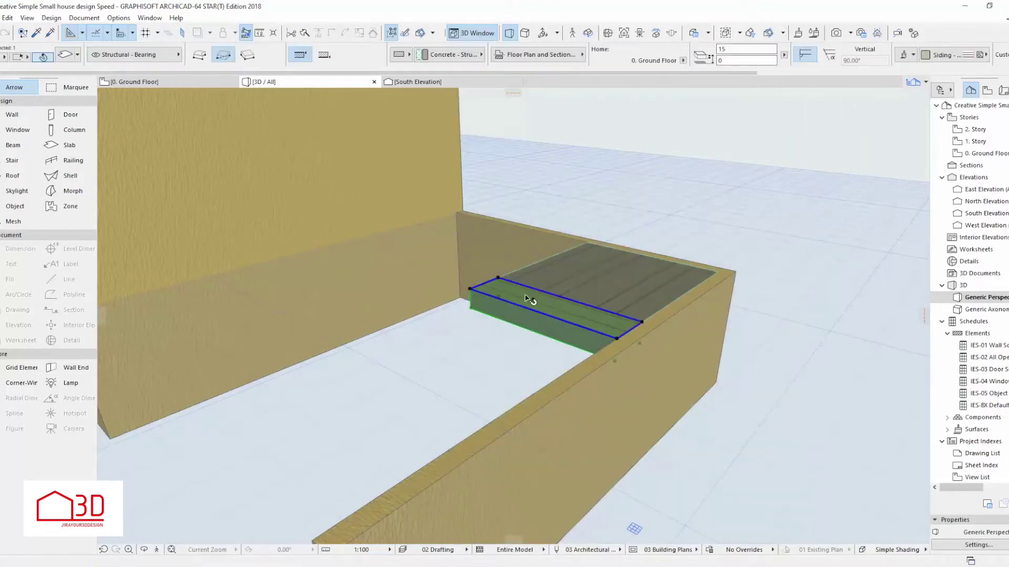
click(572, 324)
click(589, 344)
click(495, 326)
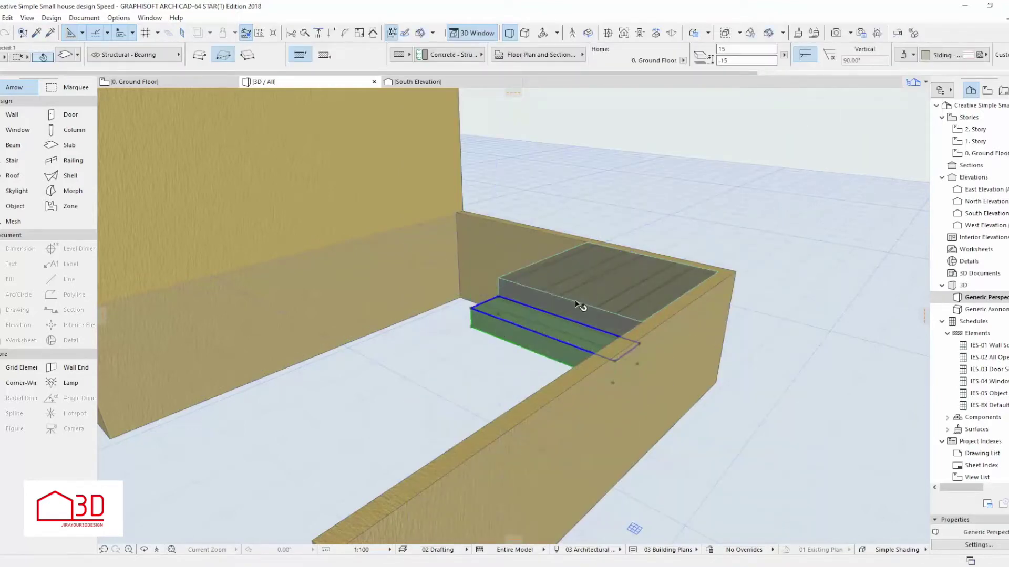
Copy the lowest step downward to add several more lower steps.
click(518, 298)
click(578, 362)
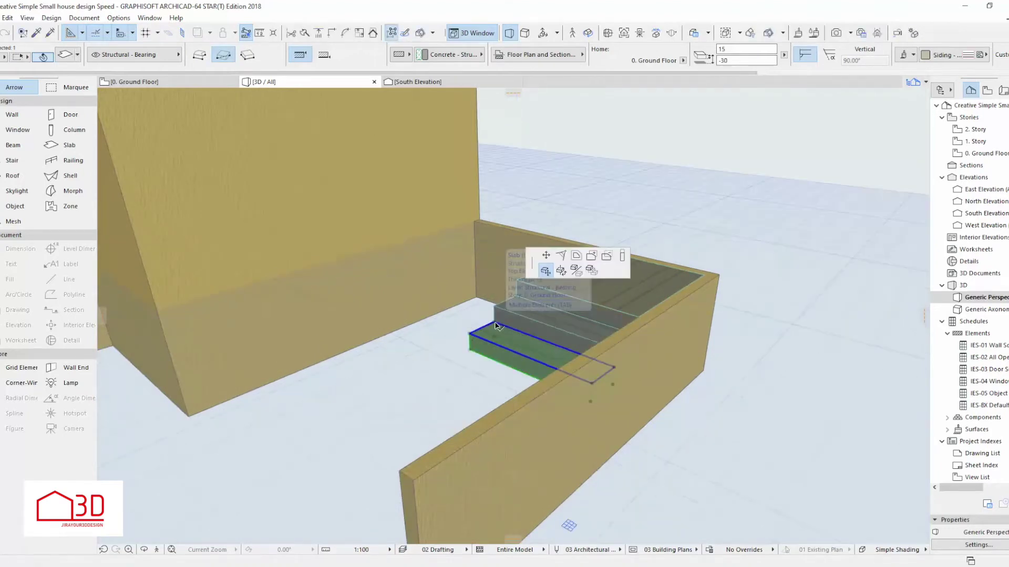
click(525, 346)
click(450, 374)
click(450, 379)
click(418, 396)
Offset the lowest step's edge to add another lower step, redoing one misplaced attempt.
shift+middle_drag(418, 417, 561, 265)
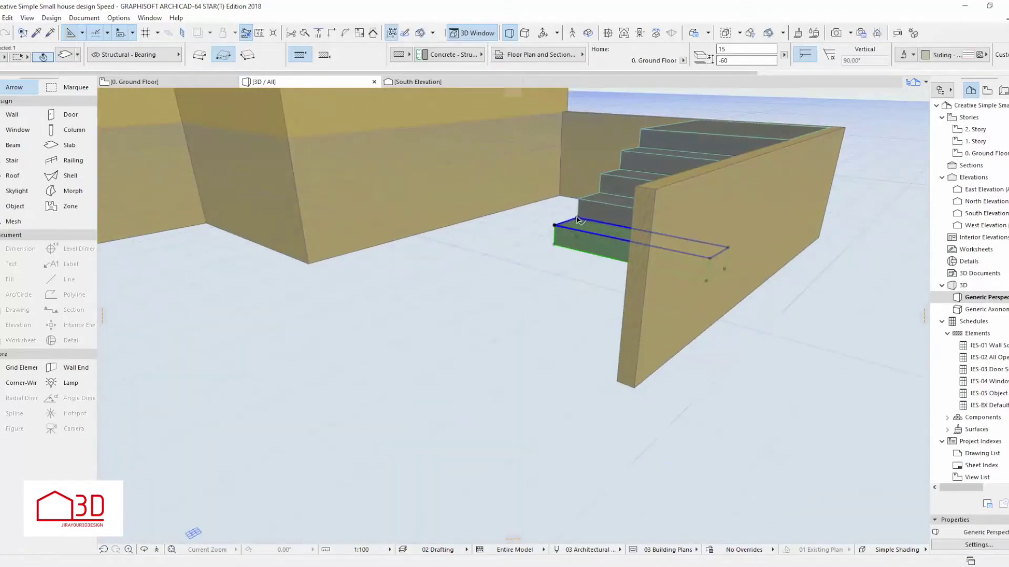
click(577, 220)
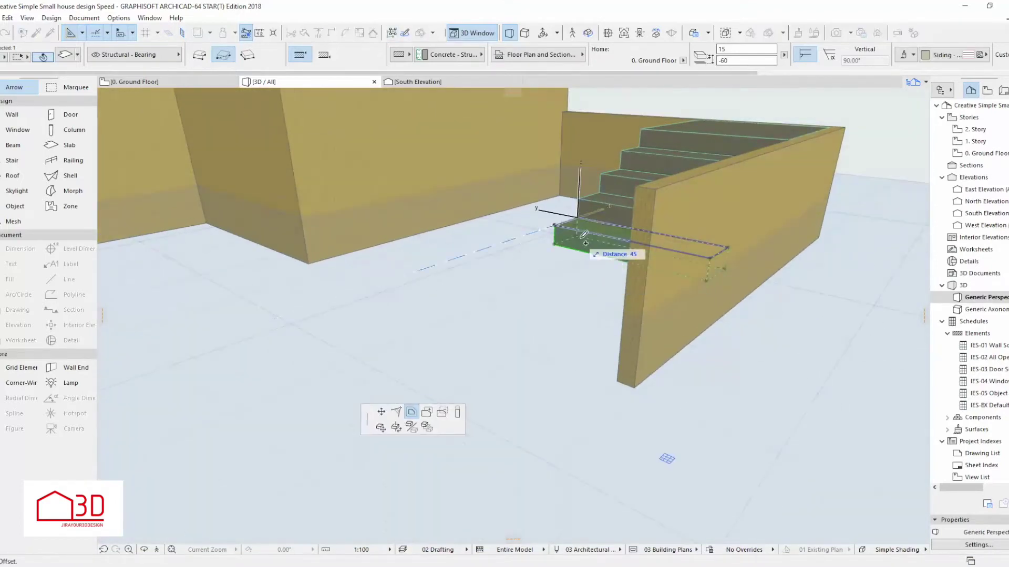
click(558, 252)
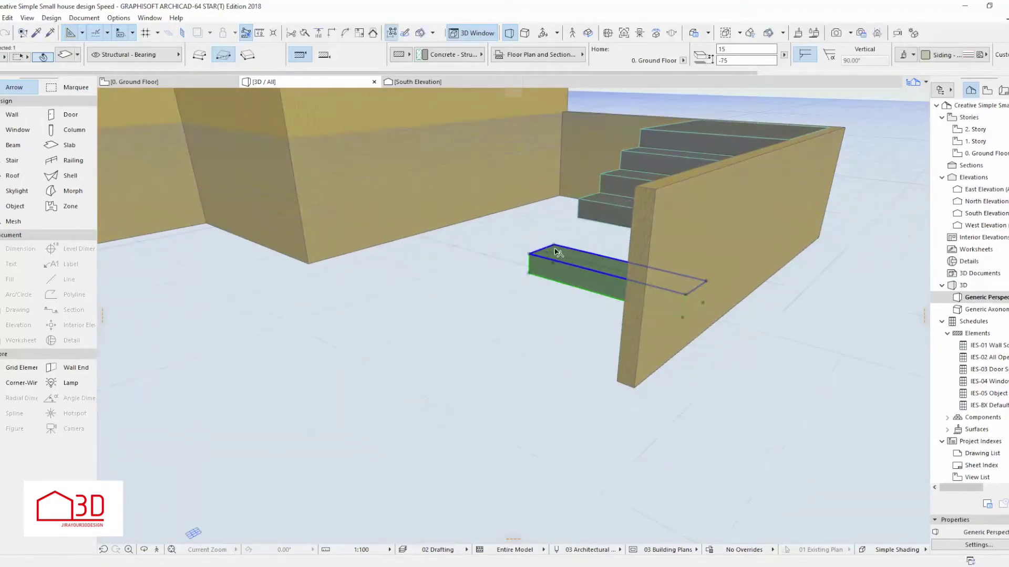
key(ctrl+z)
click(555, 246)
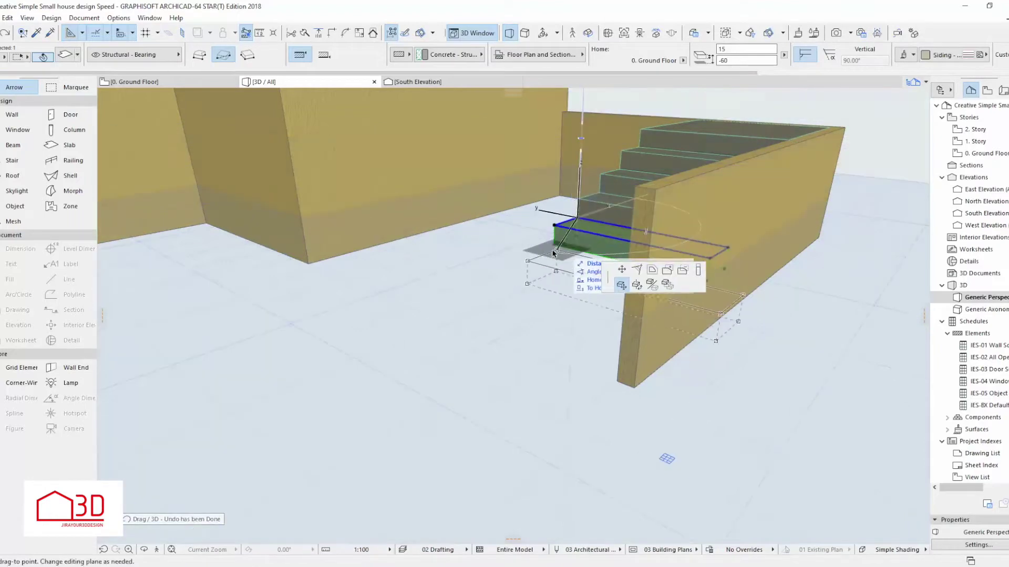
click(504, 303)
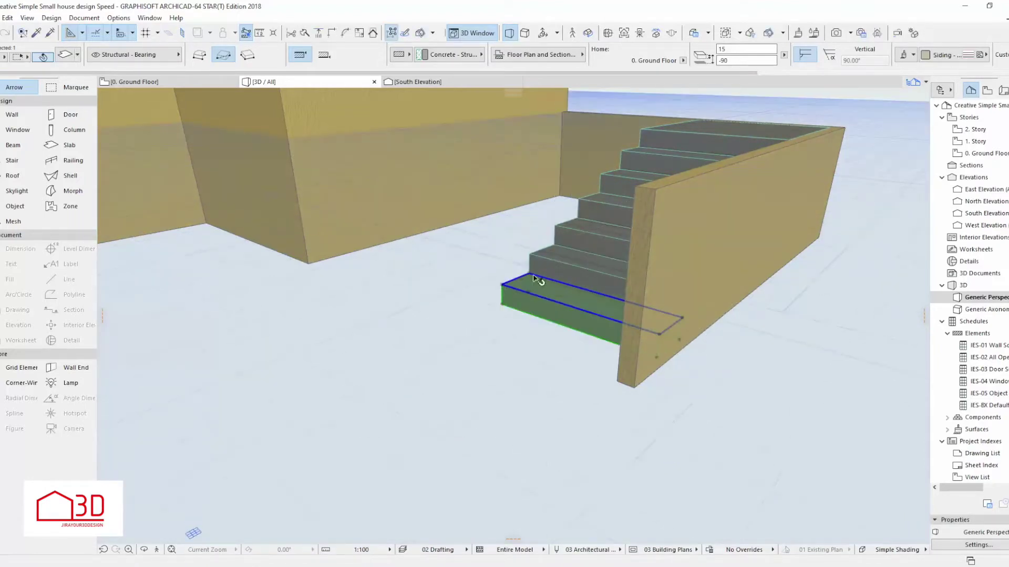
key(Escape)
key(Escape)
Adjust the stair step slab elevations, then return to the ground floor plan.
mouse_move(547, 297)
shift+middle_down()
mouse_move(767, 224)
mouse_move(612, 245)
shift+middle_up()
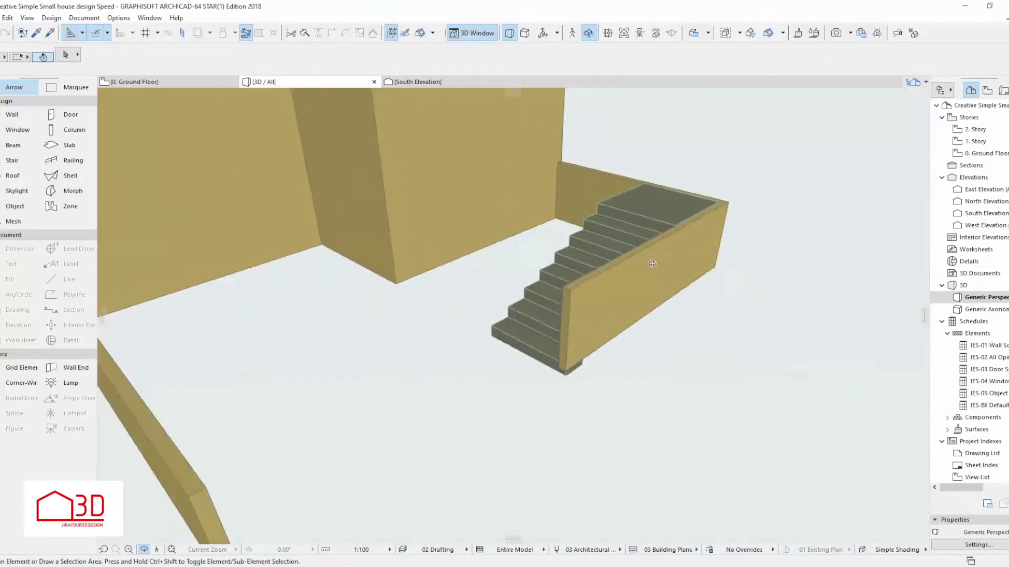
scroll(612, 245, down, 5)
shift+middle_drag(525, 342, 643, 358)
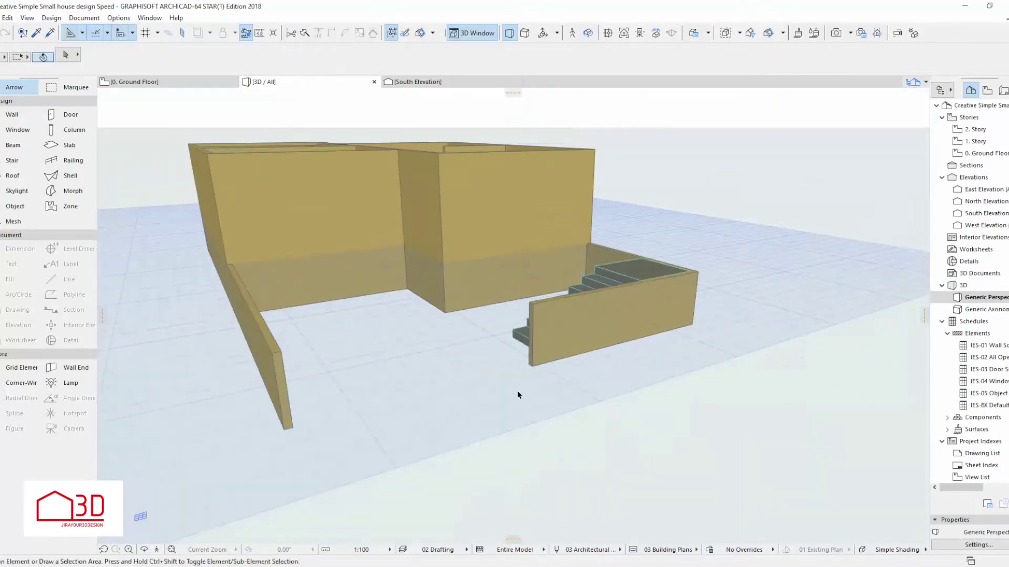
scroll(643, 359, up, 3)
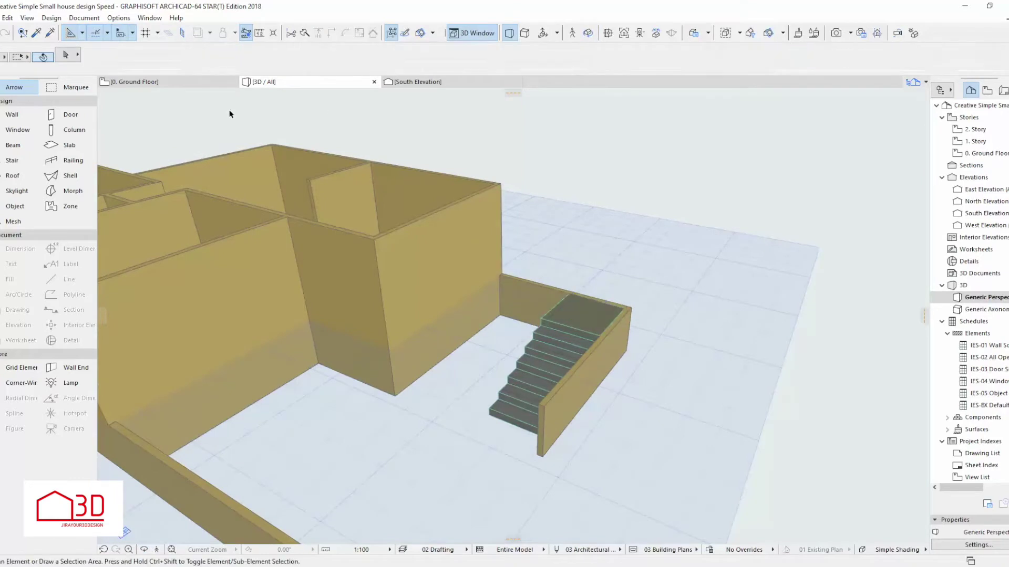
click(570, 334)
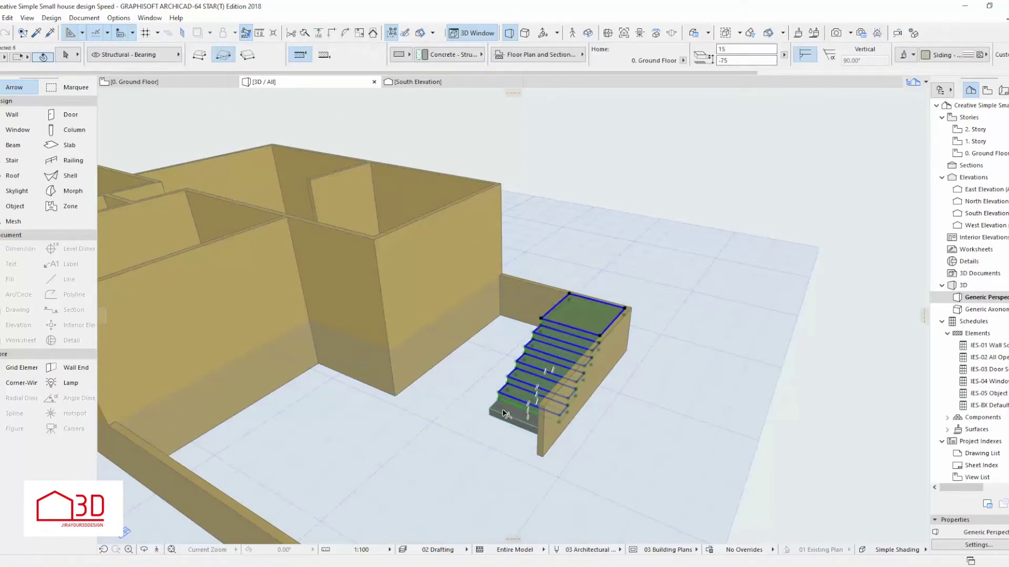
click(505, 413)
mouse_move(532, 463)
shift+middle_down()
mouse_move(678, 409)
mouse_move(635, 437)
mouse_move(551, 435)
mouse_move(581, 367)
mouse_move(734, 462)
mouse_move(600, 371)
mouse_move(522, 409)
mouse_move(556, 405)
mouse_move(498, 352)
mouse_move(642, 459)
shift+middle_up()
click(509, 499)
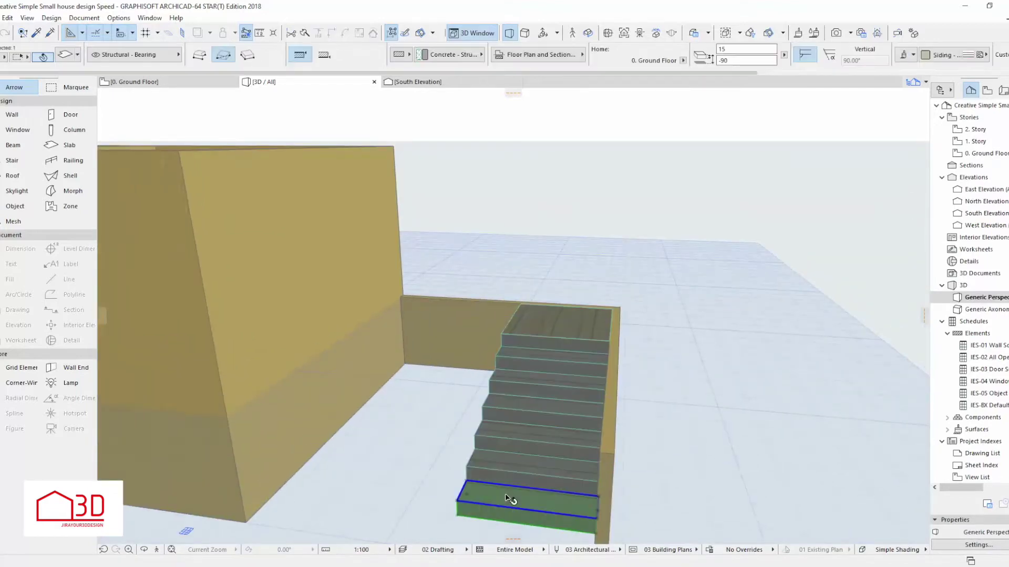
key(F2)
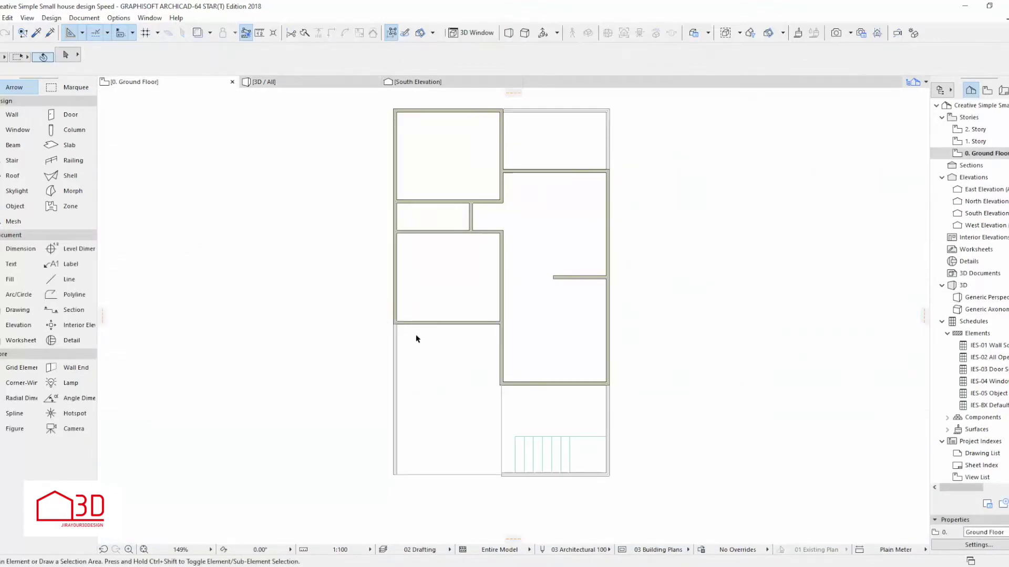
Draw a rectangular floor slab starting from the wall corner.
alt+click(519, 441)
scroll(395, 321, up, 4)
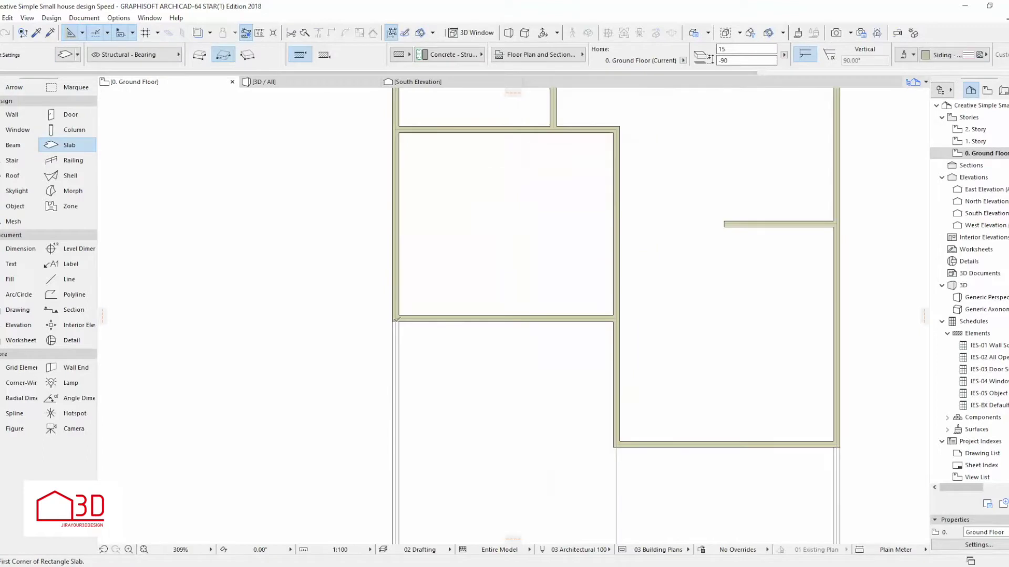
click(392, 321)
scroll(527, 332, down, 3)
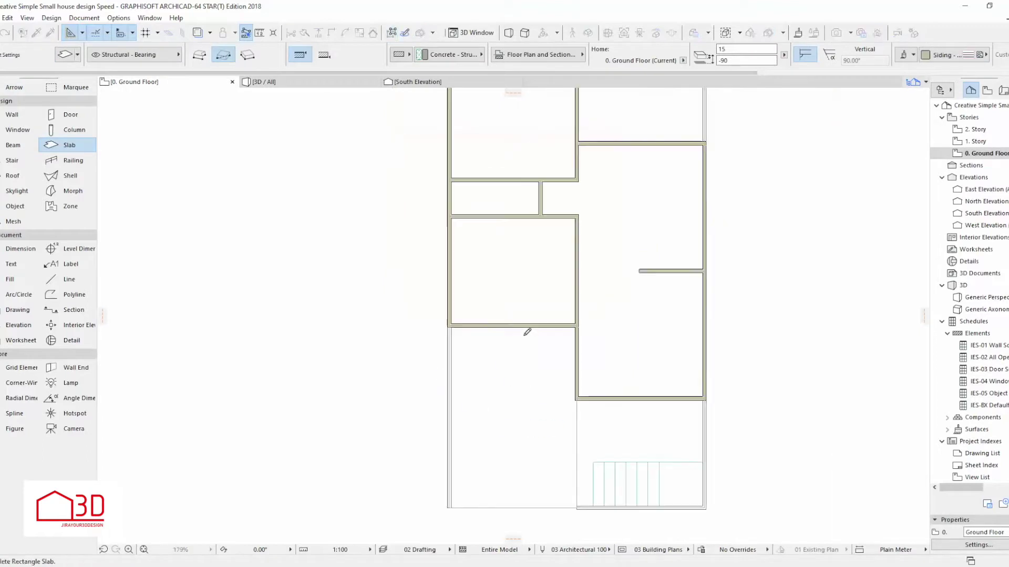
scroll(581, 507, up, 3)
click(583, 510)
key(Escape)
scroll(611, 368, down, 3)
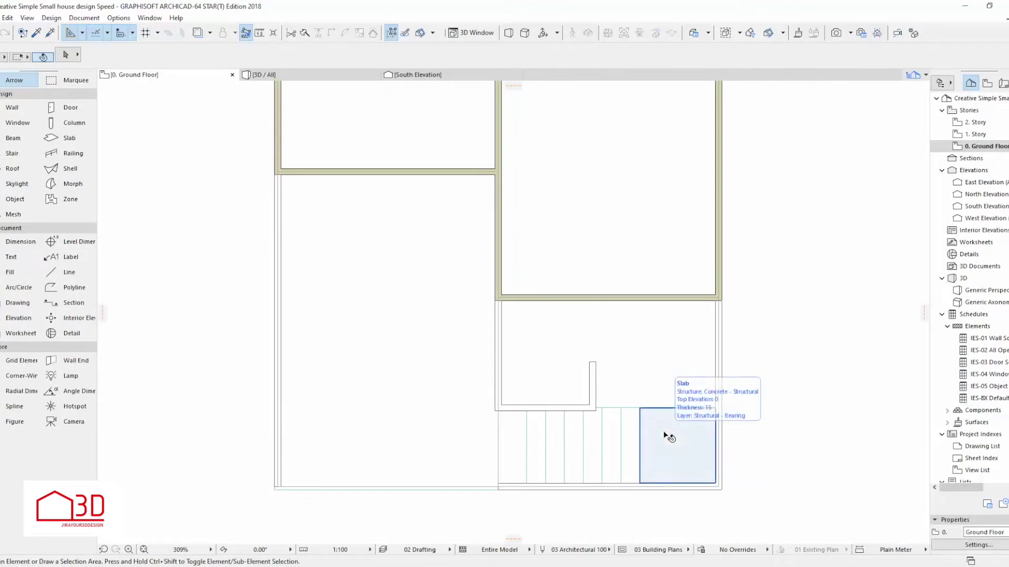
Undo that slab and redraw a landing slab from the wall corner.
key(ctrl+z)
click(501, 301)
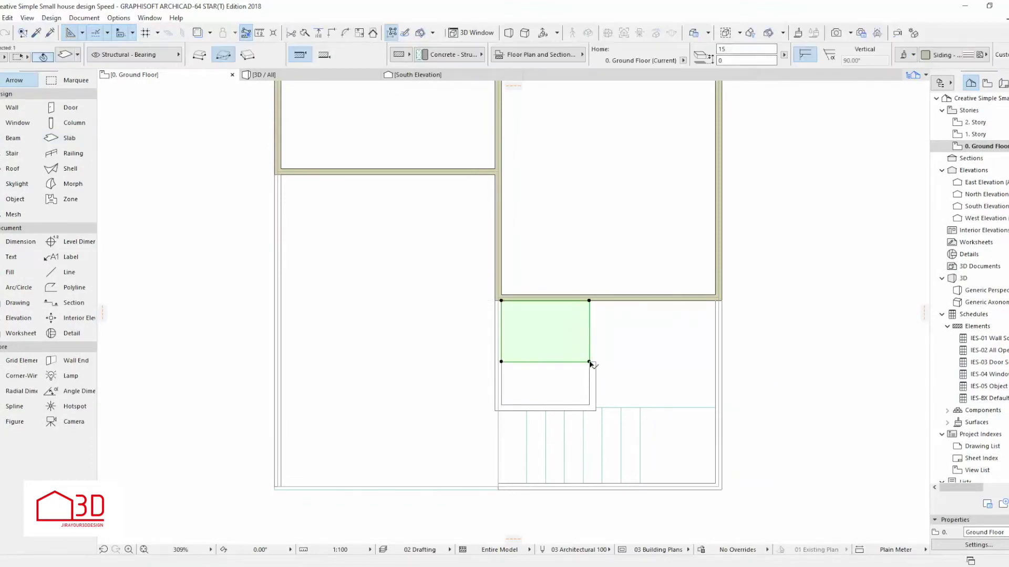
click(591, 362)
key(Escape)
Move the short wall beside the stair opening and extend the bottom-right slab to the landing.
click(591, 365)
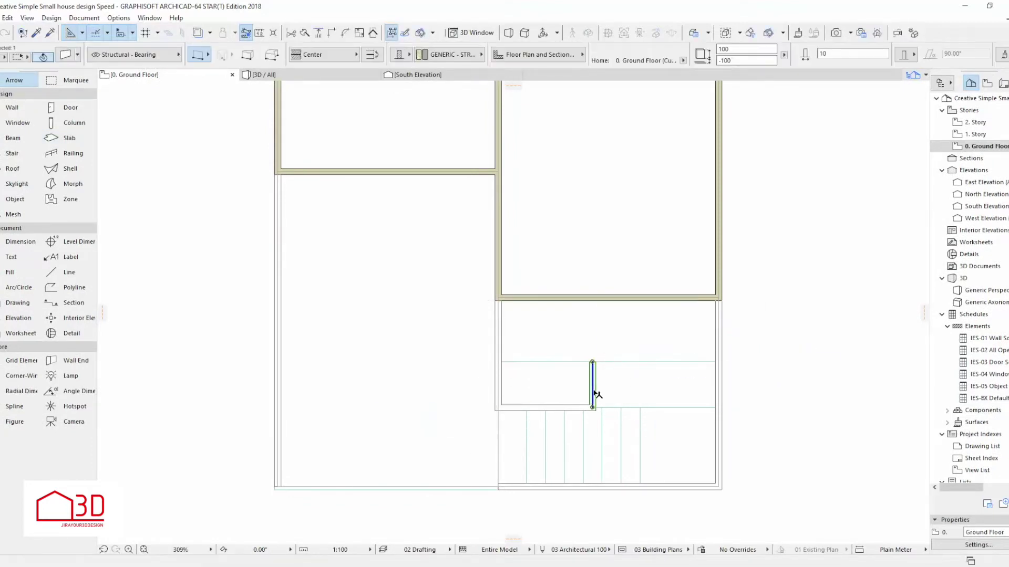
click(593, 405)
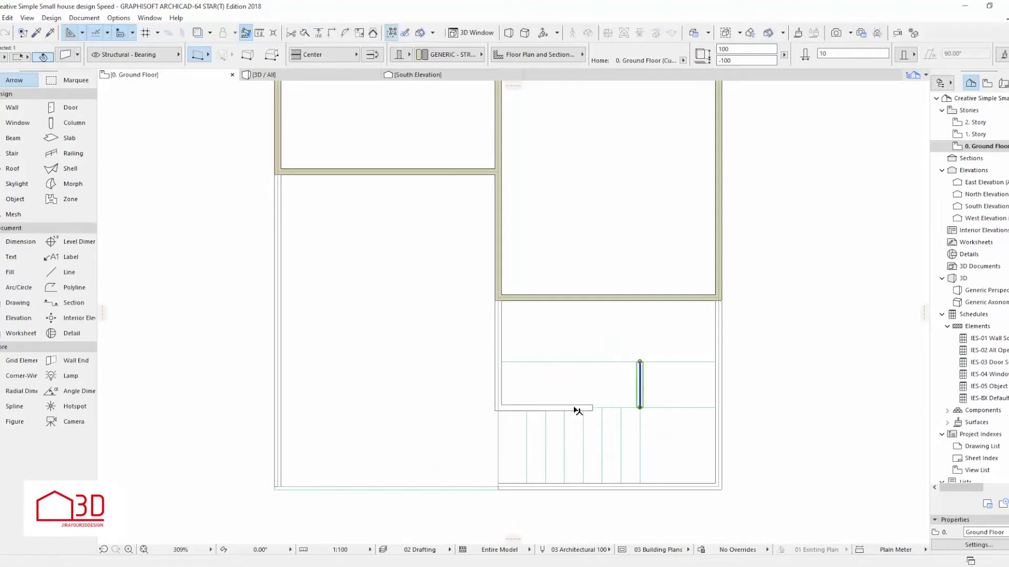
click(643, 405)
click(683, 407)
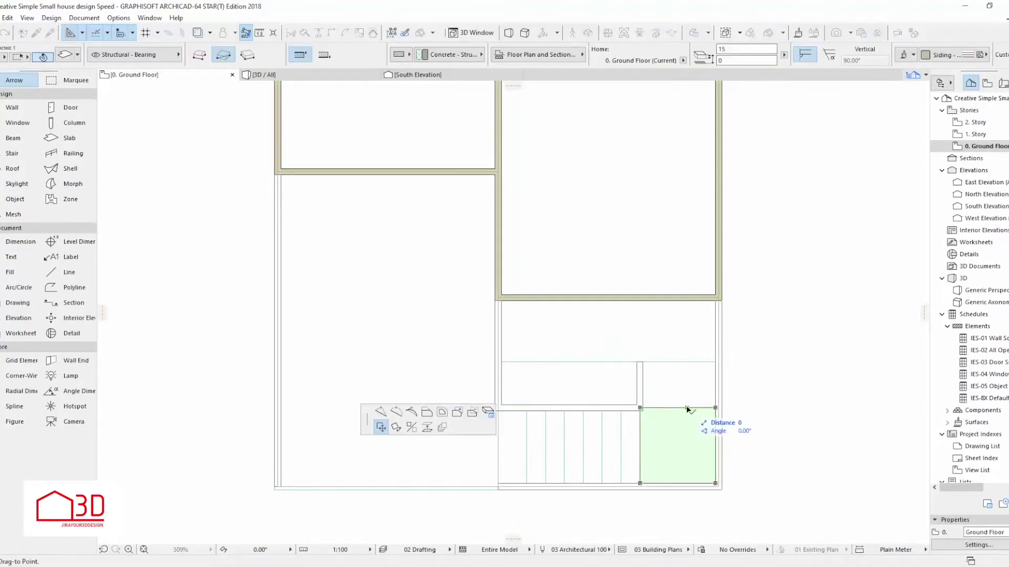
click(699, 363)
scroll(735, 394, up, 2)
click(330, 74)
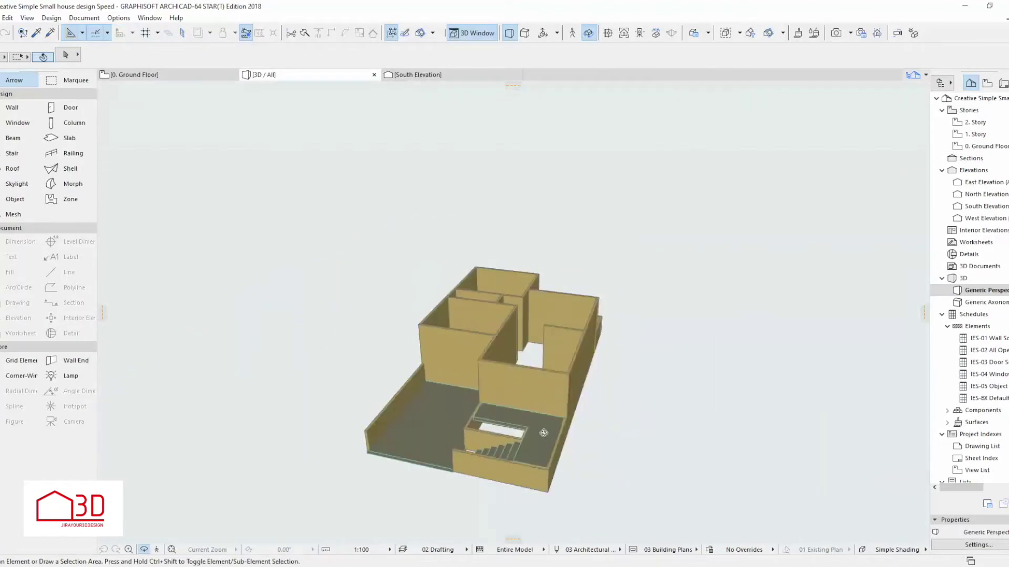
Override the low walls' surfaces around the stair with Paint - Glossy White.
scroll(656, 404, up, 5)
shift+middle_drag(657, 404, 640, 383)
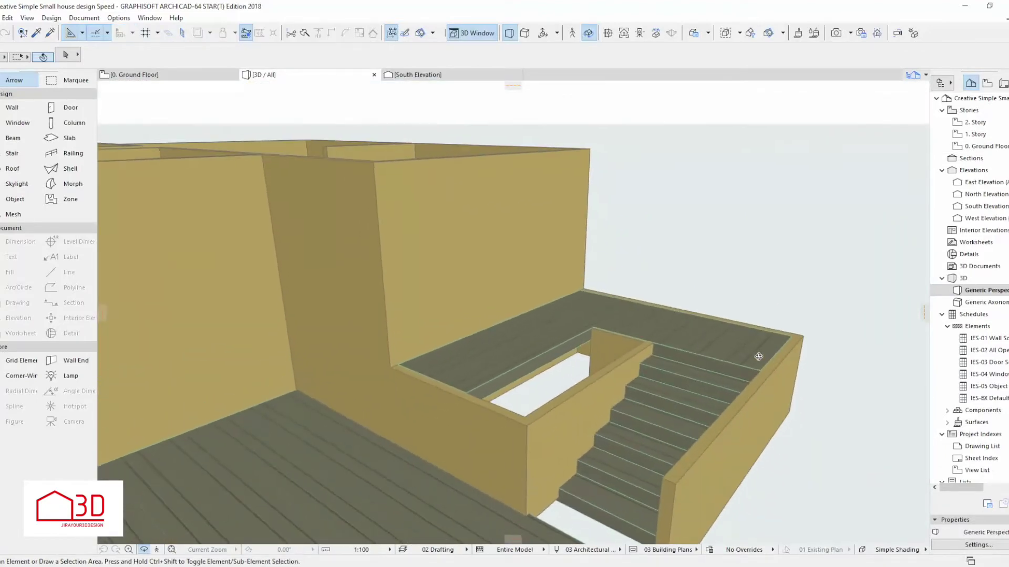
click(642, 383)
scroll(657, 423, up, 2)
click(605, 332)
key(Escape)
mouse_move(605, 333)
shift+middle_down()
mouse_move(634, 466)
mouse_move(555, 345)
shift+middle_up()
scroll(634, 466, down, 3)
scroll(554, 345, up, 4)
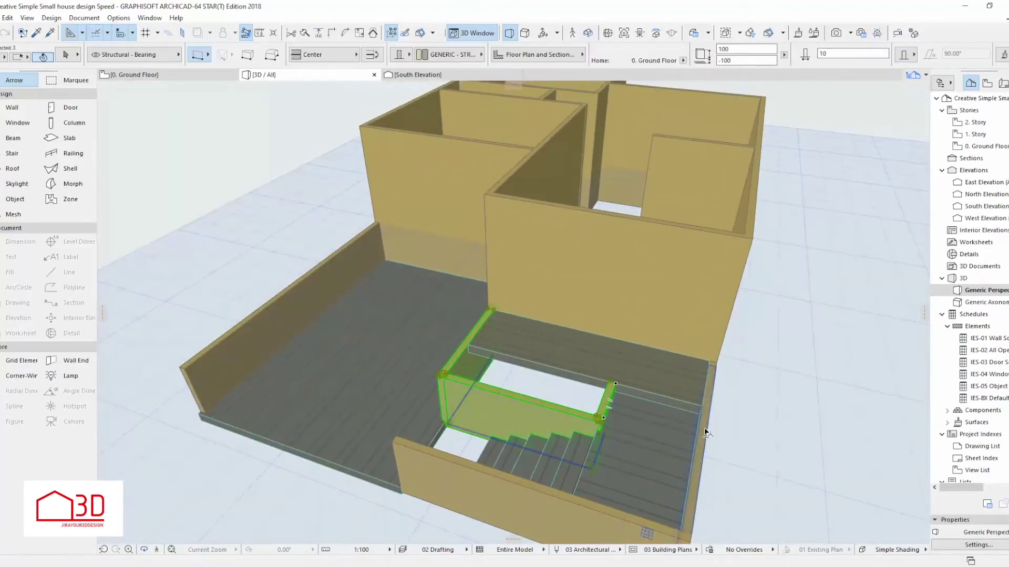
double_click(282, 316)
click(468, 374)
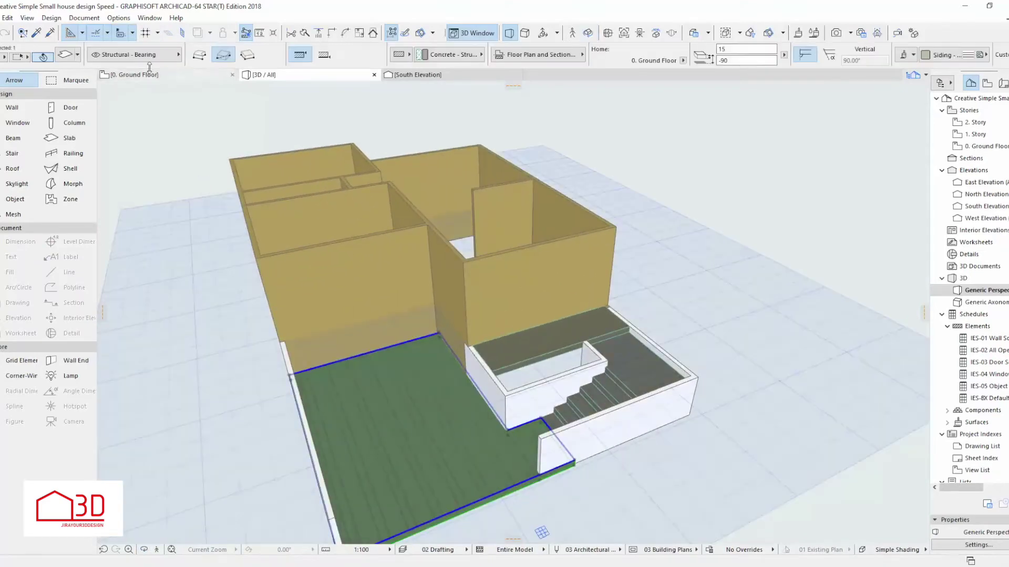
click(923, 59)
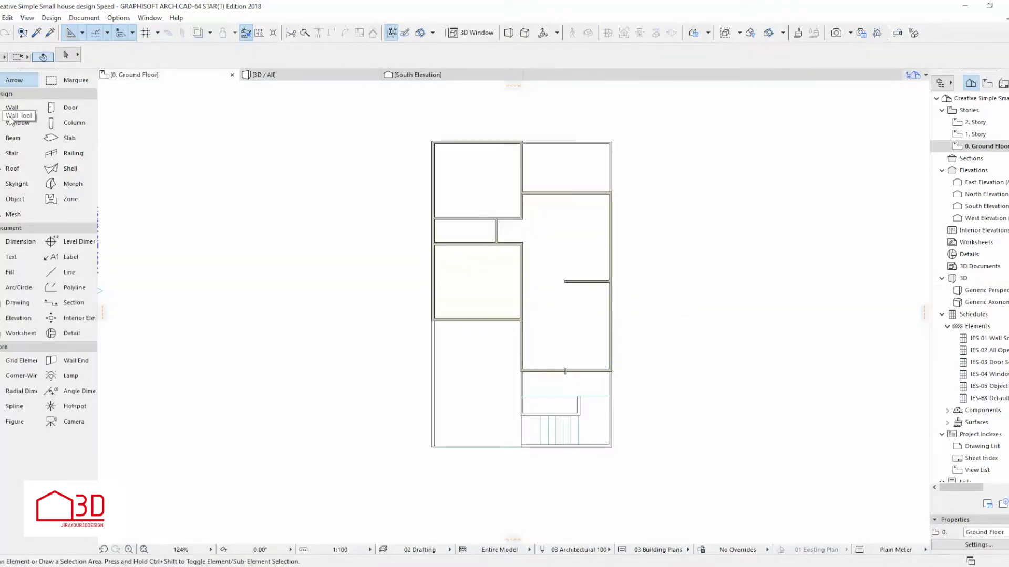
Confirm the slab's surface material and finish the mesh rectangle, checking it in 3D.
click(13, 214)
scroll(495, 367, up, 5)
scroll(590, 405, up, 3)
click(590, 405)
key(F3)
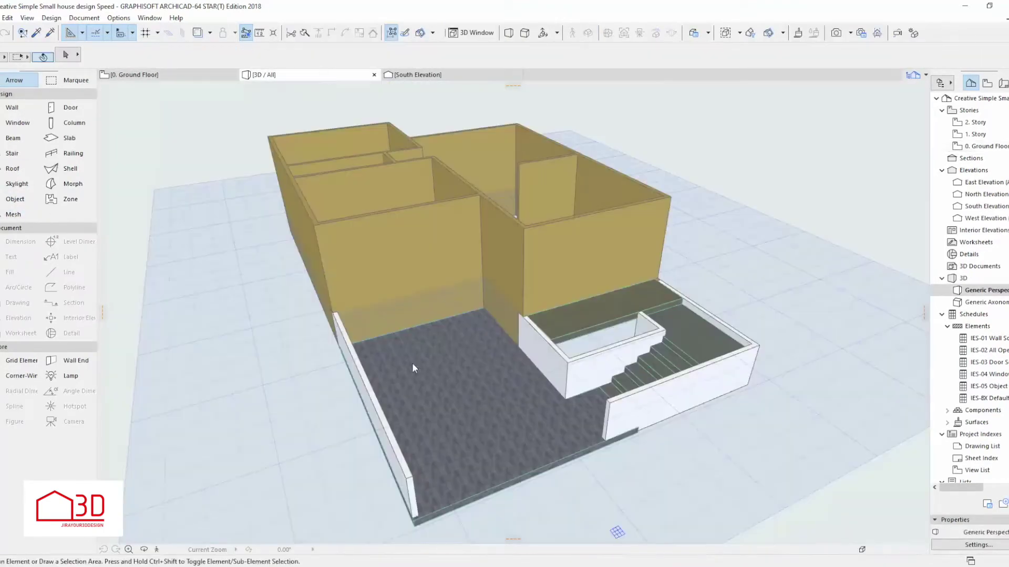
scroll(574, 342, up, 3)
scroll(574, 342, up, 2)
scroll(573, 342, down, 3)
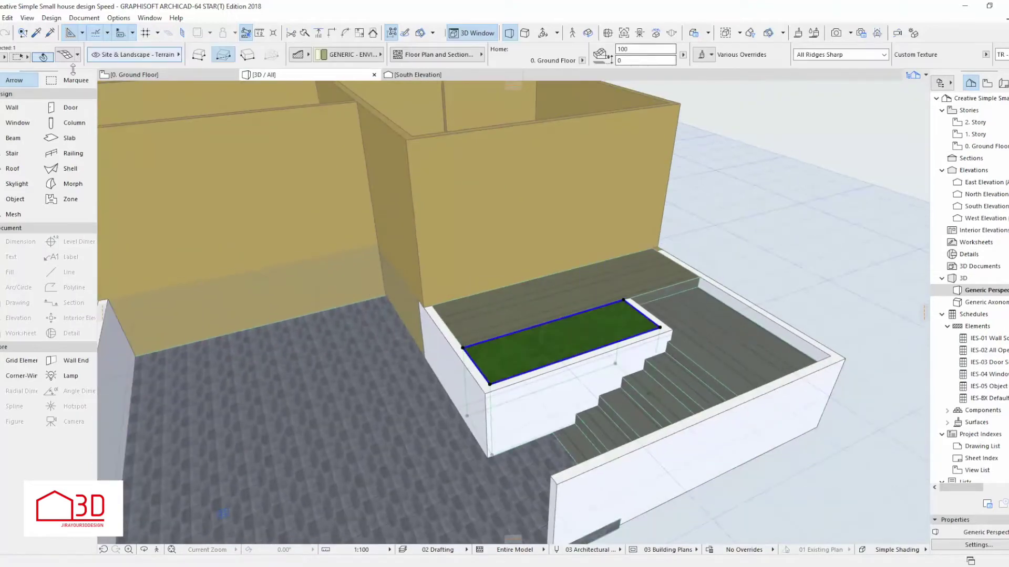
key(F2)
scroll(597, 286, down, 3)
Stretch the mesh edge up toward the upper wall.
click(546, 397)
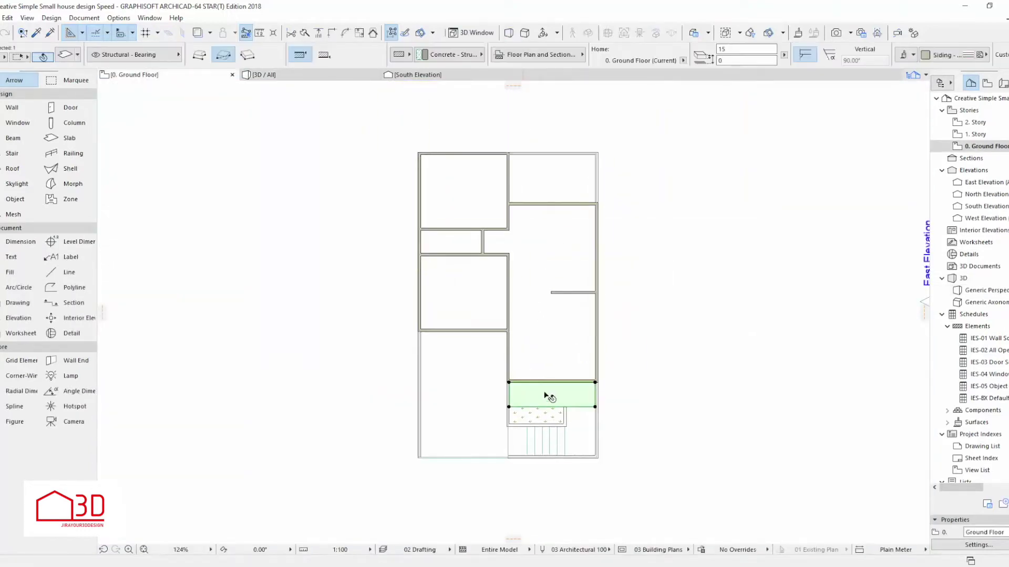
scroll(546, 194, up, 3)
click(551, 215)
scroll(618, 227, down, 2)
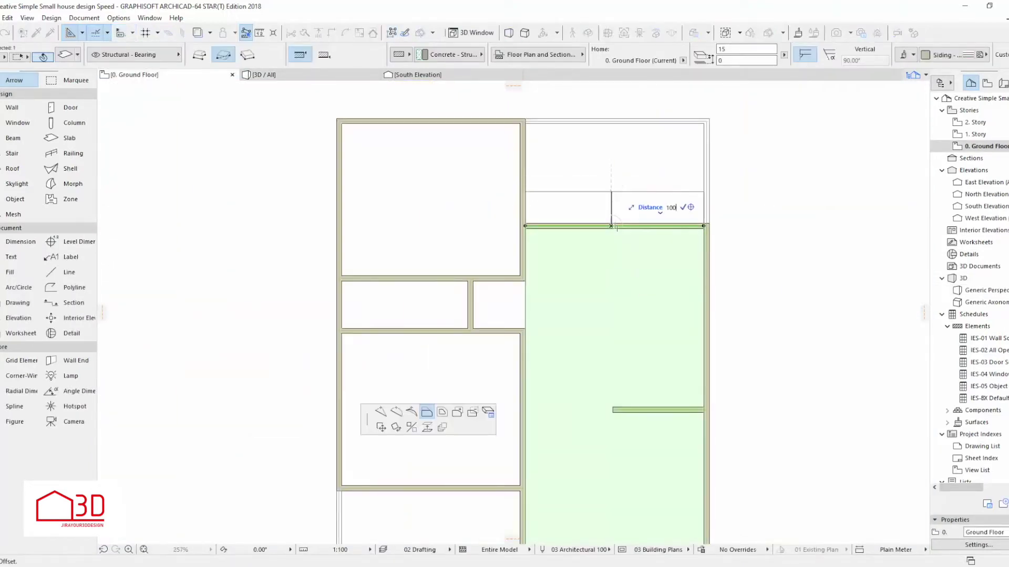
key(Return)
key(Escape)
middle_click(615, 425)
click(613, 423)
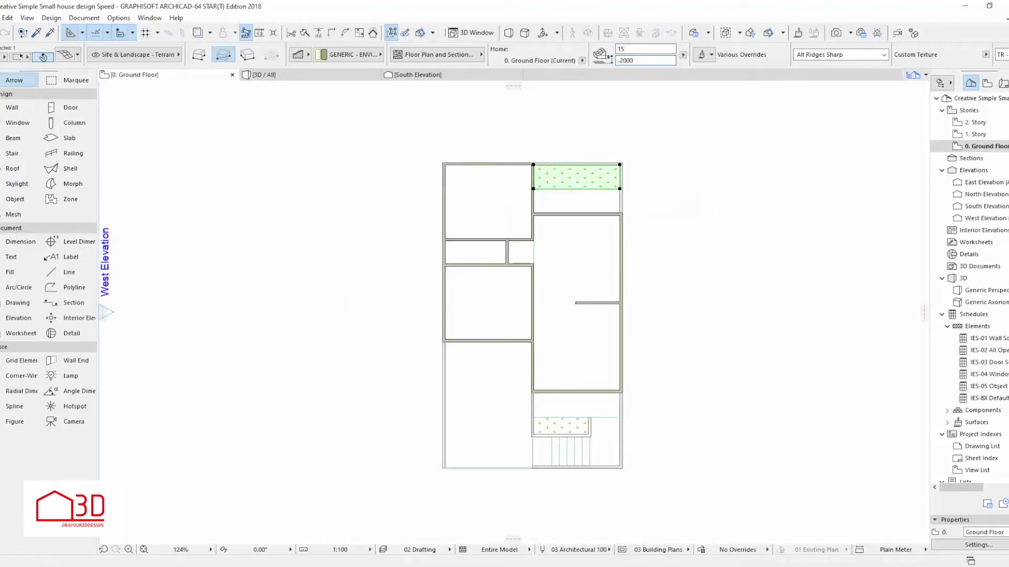
Offset the large floor slab's edge up to the top wall.
click(580, 309)
click(534, 247)
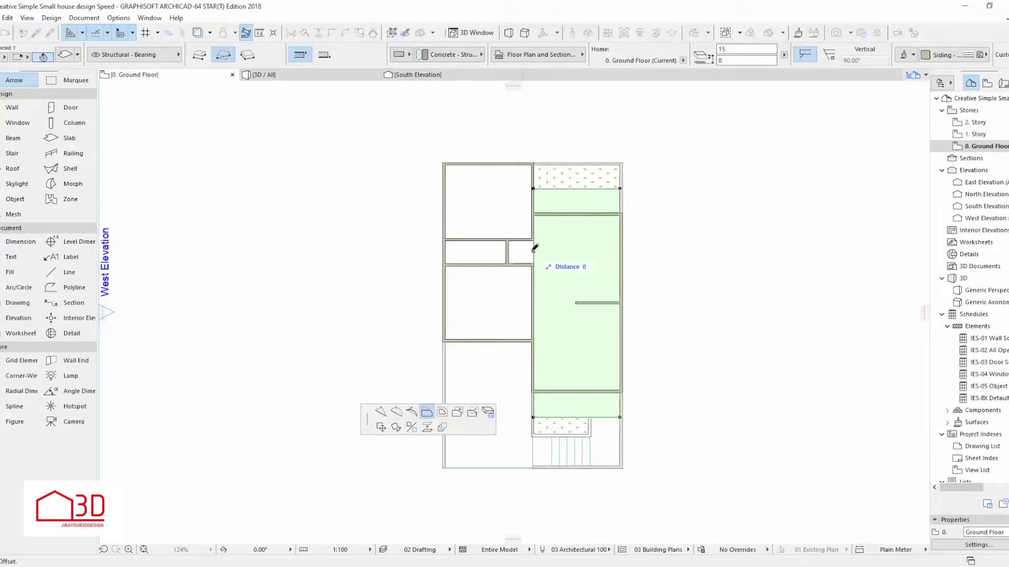
scroll(429, 262, up, 2)
scroll(428, 242, down, 2)
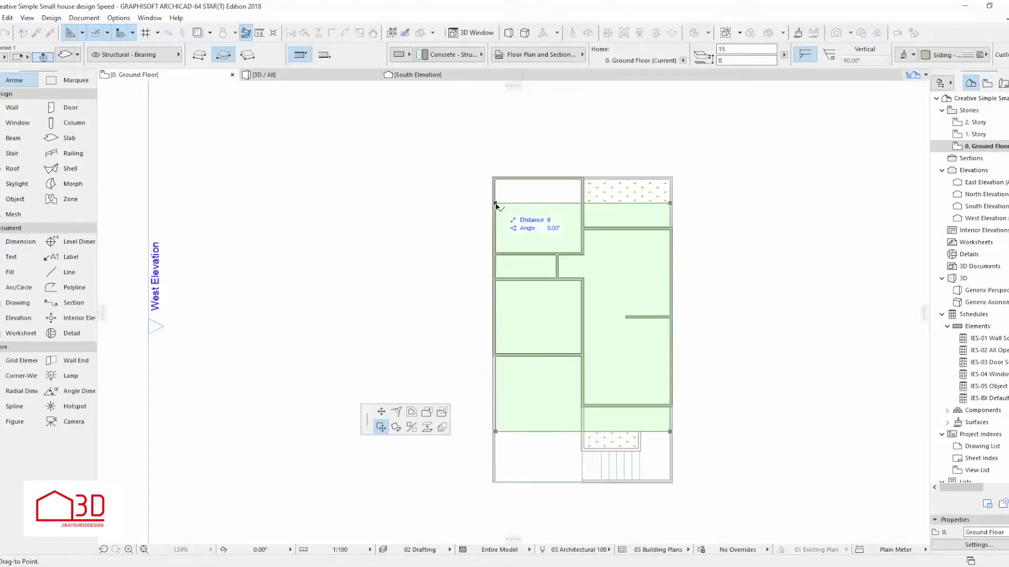
scroll(431, 274, up, 5)
scroll(433, 291, up, 4)
scroll(473, 283, down, 3)
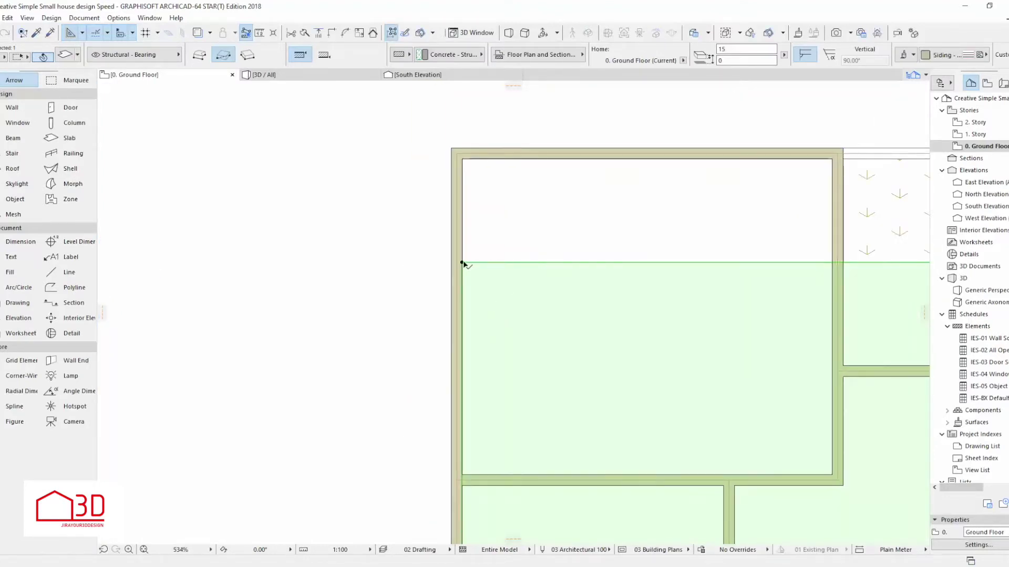
click(832, 158)
scroll(567, 261, down, 6)
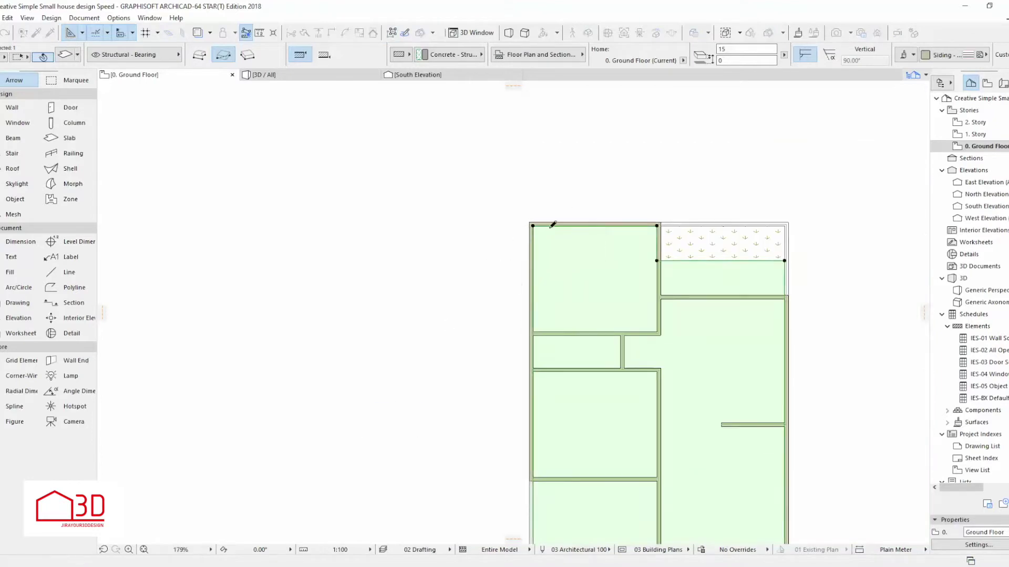
scroll(552, 225, down, 2)
Cut a rectangular notch out of the slab's lower-left corner.
click(544, 389)
scroll(543, 391, up, 5)
click(630, 271)
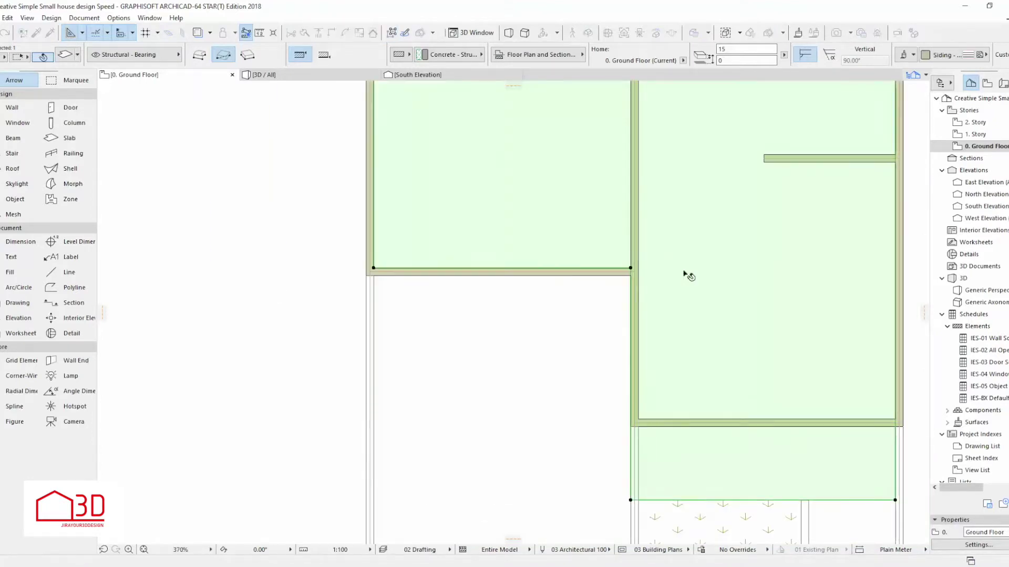
scroll(615, 407, down, 2)
scroll(627, 393, down, 3)
key(Escape)
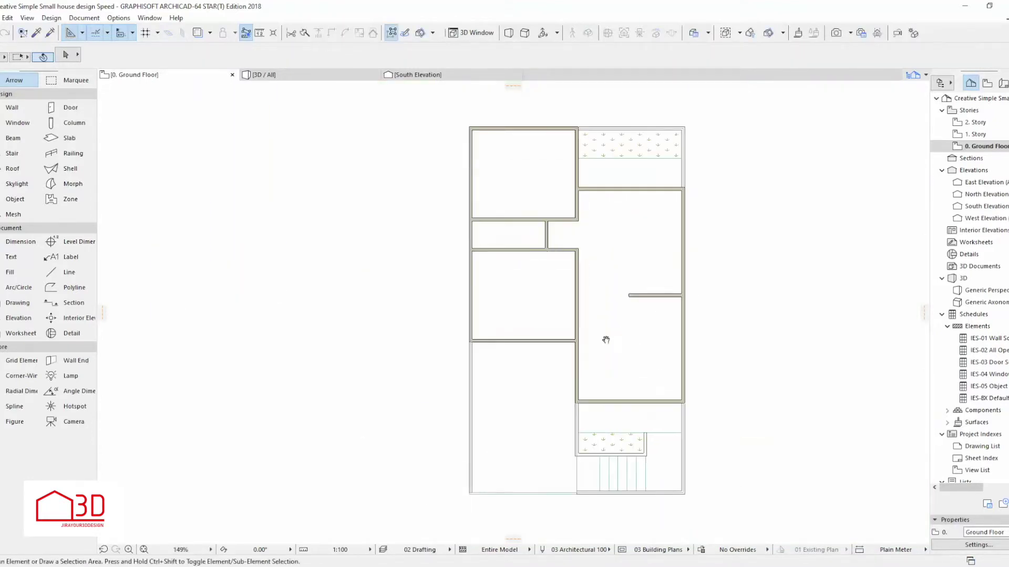
Place a Storefront with Transom 21 door in the lower wall.
double_click(66, 108)
click(326, 219)
click(399, 405)
click(705, 468)
scroll(569, 407, up, 5)
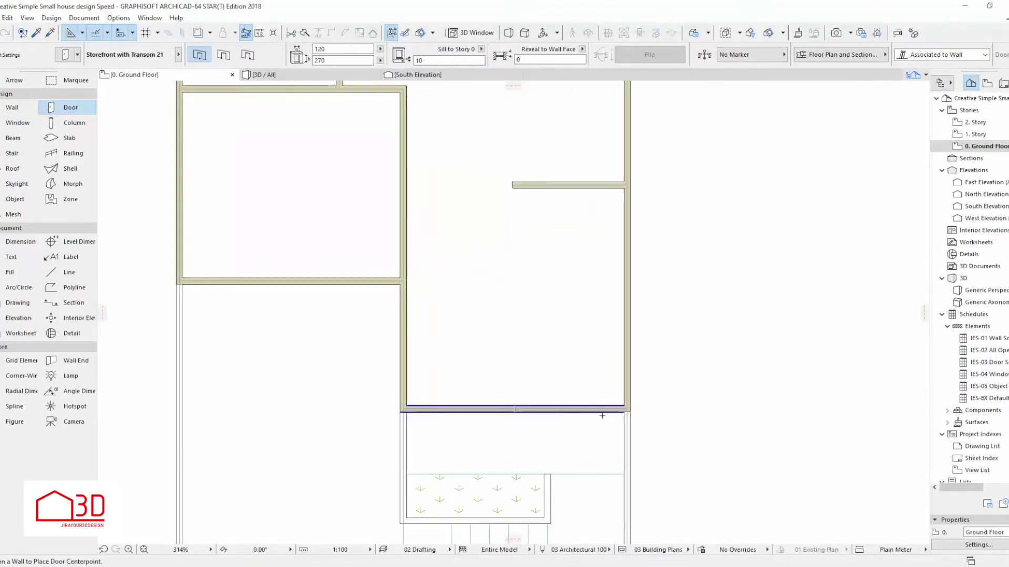
click(678, 345)
scroll(625, 409, up, 3)
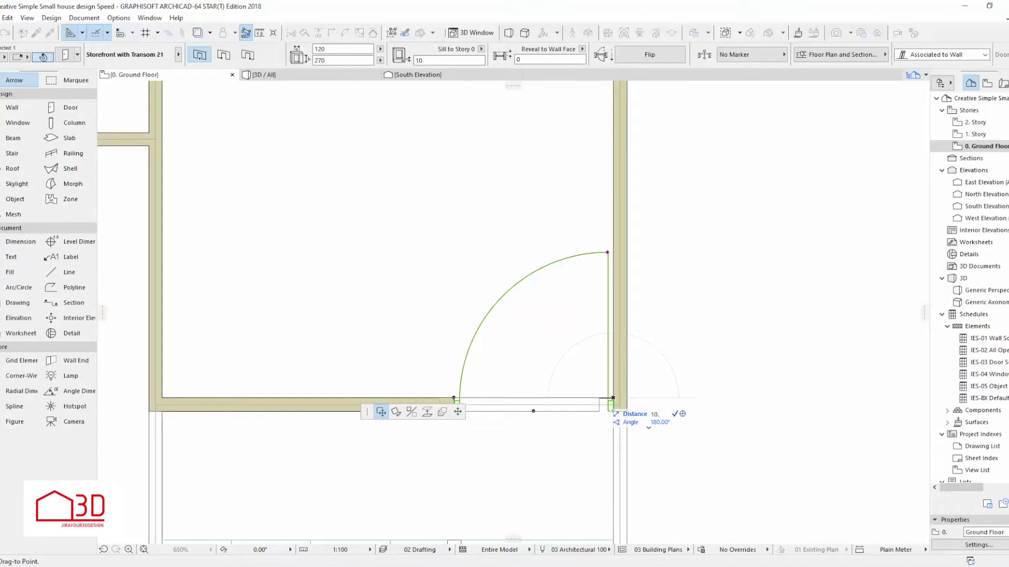
scroll(609, 398, down, 3)
Place a Storefront Window with Transom 2 21 left of the door.
double_click(17, 122)
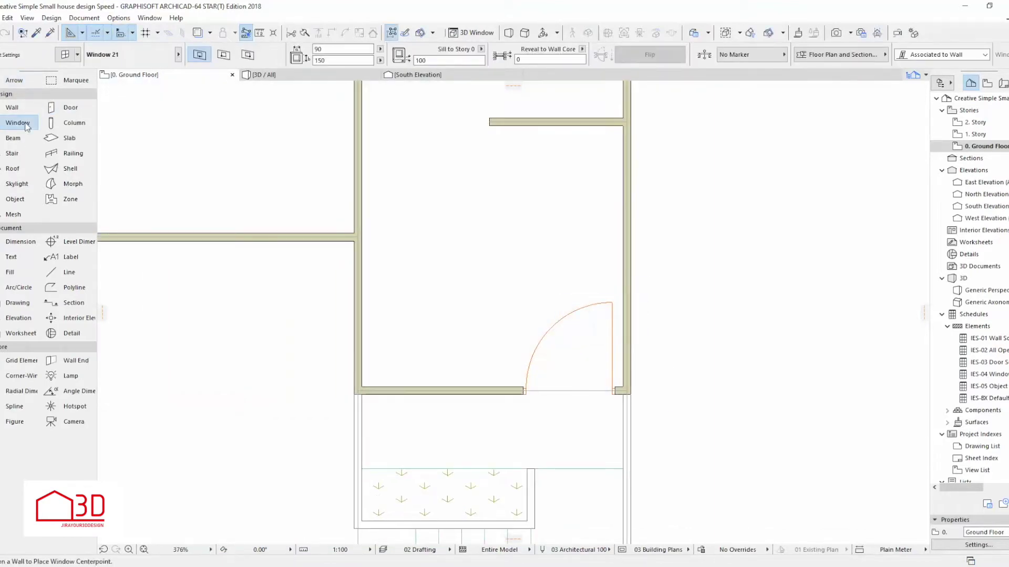
click(359, 205)
double_click(425, 286)
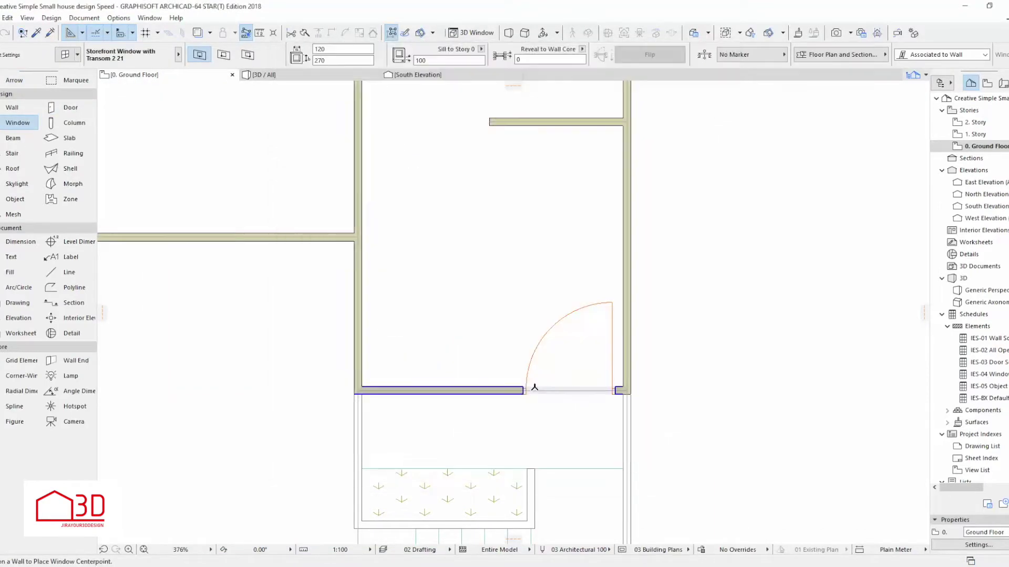
click(460, 416)
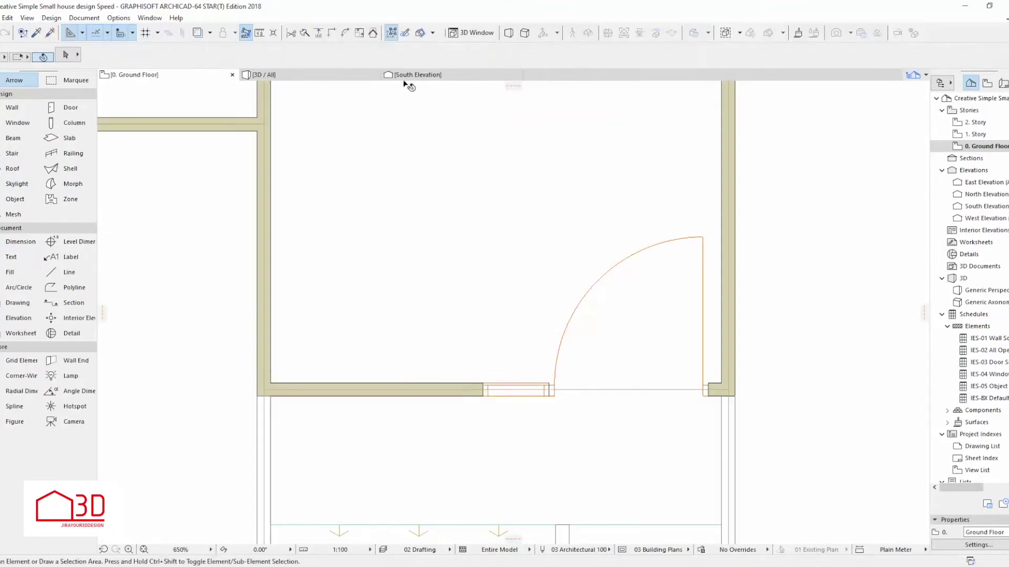
In 3D, lower the storefront window's sill to 0 at floor level.
click(337, 75)
scroll(651, 328, up, 3)
click(642, 283)
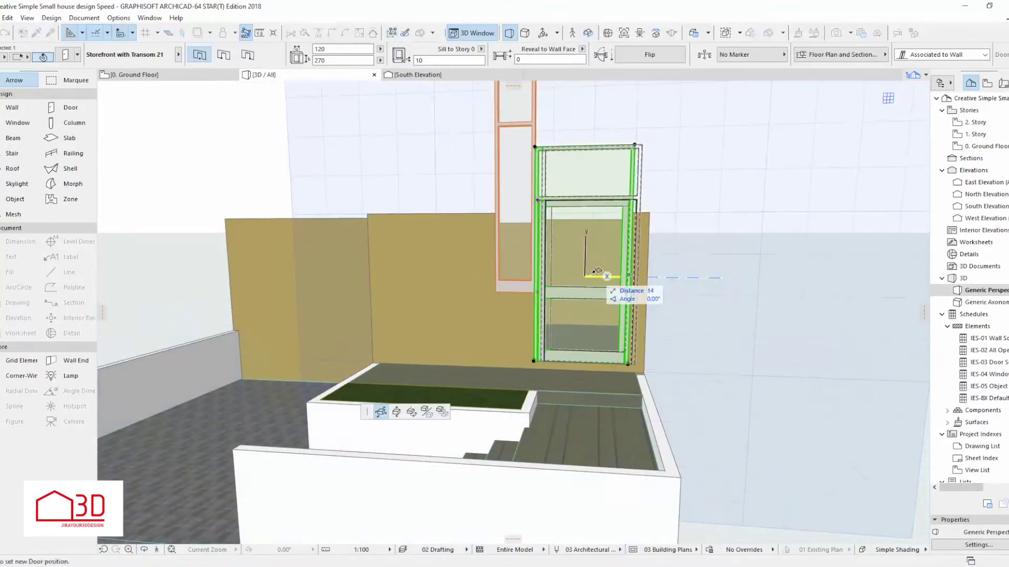
click(698, 166)
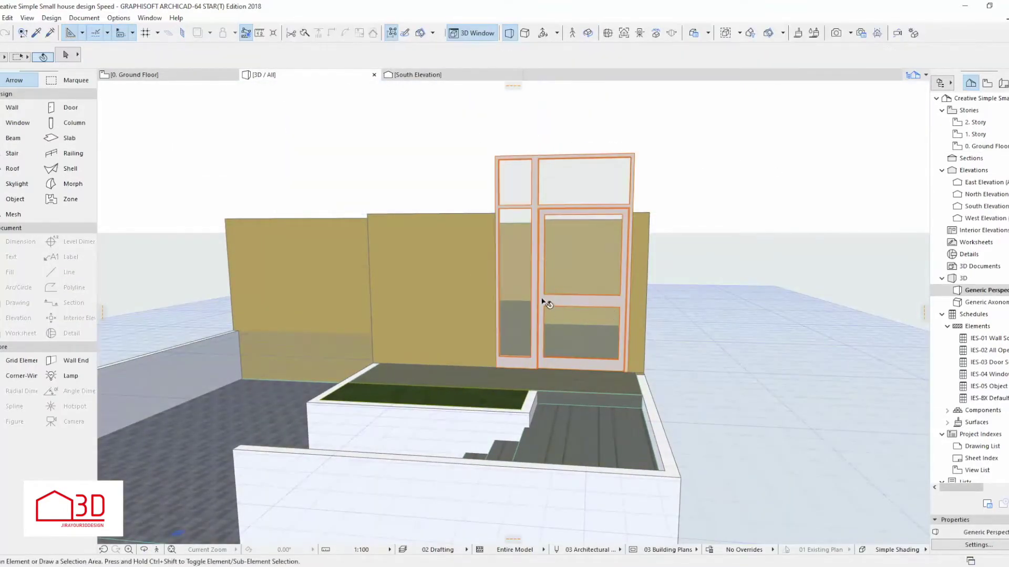
click(458, 266)
scroll(454, 271, down, 5)
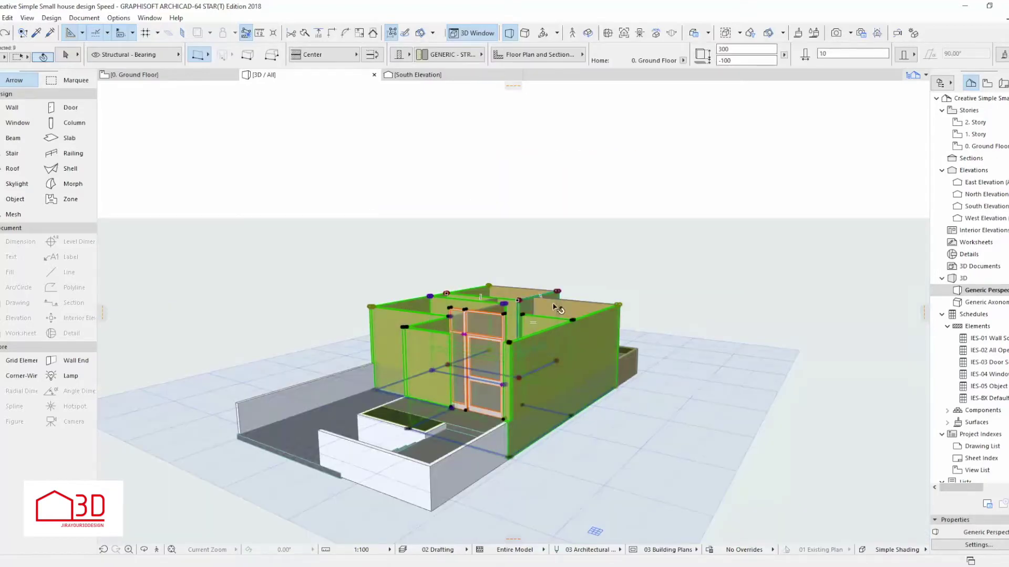
click(695, 229)
shift+middle_drag(694, 229, 436, 437)
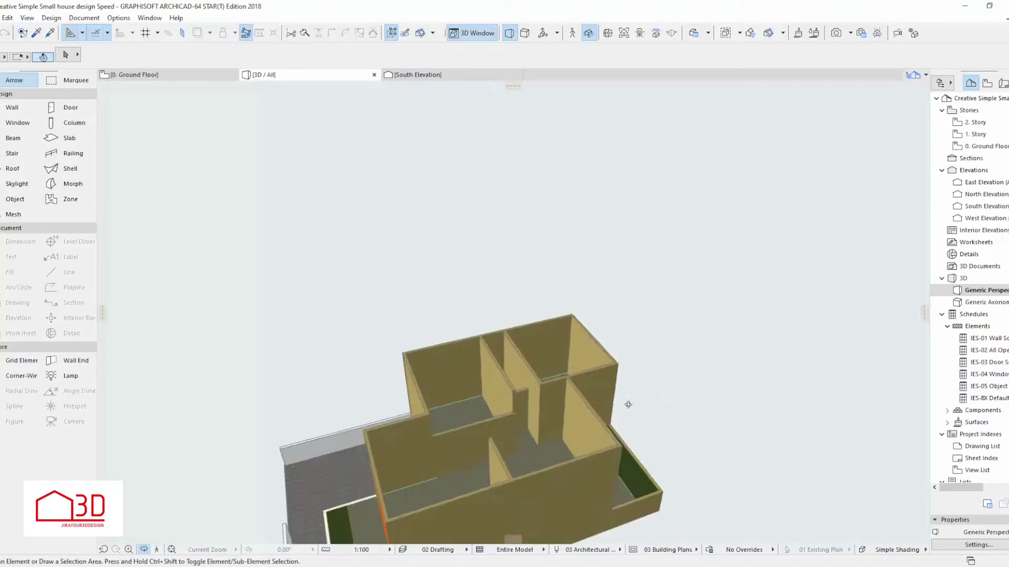
scroll(436, 437, up, 3)
click(714, 216)
scroll(771, 342, down, 5)
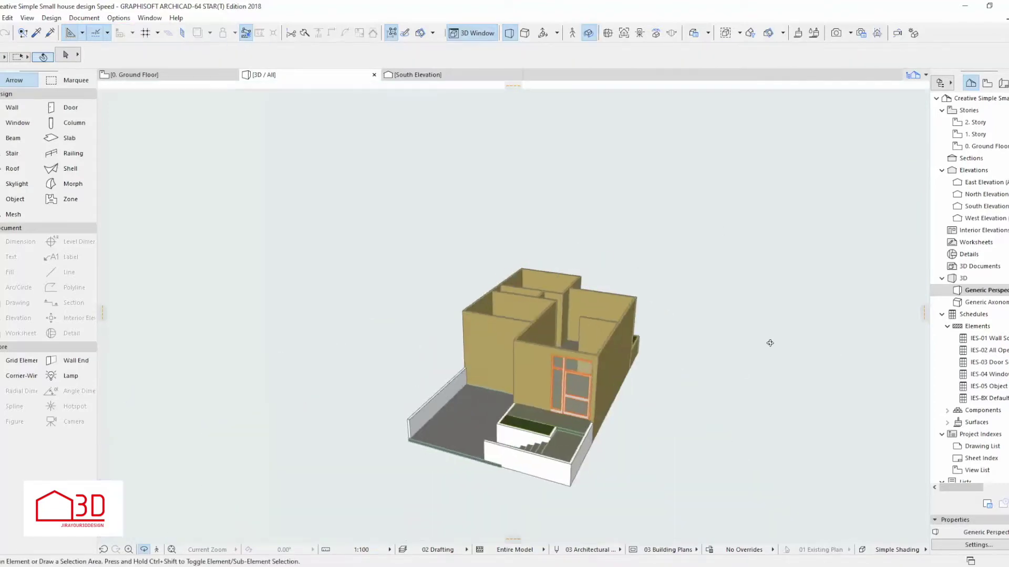
Back on the ground floor plan, pick up the storefront window's parameters.
click(134, 75)
click(517, 390)
scroll(644, 386, down, 6)
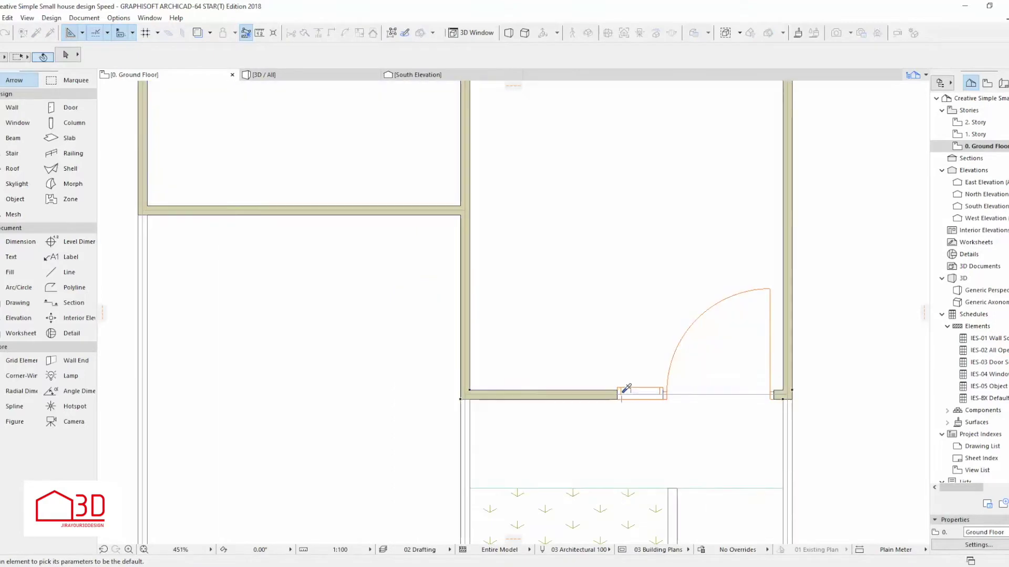
Place a copy of the storefront window in the left room's lower wall, keeping its width.
click(637, 380)
scroll(638, 380, up, 1)
click(507, 270)
scroll(507, 270, up, 3)
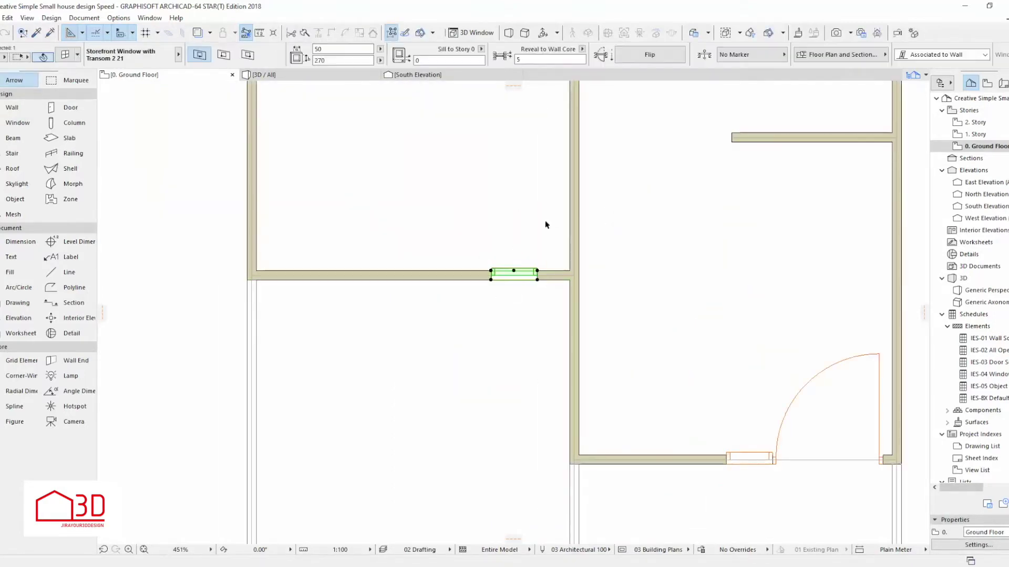
click(537, 279)
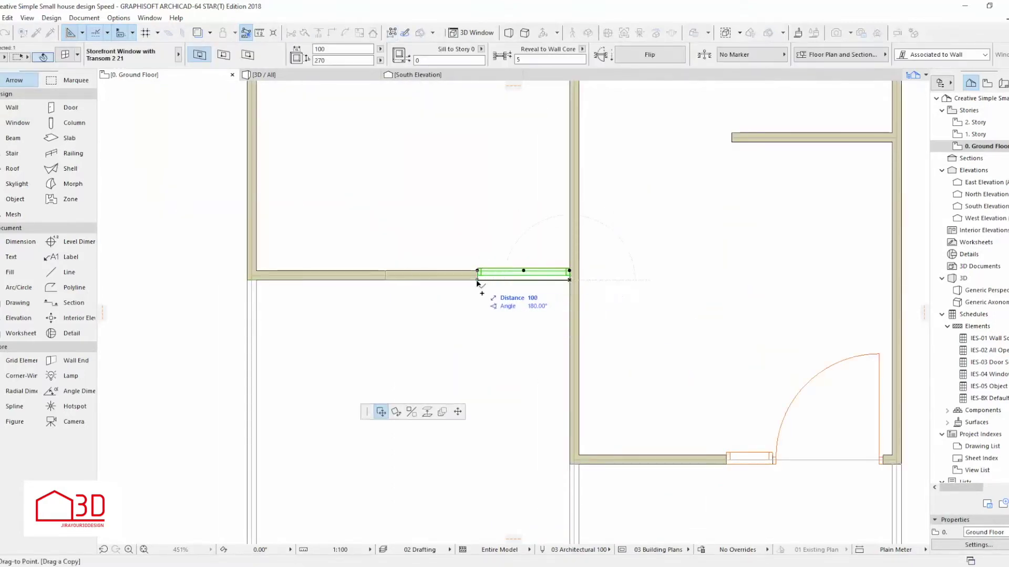
key(ctrl+z)
Check the model in 3D, then go to 1. Story and open the default wall settings.
key(F3)
click(226, 75)
click(274, 114)
key(F3)
double_click(978, 134)
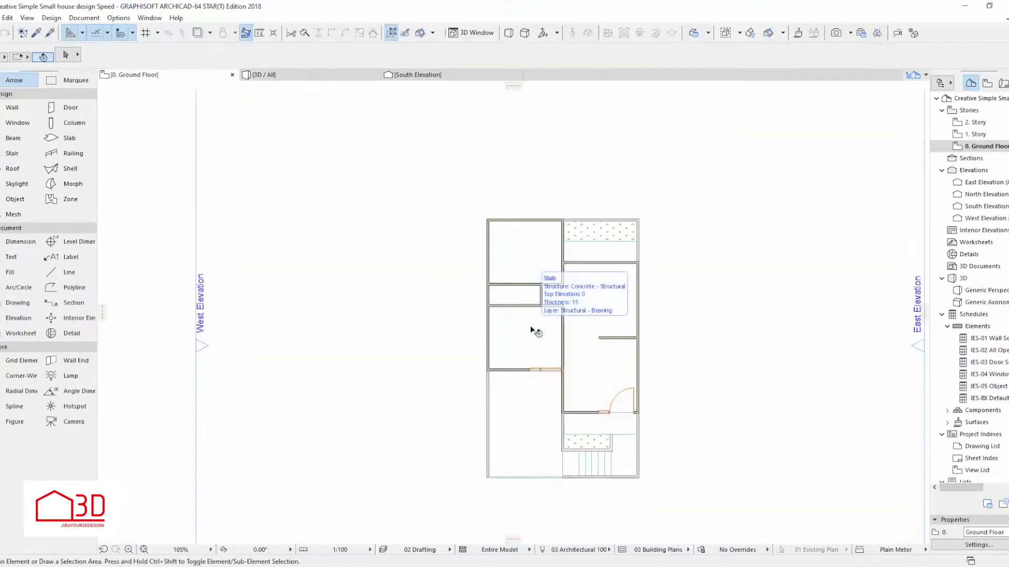
double_click(12, 107)
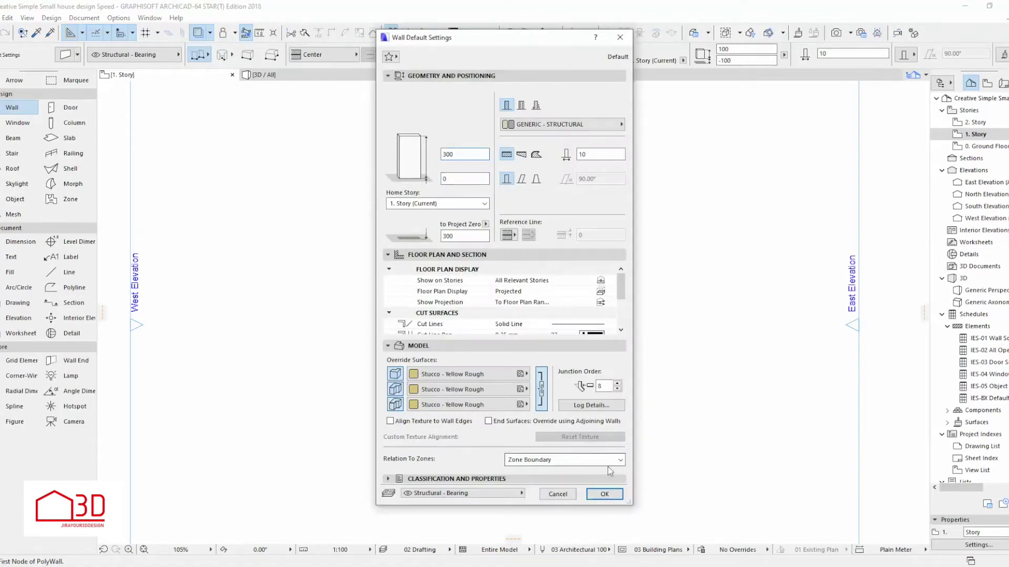
Confirm the 300-high wall settings and draw closed walls around the right room on 1. Story.
click(604, 494)
scroll(488, 386, up, 5)
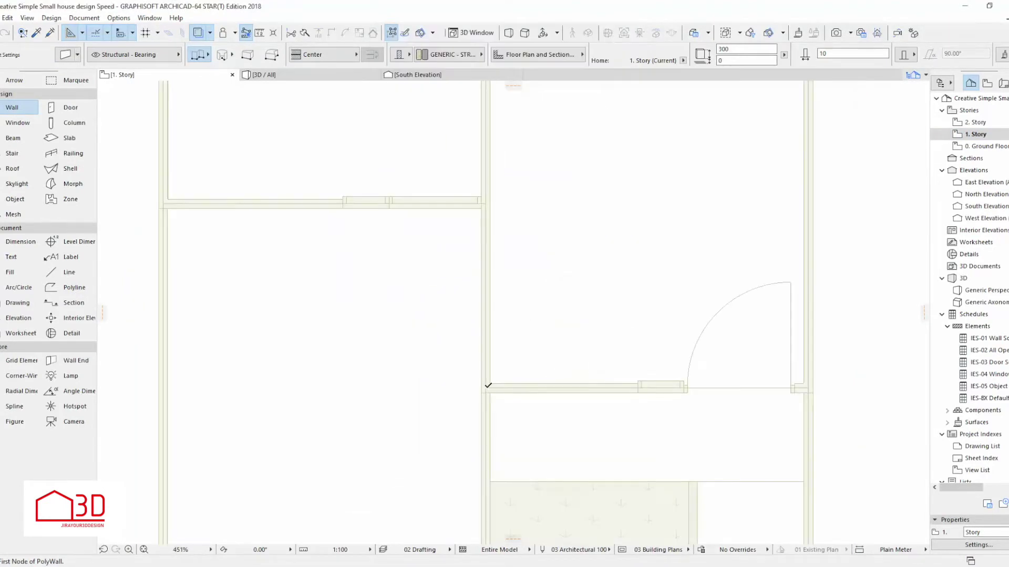
click(802, 388)
scroll(793, 157, down, 2)
click(784, 236)
click(509, 237)
scroll(529, 450, down, 1)
click(529, 450)
key(Escape)
scroll(547, 214, down, 3)
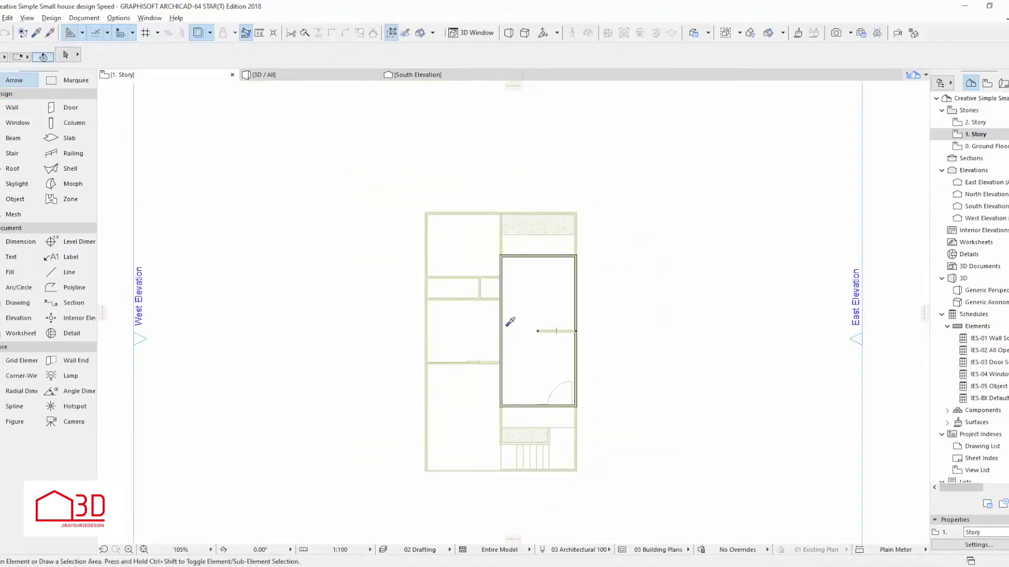
Trace polygonal walls around the left block and check the upper walls in 3D.
alt+click(502, 324)
scroll(513, 266, up, 2)
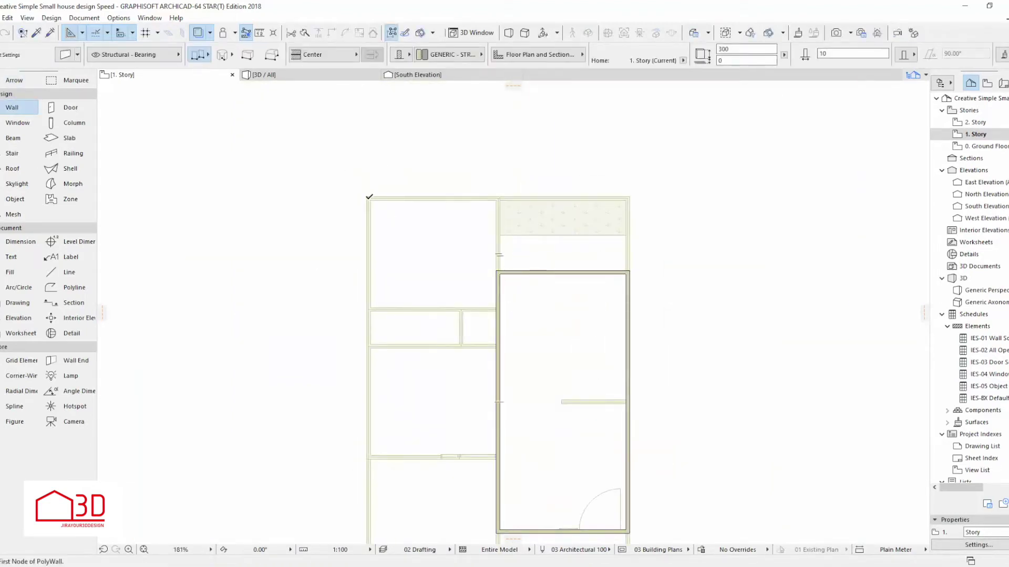
click(262, 60)
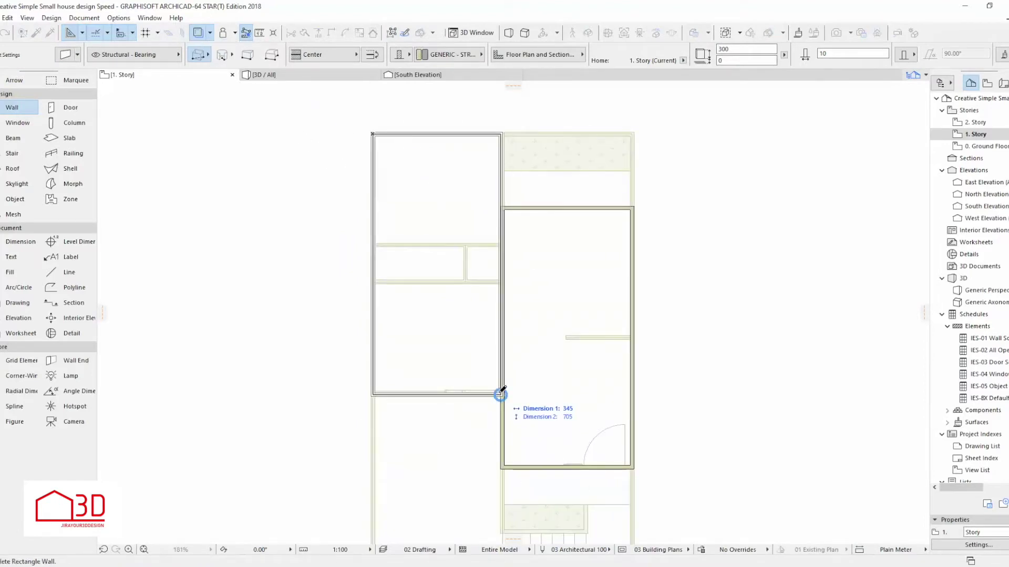
click(279, 49)
scroll(250, 339, up, 2)
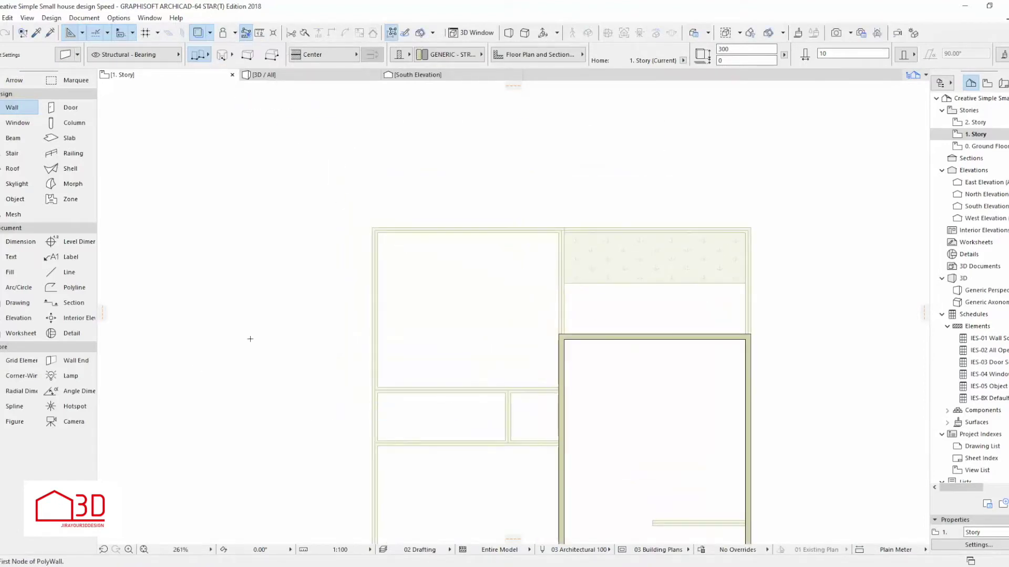
key(Escape)
scroll(563, 334, up, 3)
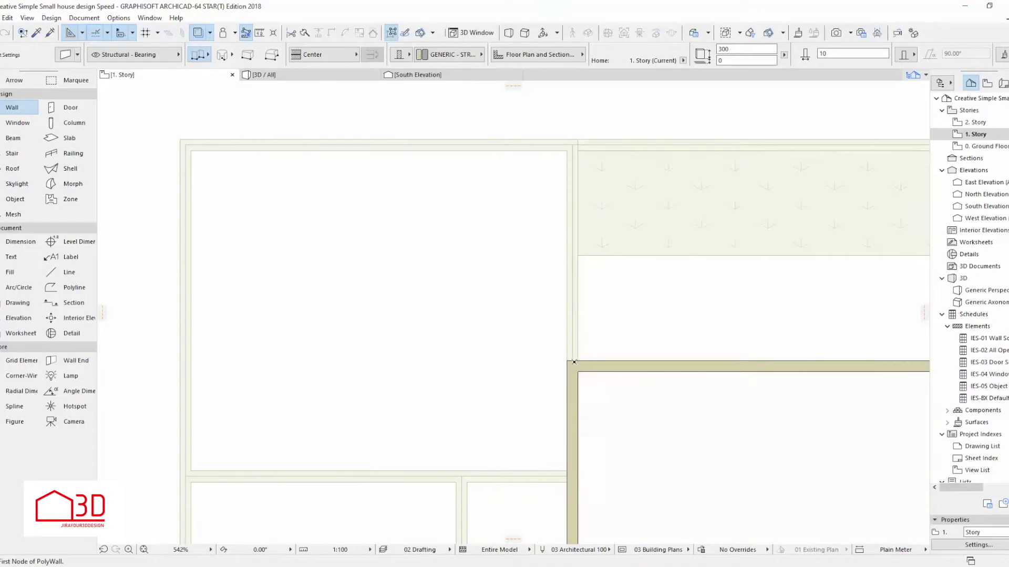
scroll(231, 205, down, 4)
scroll(201, 379, up, 4)
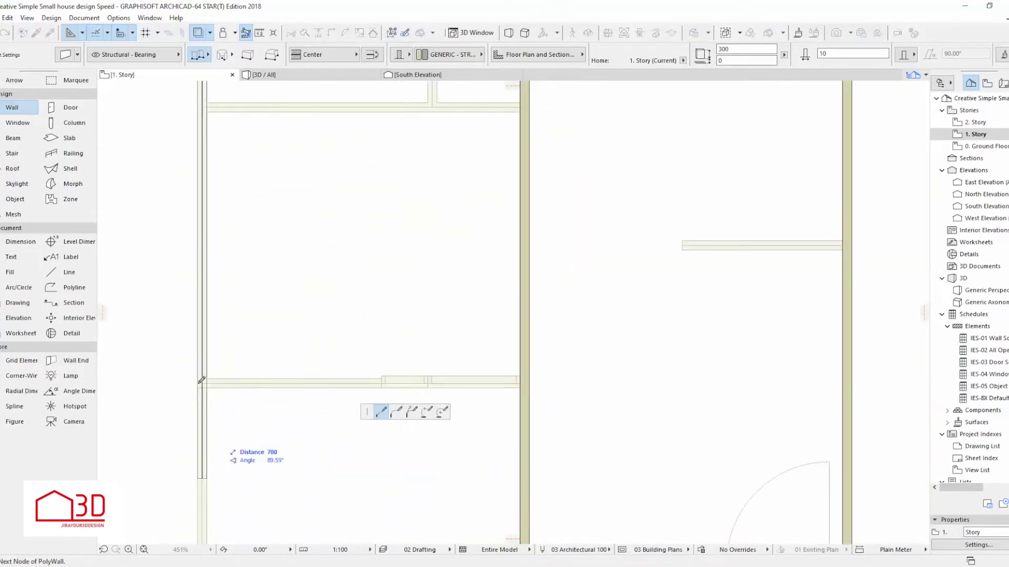
scroll(528, 379, down, 5)
click(314, 75)
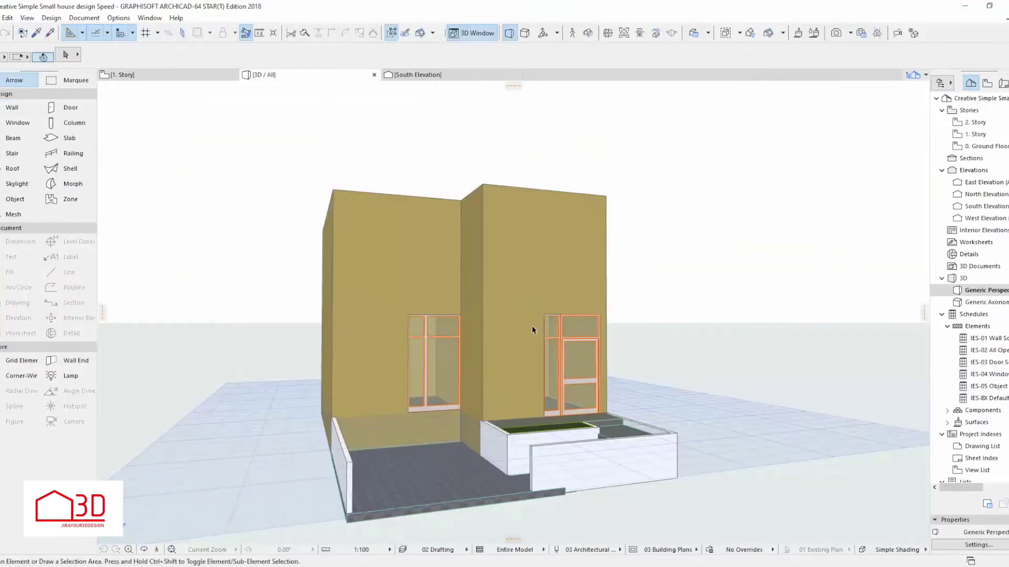
key(F2)
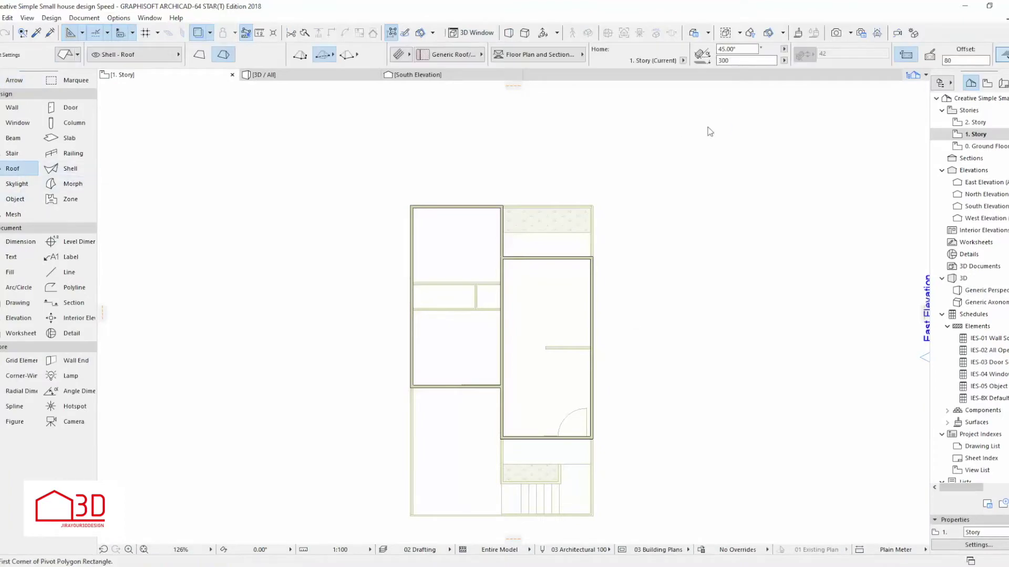
Set the default roof to Timber - Roof material with a 30° pitch.
key(ctrl+t)
click(622, 126)
click(683, 146)
click(505, 152)
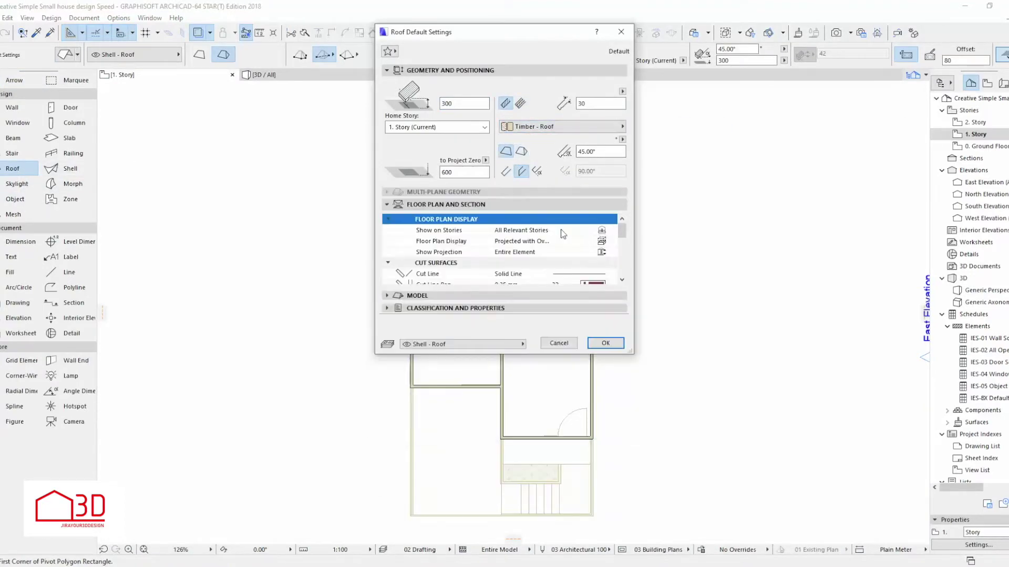
text(30)
key(Tab)
click(501, 265)
click(418, 265)
click(604, 446)
Draw a rectangle roof over the right wing with its pivot along the right wall.
scroll(596, 256, up, 3)
click(596, 257)
scroll(596, 257, down, 3)
click(611, 255)
scroll(516, 440, up, 3)
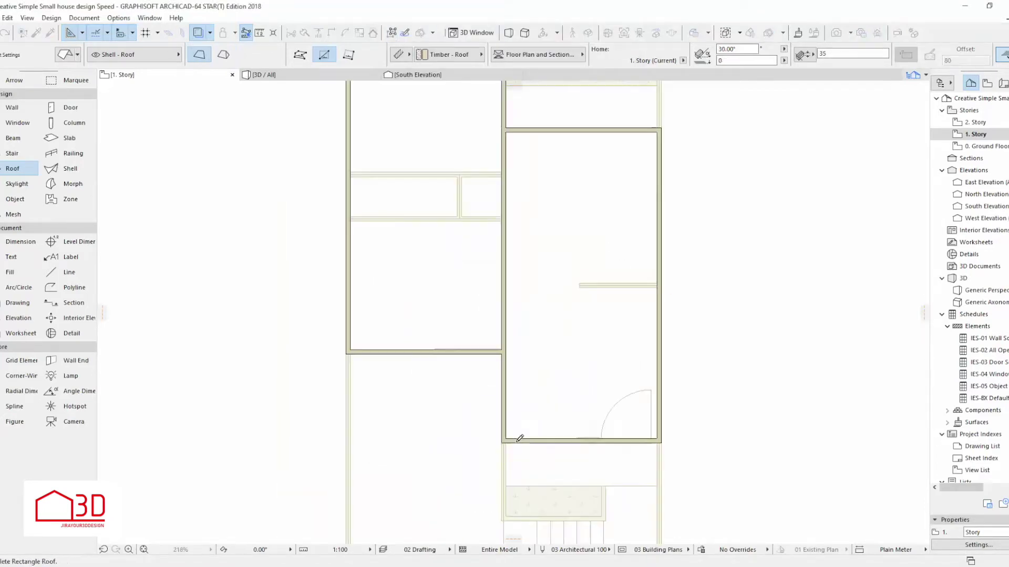
click(580, 389)
scroll(631, 111, up, 7)
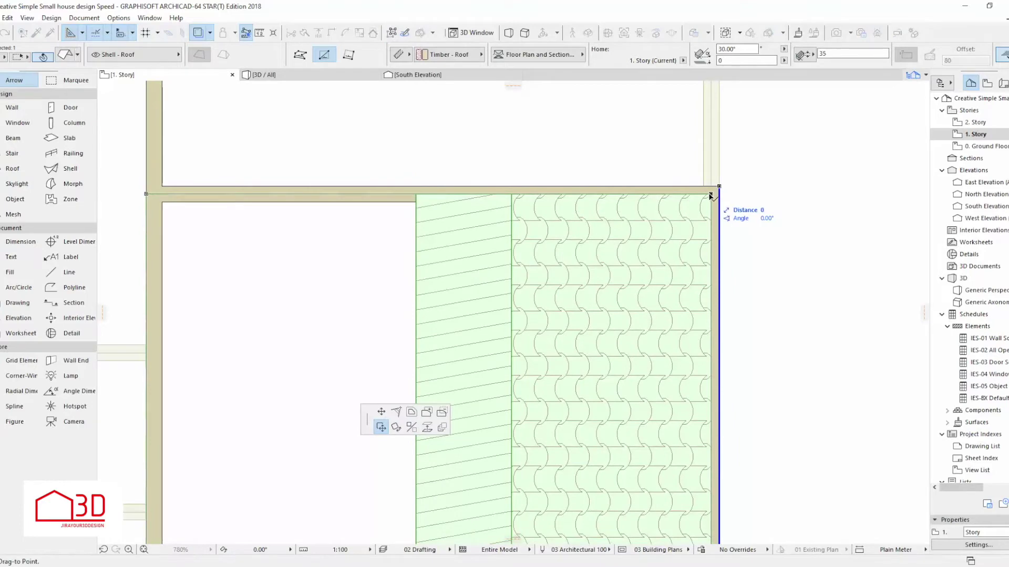
scroll(710, 196, down, 8)
scroll(654, 195, up, 4)
scroll(620, 502, up, 2)
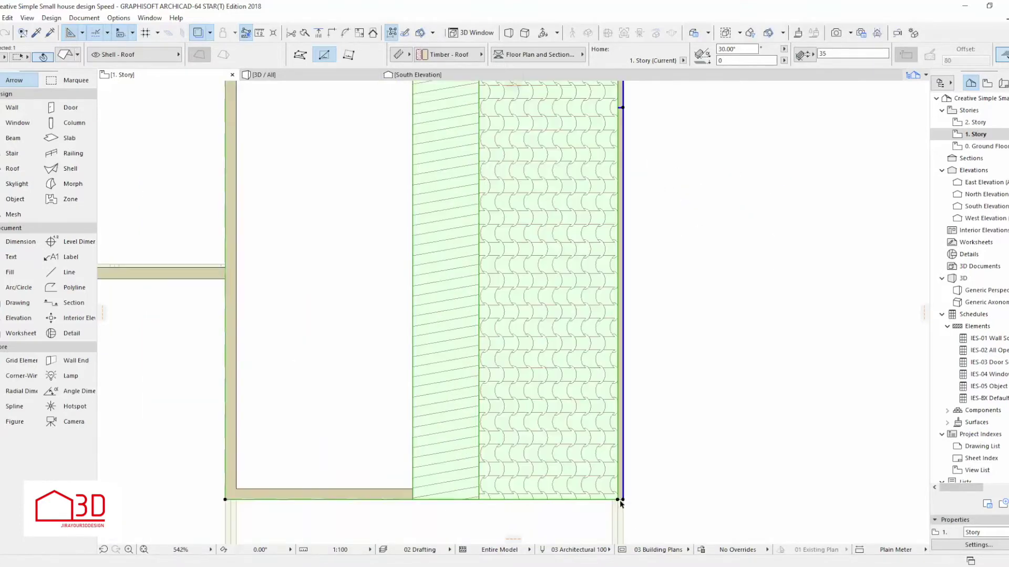
scroll(664, 504, down, 2)
scroll(654, 394, up, 2)
Stretch the roof's edge out to the wall corner and check it in 3D.
click(648, 397)
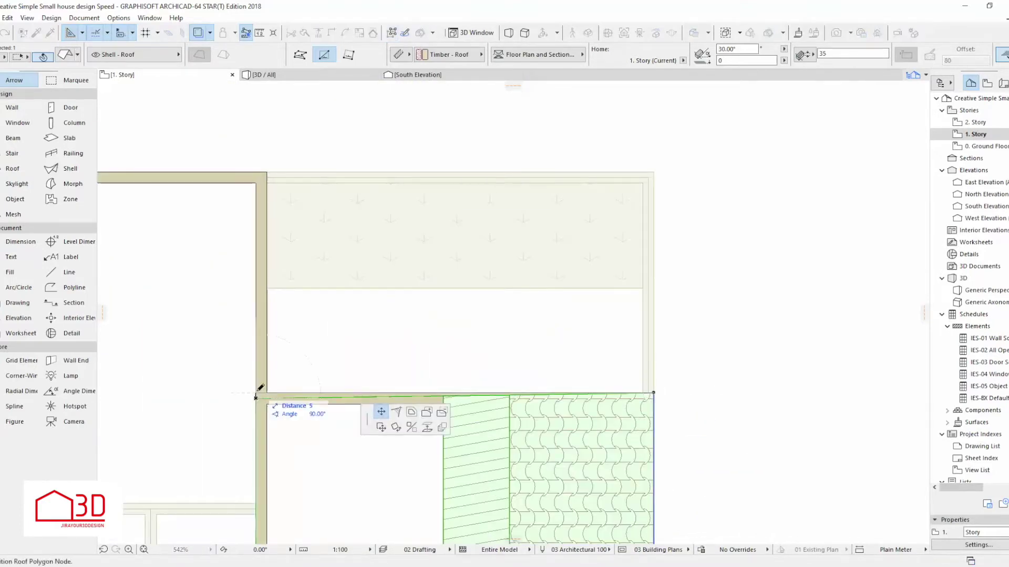
scroll(261, 387, down, 5)
key(F3)
scroll(388, 413, up, 3)
scroll(539, 314, up, 5)
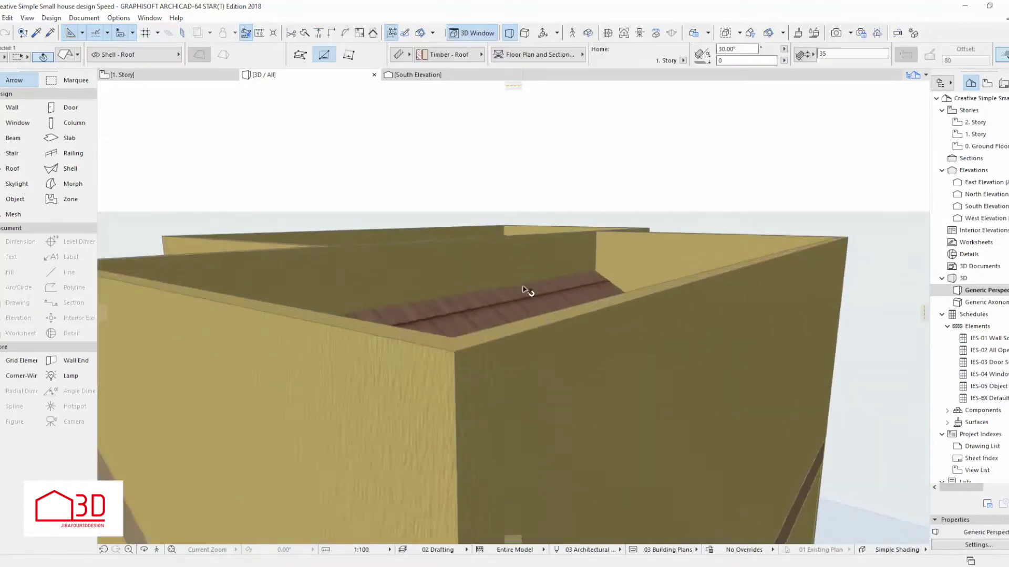
scroll(540, 314, down, 5)
scroll(581, 401, down, 5)
key(F2)
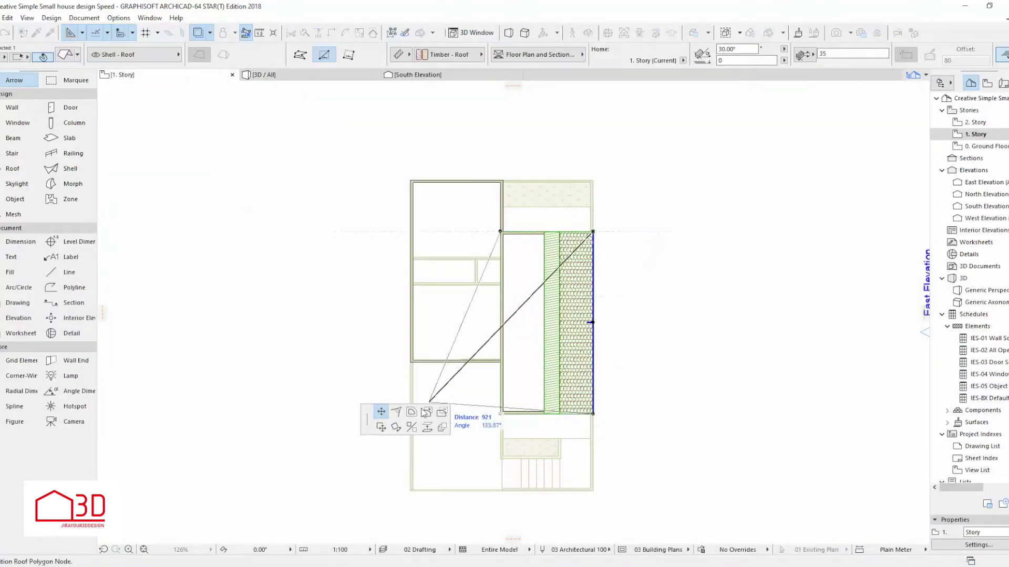
click(606, 227)
key(F3)
scroll(760, 329, down, 2)
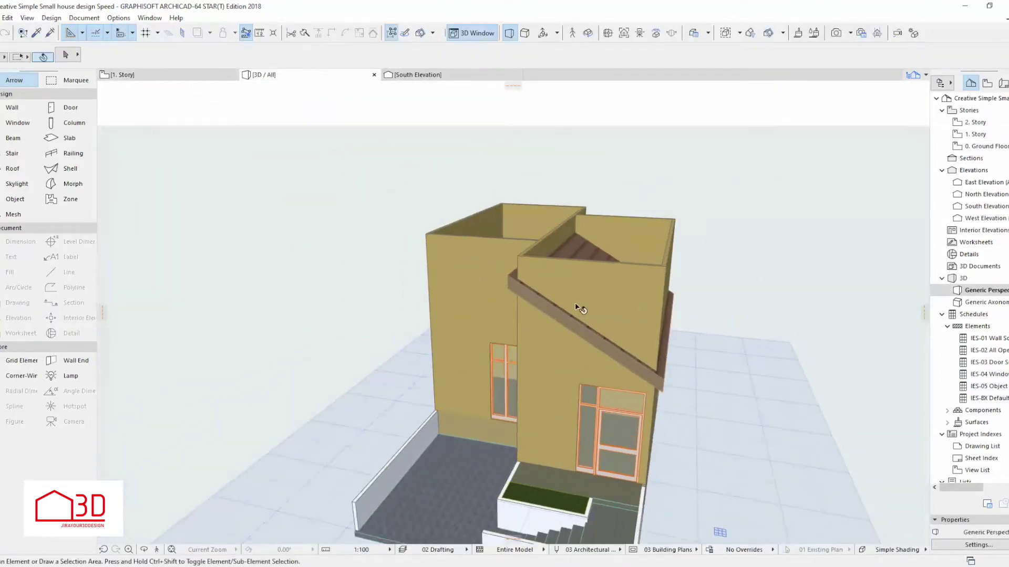
Mirror a copy of the right-wing roof onto the left side to form a gable.
key(F2)
click(587, 341)
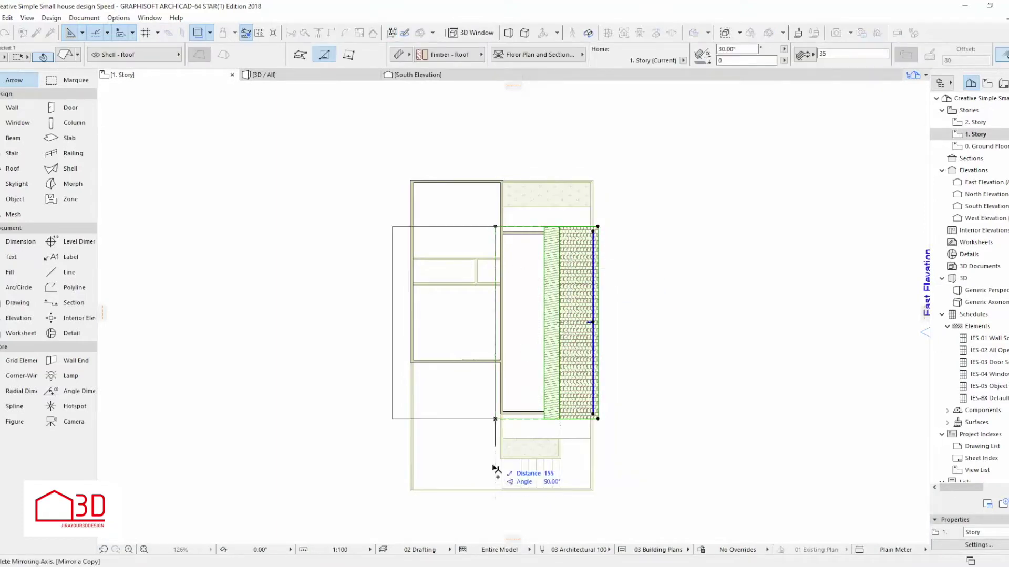
click(495, 400)
click(399, 182)
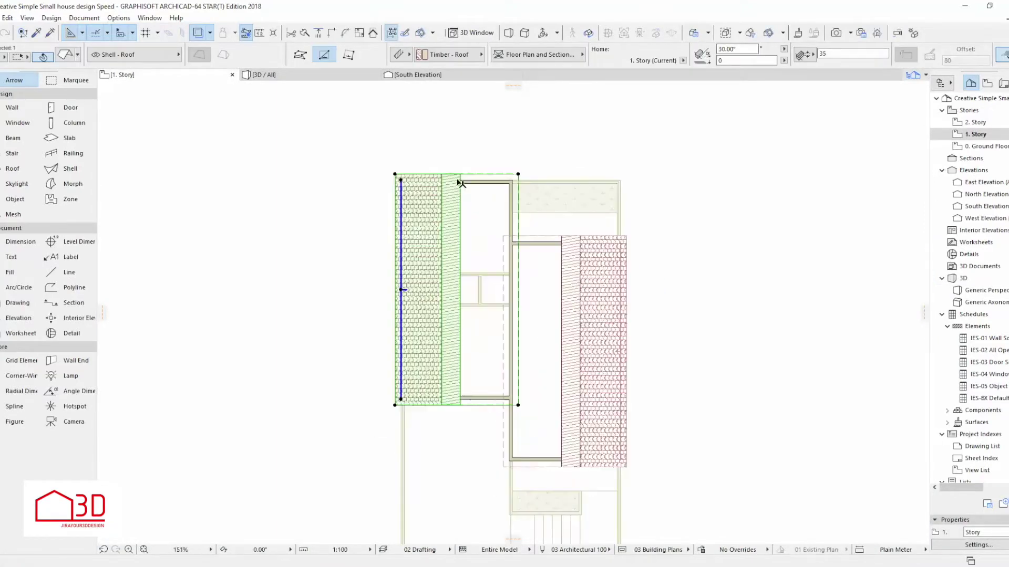
key(Escape)
key(F3)
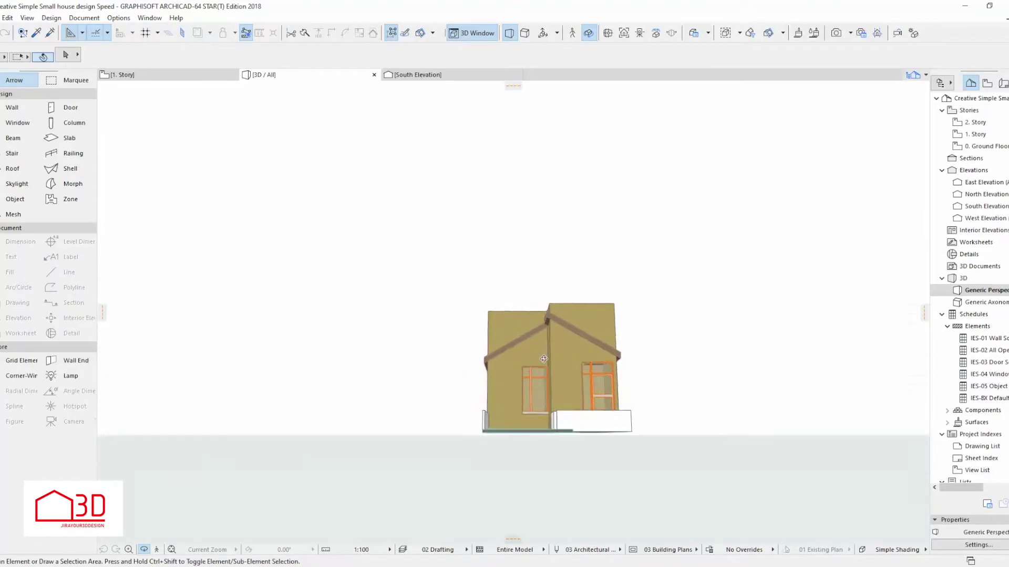
Select the left roof in 3D for a height change, viewing the wall tops from above.
scroll(546, 362, up, 5)
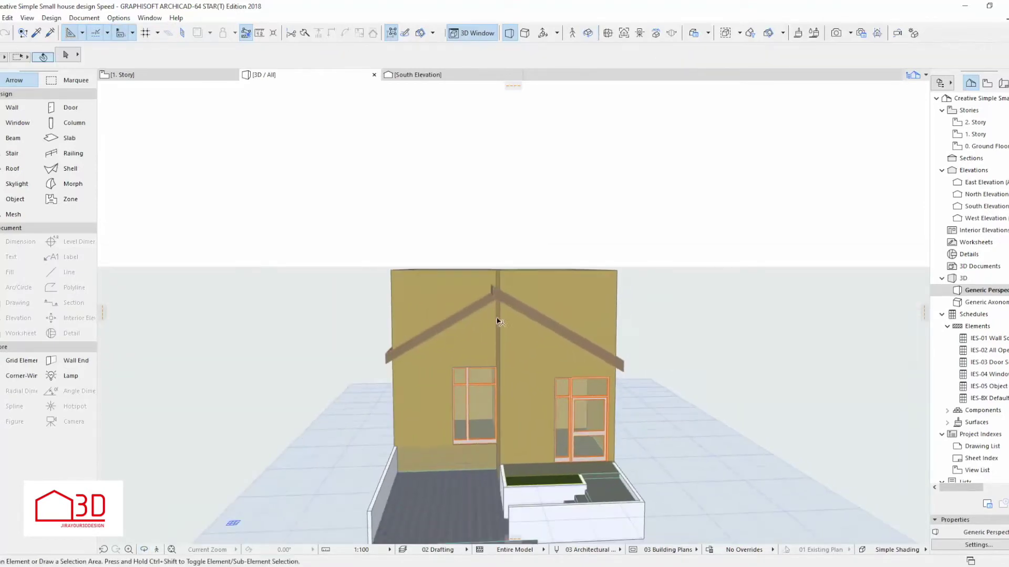
scroll(756, 201, down, 5)
scroll(588, 326, up, 4)
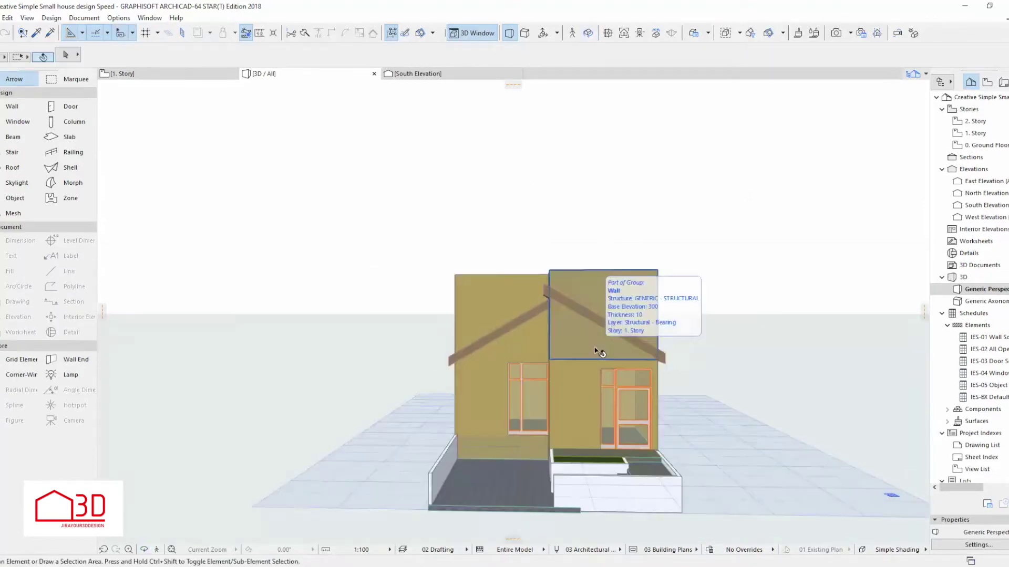
click(570, 304)
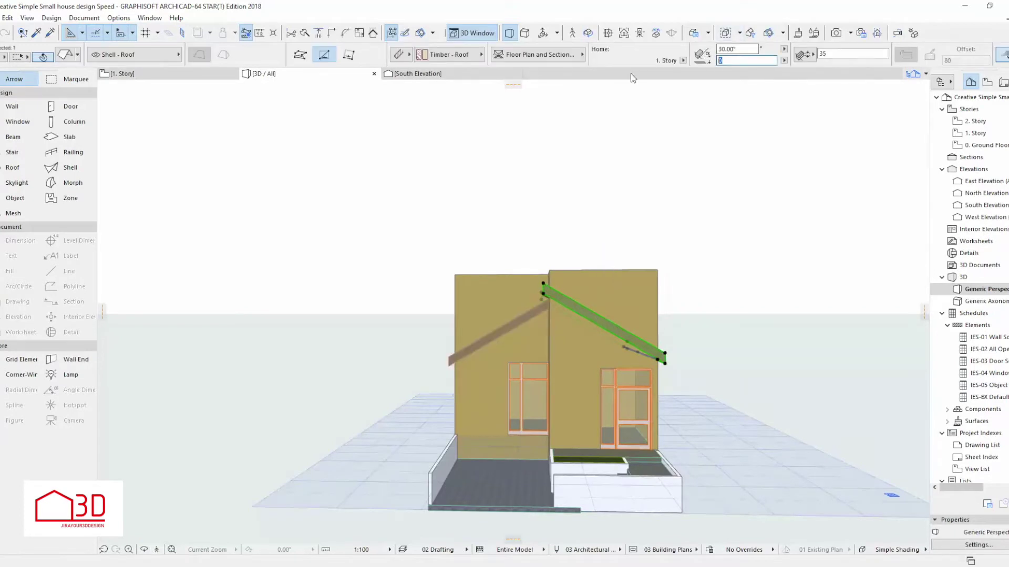
click(499, 334)
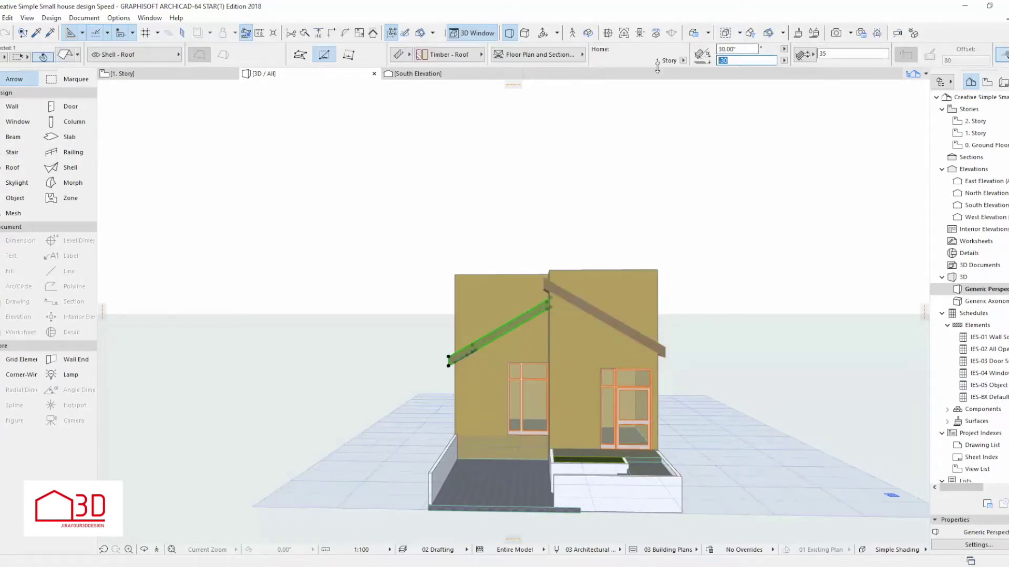
mouse_move(664, 342)
shift+middle_down()
mouse_move(500, 330)
mouse_move(584, 272)
mouse_move(528, 359)
shift+middle_up()
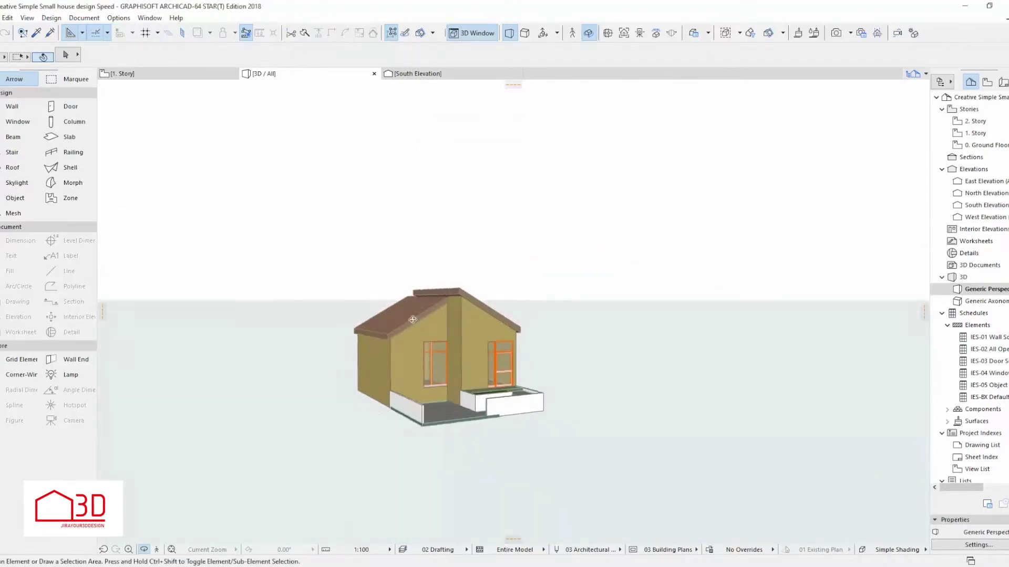
Resize the left storefront window panel in the 3D view.
scroll(528, 359, up, 5)
scroll(528, 359, down, 2)
click(539, 378)
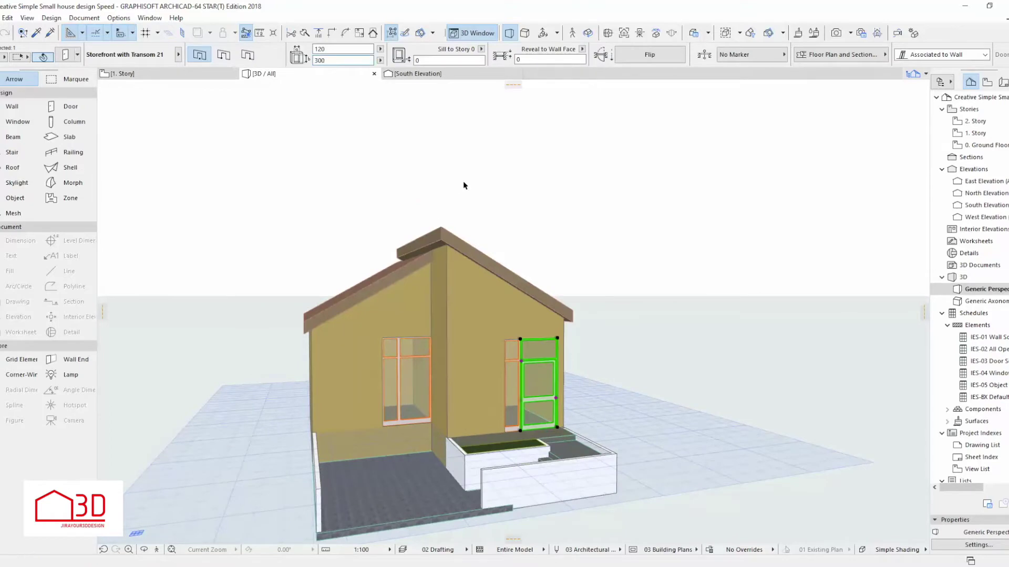
click(512, 383)
click(392, 366)
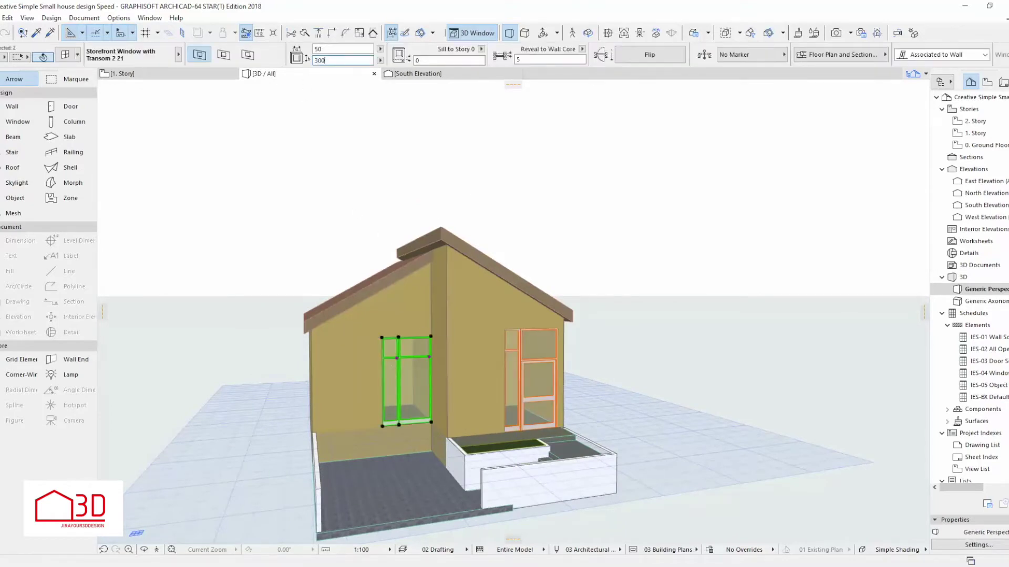
key(Return)
Change the right roof's height value and select the left roof.
shift+middle_drag(473, 244, 572, 244)
click(572, 244)
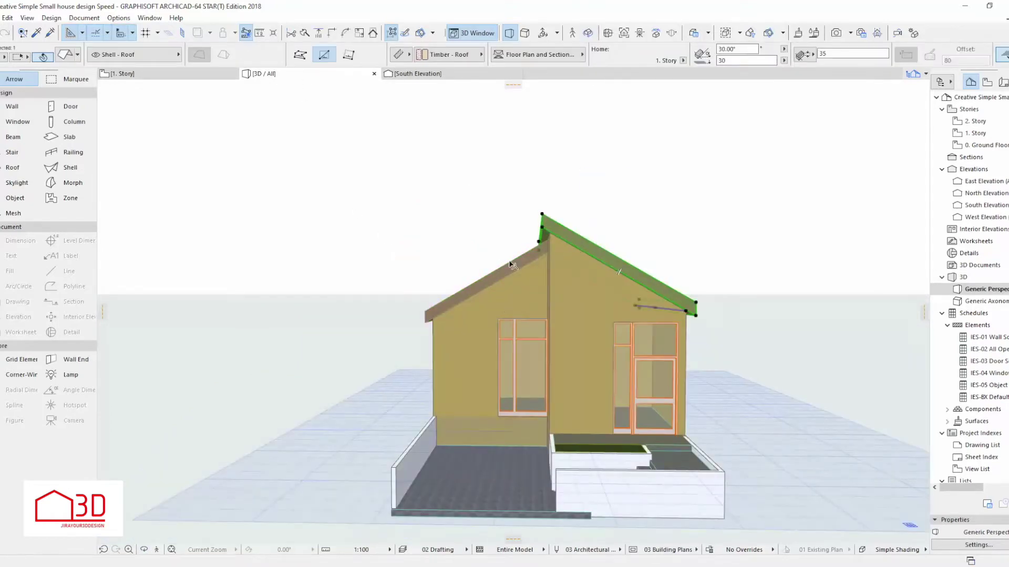
text(0)
key(Return)
shift+middle_drag(404, 225, 473, 252)
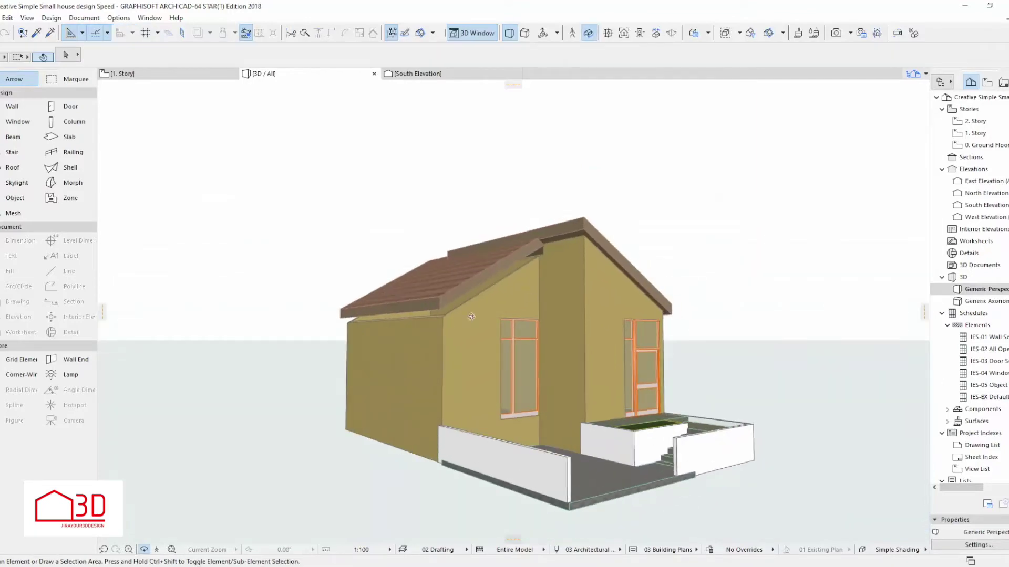
scroll(483, 256, up, 3)
click(483, 256)
scroll(483, 255, down, 3)
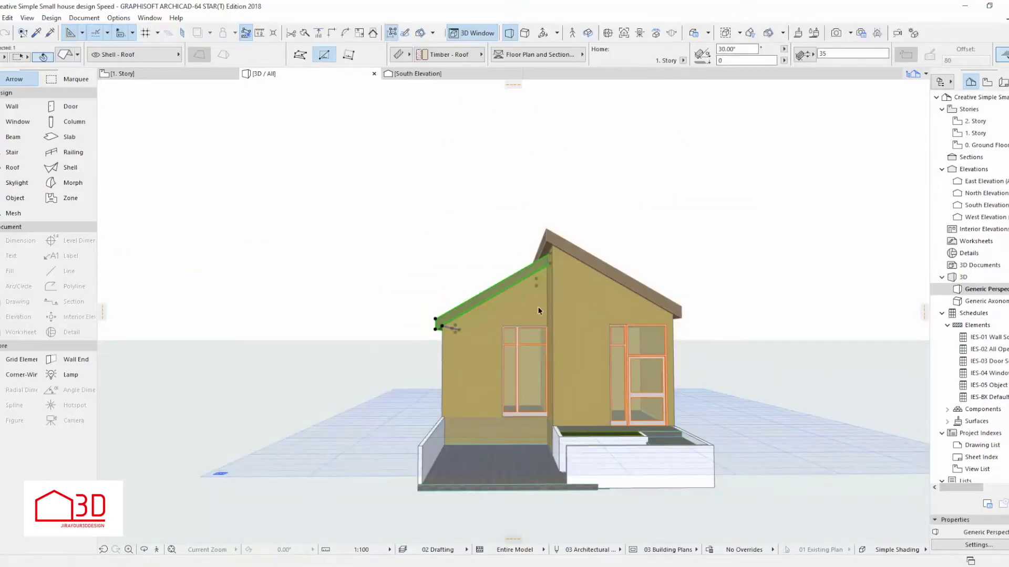
text(30)
Apply the same height value to the left roof and return to the 1. Story plan.
key(Return)
click(375, 140)
click(187, 76)
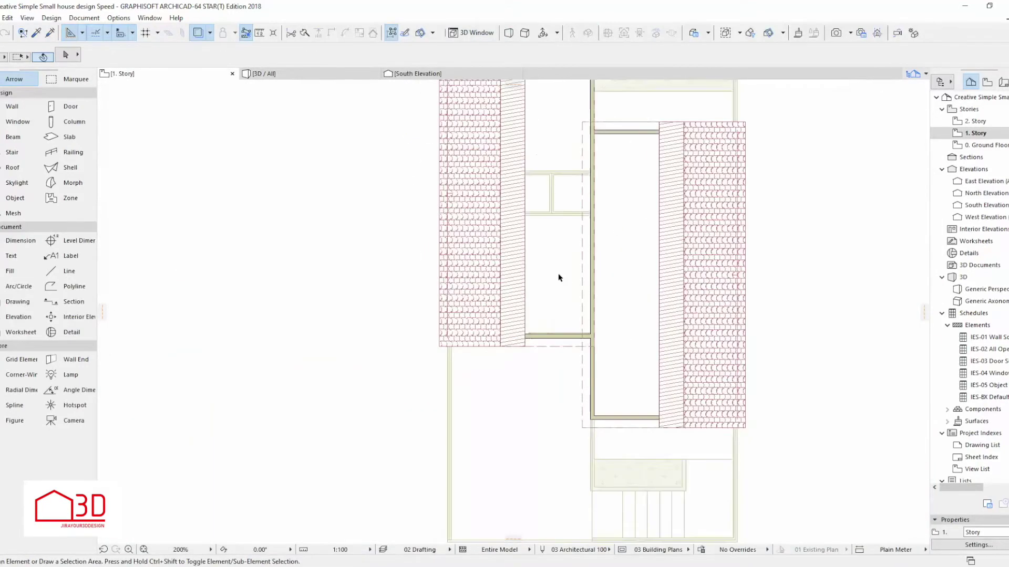
scroll(557, 280, down, 3)
Drag a copy of the left roof to sit over the front section of the house.
click(532, 276)
scroll(489, 225, up, 3)
click(479, 335)
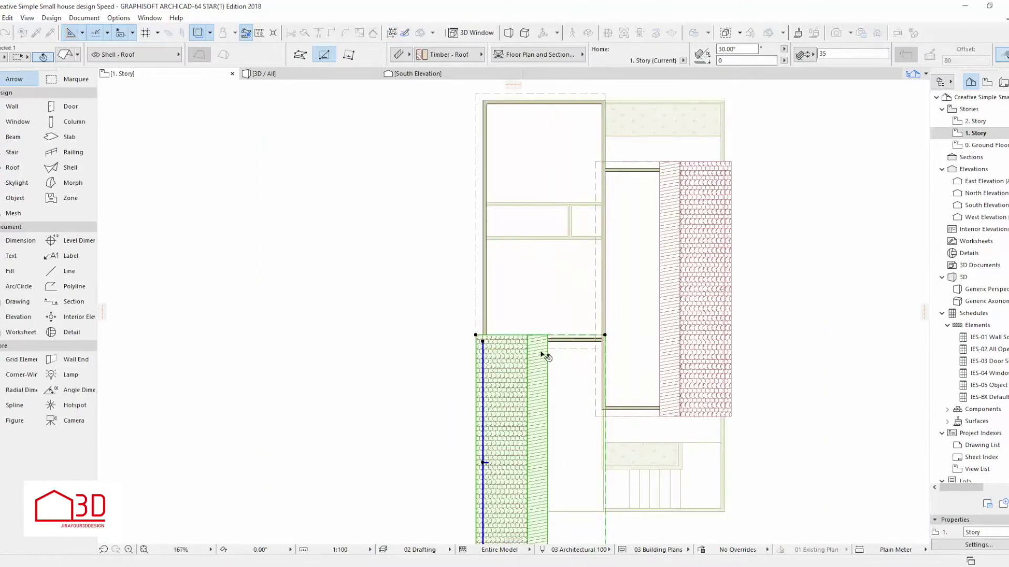
scroll(525, 367, down, 2)
scroll(551, 371, up, 2)
scroll(551, 371, up, 3)
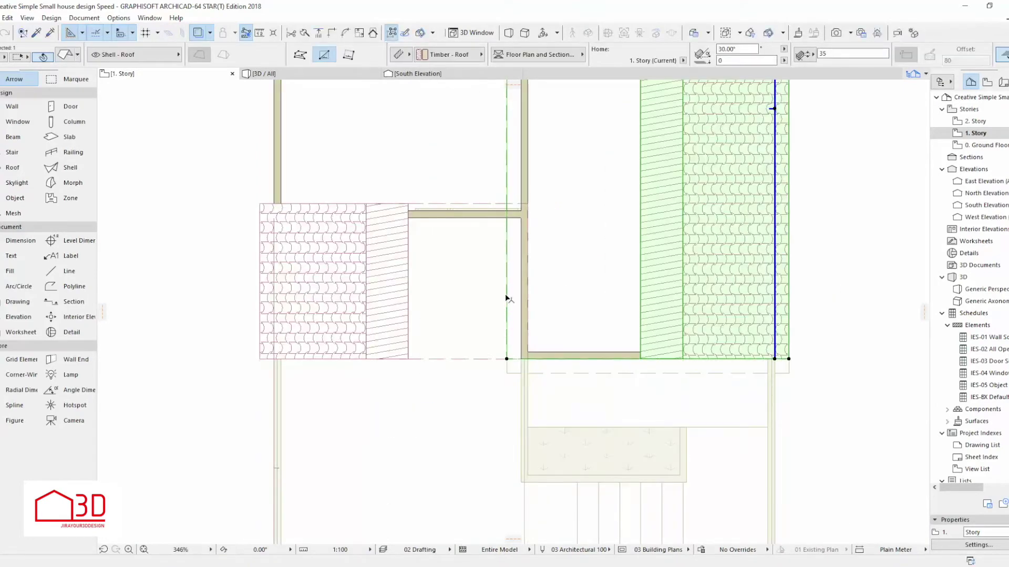
scroll(505, 298, down, 3)
click(529, 277)
click(525, 359)
scroll(549, 345, down, 3)
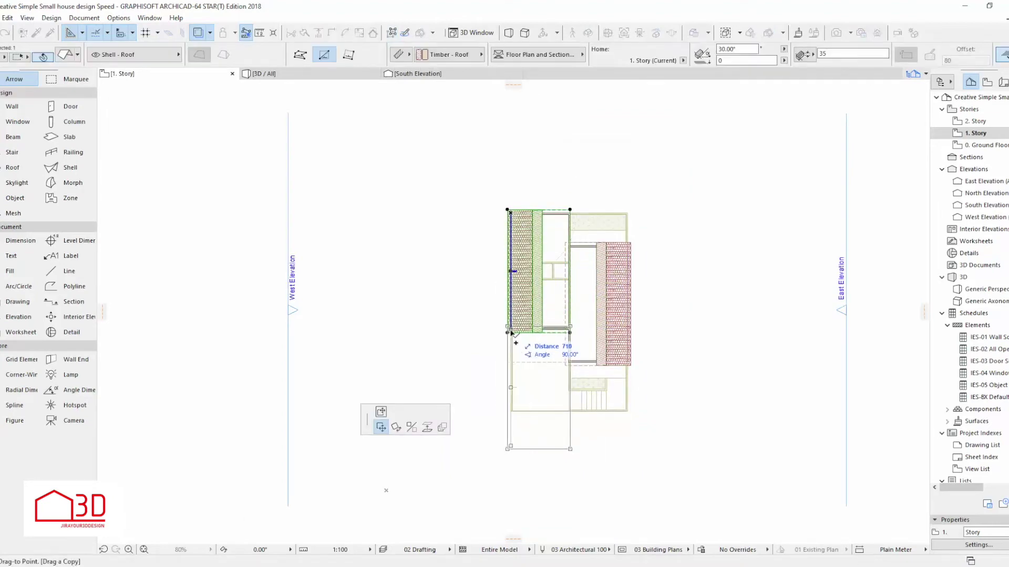
scroll(561, 452, up, 4)
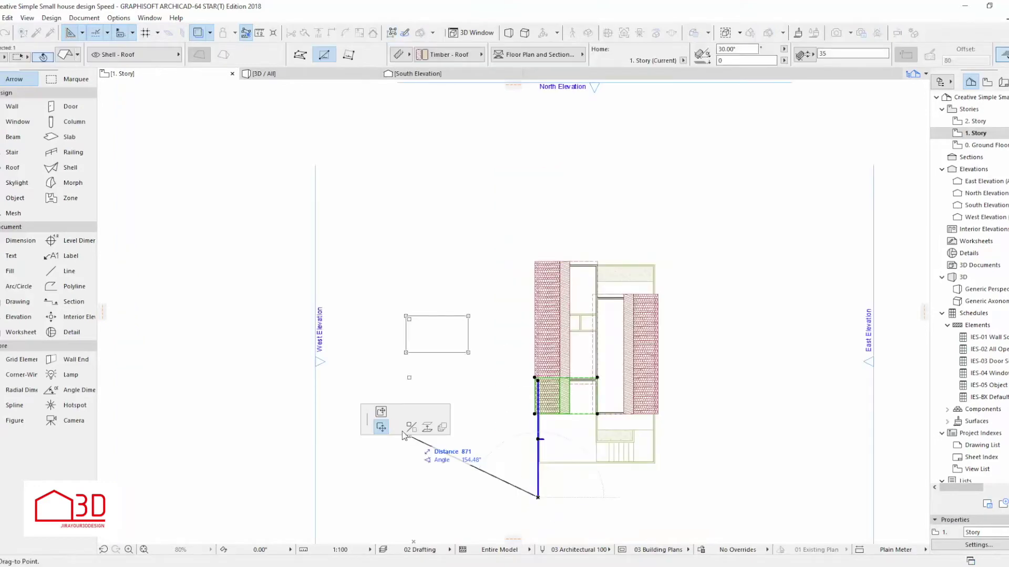
click(530, 406)
scroll(465, 414, up, 4)
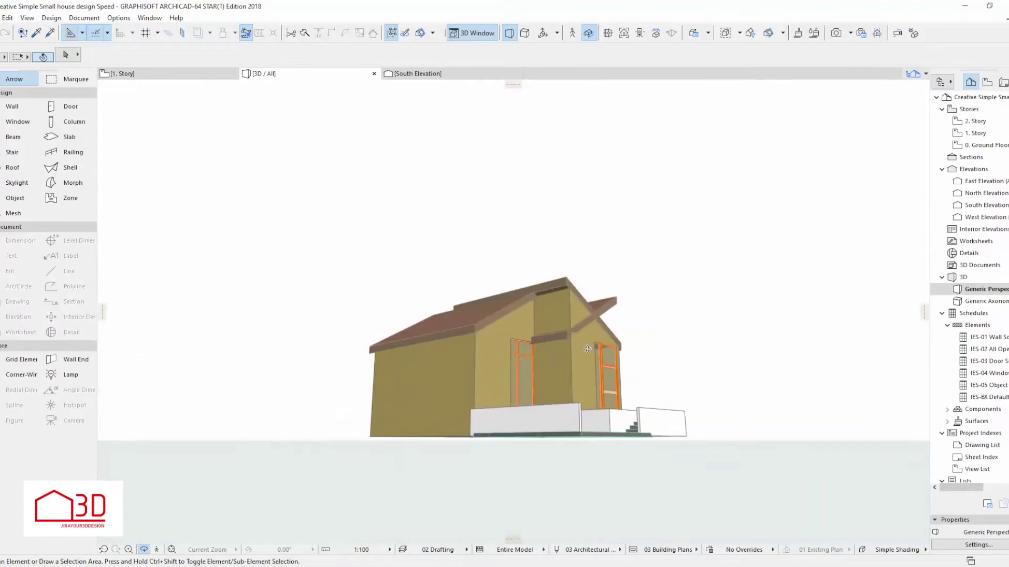
Offset the new roof's edge to the wall corner in the 1. Story plan.
drag(407, 381, 214, 89)
click(126, 74)
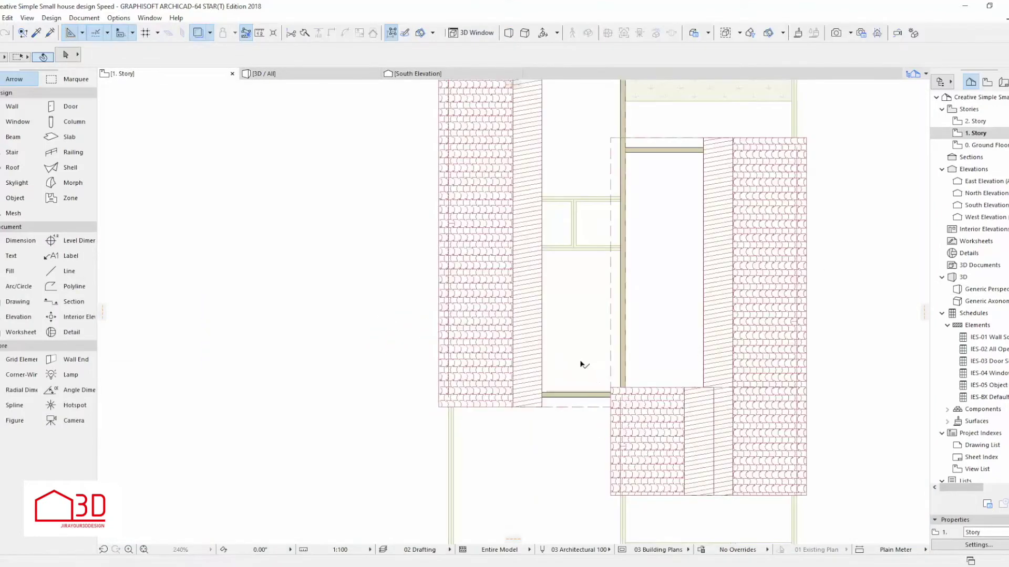
scroll(649, 378, up, 4)
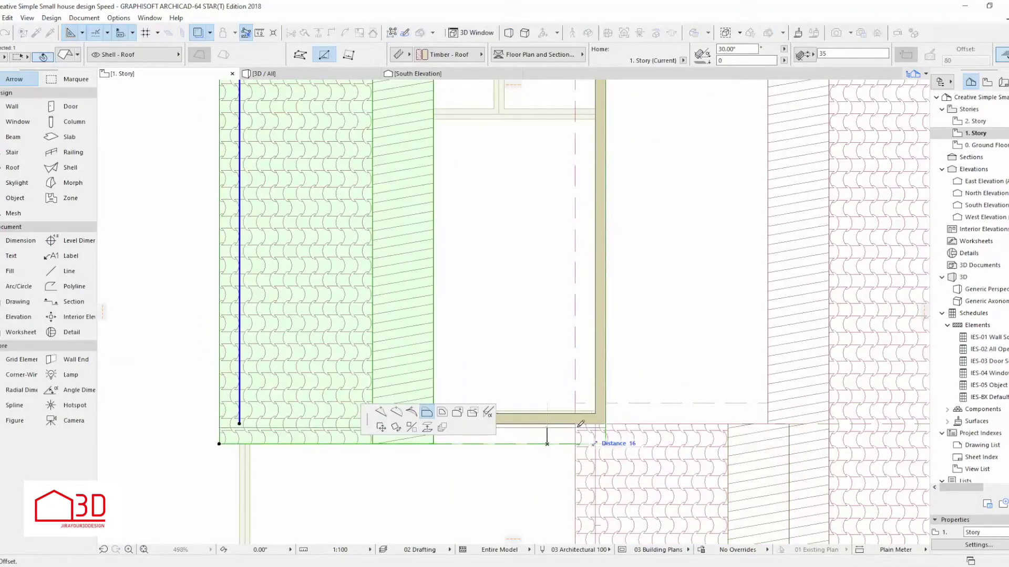
click(580, 423)
scroll(468, 354, down, 2)
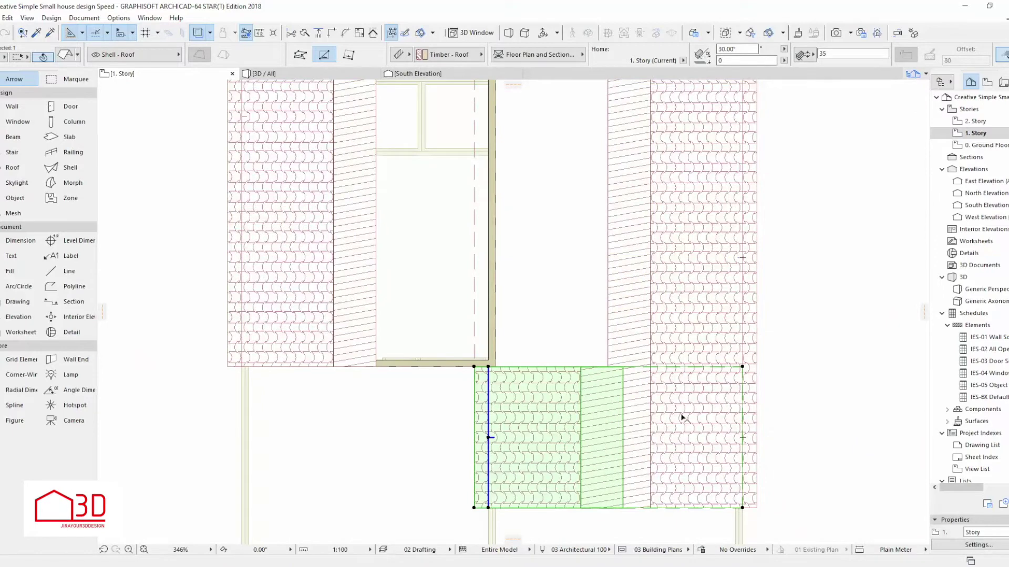
key(Escape)
key(F3)
scroll(630, 285, up, 5)
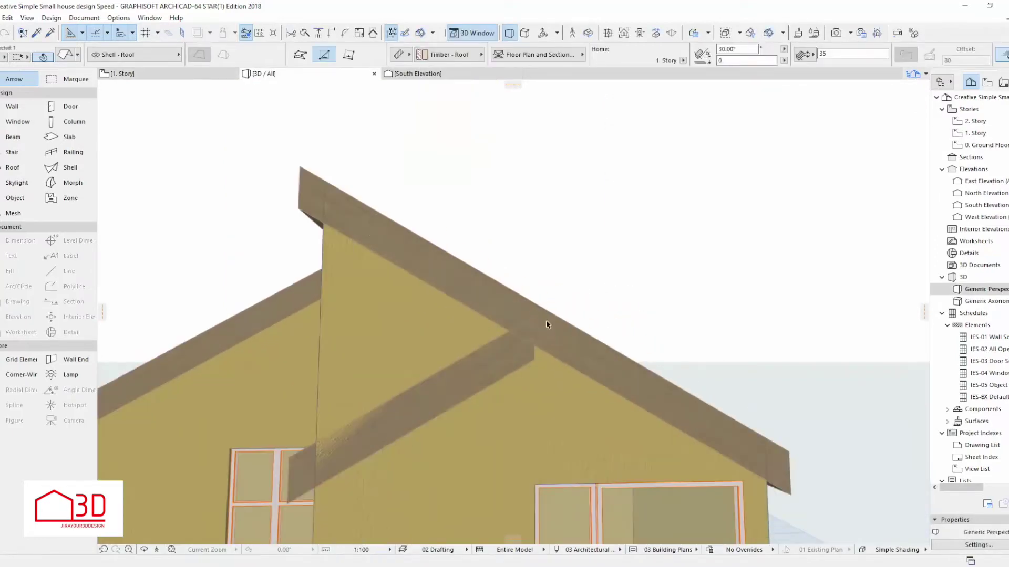
Extend the roof shell's edge up to meet the upper roof.
click(563, 308)
click(563, 308)
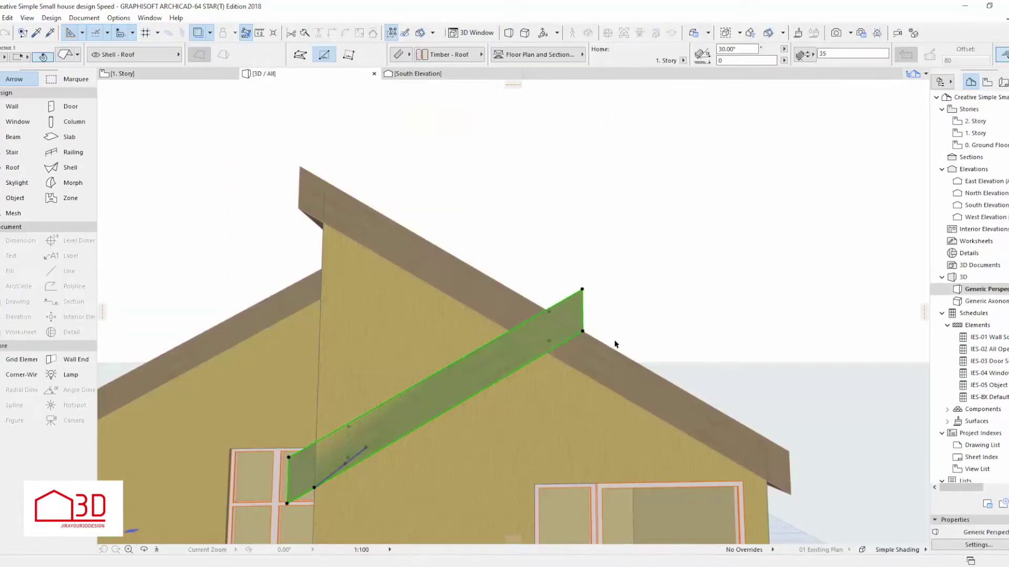
shift+middle_drag(615, 345, 605, 319)
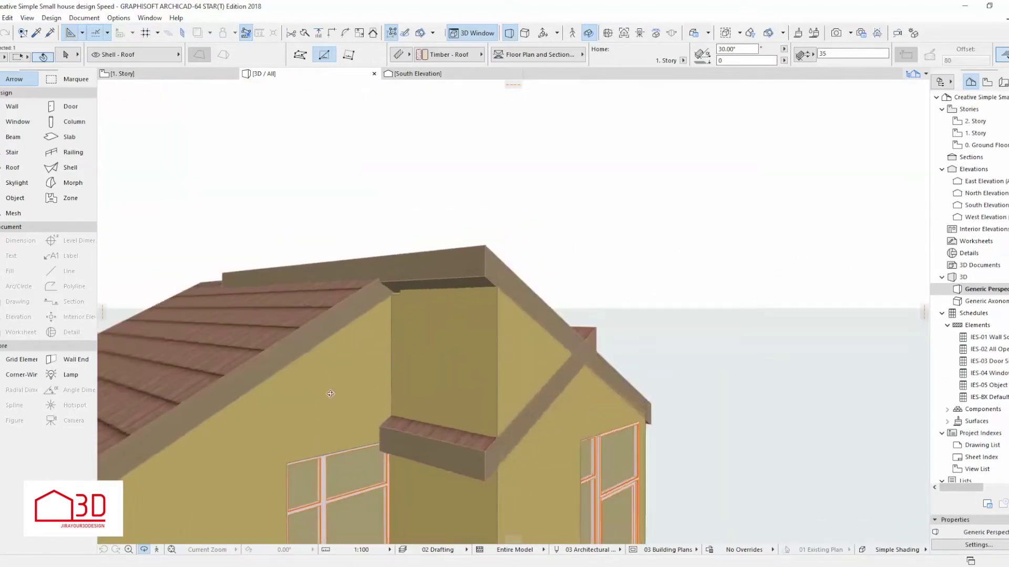
key(F2)
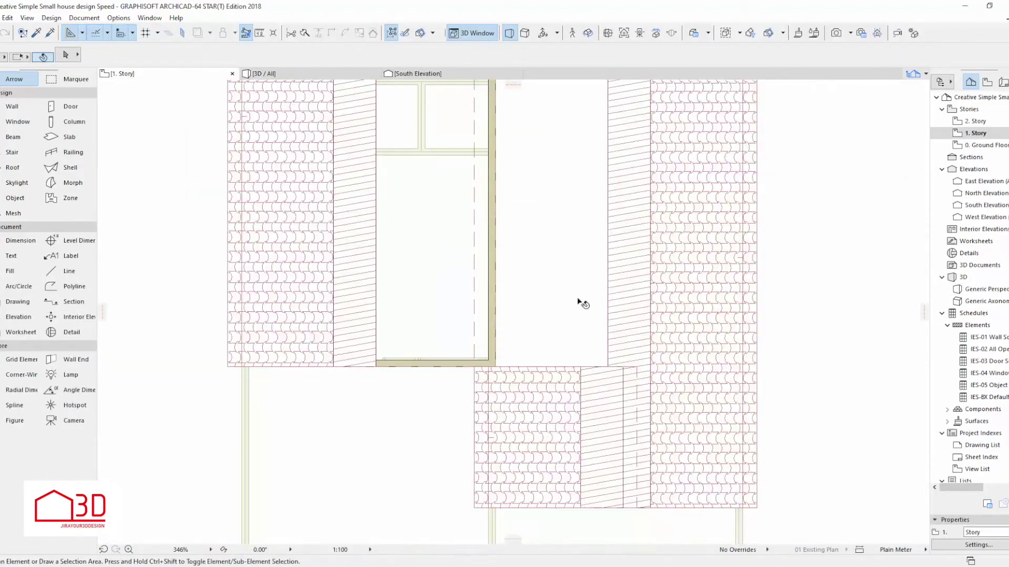
click(476, 437)
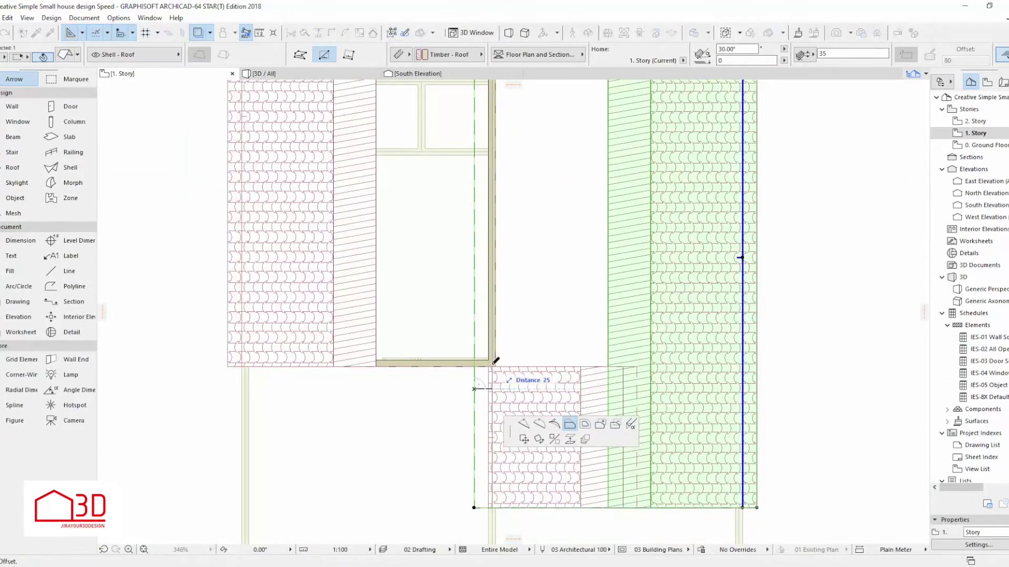
click(322, 73)
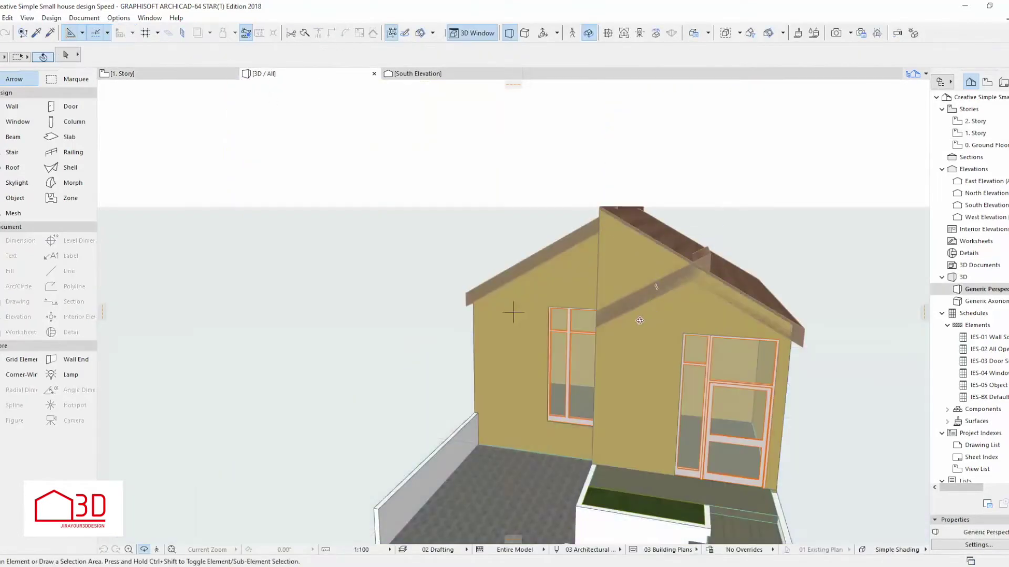
Select the roof shell, review it in plan and 3D, and open its context options.
shift+middle_drag(513, 312, 577, 305)
scroll(604, 299, up, 3)
scroll(615, 298, up, 2)
click(617, 298)
key(F2)
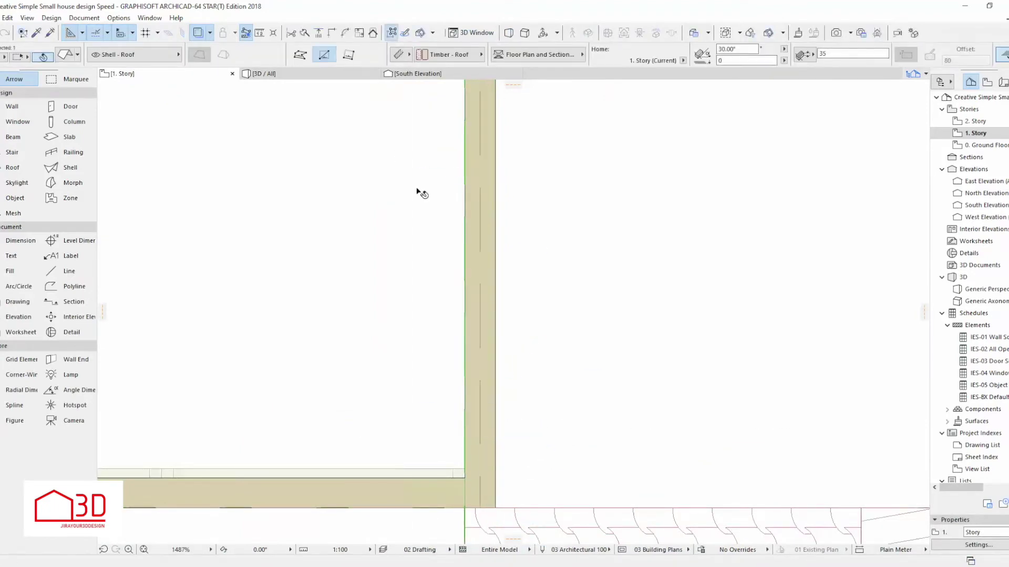
scroll(577, 389, down, 5)
key(F3)
mouse_move(576, 390)
shift+middle_down()
mouse_move(616, 250)
mouse_move(774, 289)
mouse_move(559, 220)
mouse_move(575, 353)
shift+middle_up()
right_click(575, 353)
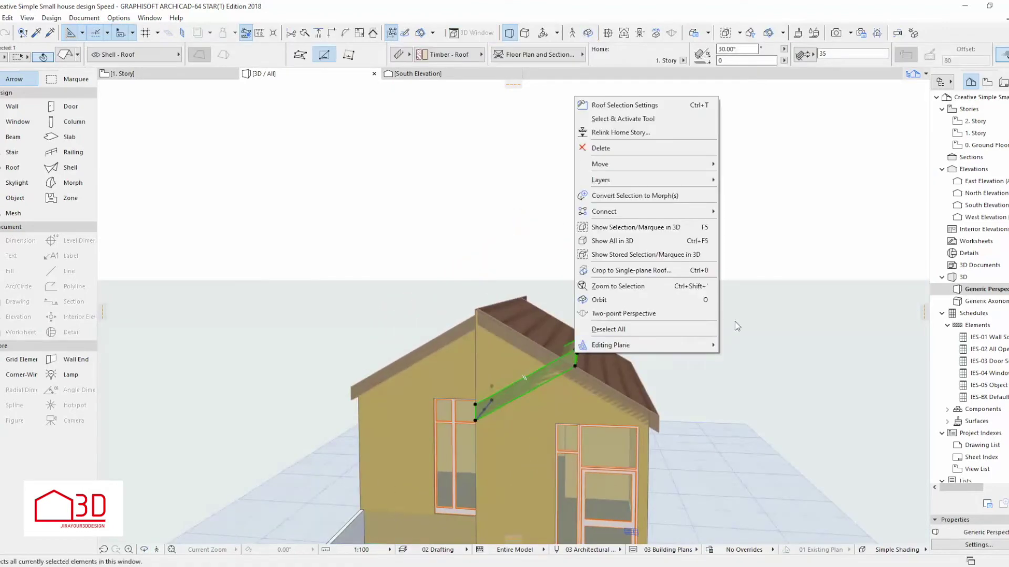
Apply a solid subtraction to the sloping roof shell, then start cropping elements to its plane.
click(790, 246)
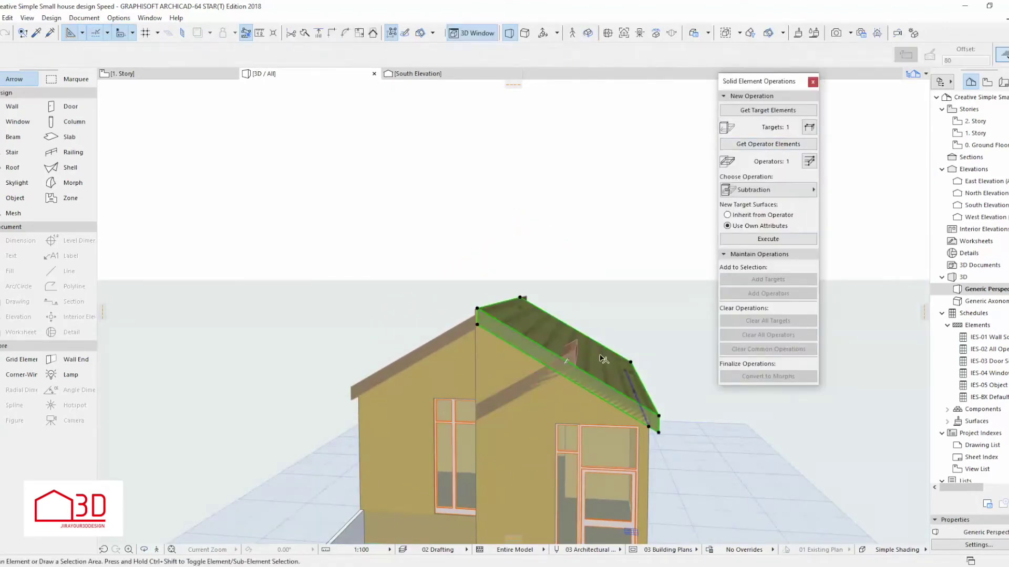
click(767, 238)
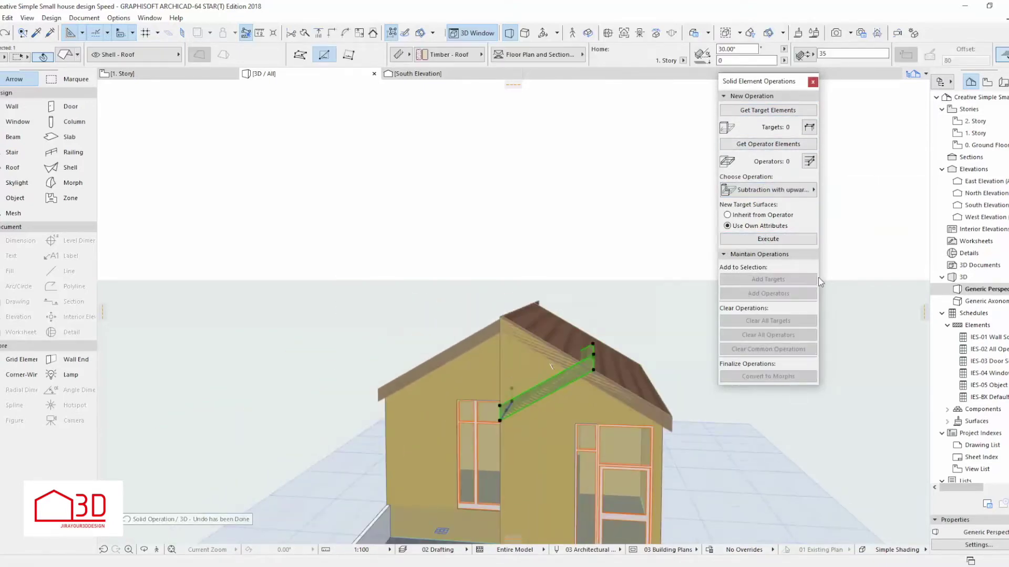
right_click(564, 267)
click(542, 299)
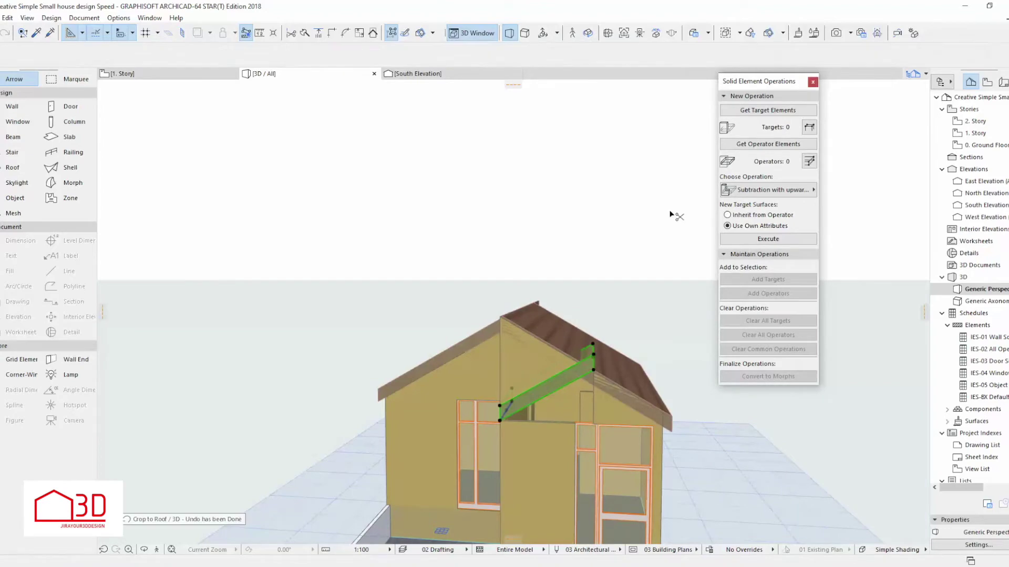
Crop the walls beneath the sloping roof shell to the single-plane roof.
mouse_move(671, 213)
shift+middle_down()
mouse_move(714, 375)
mouse_move(326, 308)
shift+middle_up()
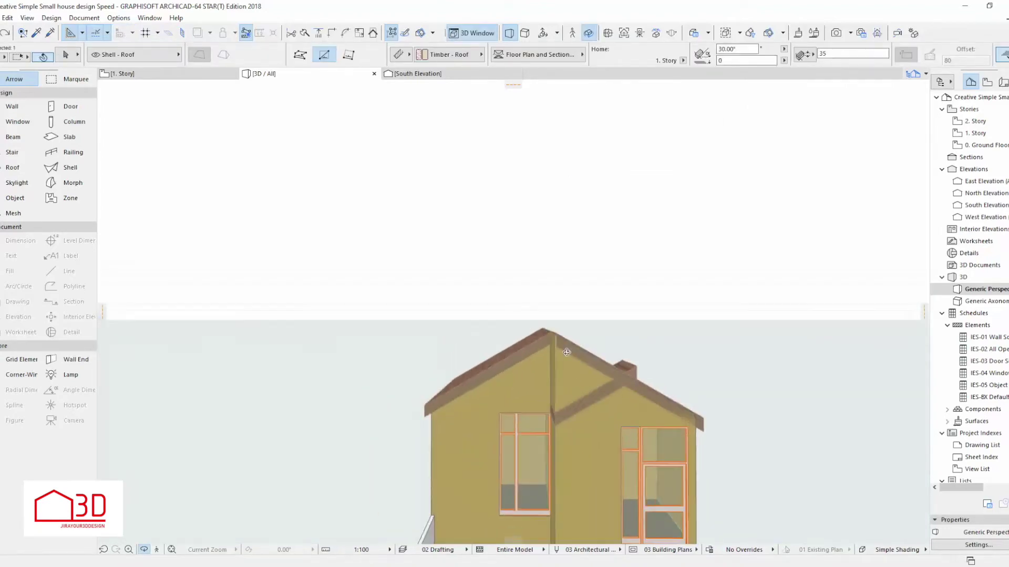
click(646, 231)
right_click(739, 189)
click(788, 424)
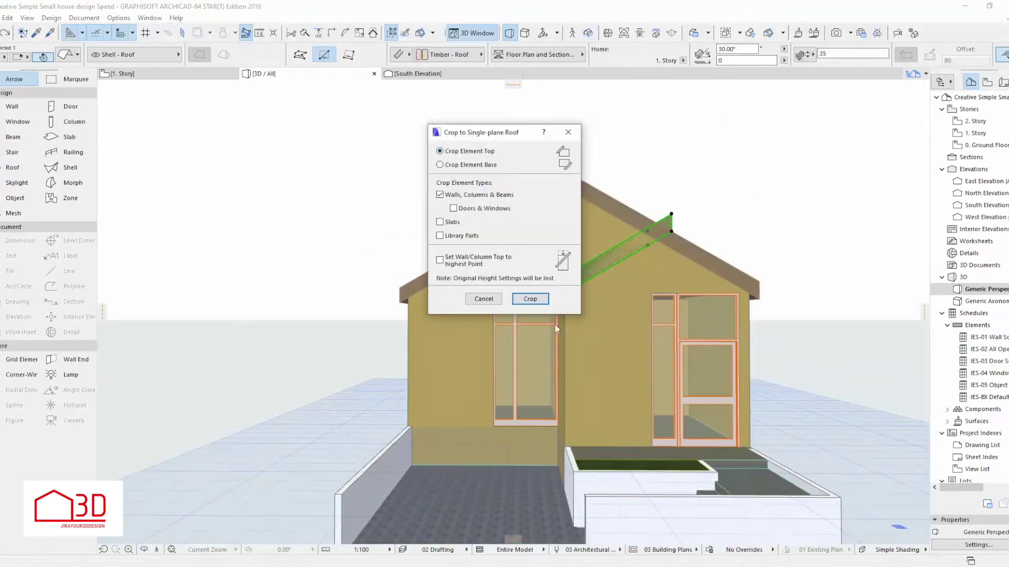
click(530, 298)
shift+middle_drag(530, 299, 457, 310)
click(208, 77)
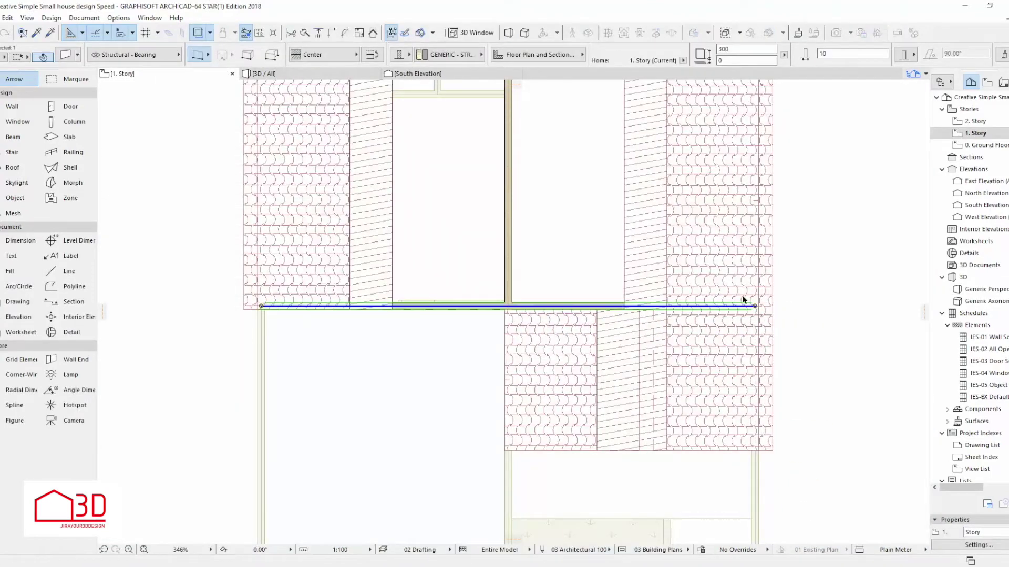
In 3D, crop the elements under the roof to its plane.
key(F3)
shift+middle_drag(673, 323, 608, 292)
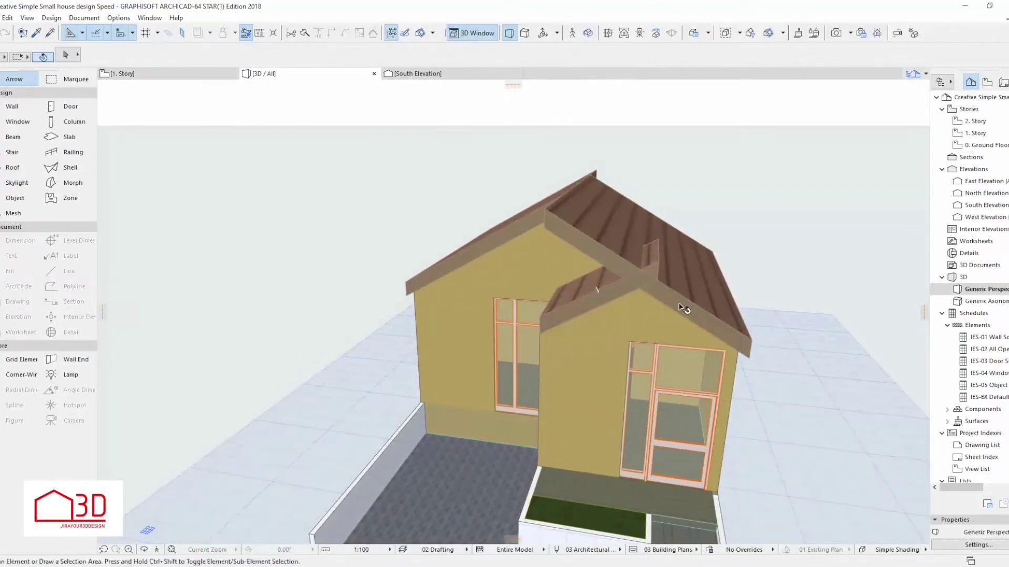
right_click(681, 314)
click(657, 441)
click(590, 297)
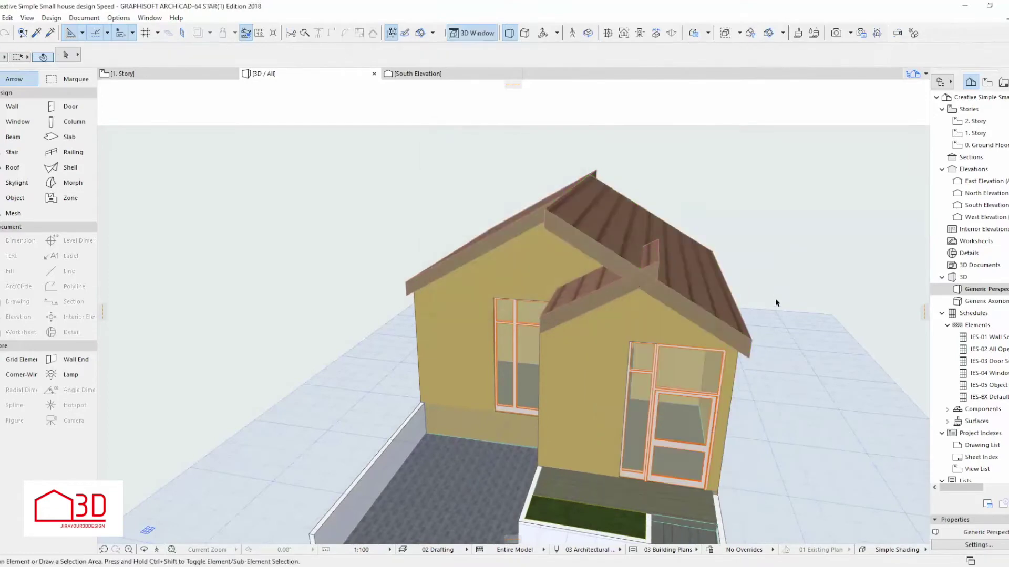
Cut the upper roof with the gable shell as operator, inheriting the operator's surfaces.
right_click(612, 293)
click(609, 291)
right_click(605, 290)
click(803, 420)
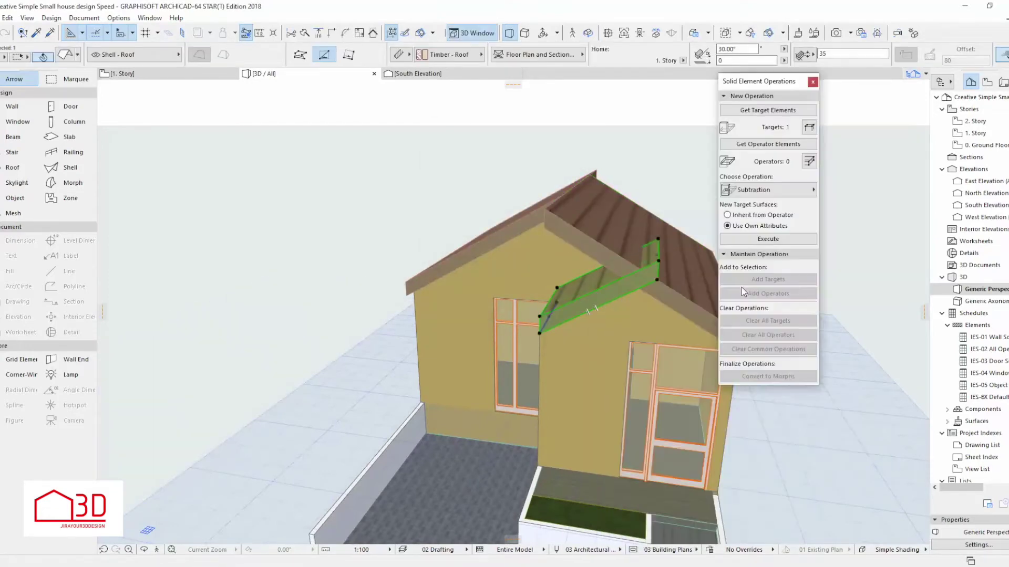
click(795, 239)
click(564, 281)
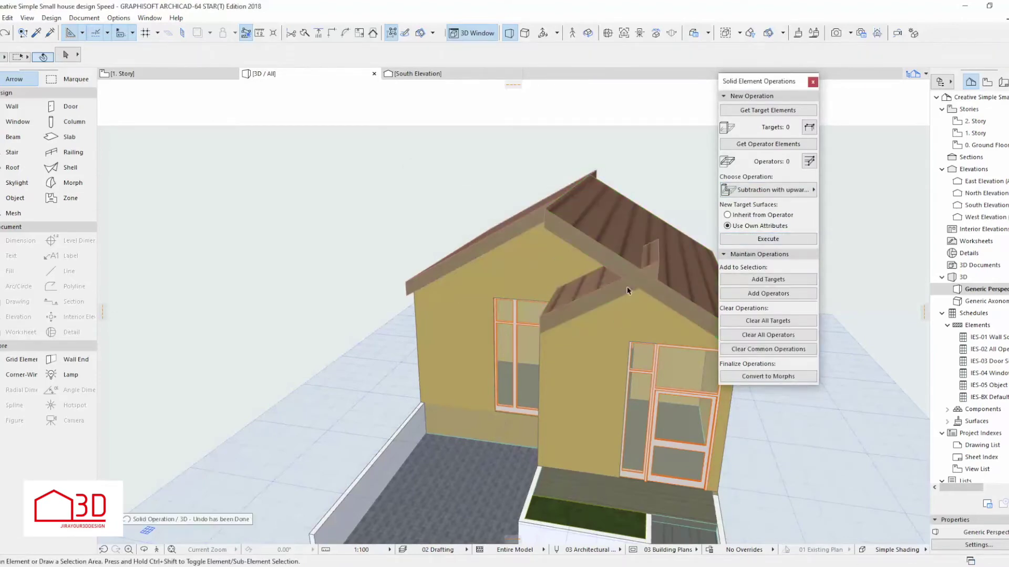
key(ctrl+z)
key(ctrl+z)
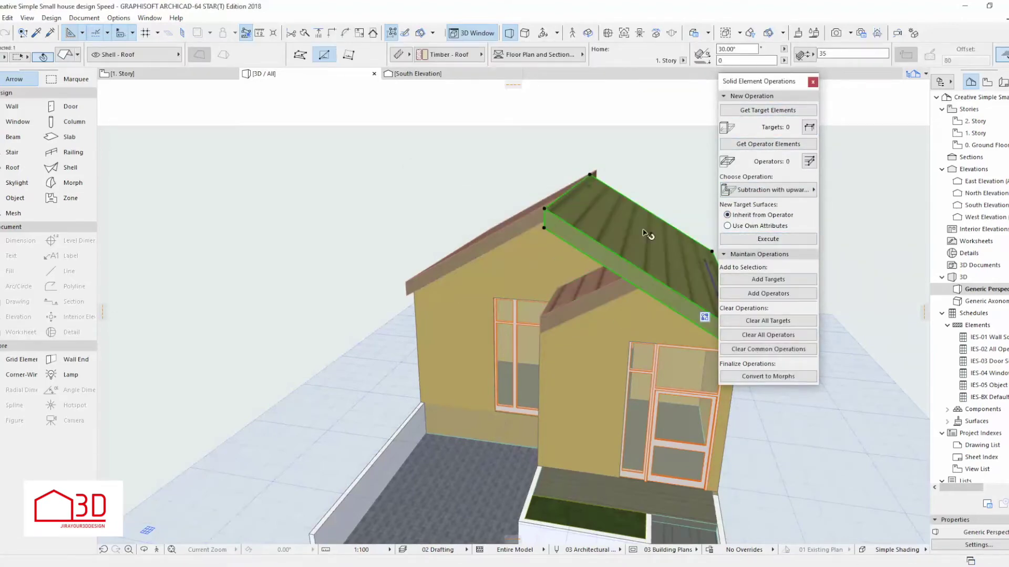
key(ctrl+z)
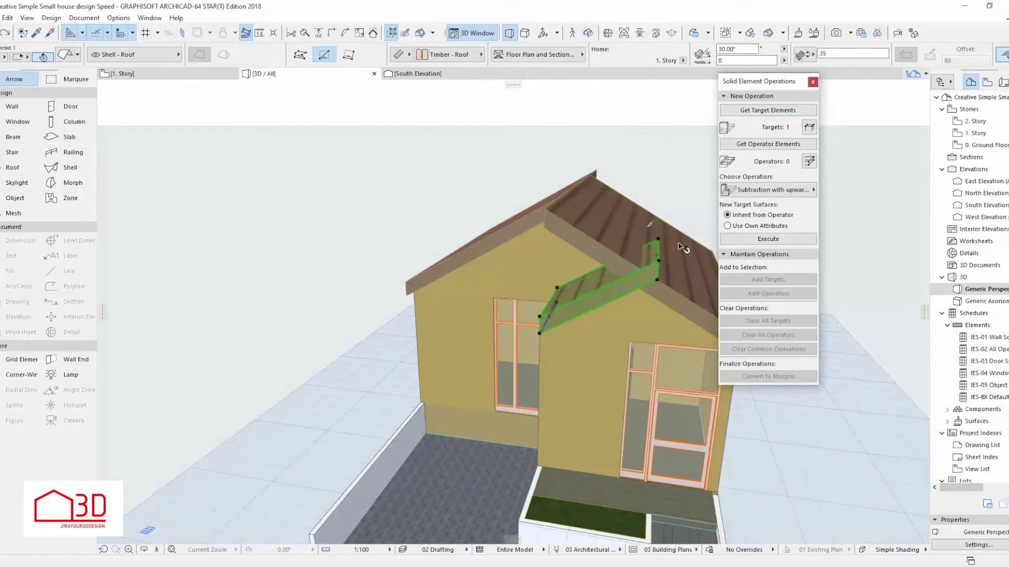
click(750, 239)
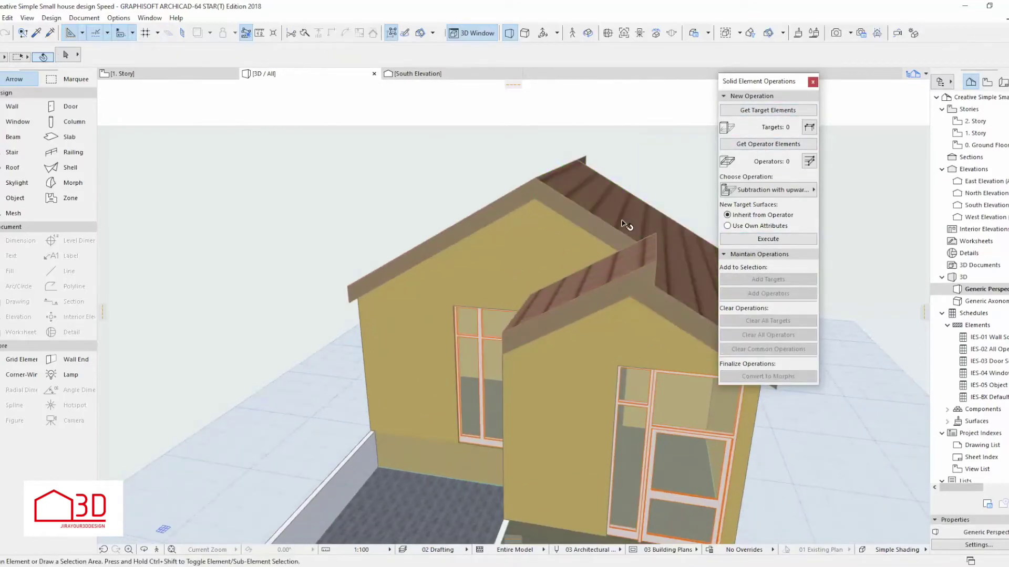
Select the roof shell on the 1. Story plan and check it in 3D.
click(199, 76)
click(654, 325)
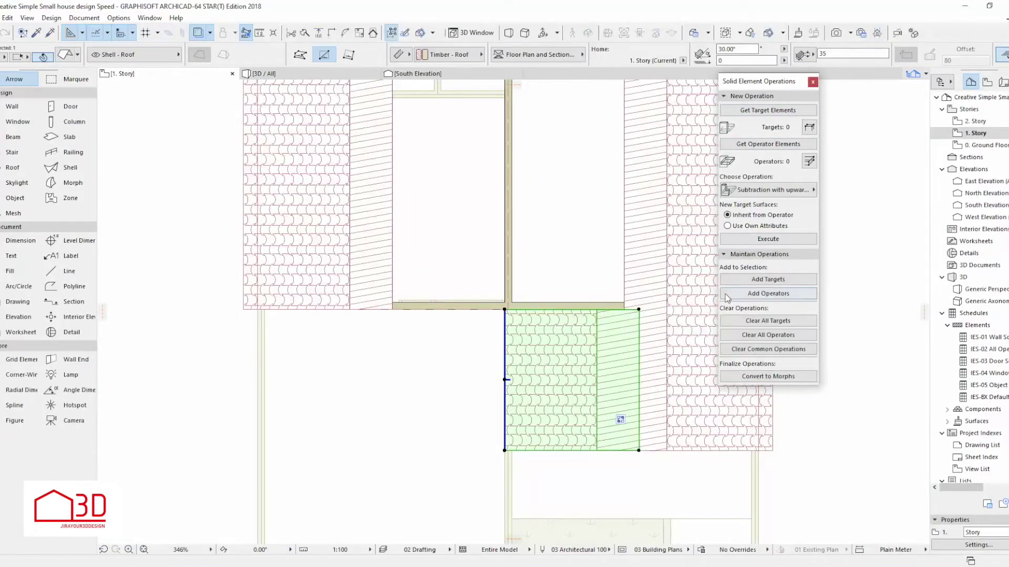
key(F3)
scroll(530, 235, up, 5)
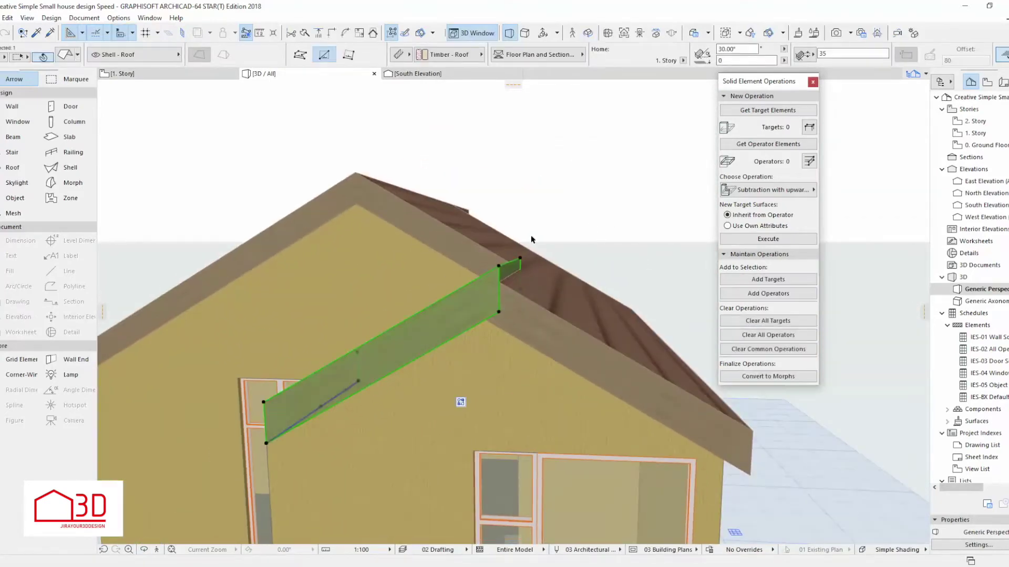
key(F2)
click(639, 315)
key(F3)
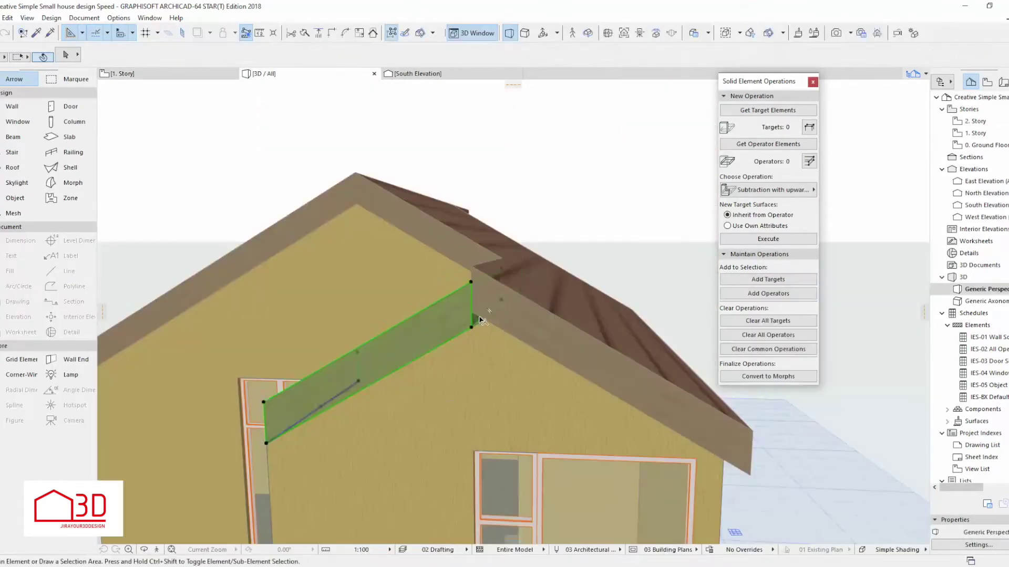
key(F2)
click(628, 335)
key(F3)
scroll(487, 358, up, 5)
scroll(478, 325, down, 4)
Offset the roof shell's edge in 3D so it fits the upper roof.
click(478, 326)
scroll(478, 324, up, 3)
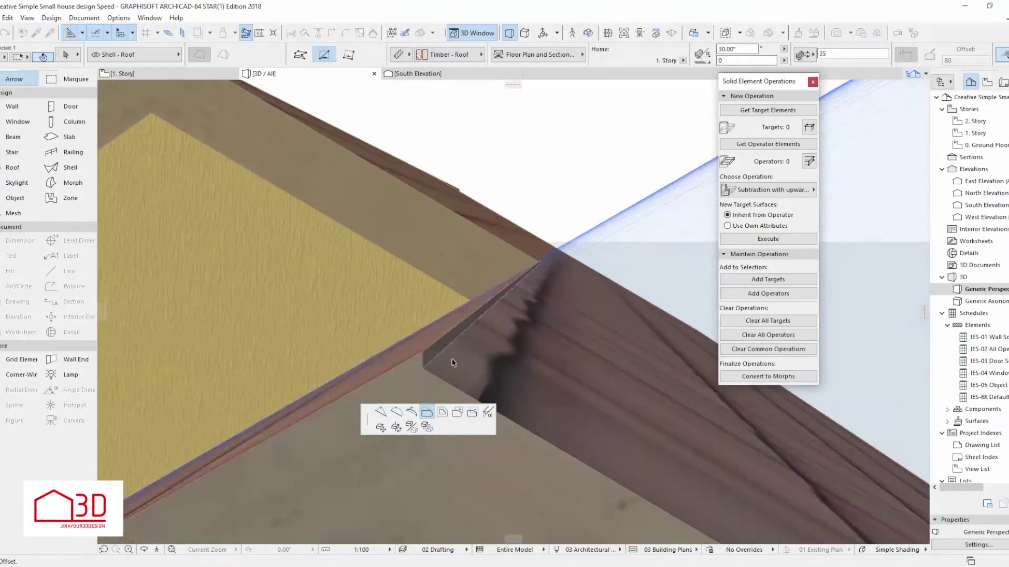
click(431, 329)
click(442, 334)
scroll(569, 300, down, 3)
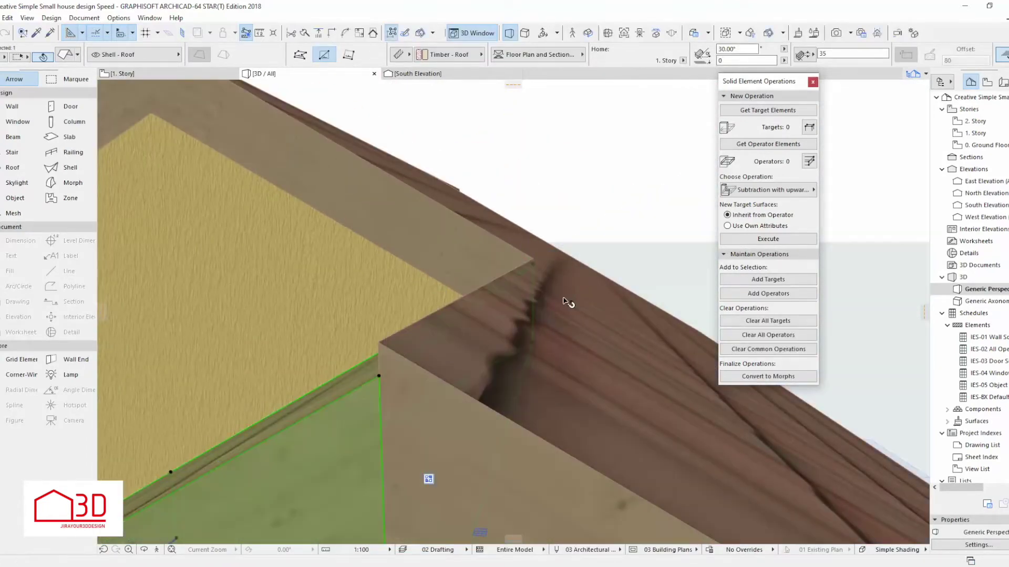
scroll(518, 412, down, 5)
Continue offsetting the shell edge on the 1. Story plan and reselect the shell.
key(F2)
scroll(630, 333, up, 5)
click(625, 333)
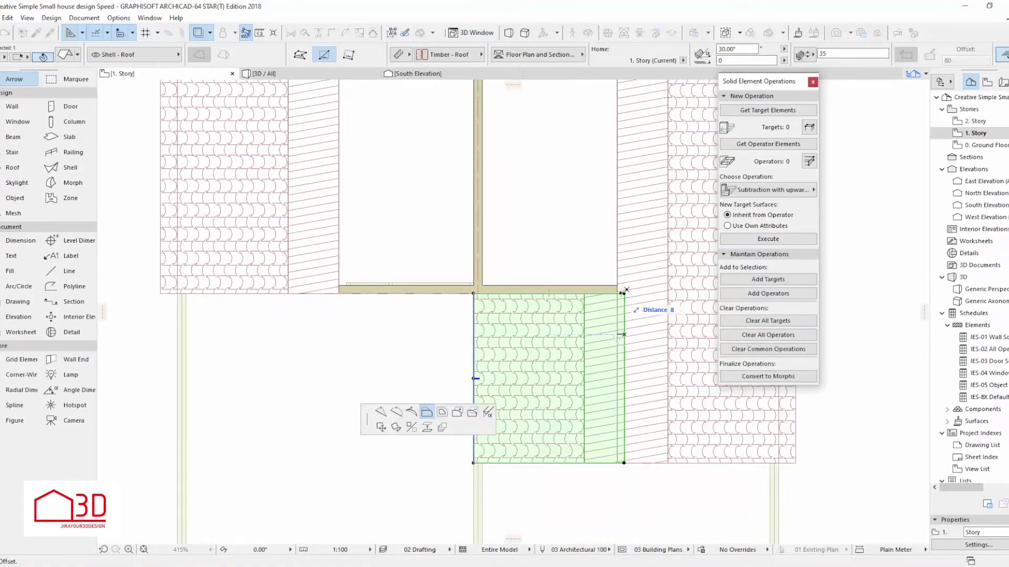
key(F3)
key(F2)
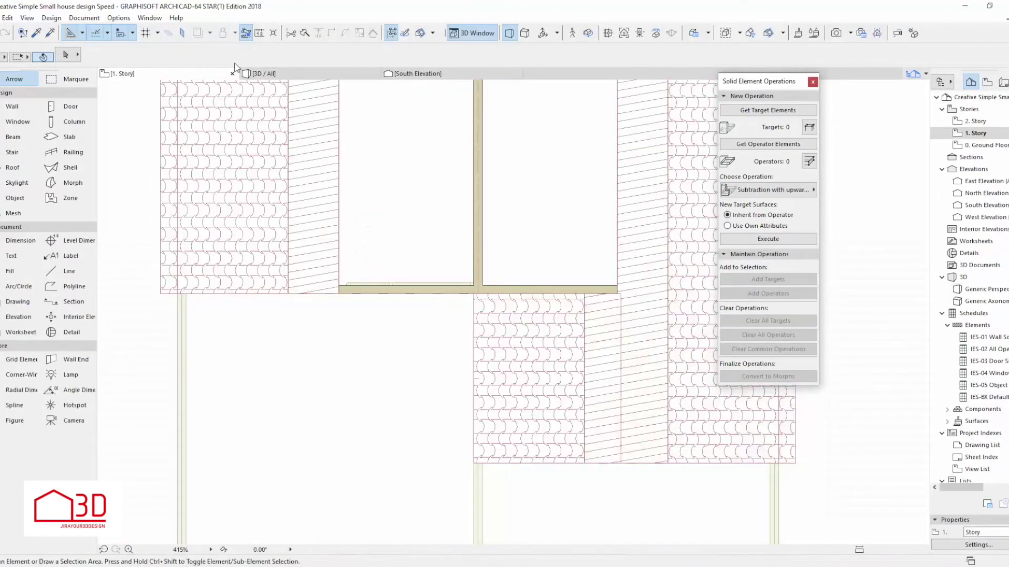
scroll(527, 337, down, 3)
click(527, 339)
scroll(530, 339, up, 2)
Offset the front-gable roof shell's edge in 3D, finish the edit, and review the house.
scroll(460, 378, up, 4)
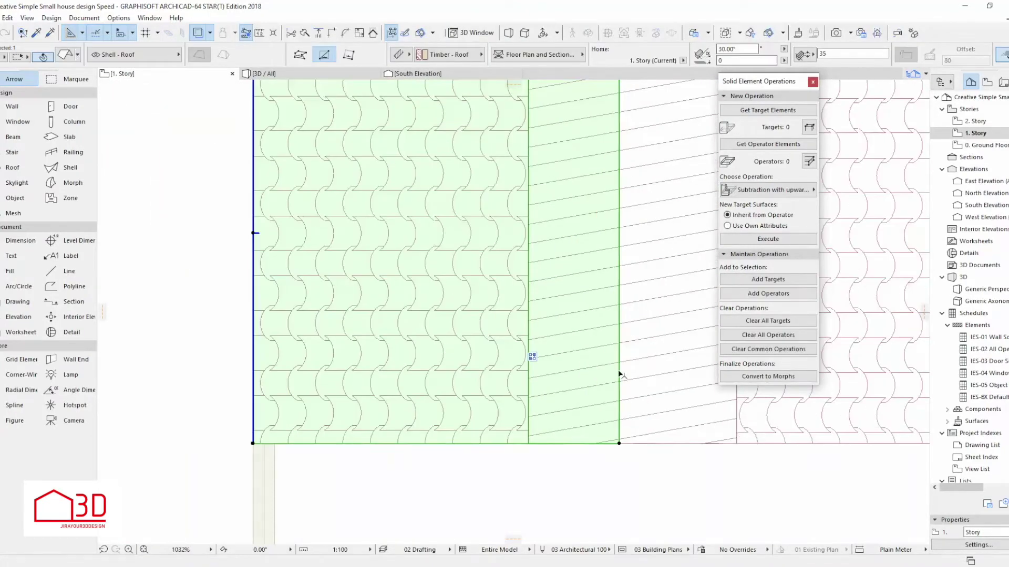
click(304, 73)
scroll(551, 368, up, 3)
scroll(588, 363, up, 3)
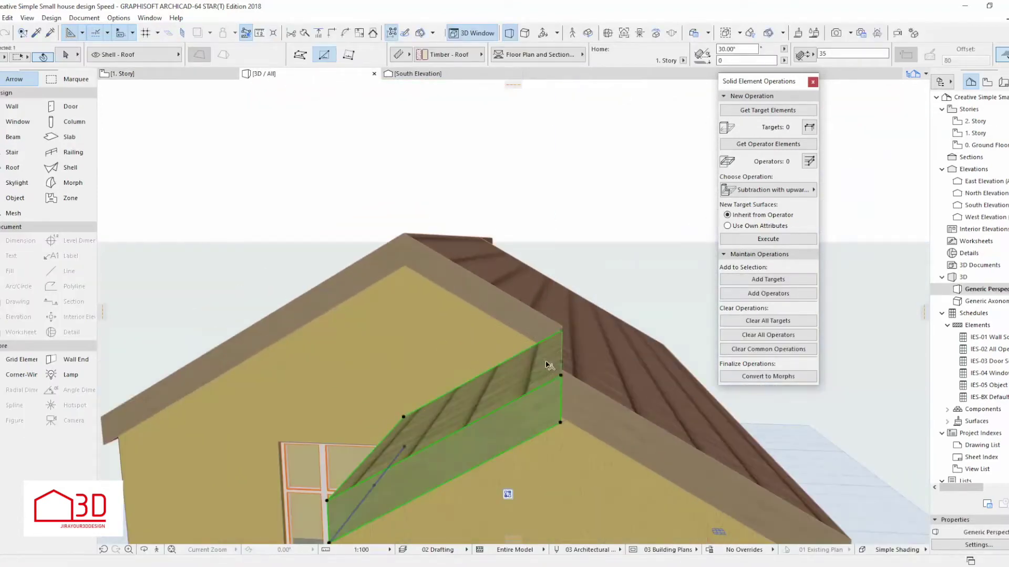
scroll(589, 362, up, 3)
click(589, 358)
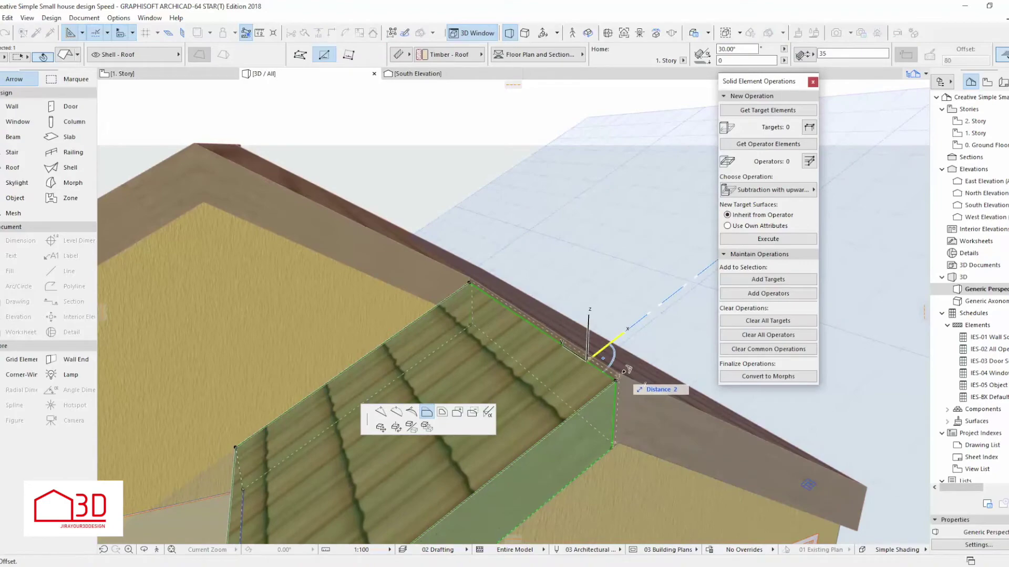
scroll(589, 394, down, 1)
key(Escape)
scroll(531, 345, down, 3)
scroll(473, 341, down, 3)
scroll(371, 337, down, 2)
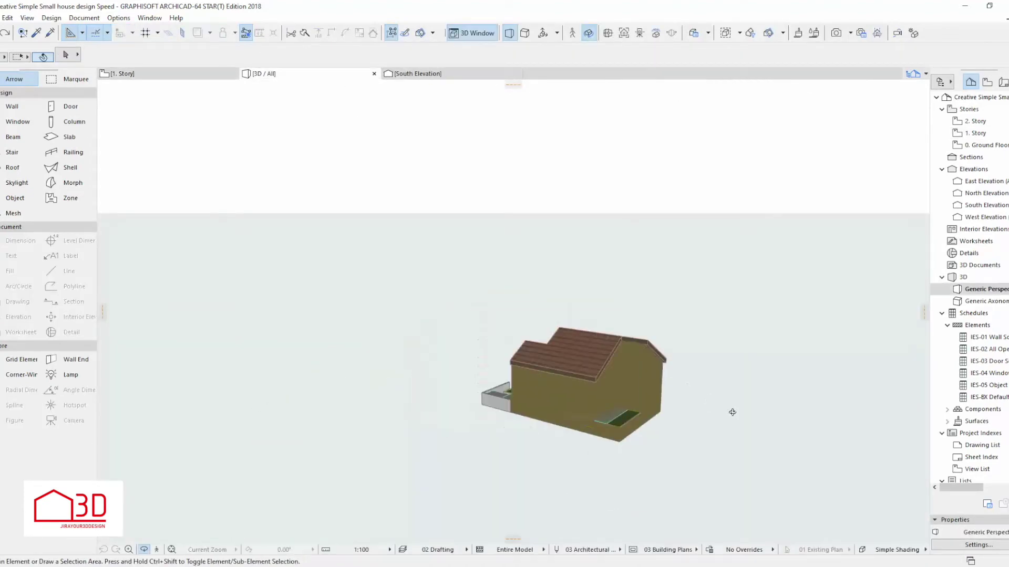
drag(669, 417, 648, 341)
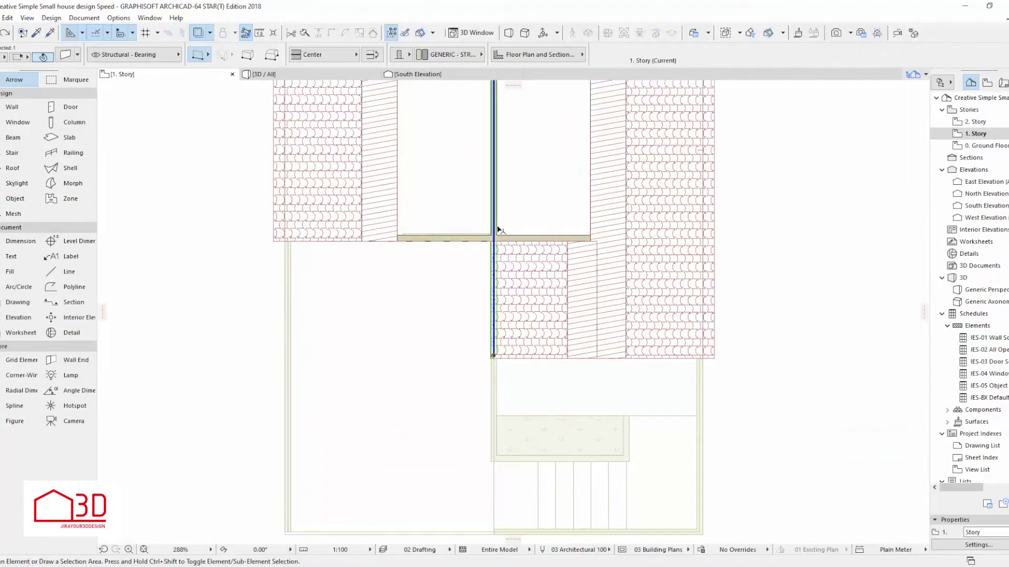
Draw a short wall of thickness 50 on 1. Story, reusing an existing wall's settings.
scroll(498, 230, up, 2)
alt+click(485, 174)
scroll(465, 351, up, 3)
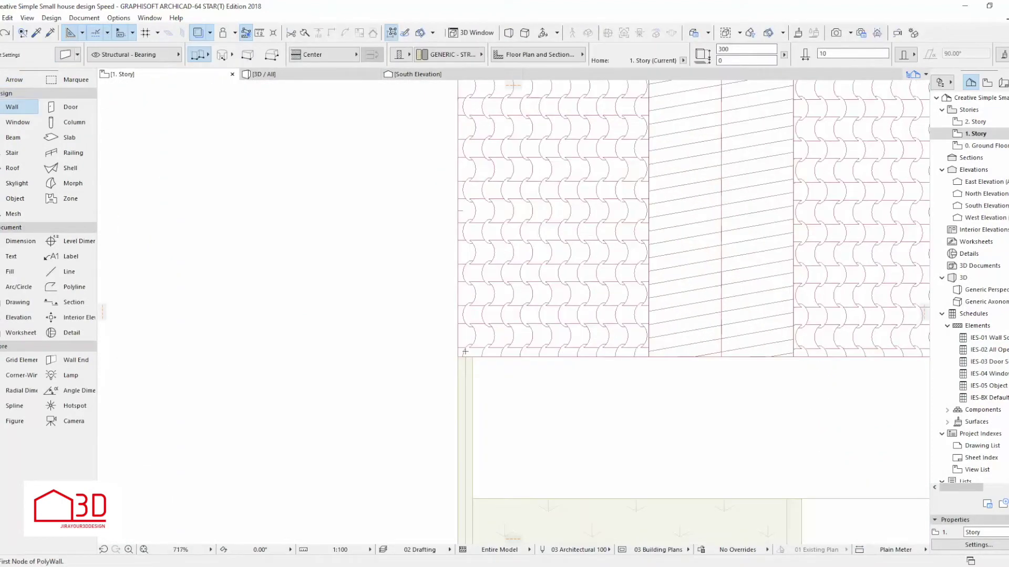
double_click(466, 428)
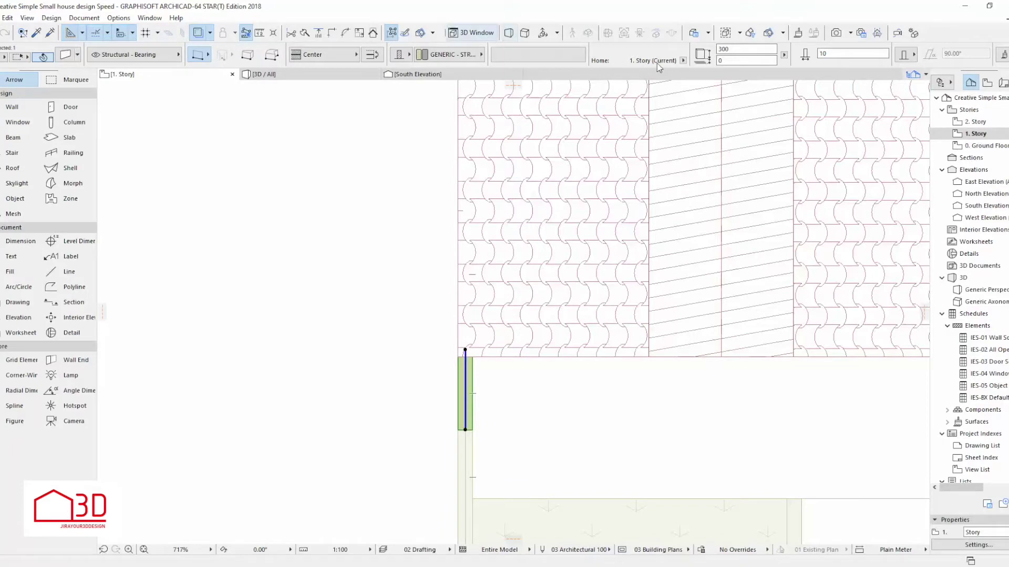
text(50)
key(Return)
click(424, 329)
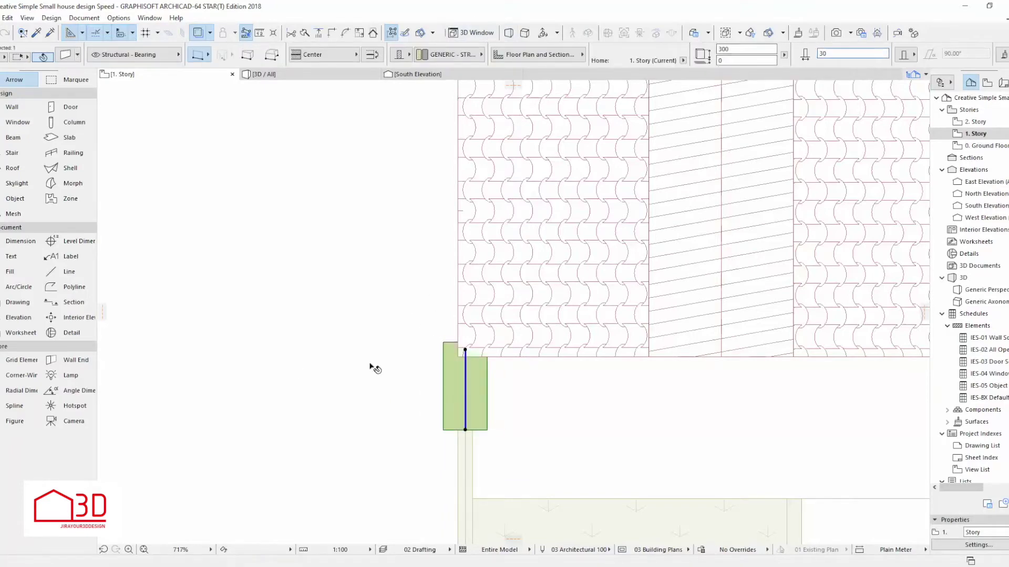
click(442, 401)
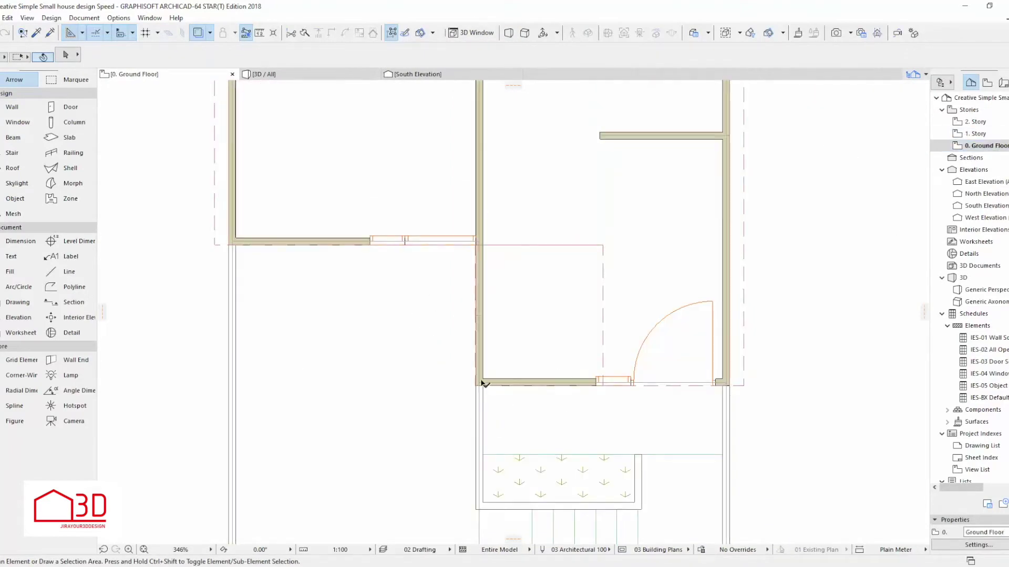
Draw a matching short wall at the wing's ground-floor front corner and check it in 3D.
click(601, 328)
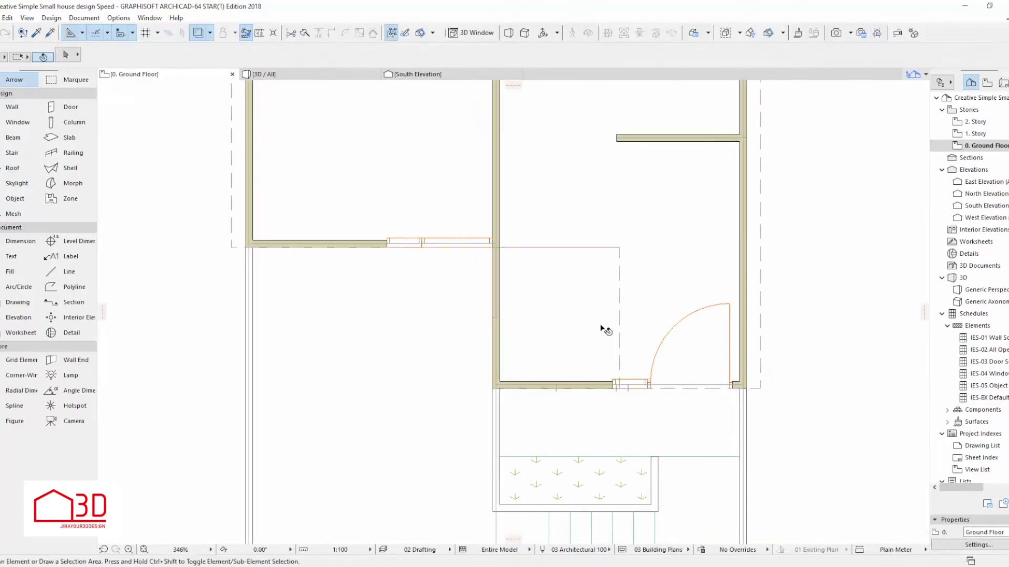
alt+click(457, 232)
scroll(520, 421, up, 3)
click(498, 359)
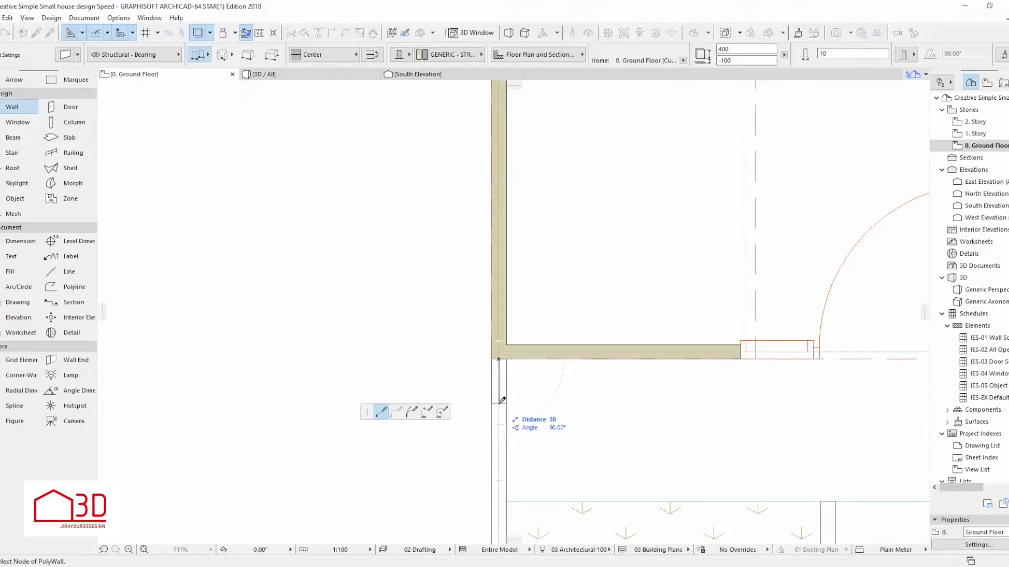
click(499, 432)
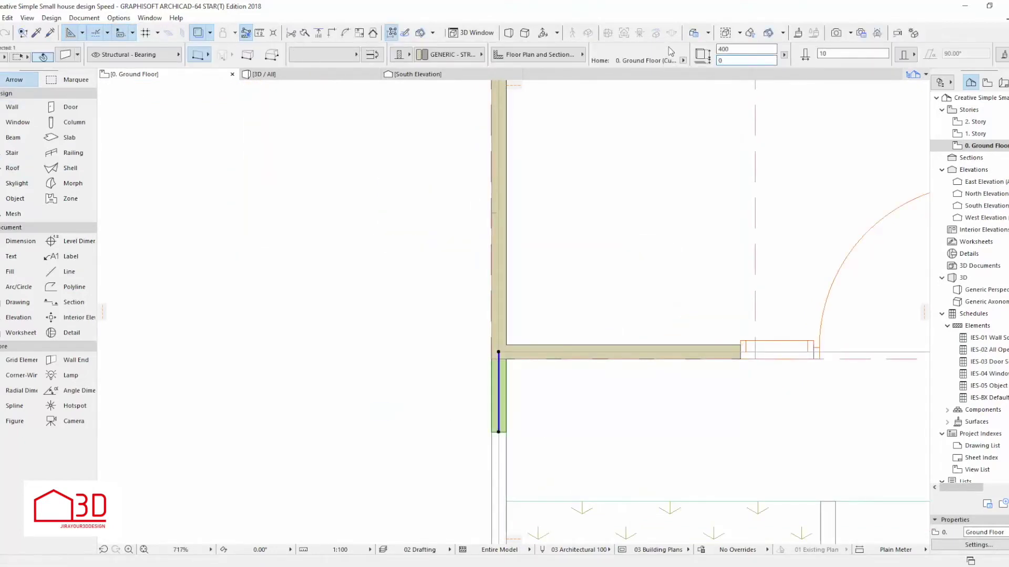
key(F3)
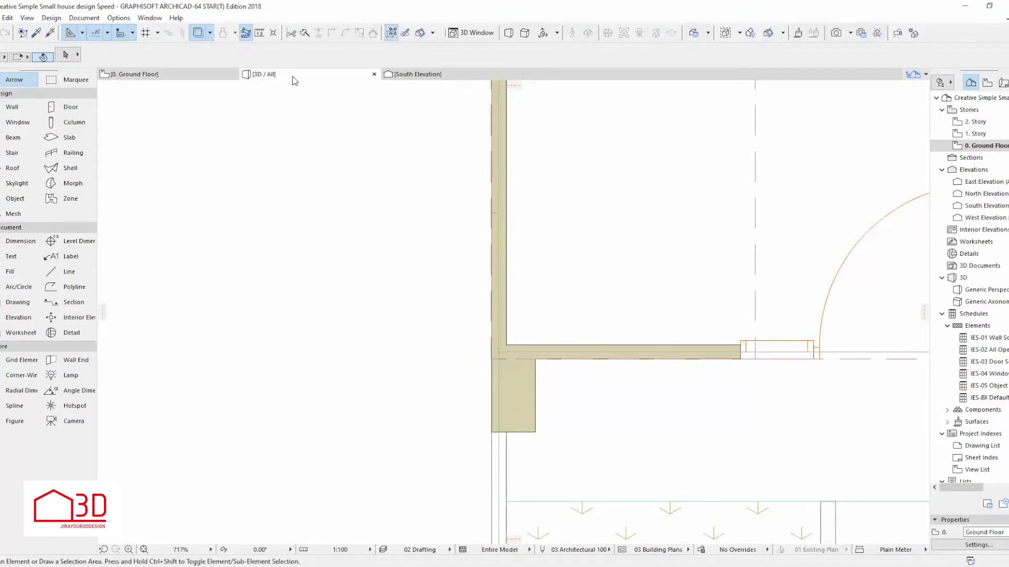
shift+middle_drag(575, 316, 512, 284)
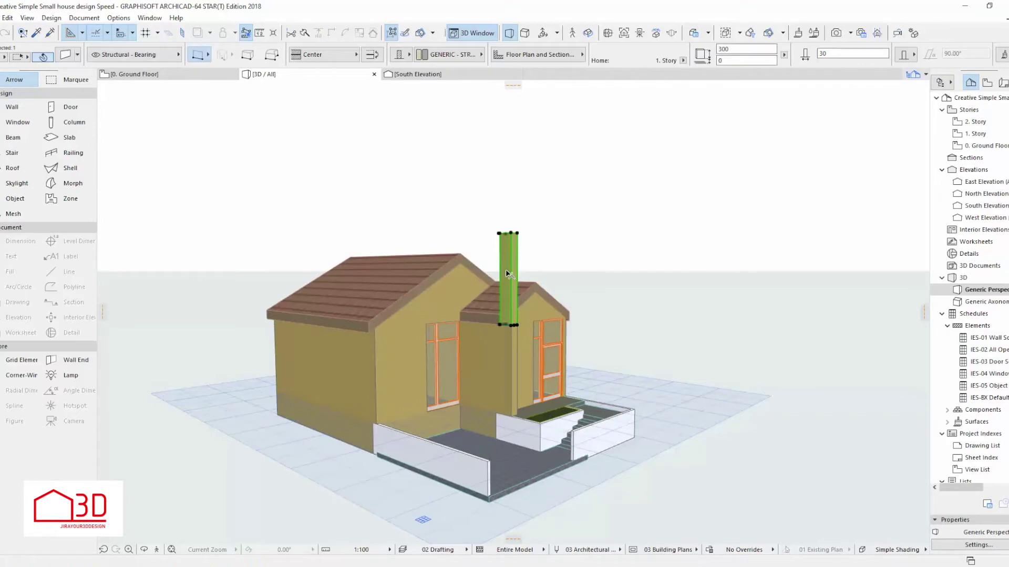
key(F2)
Select the smaller roof on the first-story plan.
double_click(975, 133)
scroll(491, 394, up, 5)
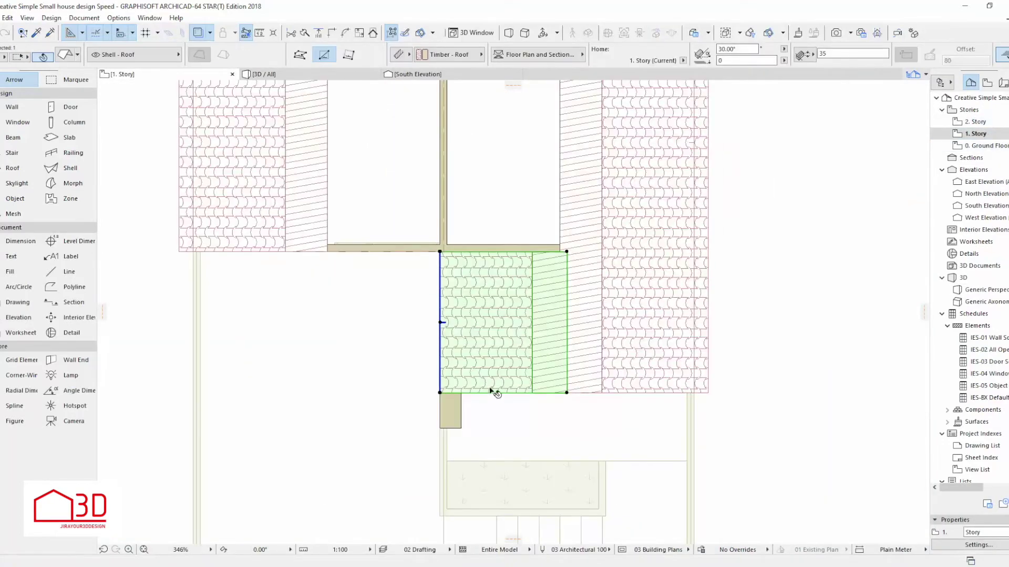
click(654, 352)
key(Escape)
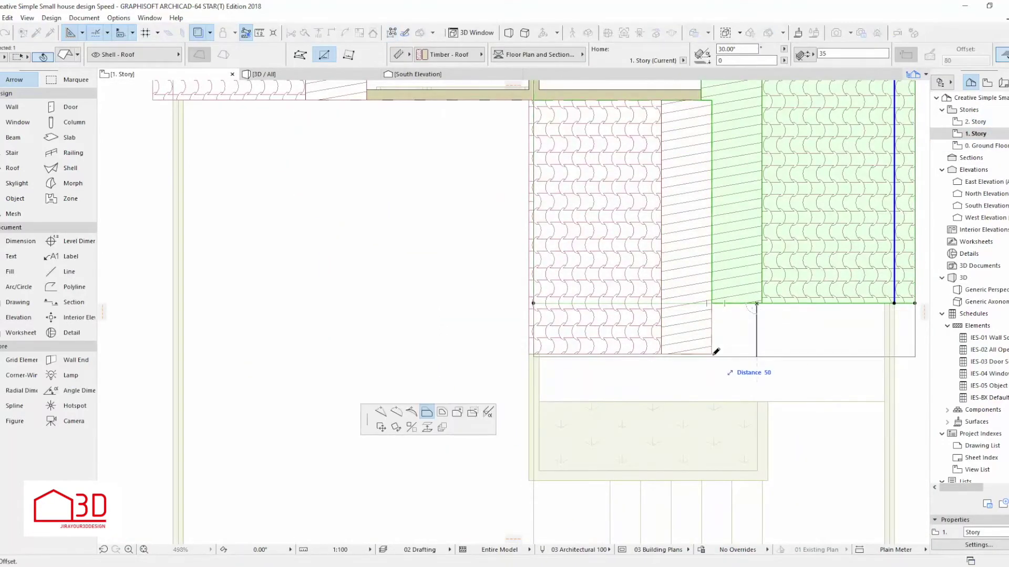
scroll(446, 226, down, 2)
Crop the corner wall to the underside of the small roof.
click(340, 77)
right_click(602, 254)
click(630, 420)
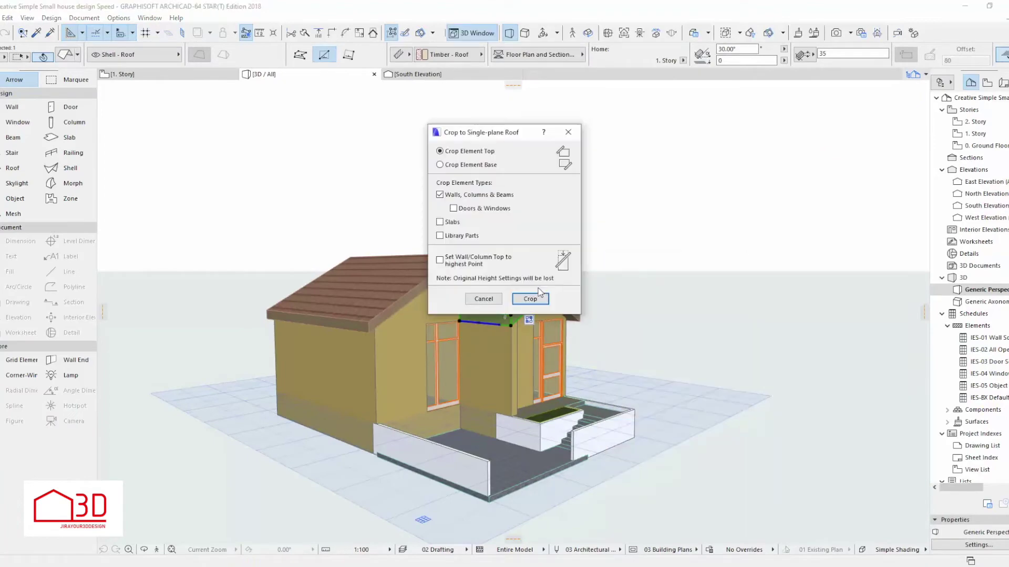
click(525, 307)
shift+middle_drag(714, 250, 330, 286)
Mirror a copy of the ground-floor corner wall to the wing's other front corner.
key(F2)
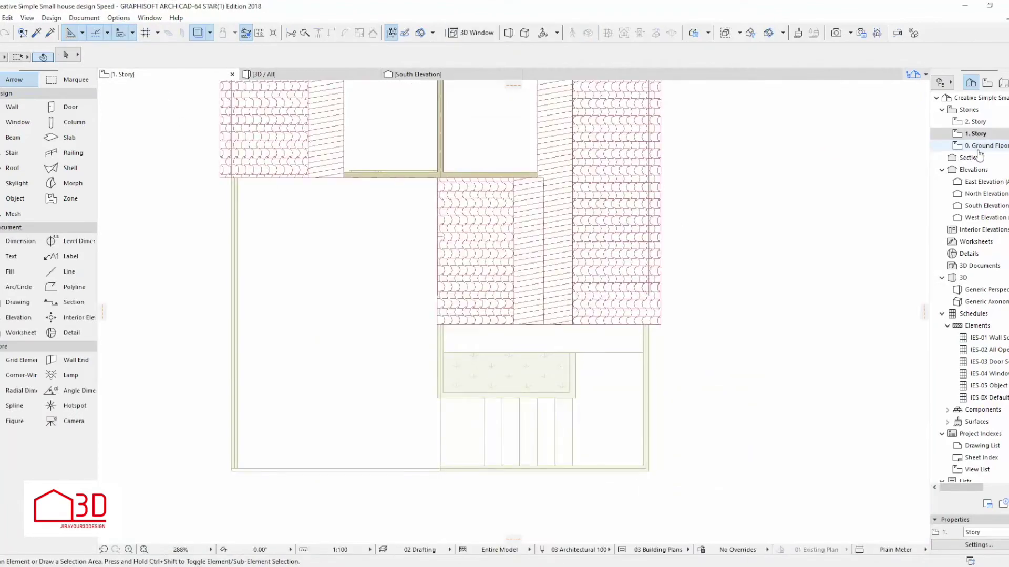
double_click(982, 146)
click(446, 310)
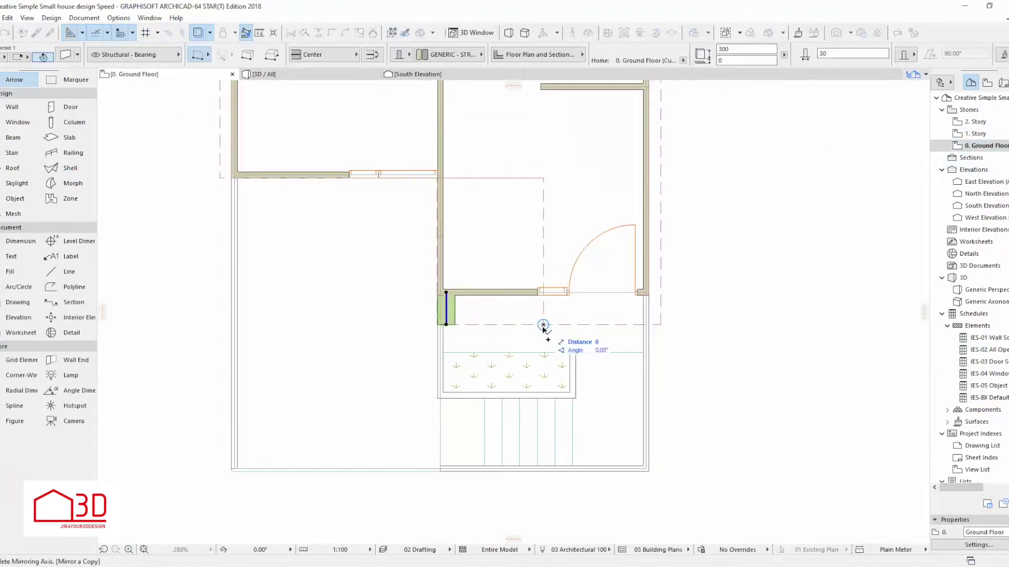
click(544, 294)
key(F3)
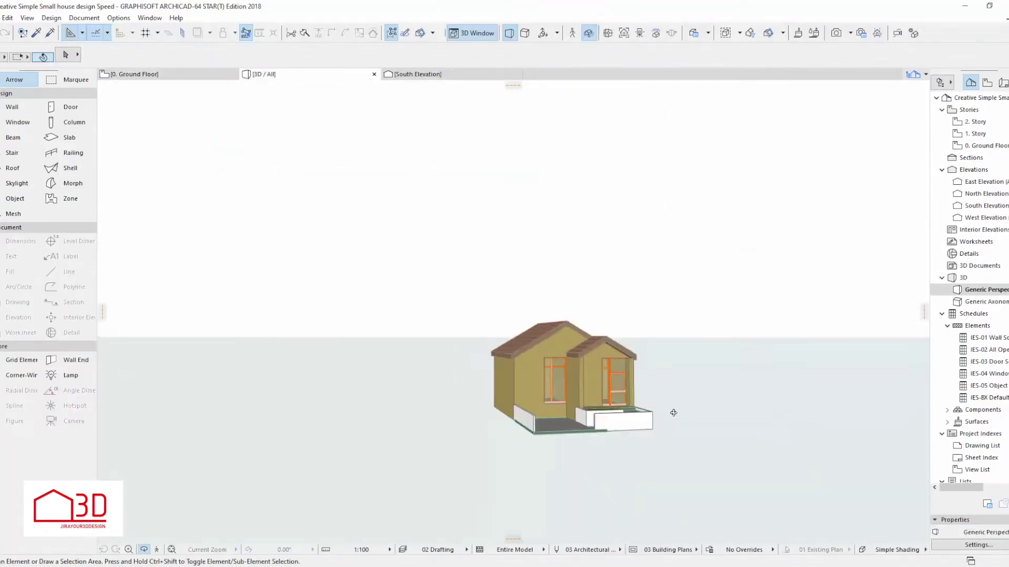
Adjust a corner of the main gable roof in 3D.
shift+middle_drag(527, 304, 497, 258)
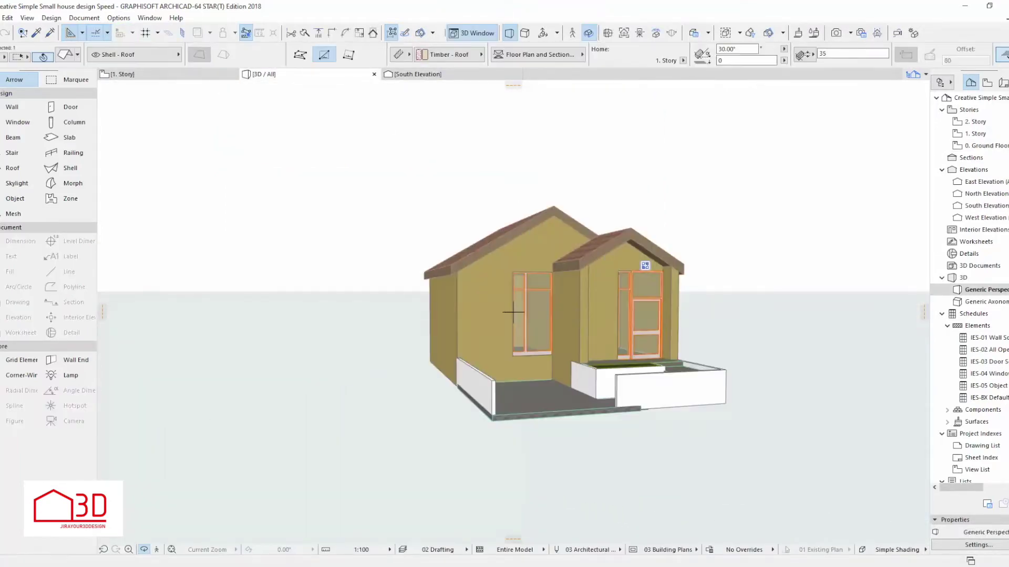
scroll(580, 241, up, 5)
click(427, 224)
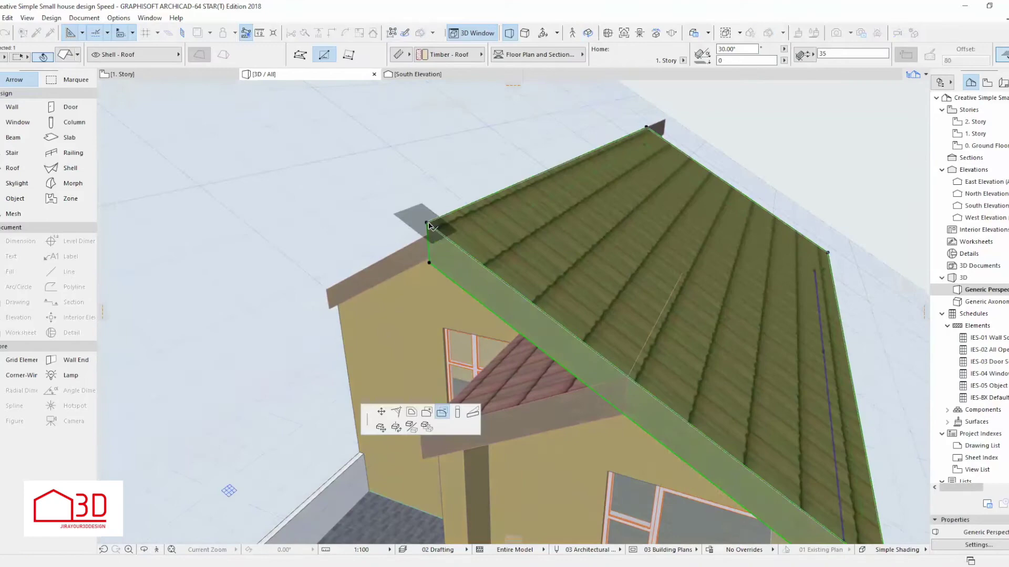
click(666, 310)
scroll(578, 342, down, 10)
Move and offset the main roof's front edge further outward.
shift+middle_drag(505, 409, 462, 344)
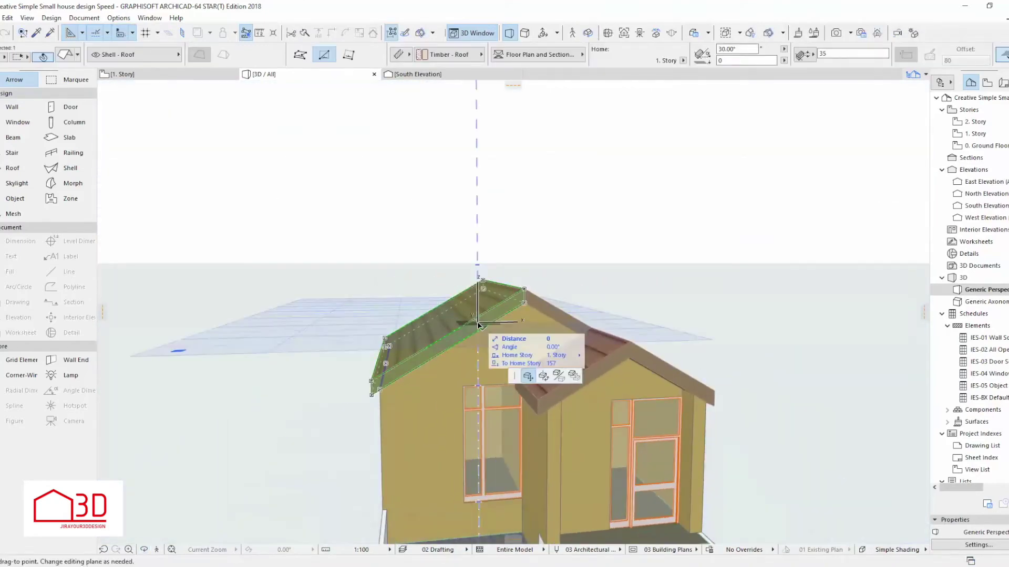
click(461, 344)
click(540, 410)
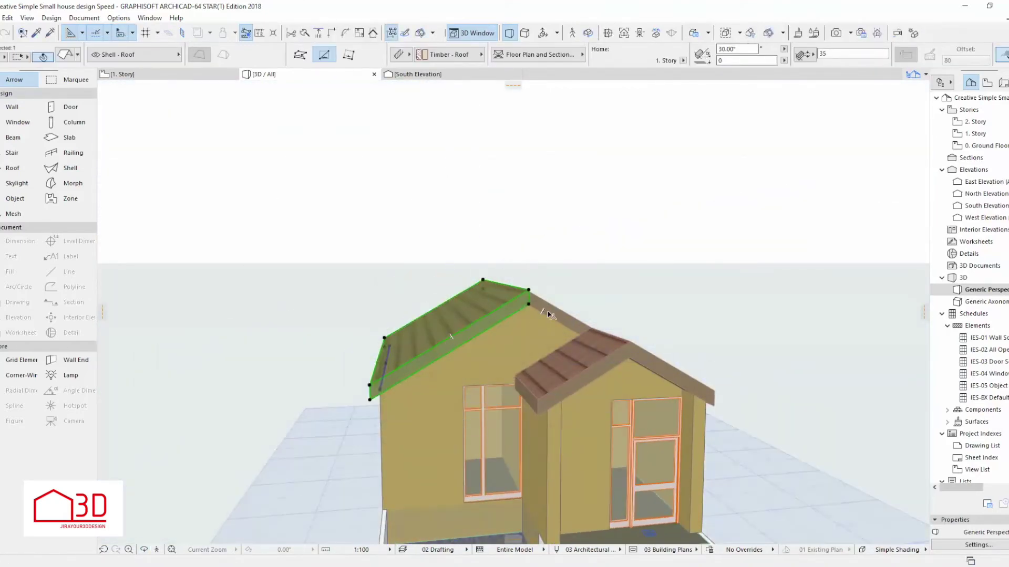
click(566, 328)
scroll(277, 405, up, 5)
click(469, 298)
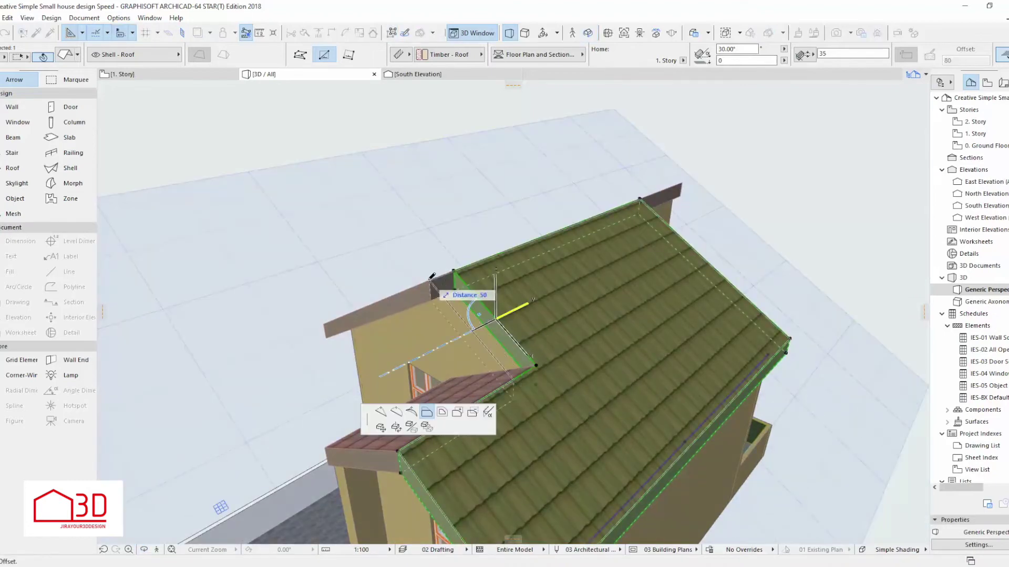
key(Escape)
scroll(533, 322, down, 5)
mouse_move(534, 322)
shift+middle_down()
mouse_move(844, 288)
mouse_move(194, 79)
shift+middle_up()
scroll(844, 288, down, 3)
click(197, 77)
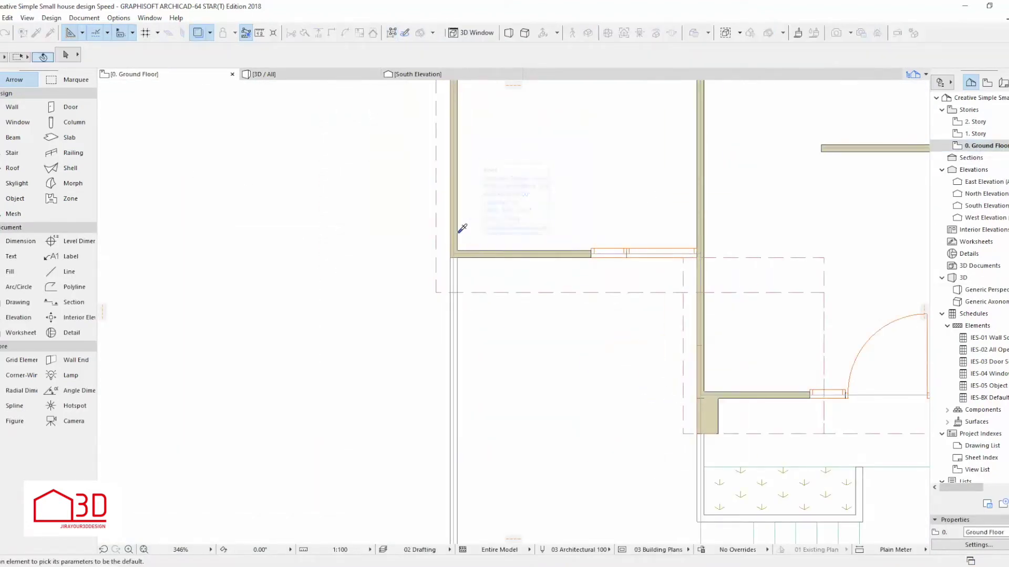
Draw a short corner wall and copy it to the opposite front corner.
alt+click(452, 253)
double_click(462, 290)
scroll(462, 290, up, 3)
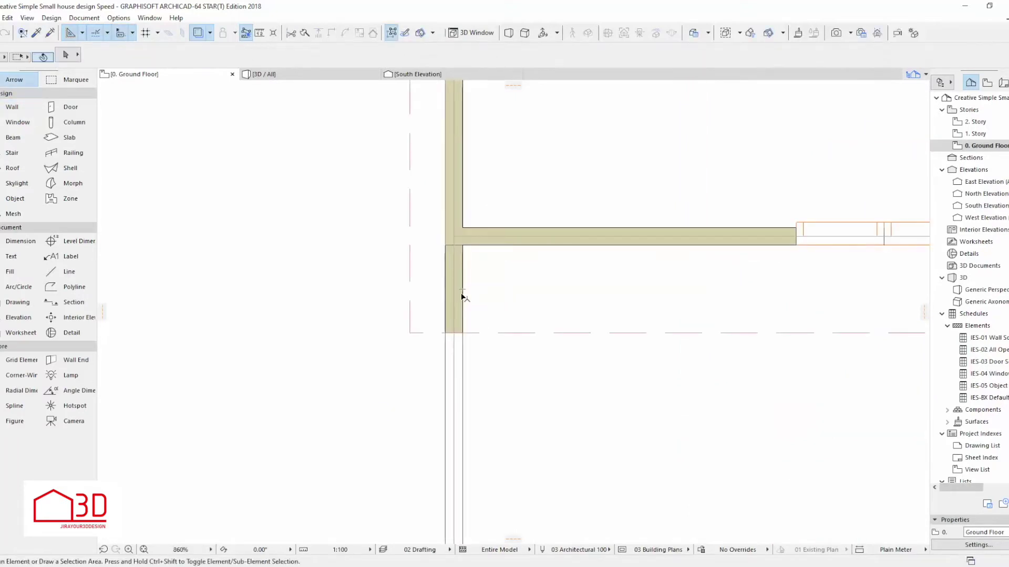
scroll(293, 319, down, 3)
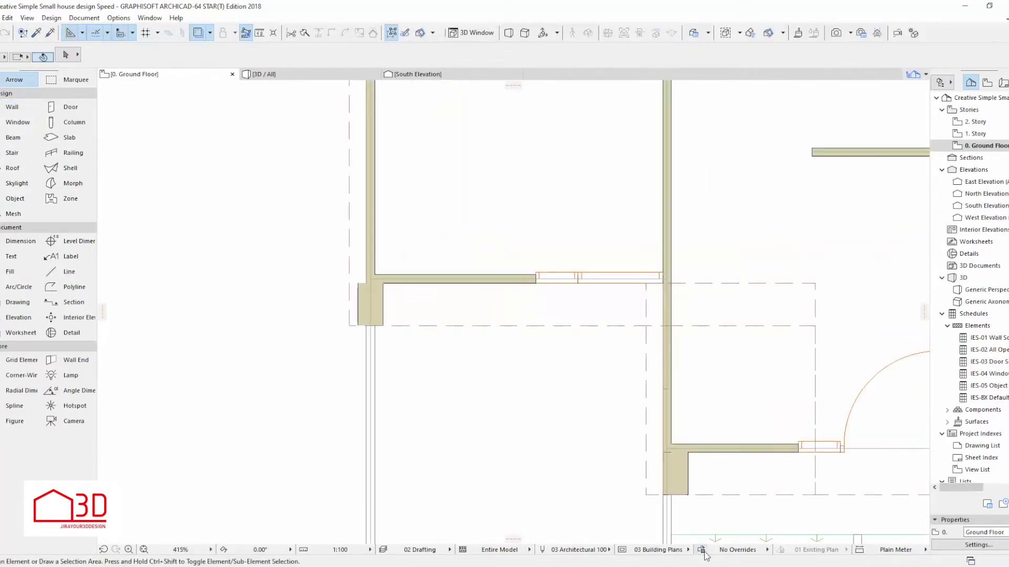
click(371, 308)
click(368, 311)
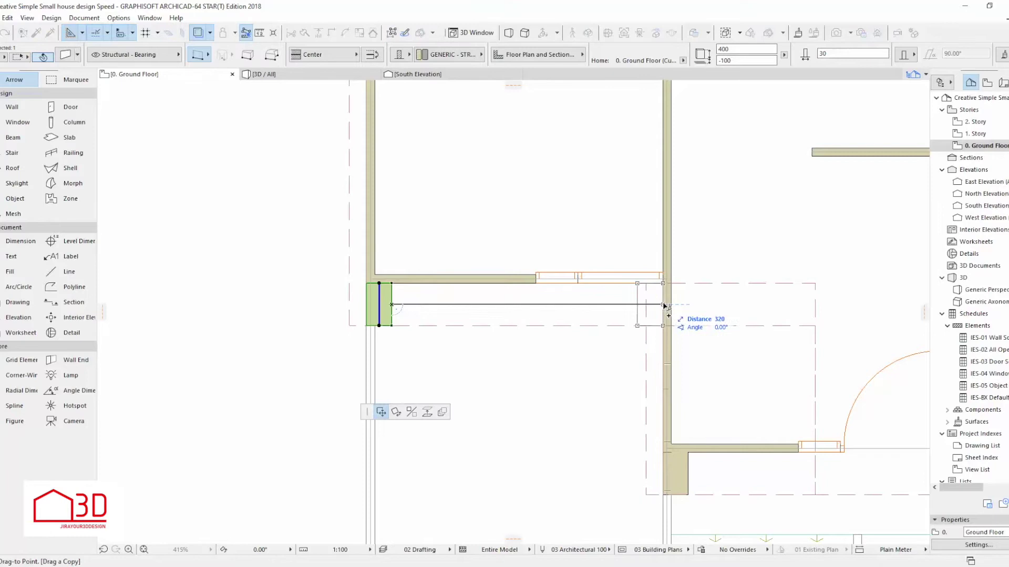
click(293, 74)
Adjust the copied wall's corner node and bring up Solid Element Operations for it.
click(374, 379)
scroll(374, 379, up, 3)
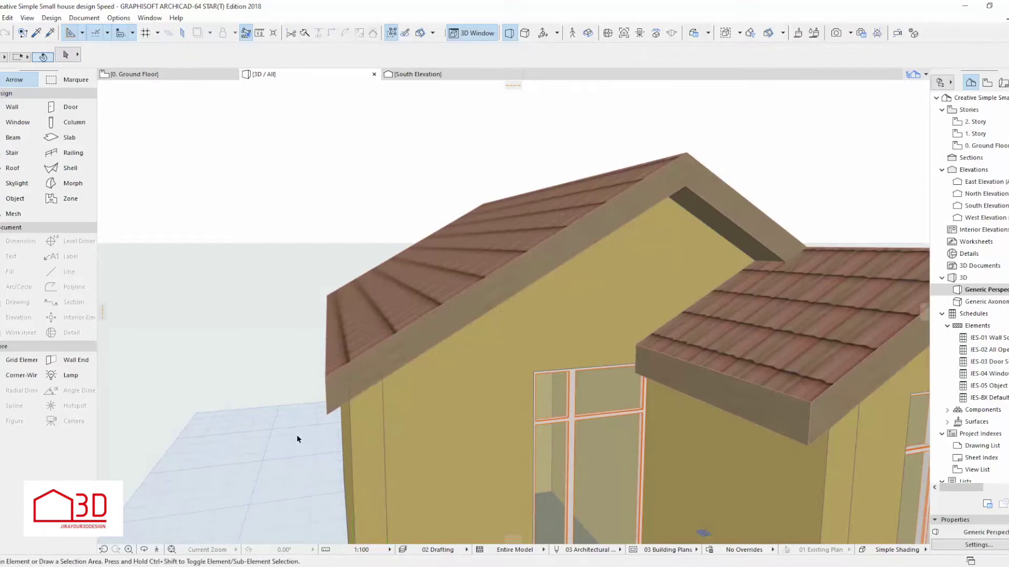
right_click(379, 401)
click(577, 290)
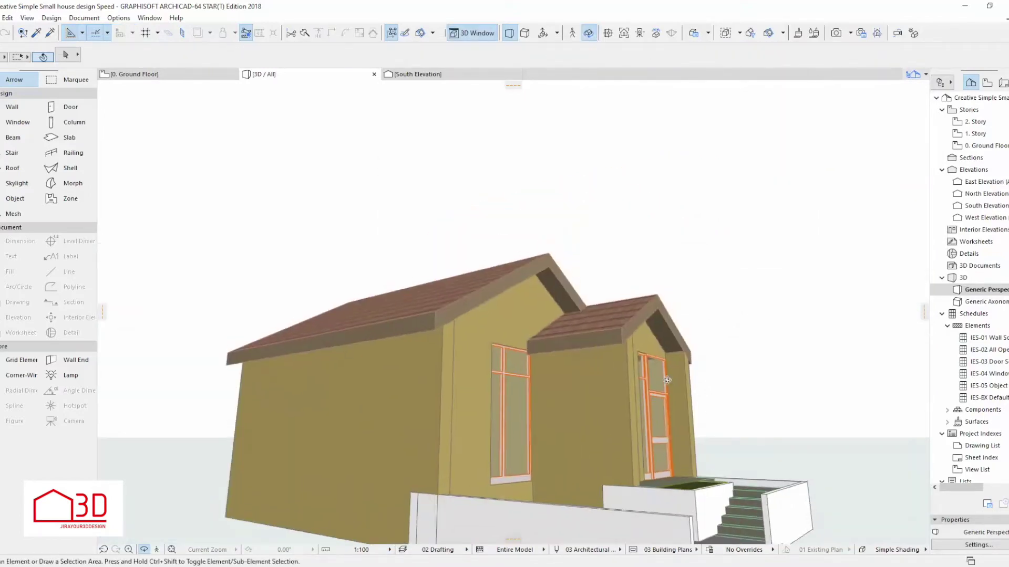
scroll(520, 450, down, 5)
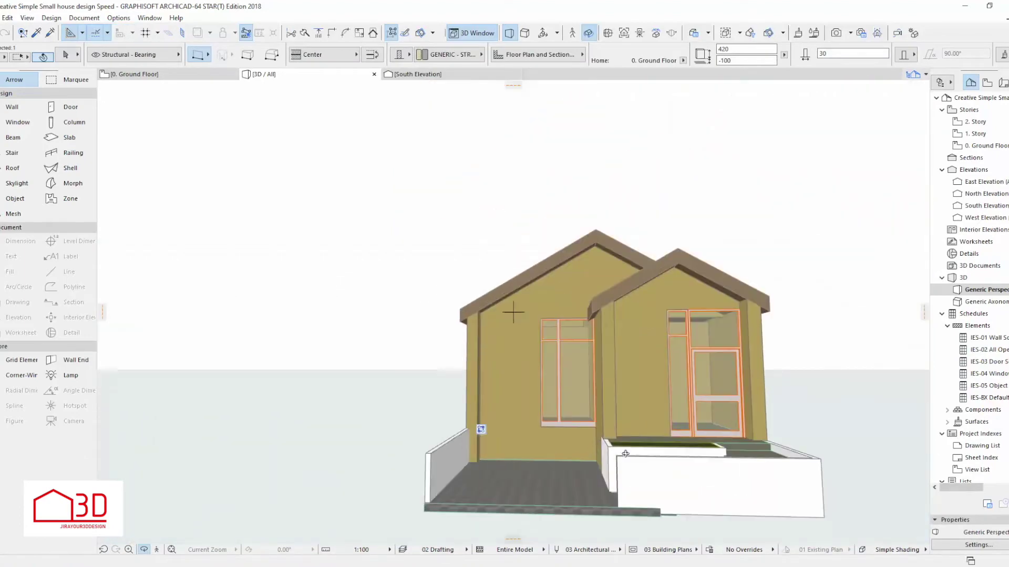
shift+middle_drag(520, 450, 550, 412)
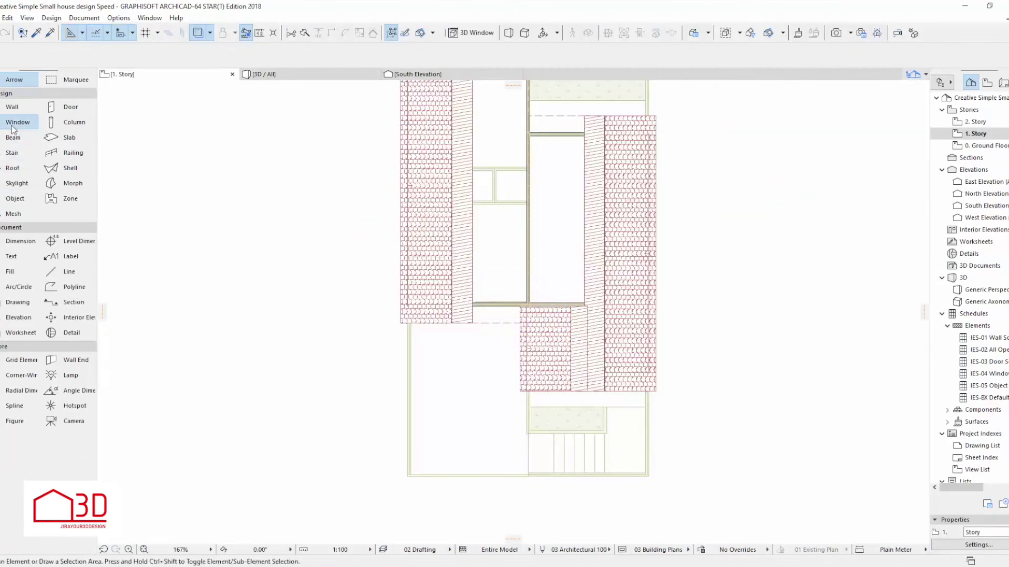
Make Double Sash Trapezoid Window 21 the default window type.
double_click(12, 126)
click(326, 374)
click(705, 468)
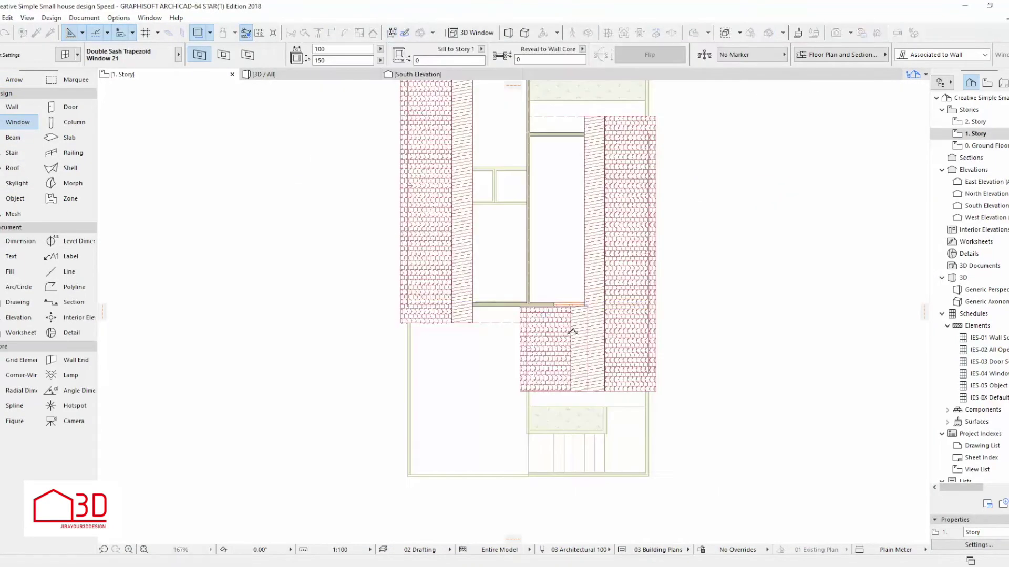
key(F3)
click(164, 80)
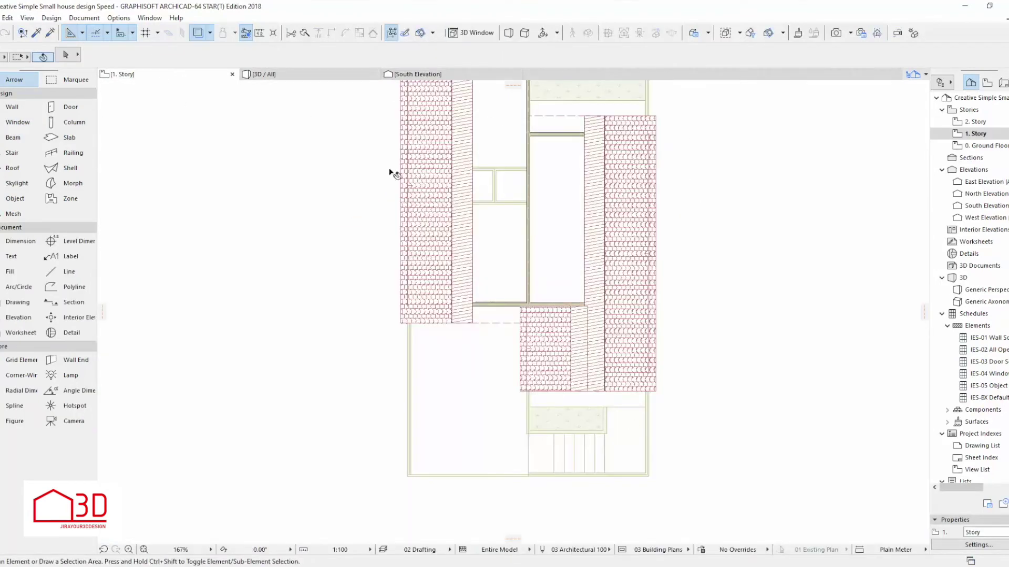
key(F3)
Place the trapezoid window in the smaller wing's front wall in plan.
key(F2)
click(628, 374)
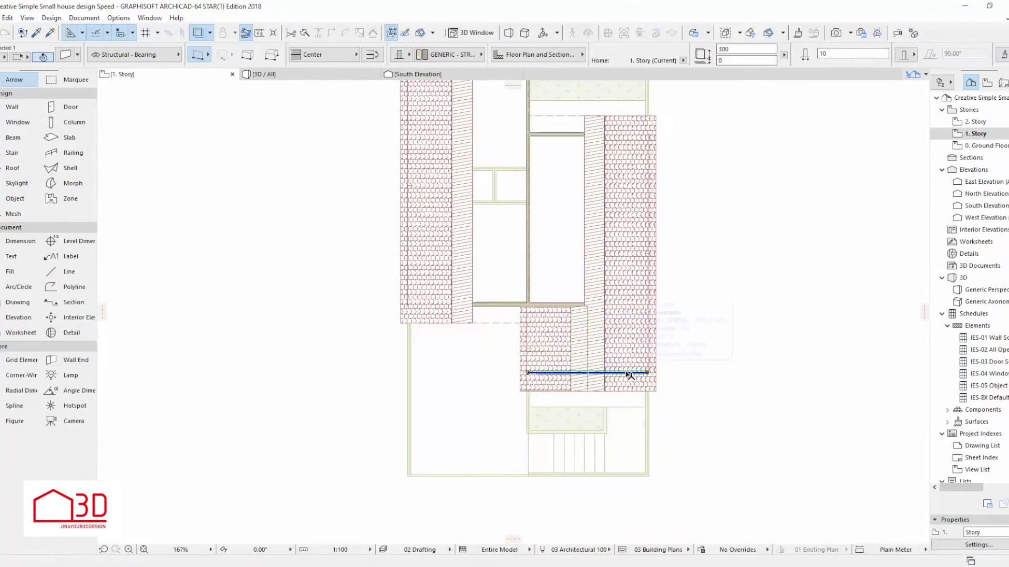
click(281, 69)
click(121, 73)
click(18, 122)
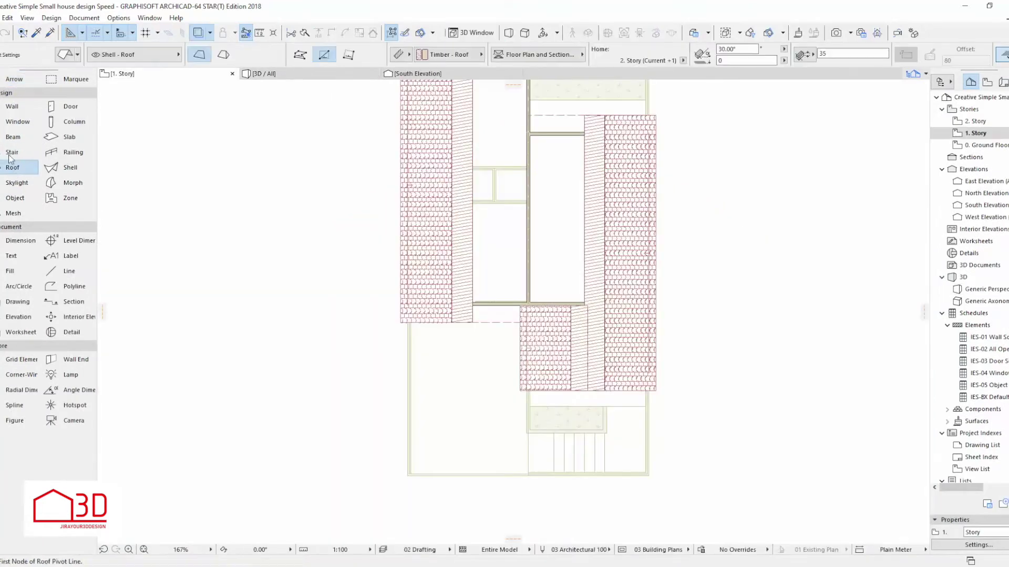
In 3D, set the gable trapezoid window's width to 150.
key(F3)
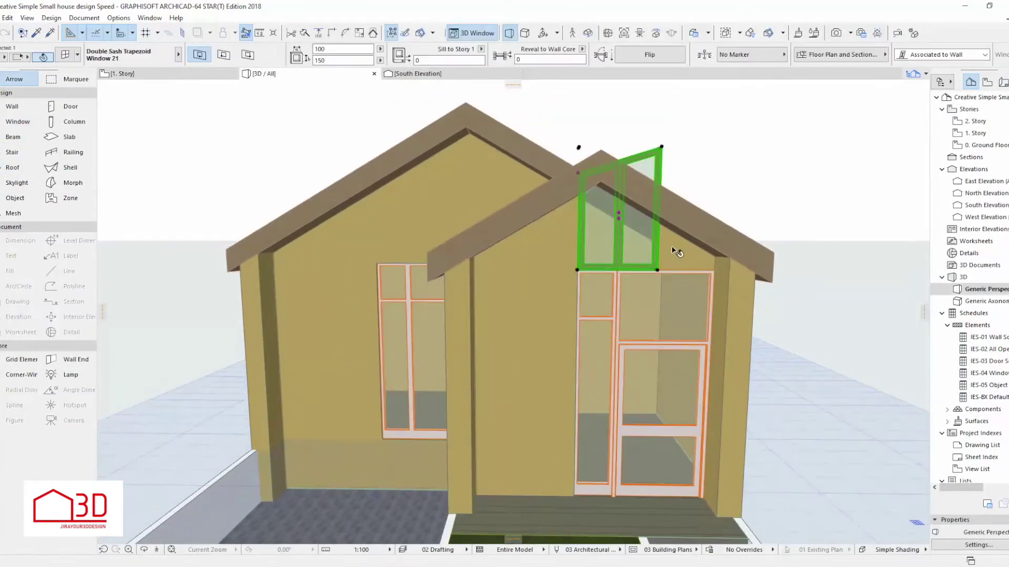
click(658, 271)
click(632, 247)
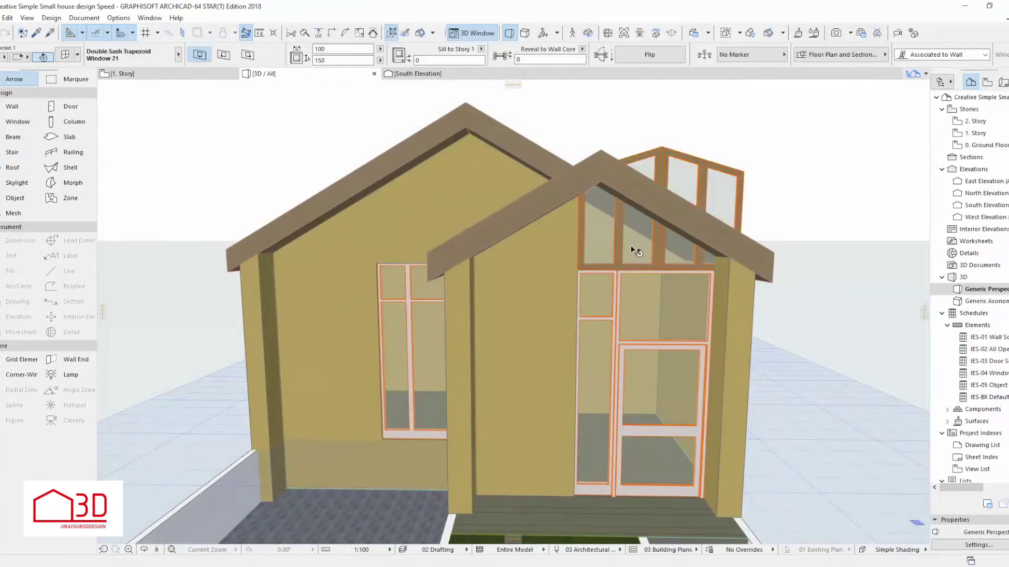
scroll(577, 284, up, 3)
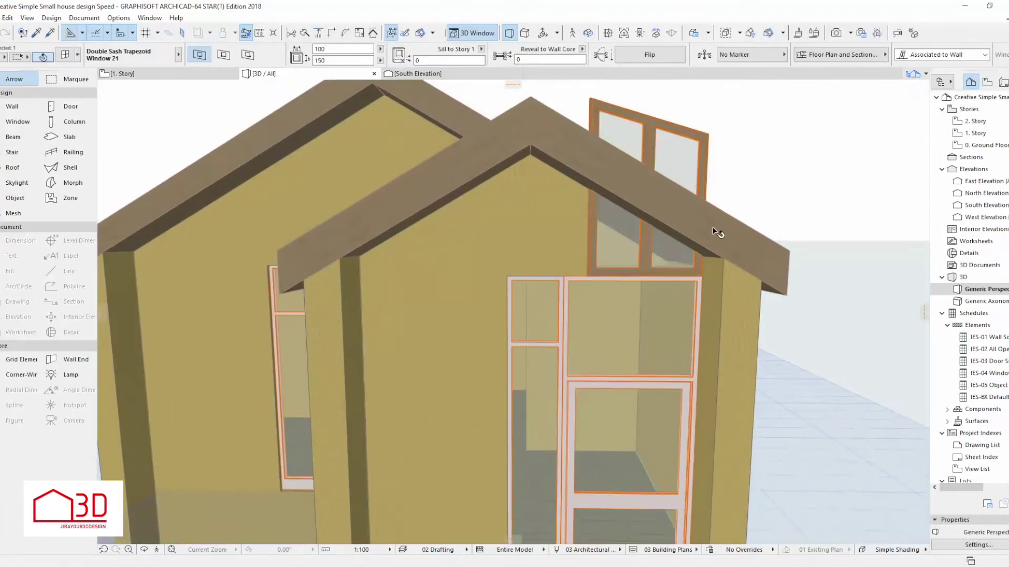
click(586, 275)
click(651, 345)
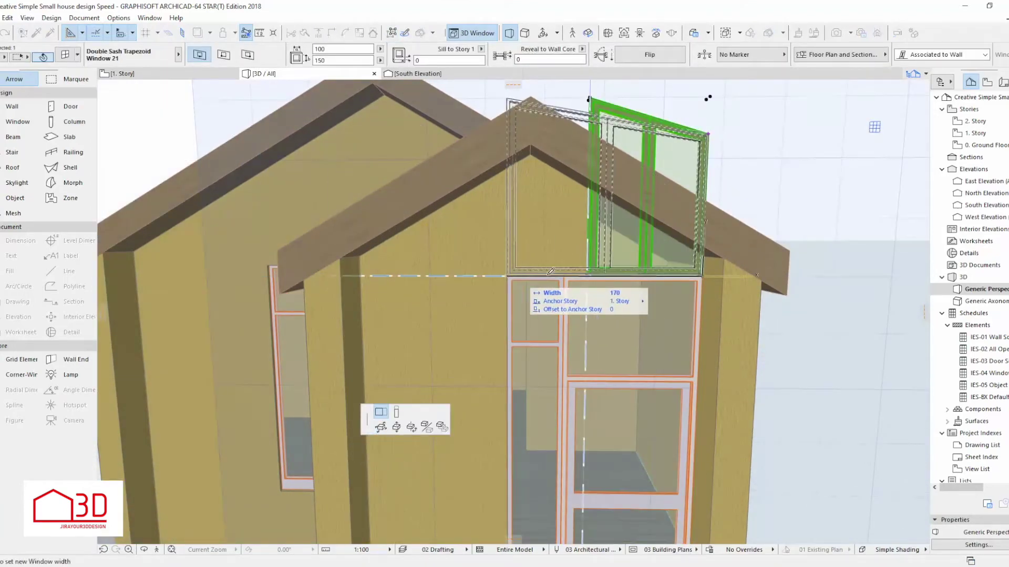
click(534, 151)
scroll(534, 151, down, 2)
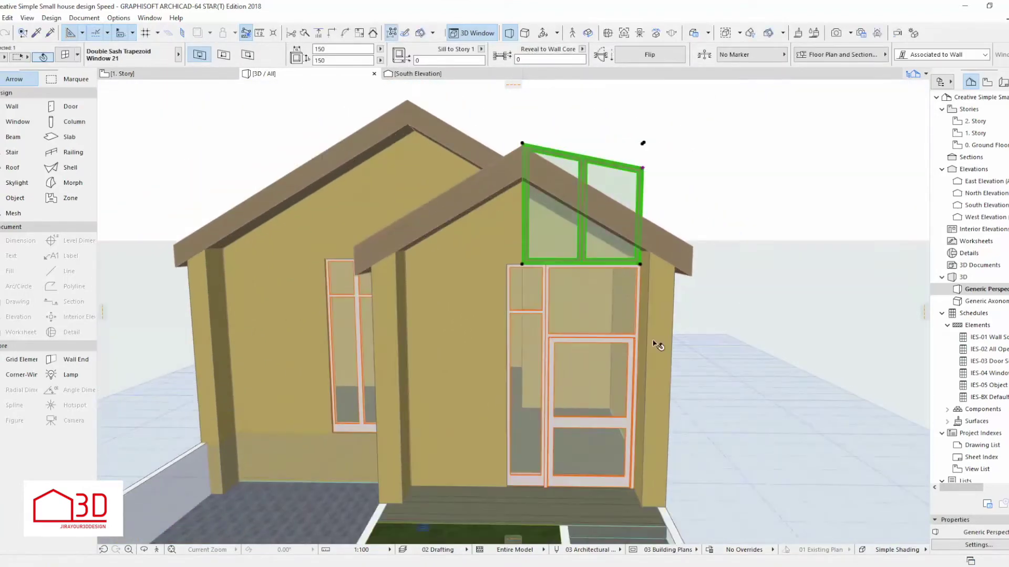
click(521, 276)
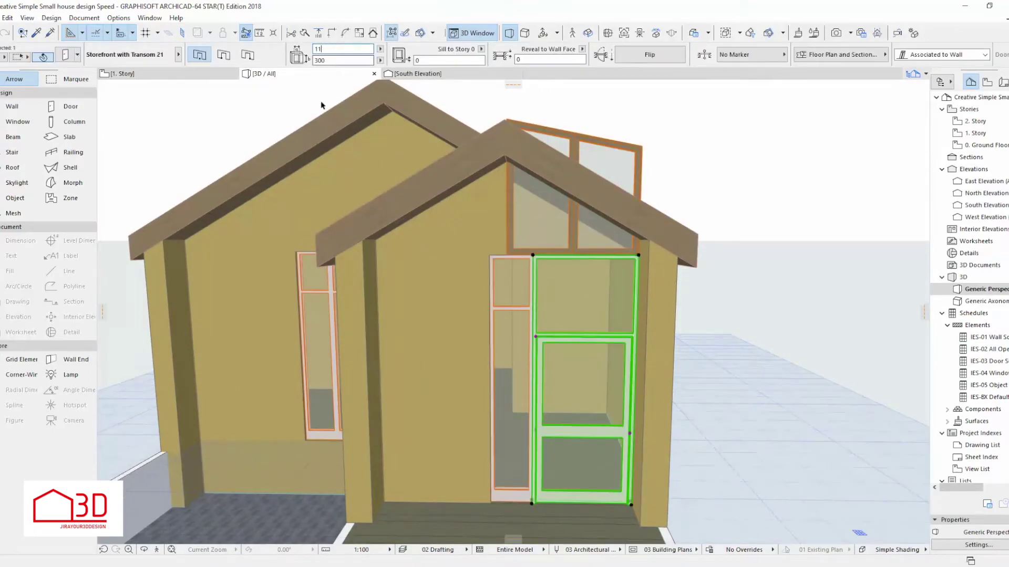
Resize the narrow storefront sidelight and shift the storefront door beside it.
scroll(512, 295, up, 2)
click(473, 442)
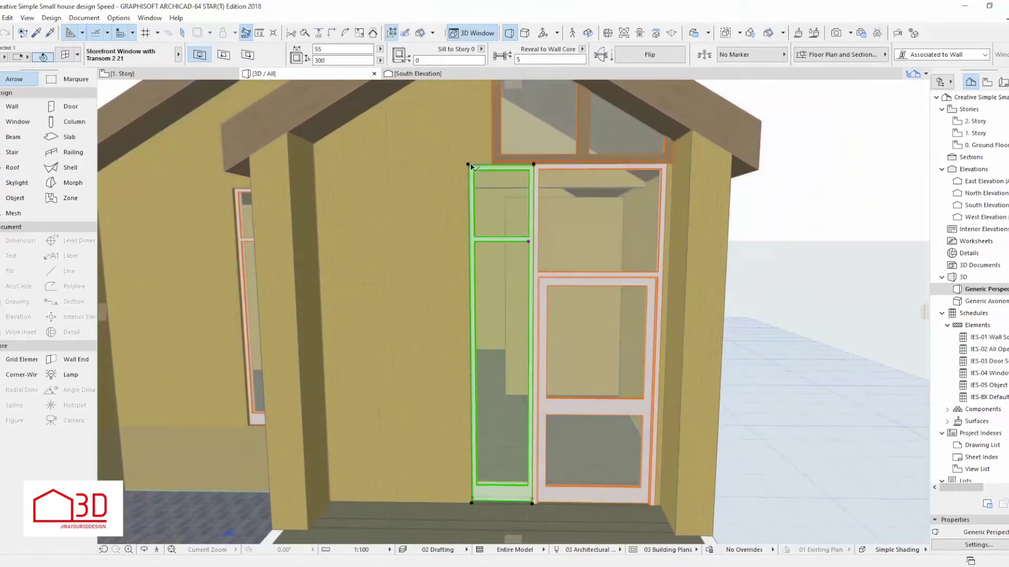
key(Escape)
scroll(597, 229, down, 3)
key(Escape)
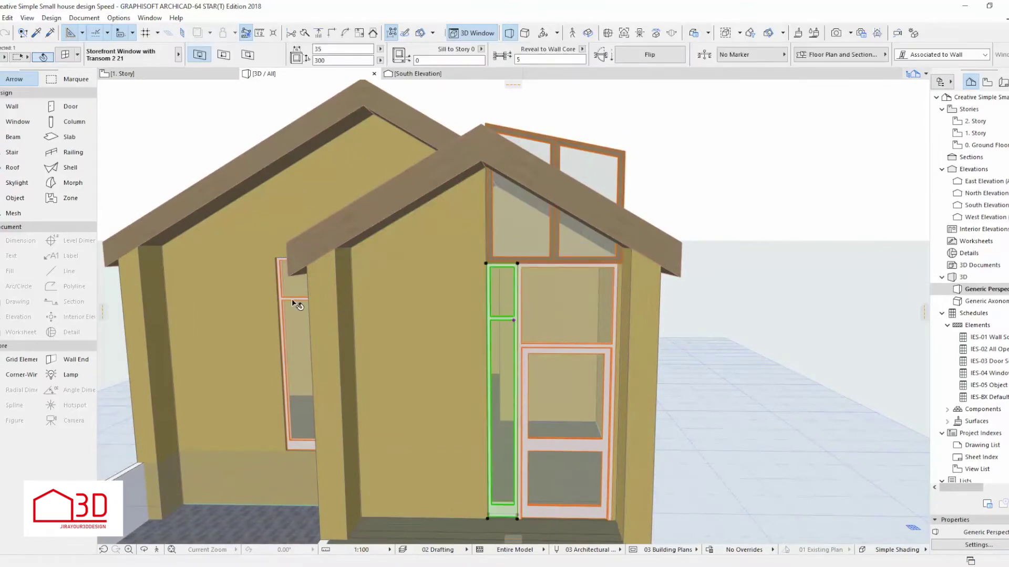
click(515, 313)
click(541, 266)
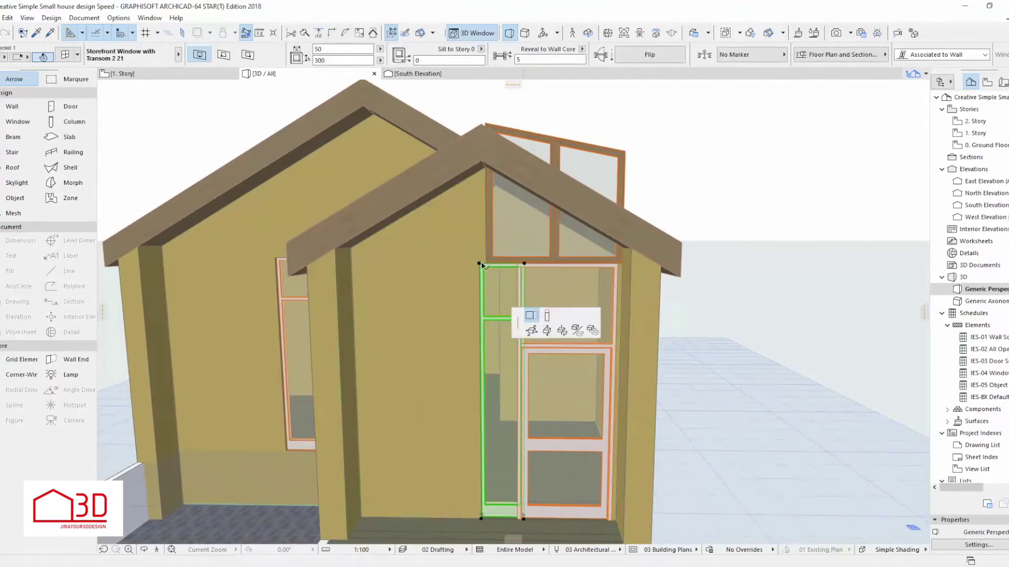
key(Escape)
click(597, 304)
click(544, 263)
click(566, 331)
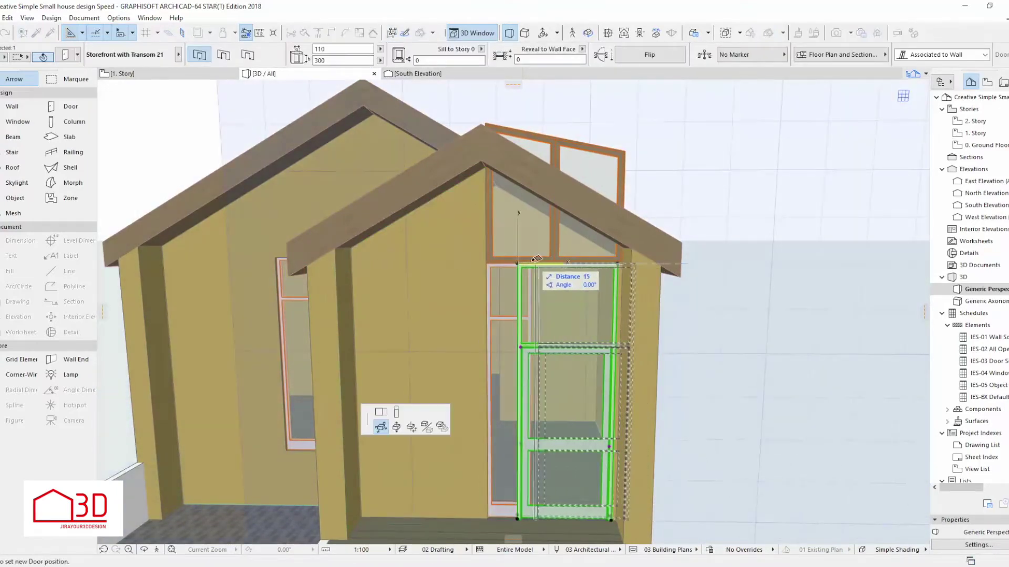
key(Escape)
Orbit close under the roof and grab the trapezoid gable window's top corner for reshaping.
shift+middle_drag(533, 261, 612, 351)
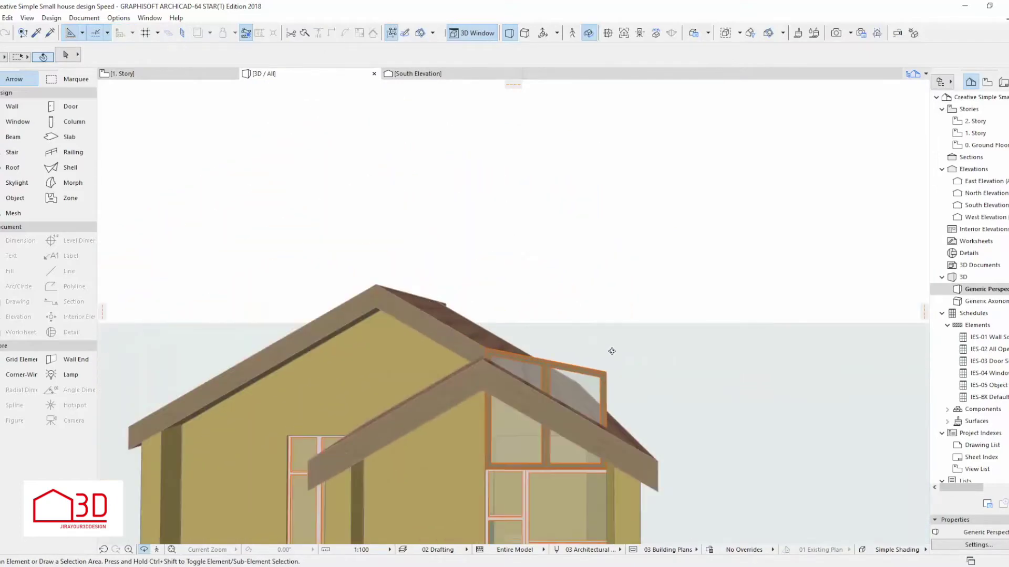
click(606, 373)
scroll(623, 371, up, 3)
scroll(604, 376, up, 3)
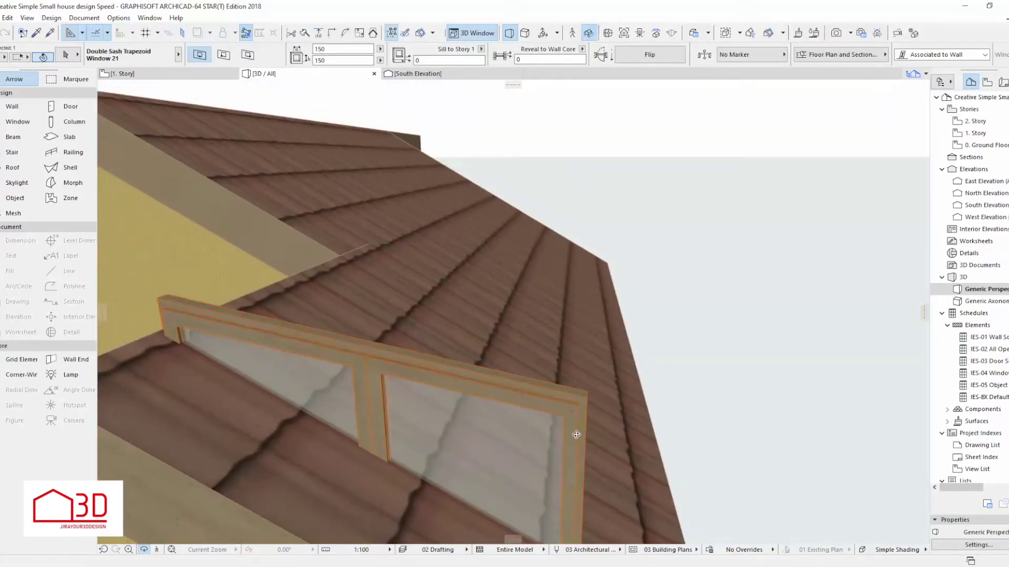
key(Escape)
click(584, 395)
shift+middle_drag(583, 395, 581, 409)
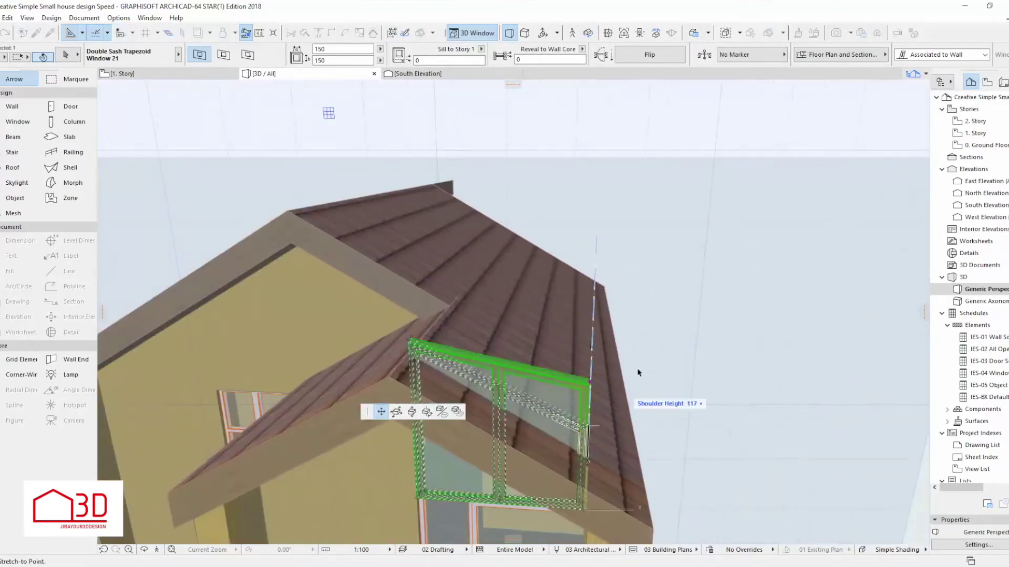
scroll(592, 496, up, 3)
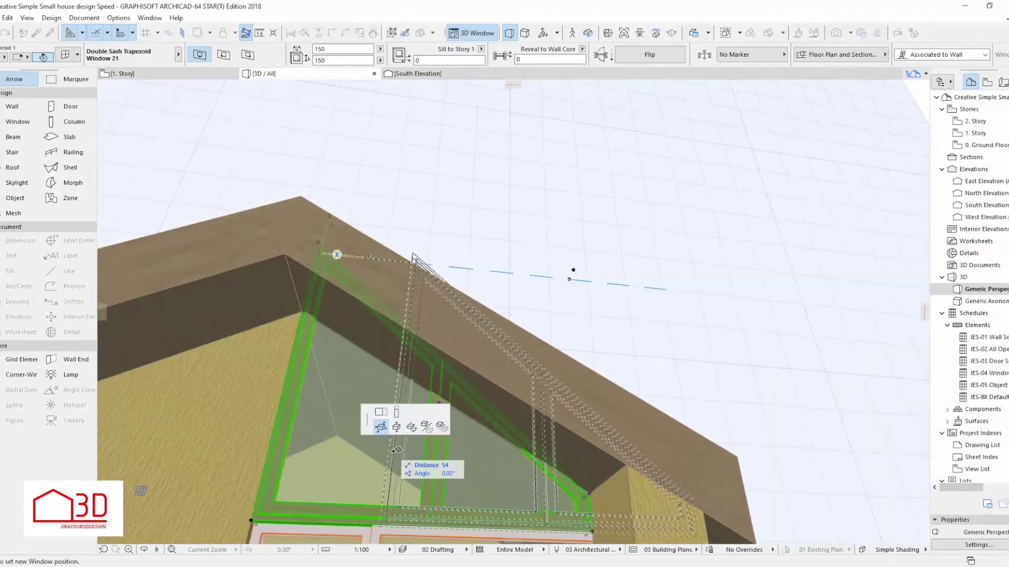
shift+middle_drag(591, 496, 294, 527)
click(306, 226)
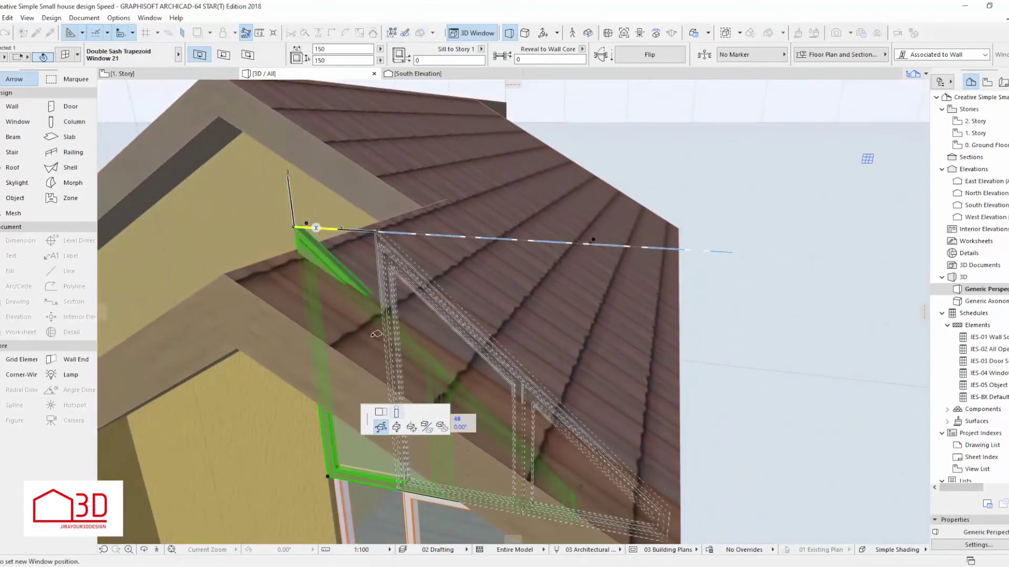
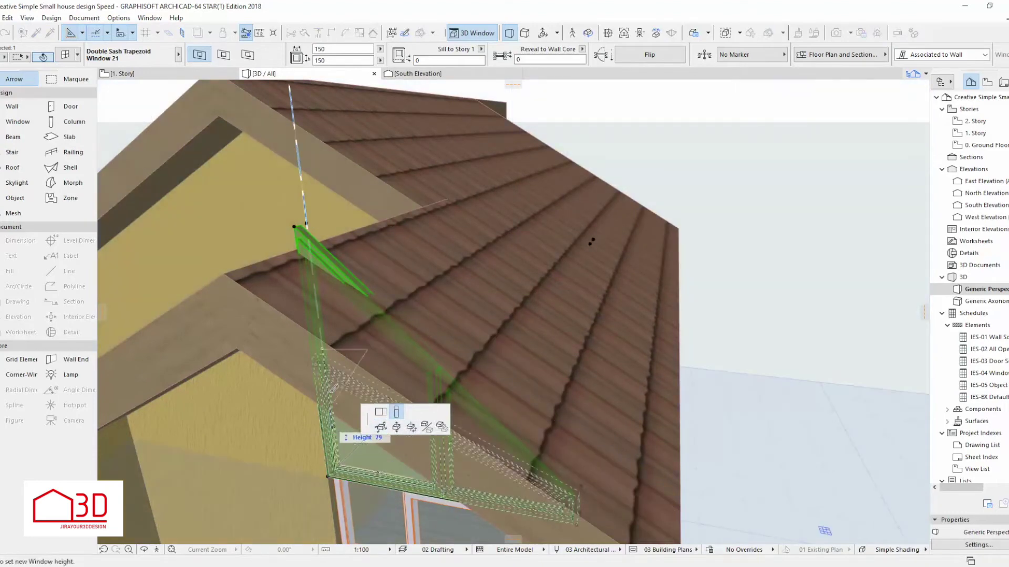
Trim the trapezoid gable window's height to 105 so it sits under the roof.
key(Escape)
click(301, 235)
scroll(349, 405, down, 3)
scroll(349, 387, up, 2)
scroll(347, 374, up, 2)
shift+middle_drag(538, 153, 567, 216)
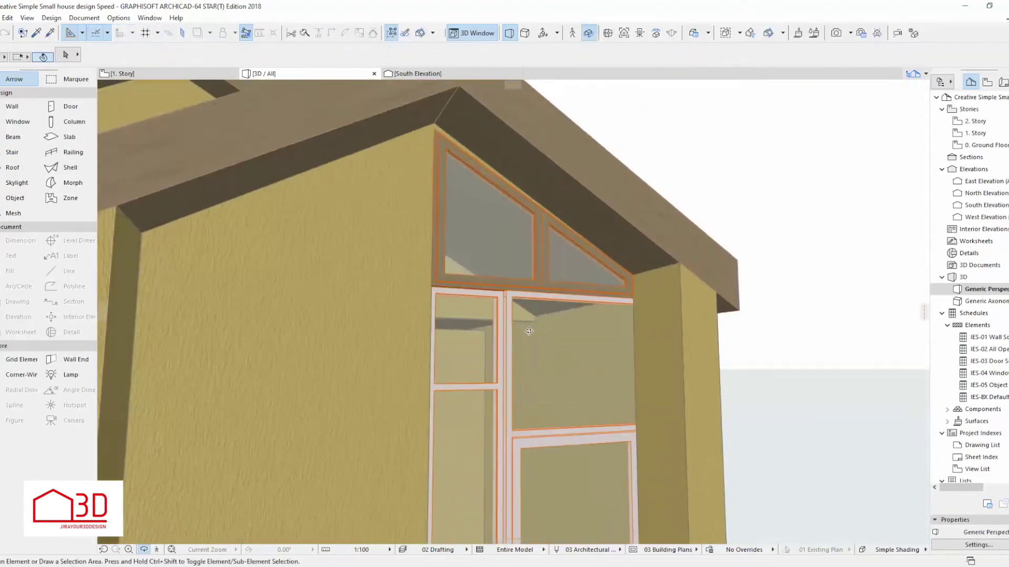
click(467, 277)
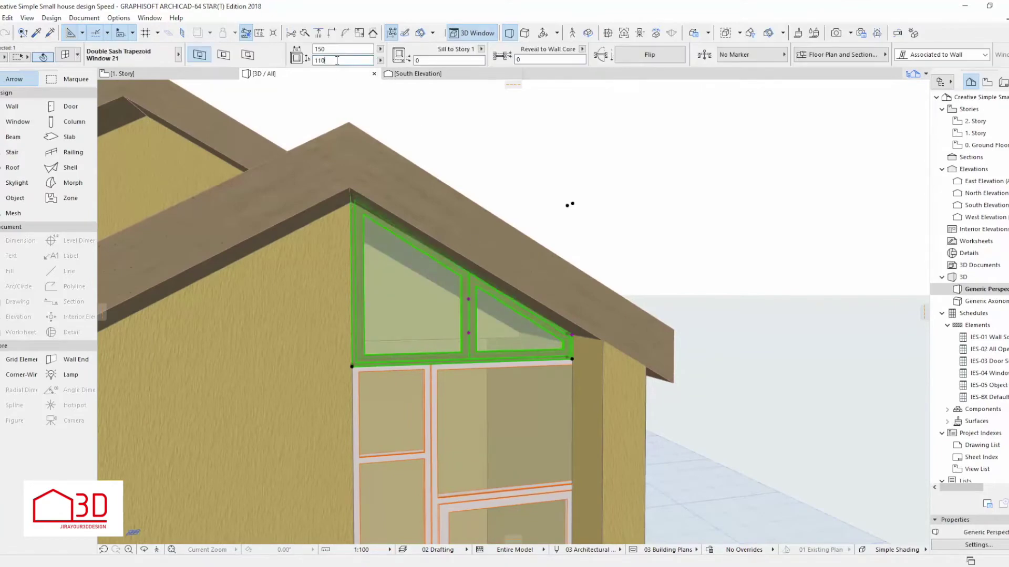
key(Escape)
scroll(558, 230, down, 2)
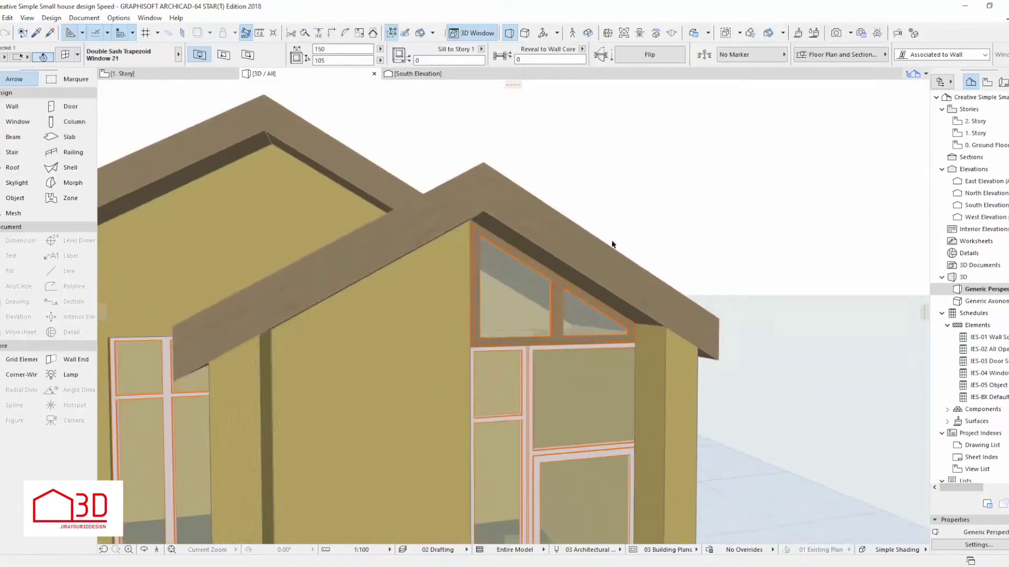
scroll(531, 369, up, 2)
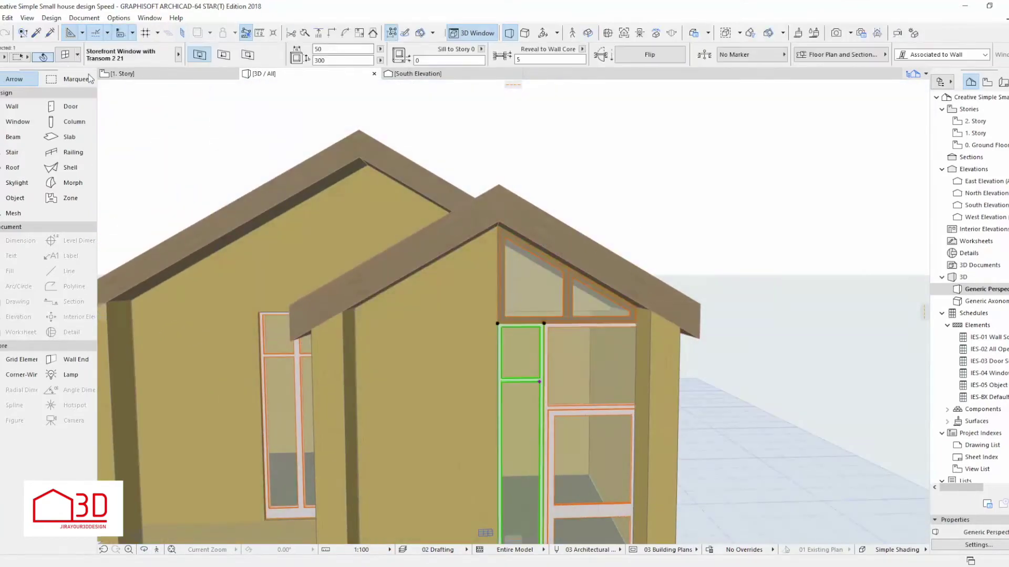
Select the trapezoid gable window and bring up its Window Selection Settings.
click(65, 54)
click(607, 275)
click(707, 490)
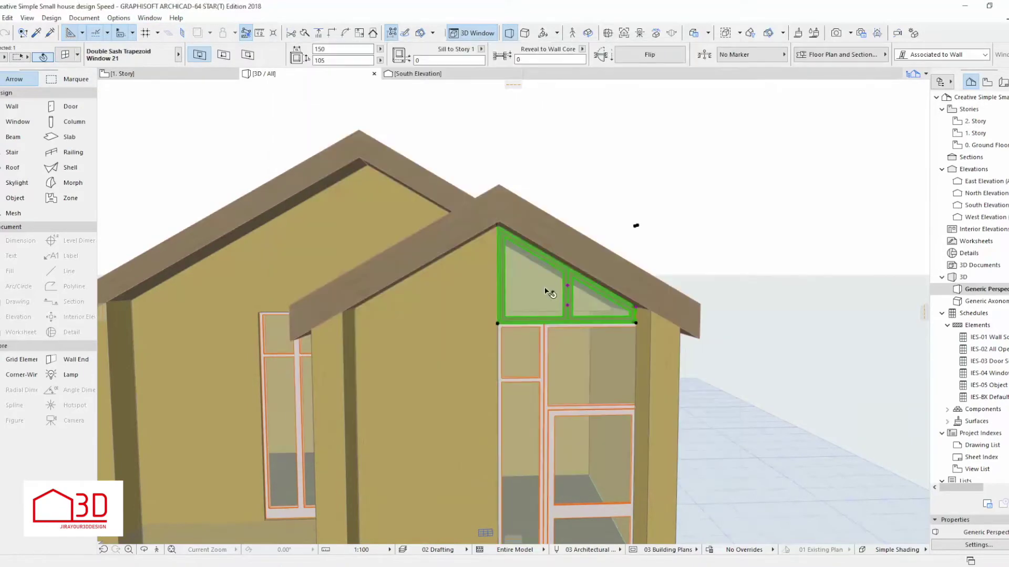
key(ctrl+t)
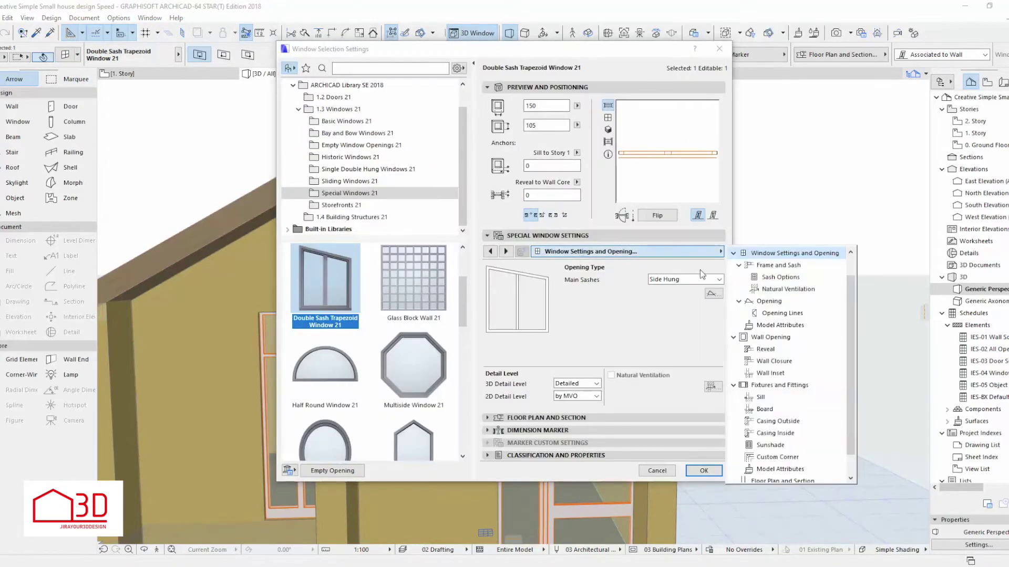
In Model Attributes, set the window's frame surface to Metal - Aluminium and apply.
click(780, 469)
click(780, 325)
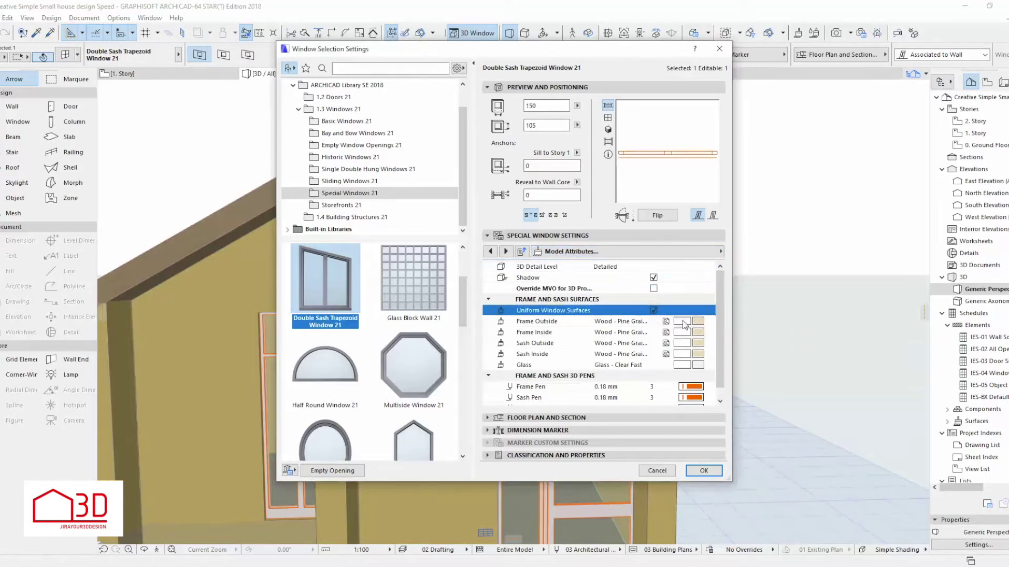
click(709, 321)
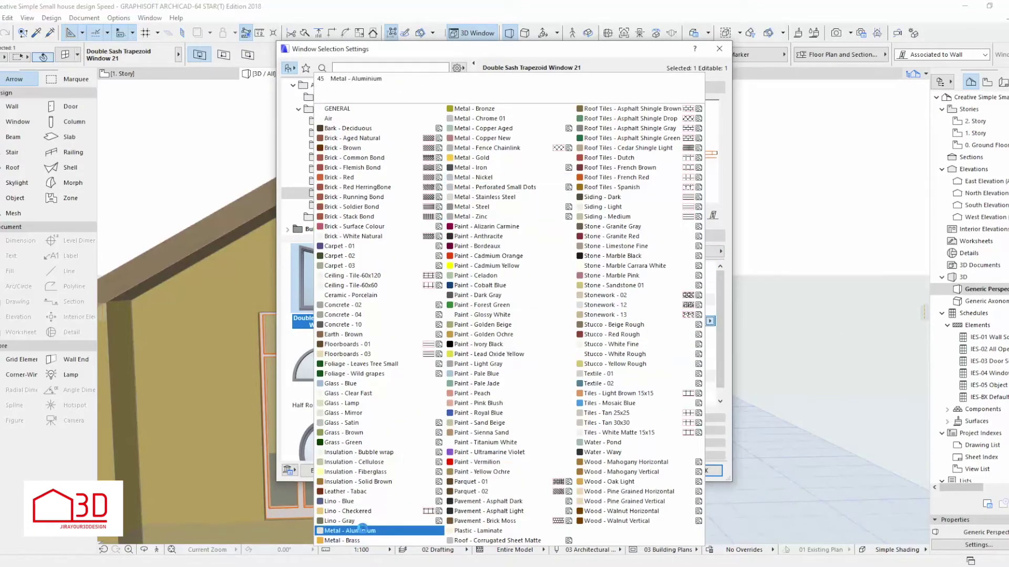
click(362, 530)
click(709, 470)
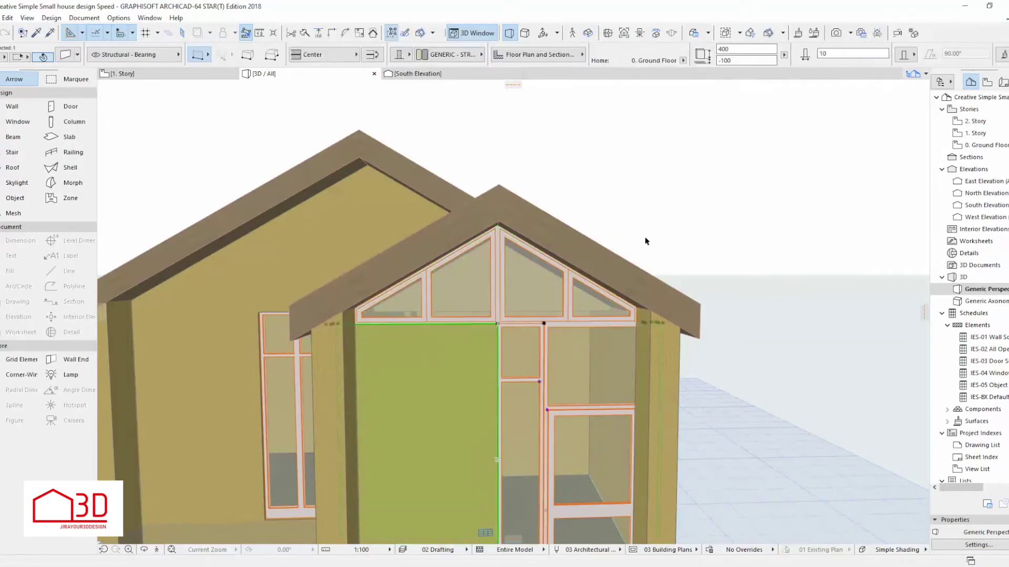
Change the right-hand gable window to the Trapezoid Window 21 type.
scroll(644, 241, down, 5)
shift+middle_drag(645, 241, 605, 239)
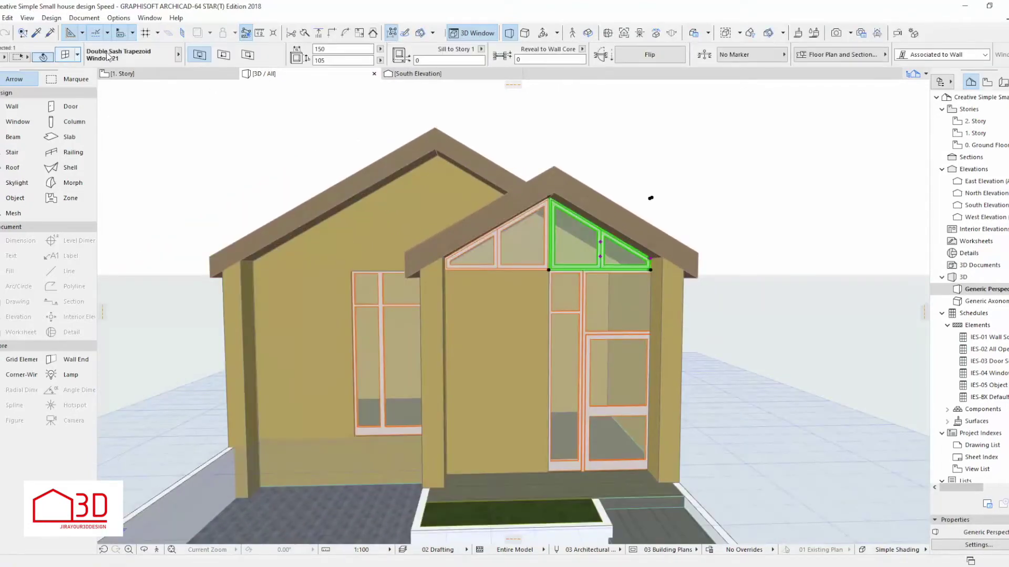
click(109, 55)
scroll(343, 295, up, 2)
click(385, 396)
click(704, 532)
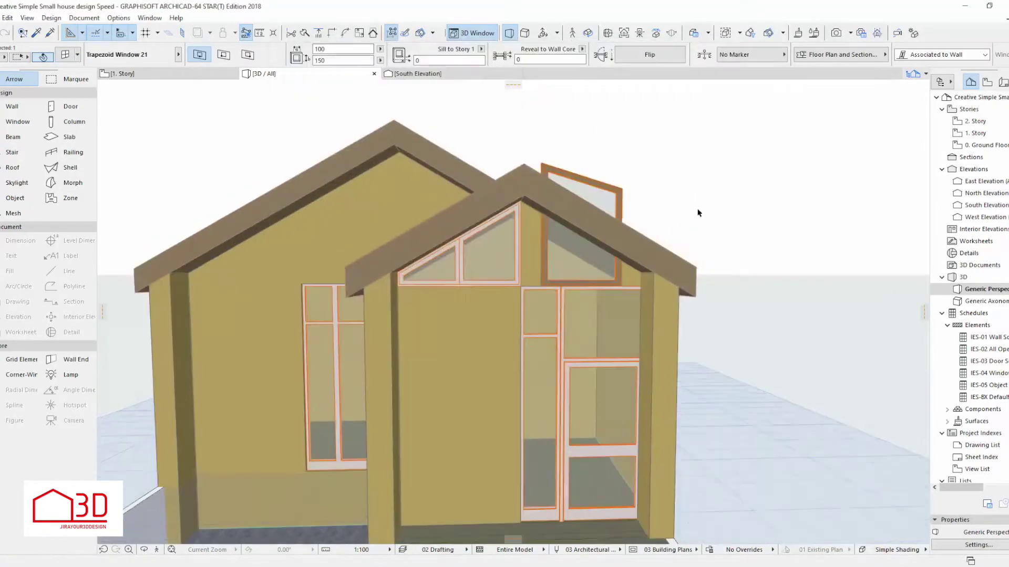
Stretch the trapezoid window to 100 by 75 beneath the roof slope.
scroll(373, 320, up, 2)
click(524, 402)
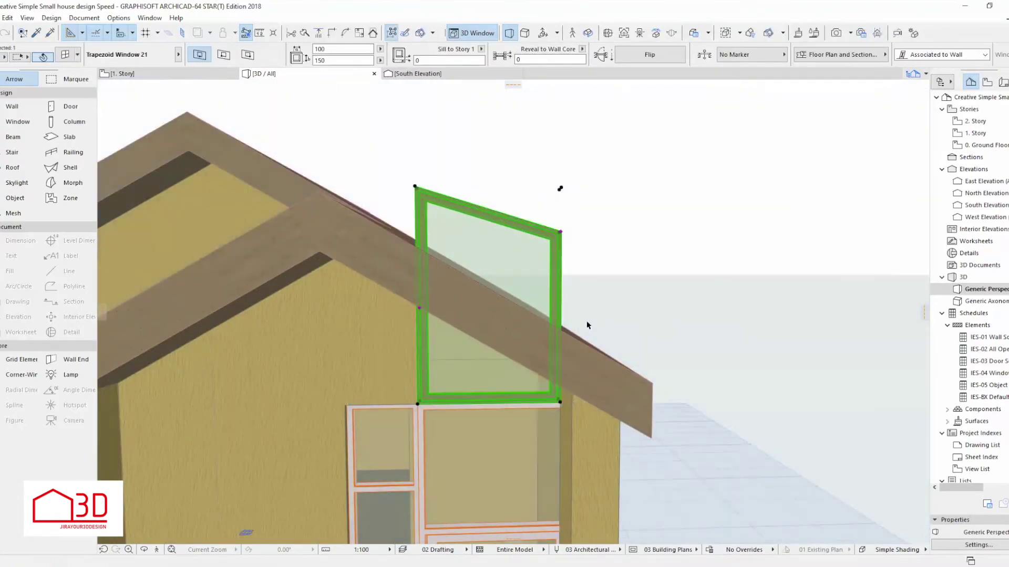
mouse_move(561, 396)
shift+middle_down()
mouse_move(469, 291)
mouse_move(598, 345)
shift+middle_up()
scroll(470, 290, down, 3)
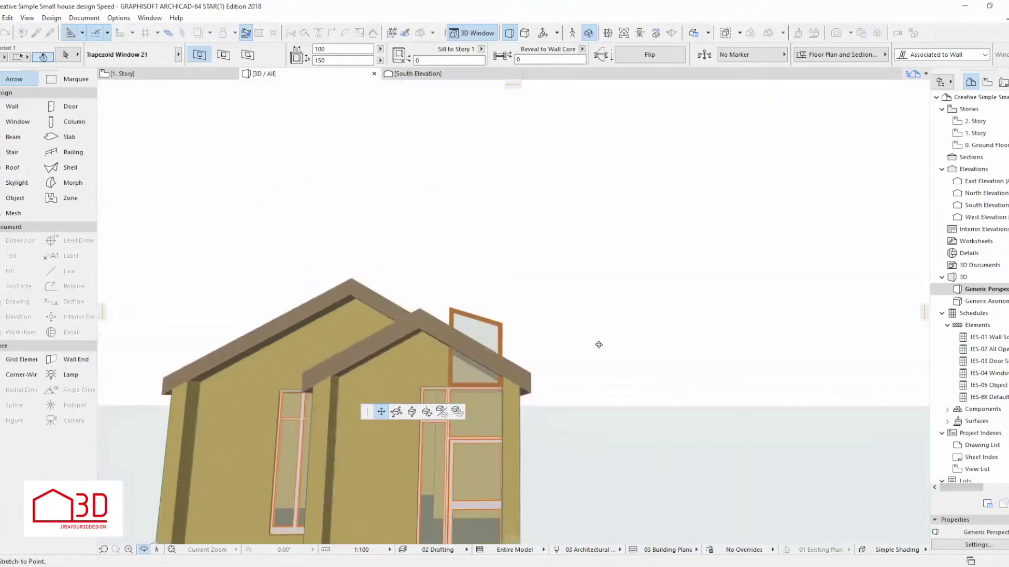
scroll(598, 345, up, 5)
click(431, 398)
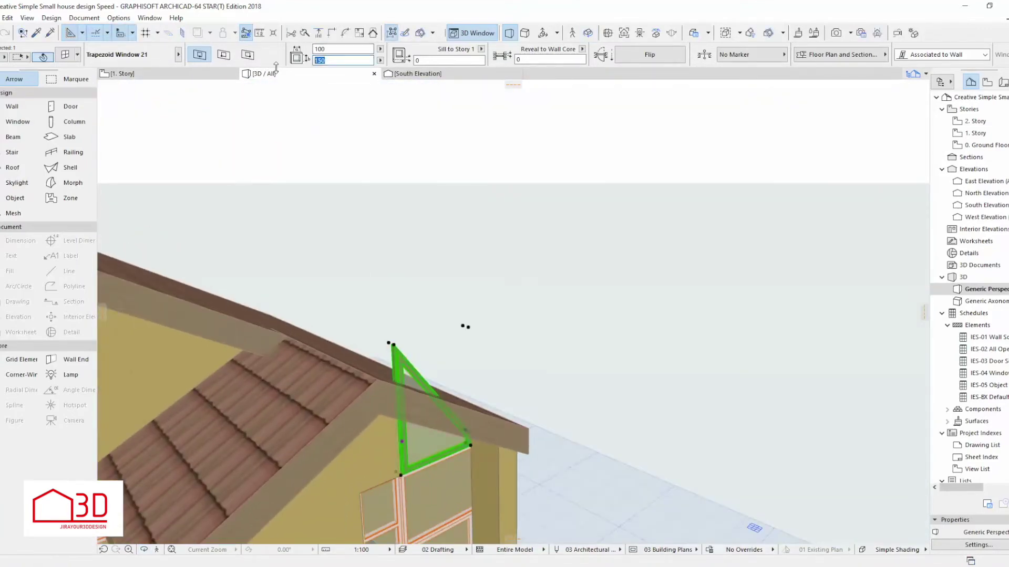
scroll(502, 344, up, 5)
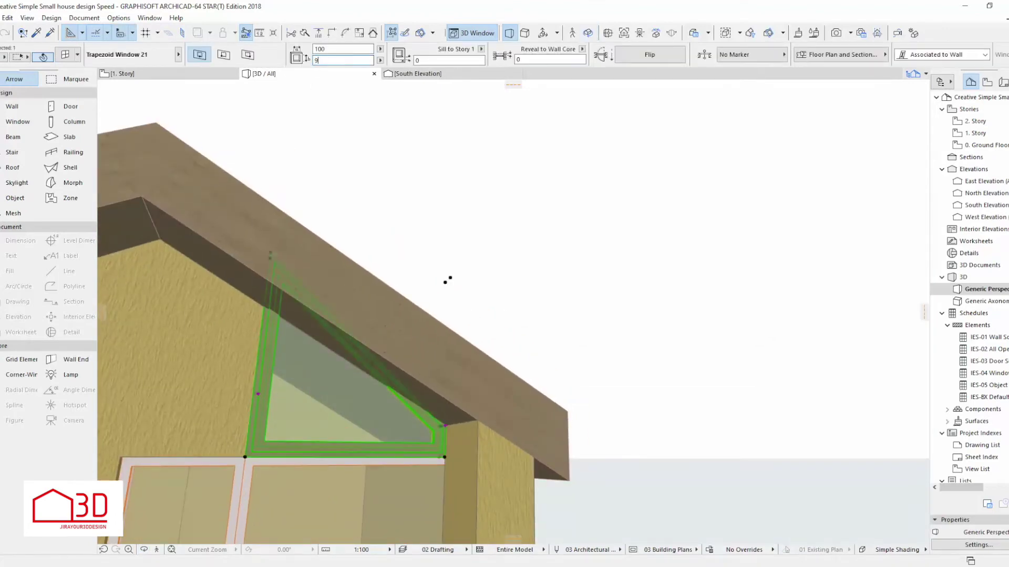
click(428, 179)
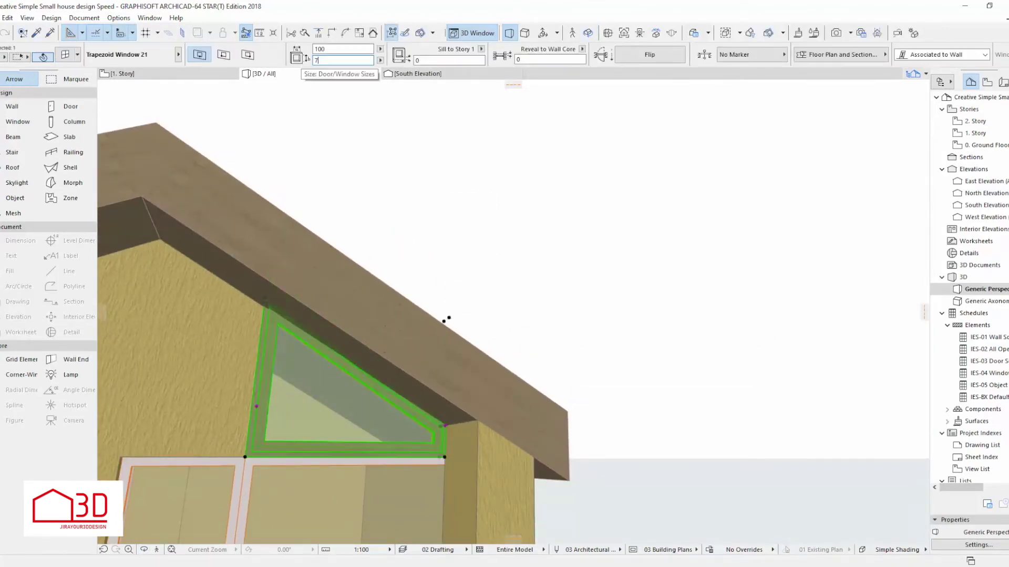
click(294, 301)
click(474, 226)
On the Ground Floor plan, shift the entrance door to the left.
mouse_move(362, 337)
shift+middle_down()
mouse_move(557, 286)
mouse_move(574, 388)
shift+middle_up()
click(574, 388)
key(F2)
key(ctrl+Down)
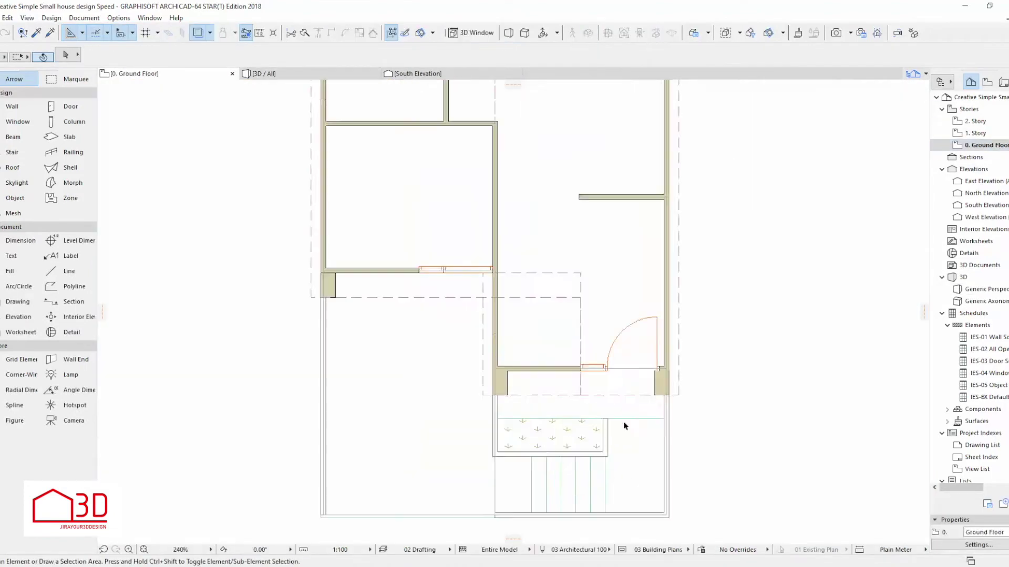
scroll(608, 387, up, 5)
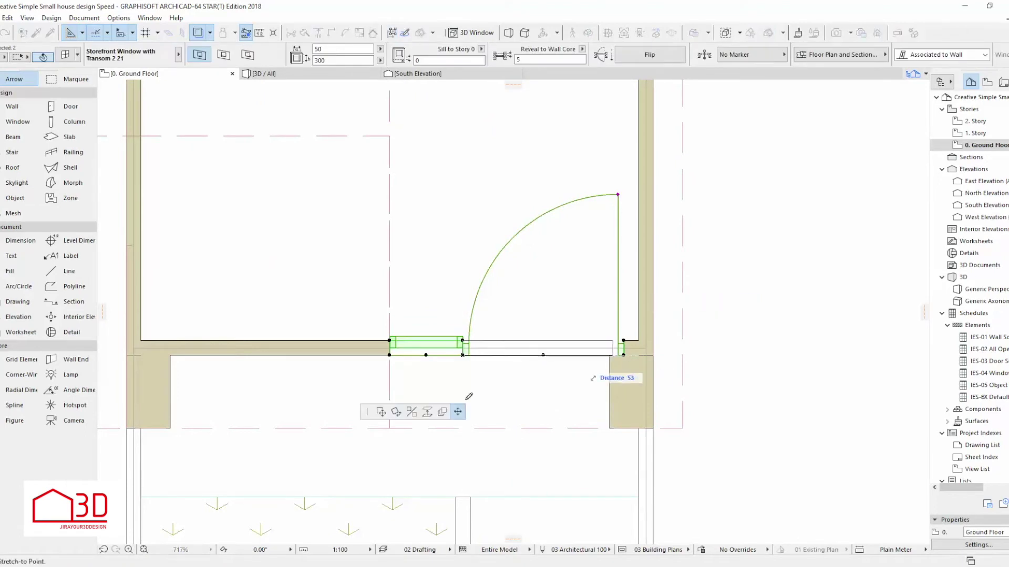
click(599, 357)
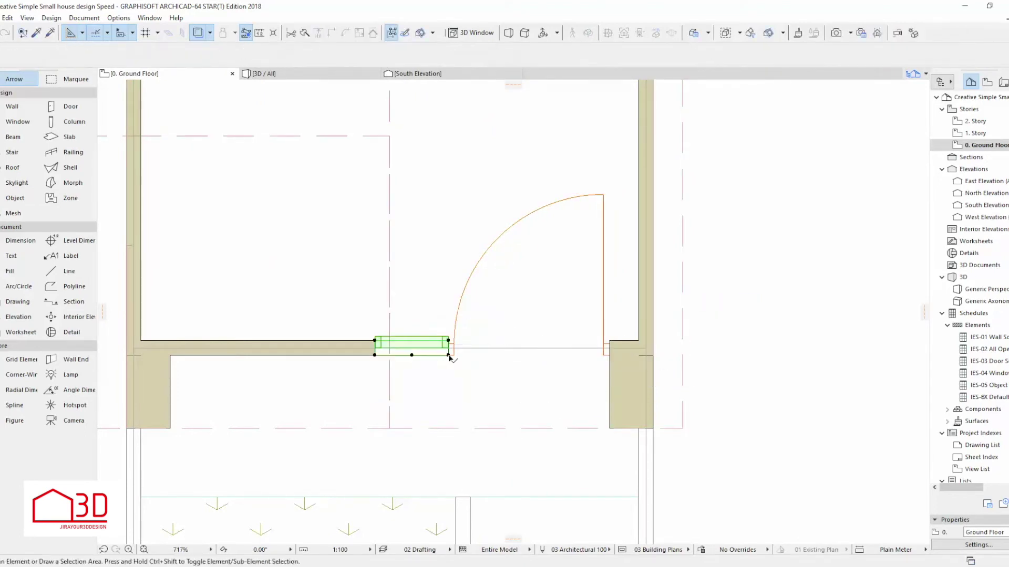
click(283, 75)
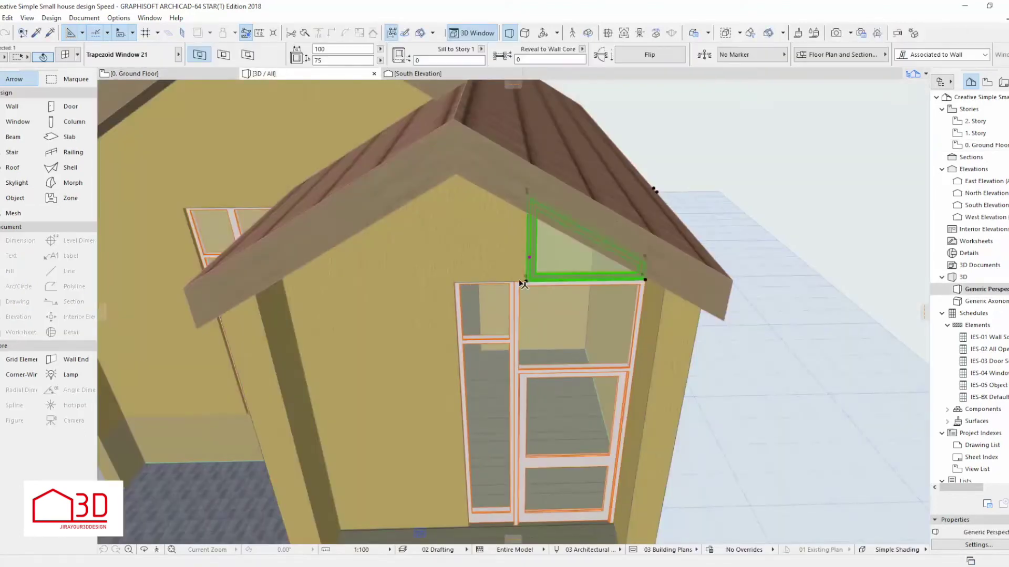
Widen the triangular gable window to 110 and raise it toward the roof at 90 high.
click(524, 283)
click(519, 279)
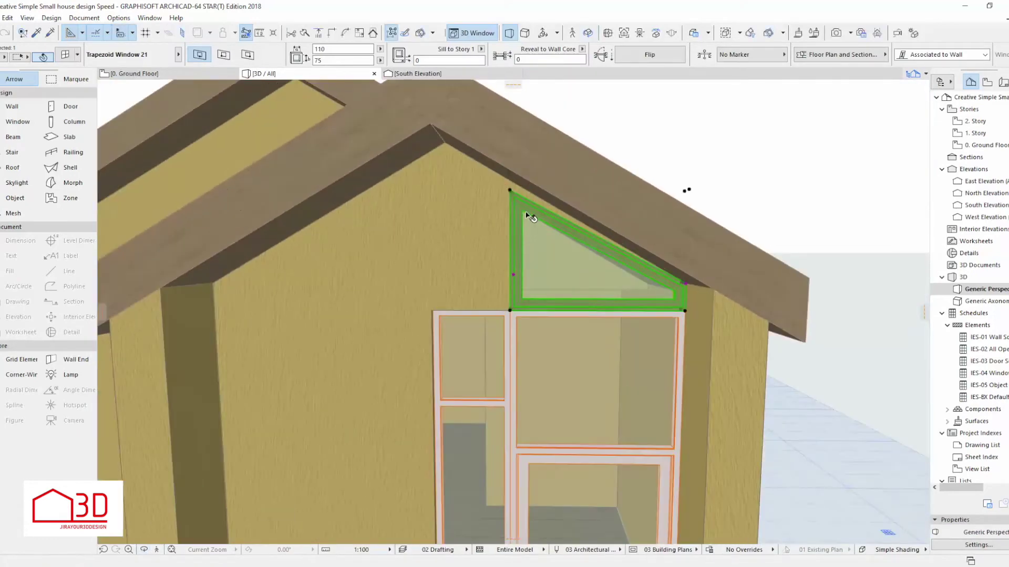
click(546, 244)
click(536, 228)
click(398, 426)
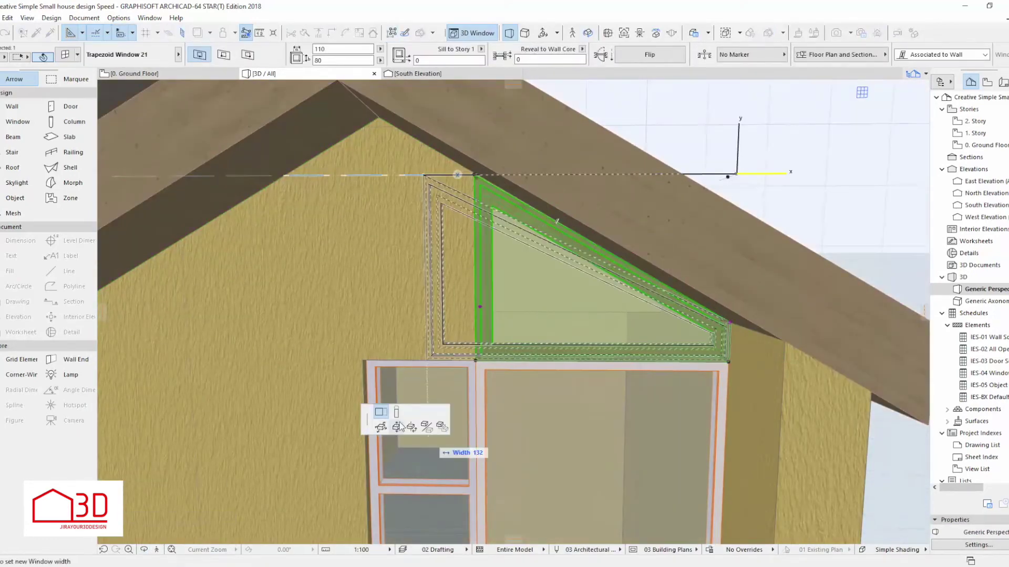
click(396, 412)
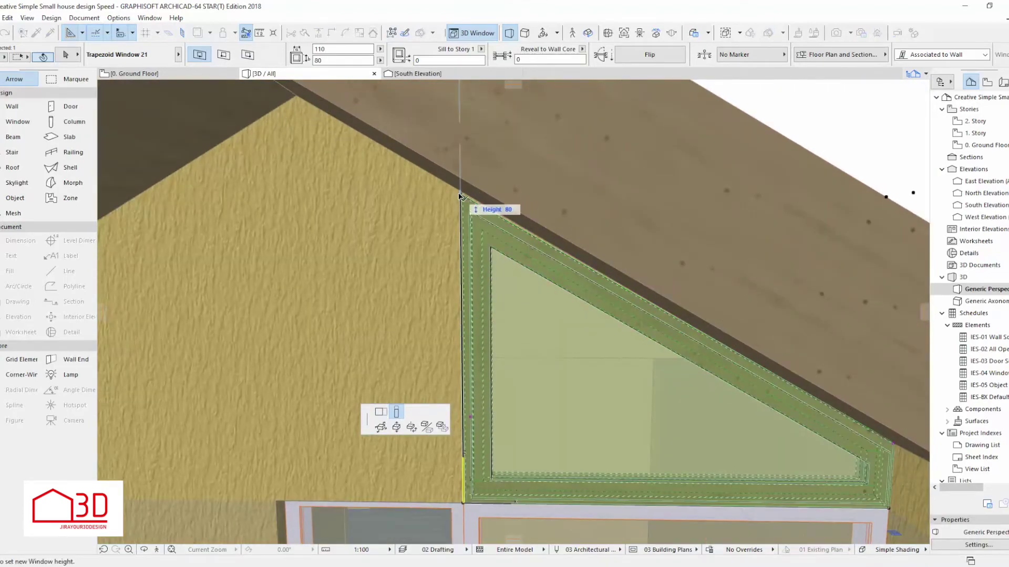
click(576, 247)
scroll(576, 247, down, 5)
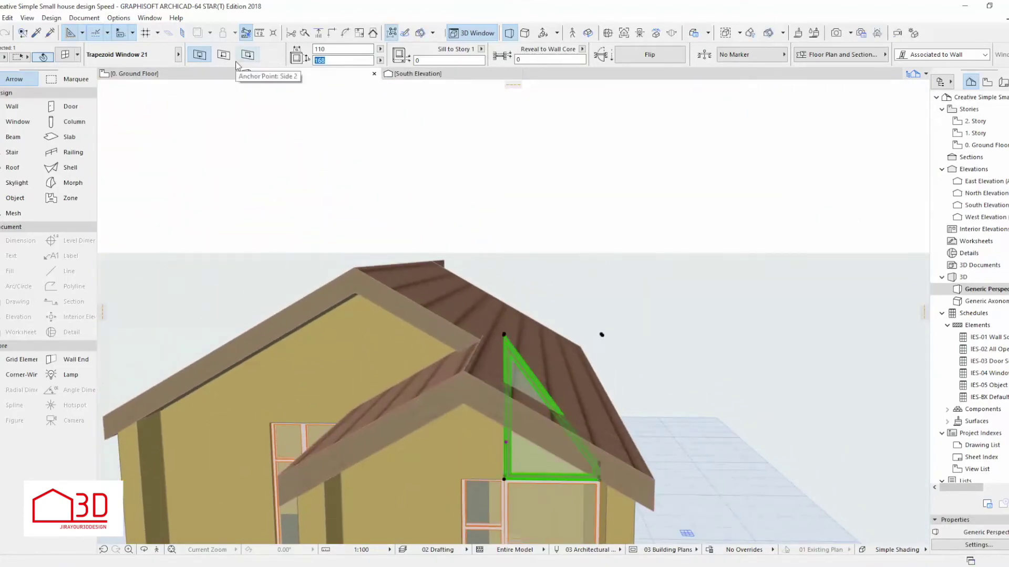
text(90)
key(Return)
Bring the window height down to 81 and open its Window Selection Settings.
scroll(338, 94, up, 5)
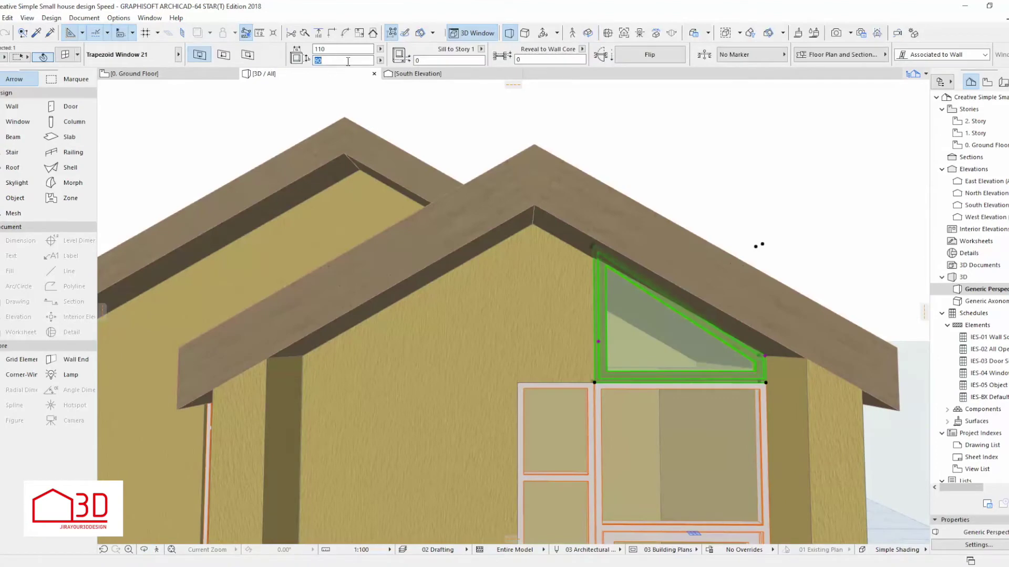
scroll(797, 356, up, 3)
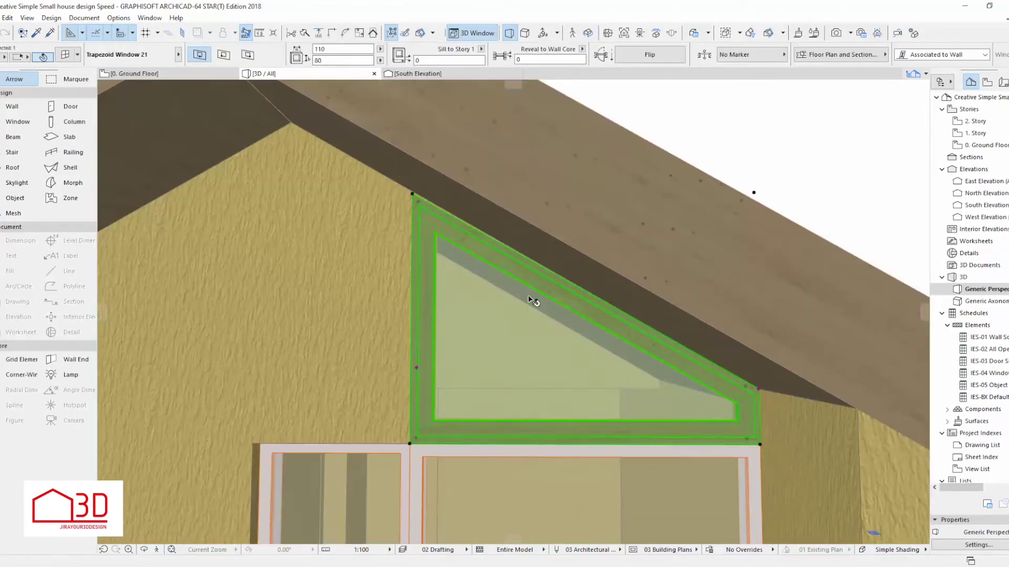
scroll(530, 300, down, 3)
scroll(409, 194, up, 3)
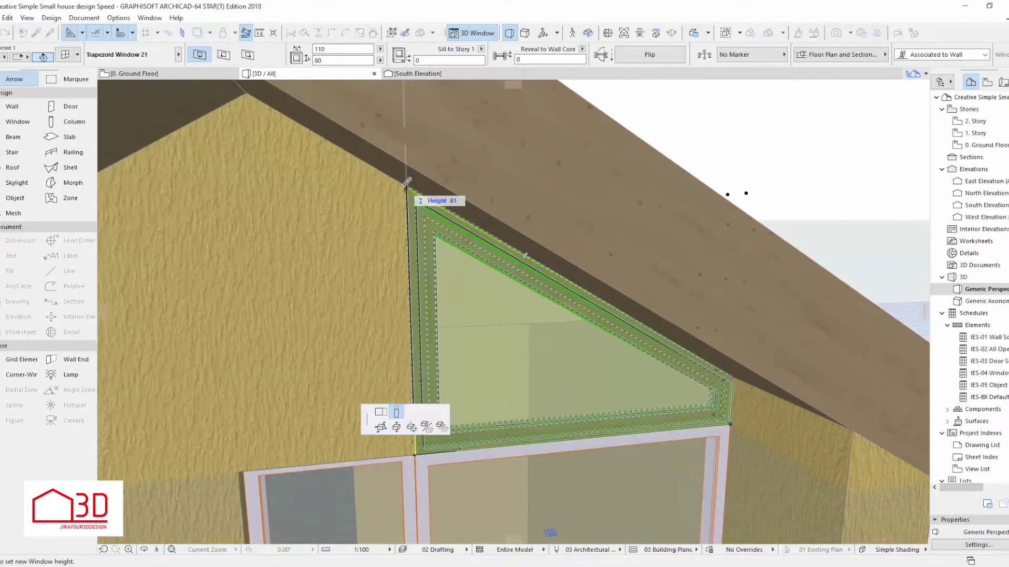
click(413, 182)
scroll(413, 181, down, 2)
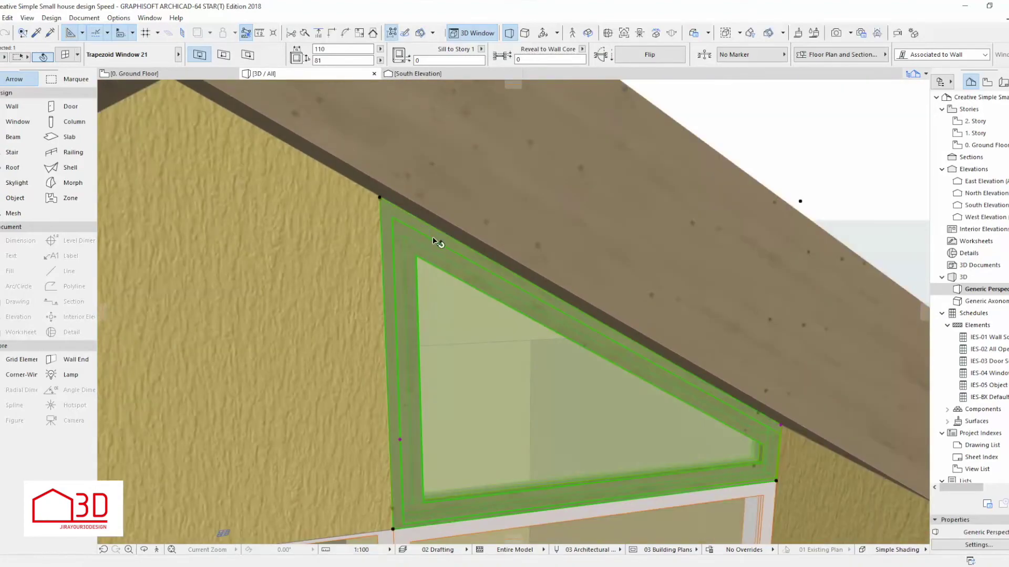
scroll(480, 275, down, 2)
scroll(480, 275, down, 2)
click(64, 53)
click(693, 234)
Browse the window's settings pages through to Reveal and confirm the settings.
click(715, 304)
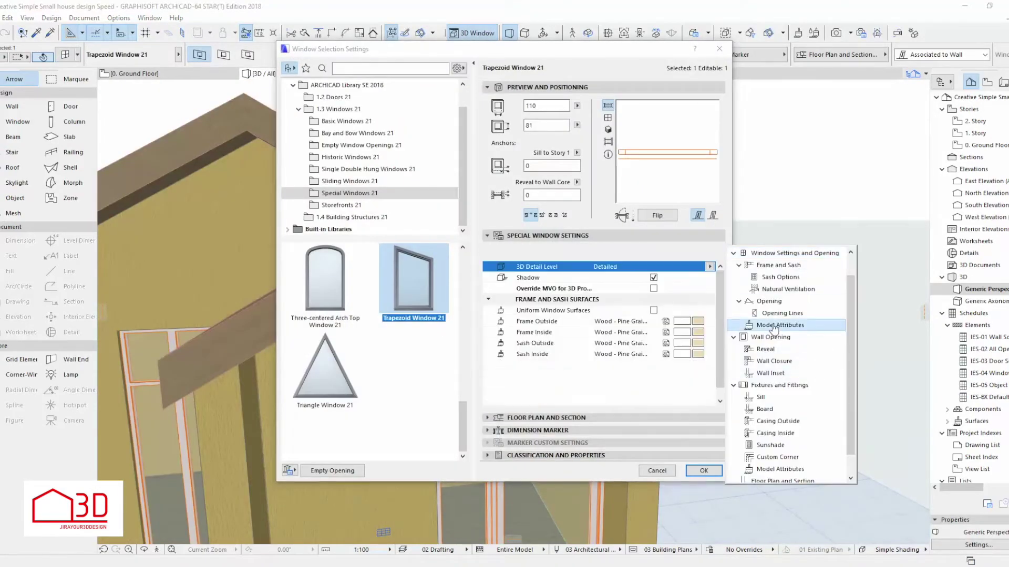
click(688, 362)
click(422, 400)
click(506, 251)
click(631, 251)
click(762, 253)
click(682, 251)
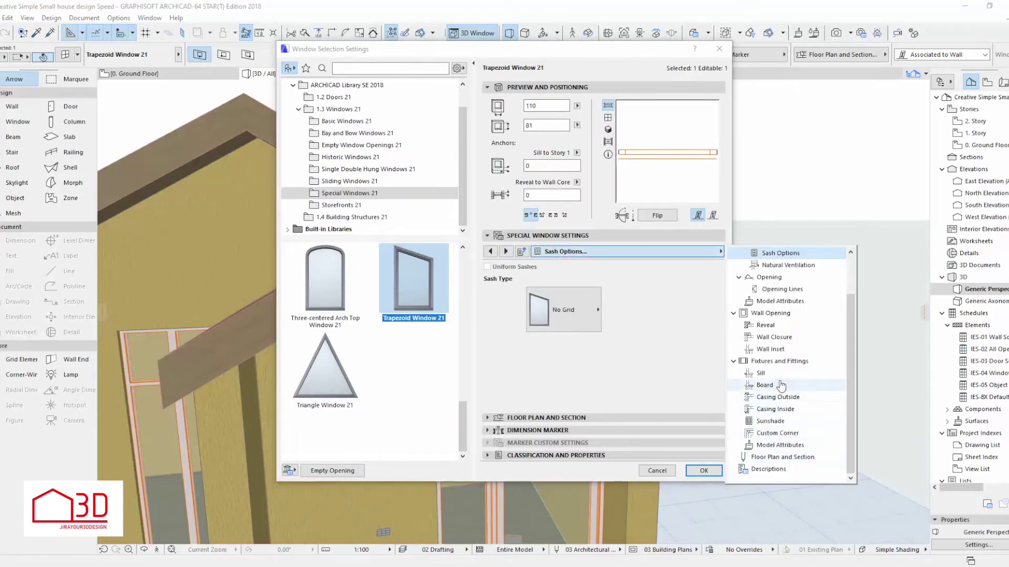
click(780, 444)
click(770, 335)
click(771, 325)
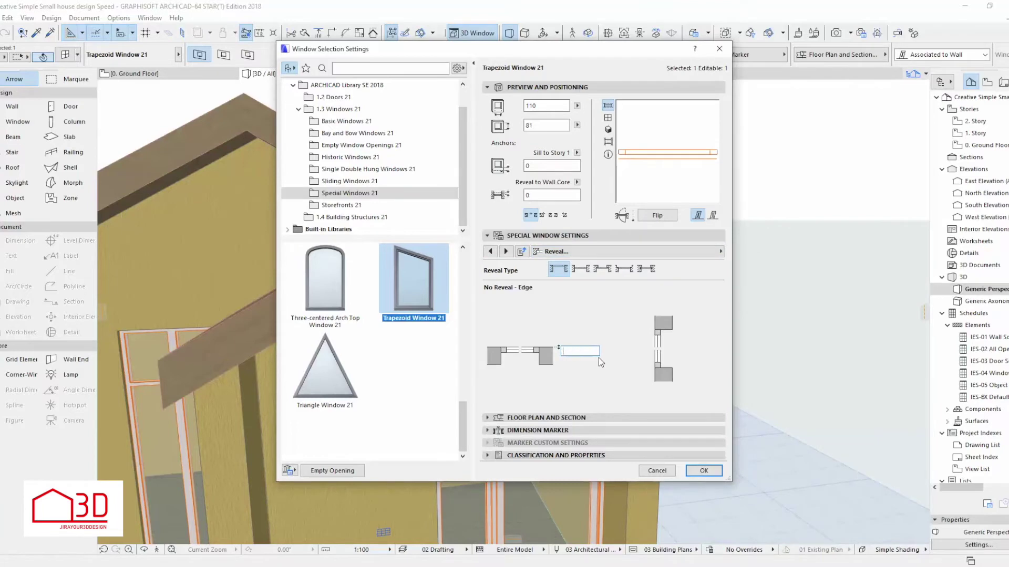
key(Return)
scroll(657, 384, up, 5)
click(64, 56)
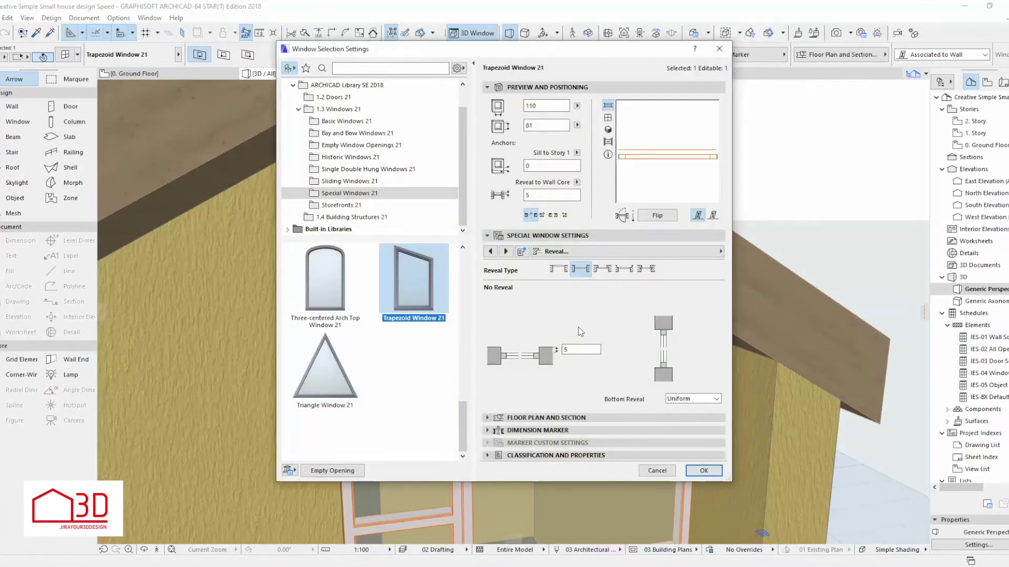
click(703, 470)
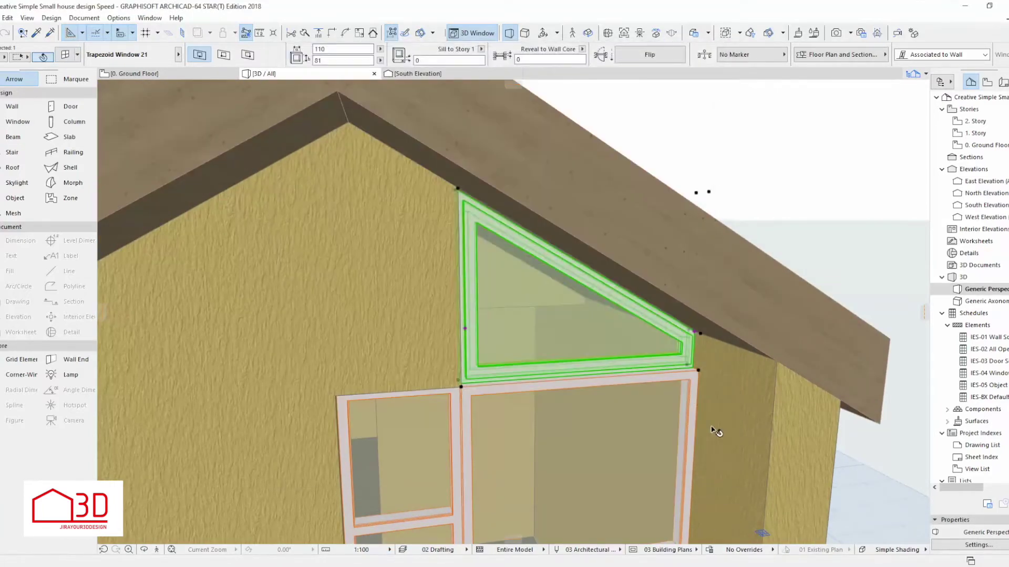
Reselect the trapezoid gable window and set its Reveal to Wall Core to 5.
shift+middle_drag(717, 455, 586, 474)
scroll(586, 474, down, 3)
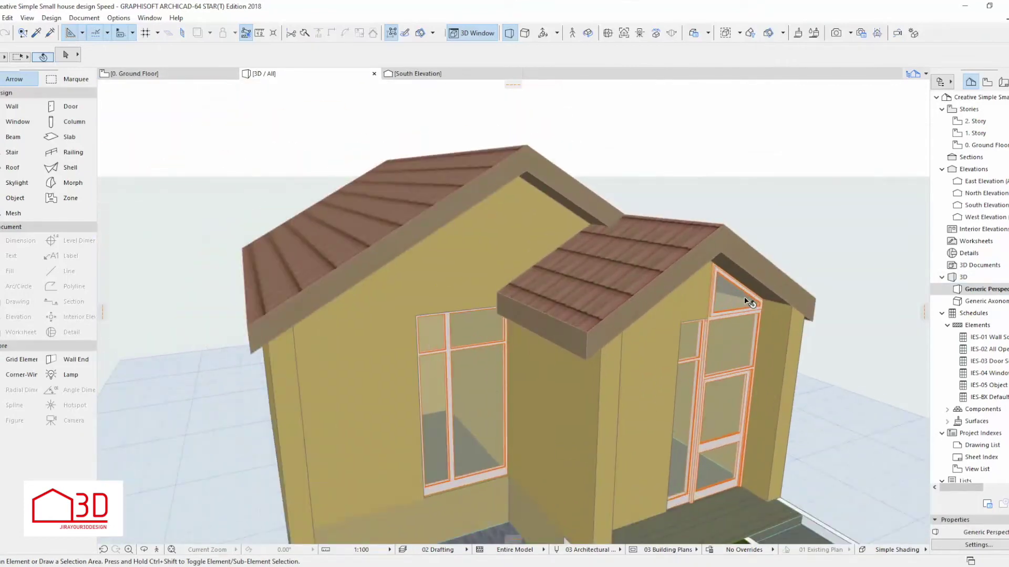
click(715, 266)
key(ctrl+t)
click(549, 255)
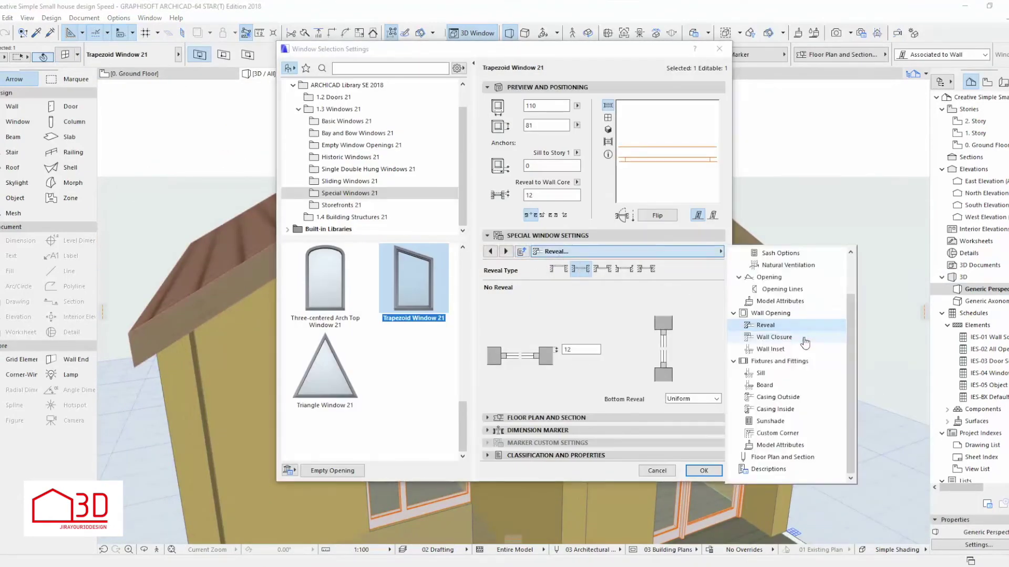
click(764, 325)
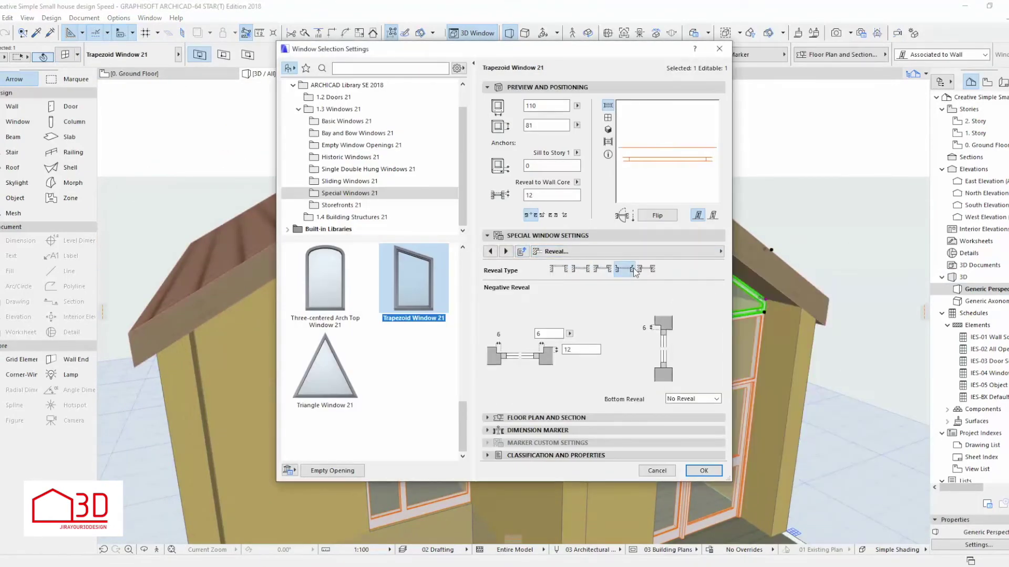
click(579, 350)
text(5)
key(Return)
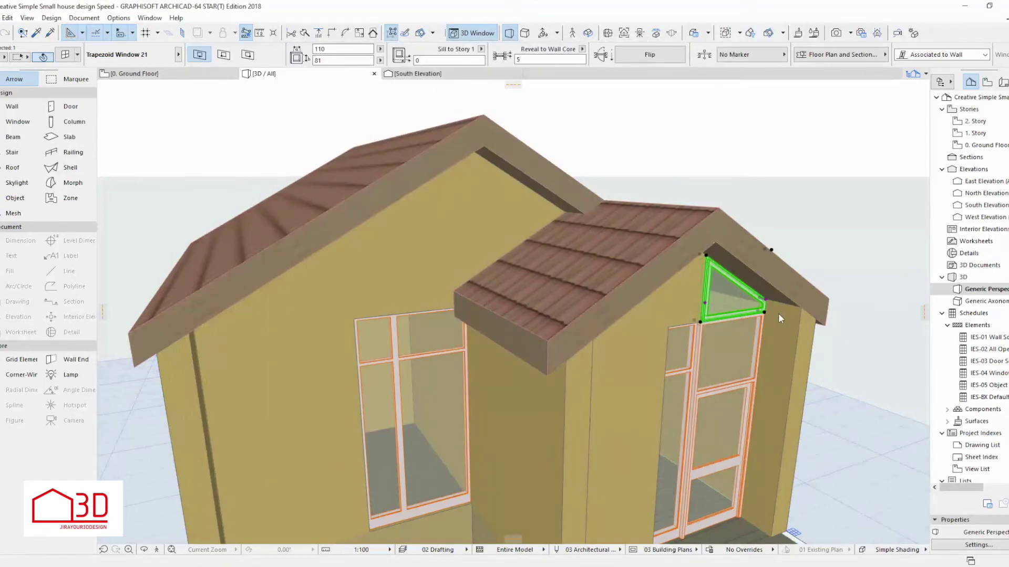
Switch the plan to the 1. Story and check the selected window's settings.
scroll(777, 313, up, 5)
scroll(757, 320, up, 3)
scroll(625, 326, up, 3)
scroll(625, 326, down, 5)
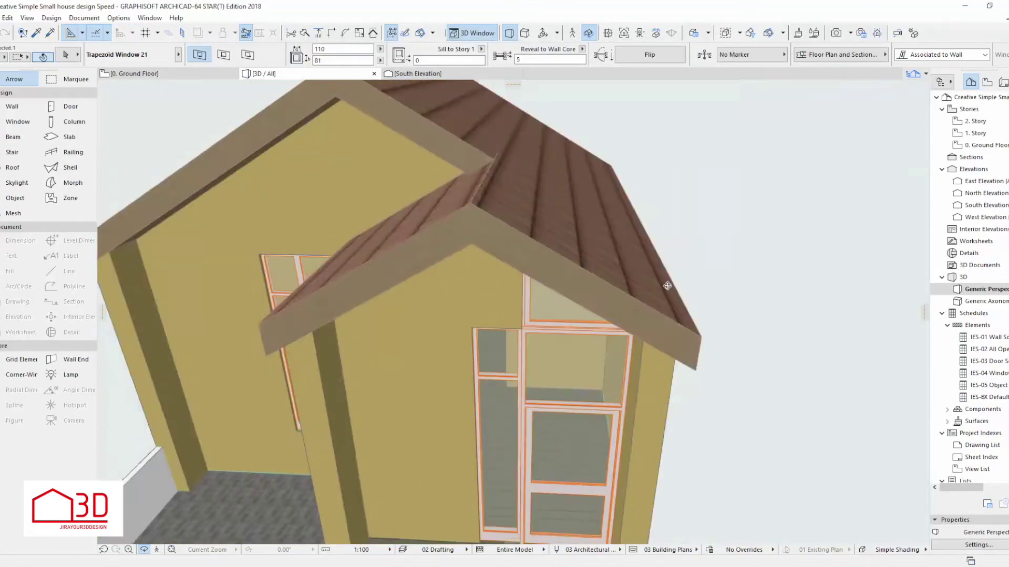
scroll(624, 248, down, 2)
click(156, 72)
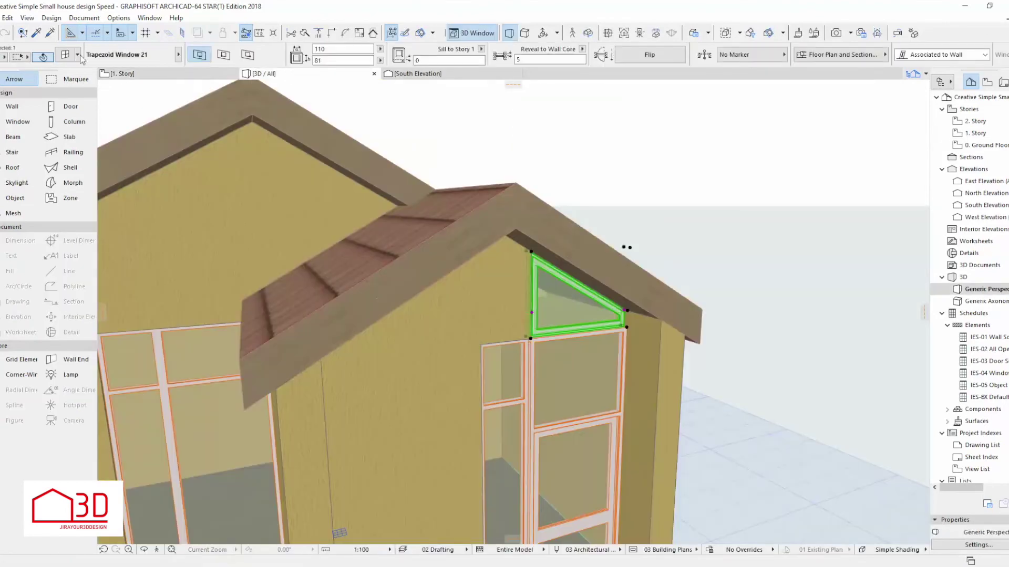
key(ctrl+t)
key(Return)
Copy the trapezoid window 109 to the left in the front gable.
click(603, 241)
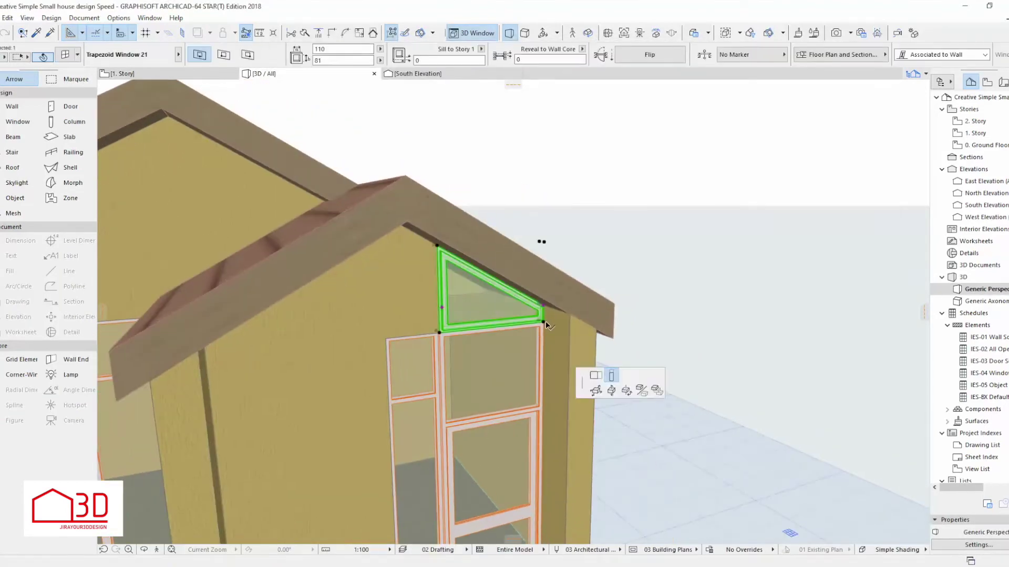
scroll(478, 292, up, 5)
click(558, 337)
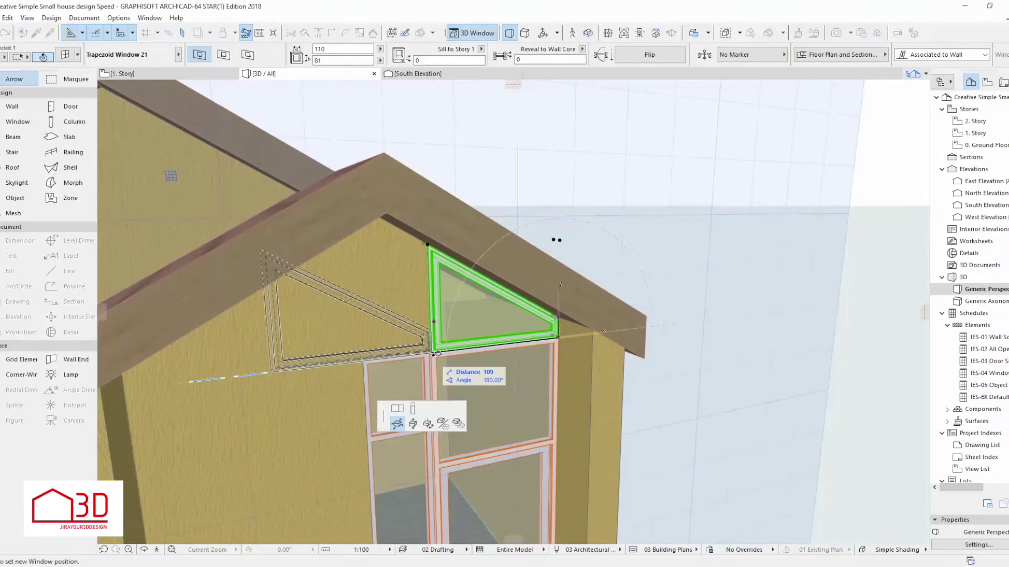
click(435, 357)
Orbit toward the gable windows and reopen the trapezoid window's settings.
key(o)
mouse_move(492, 351)
mouse_down()
mouse_move(402, 371)
mouse_move(518, 352)
mouse_up()
key(o)
click(518, 352)
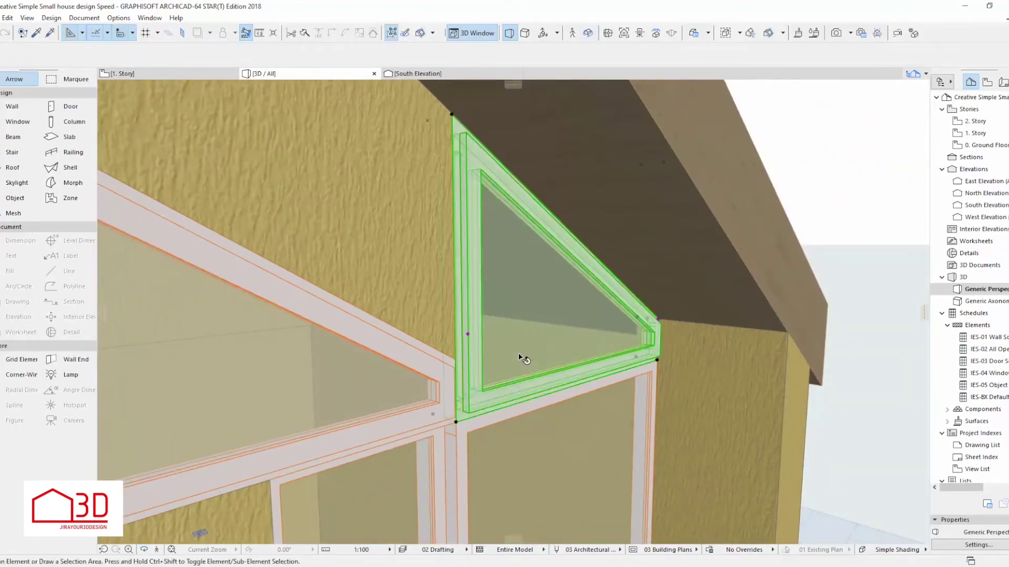
key(ctrl+t)
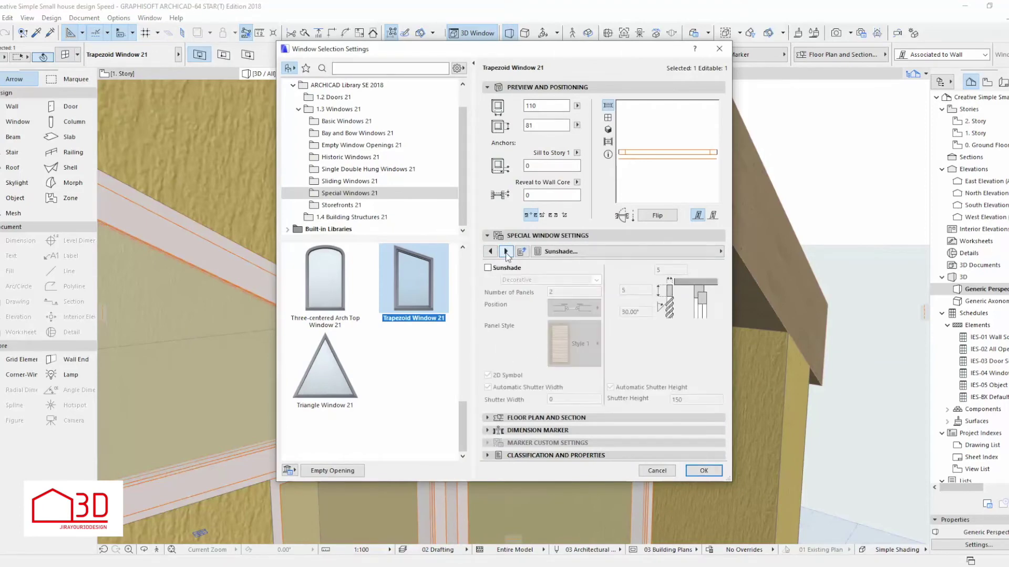
Review the window's wall opening settings and confirm them.
click(505, 252)
click(601, 251)
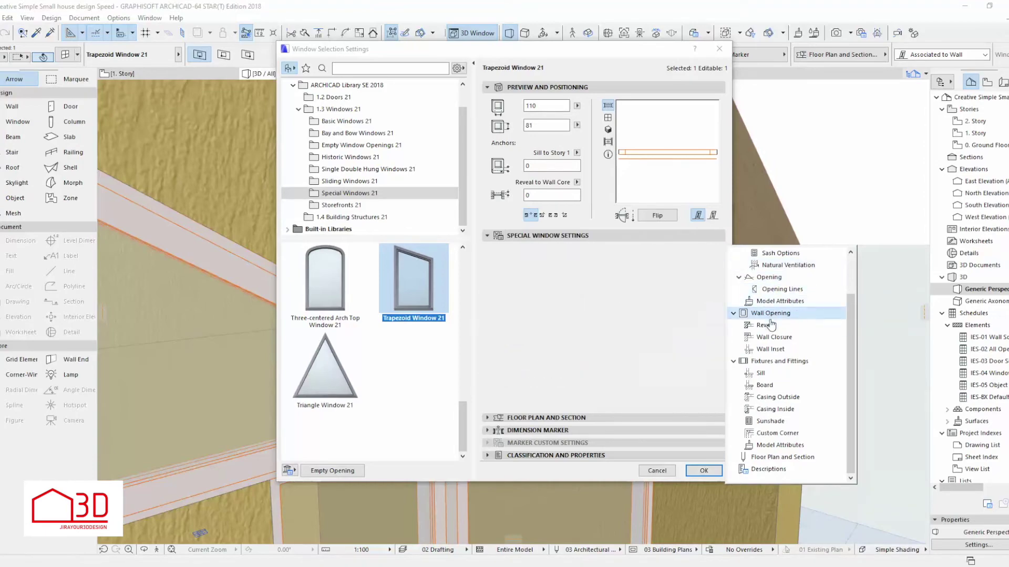
click(770, 313)
click(703, 470)
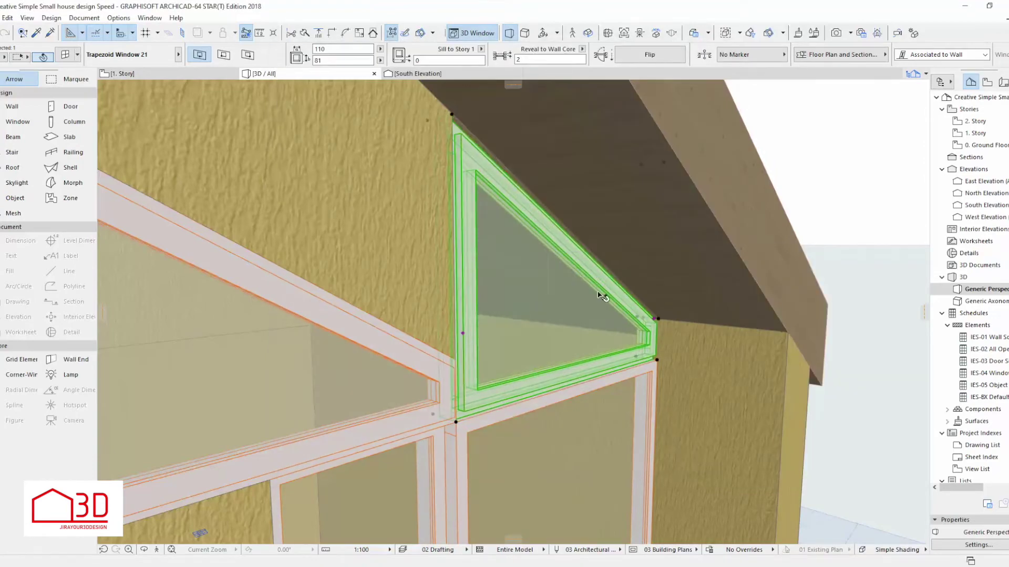
click(65, 55)
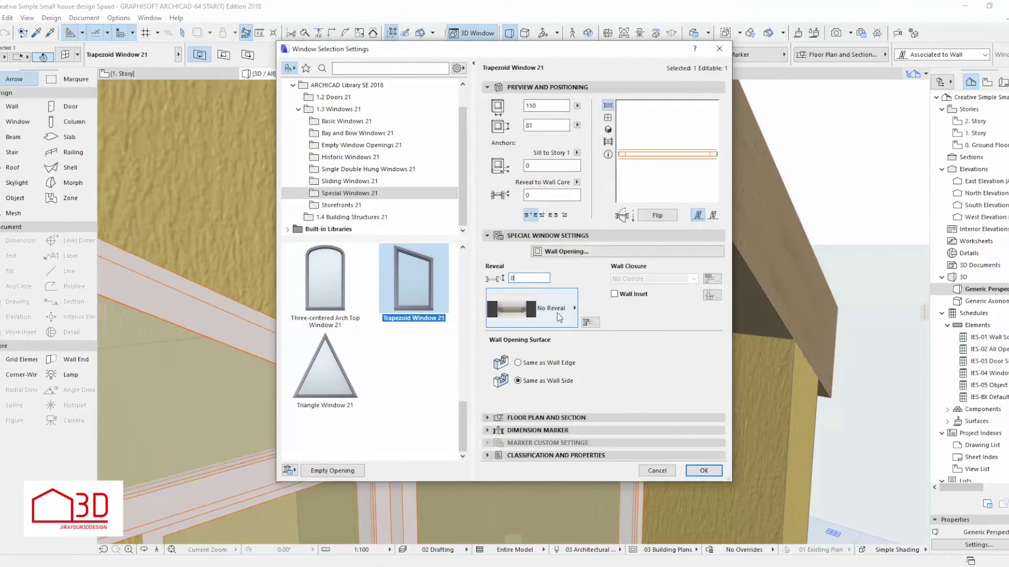
key(Return)
Stretch the copied left window up to the roof and reposition its bottom corner.
scroll(524, 362, up, 5)
click(524, 359)
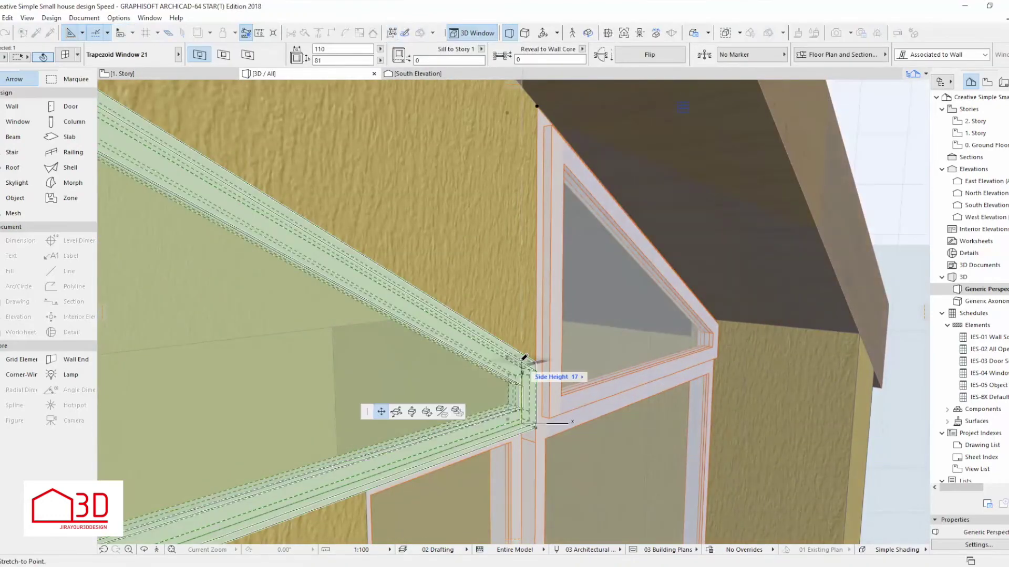
scroll(523, 360, down, 2)
click(524, 194)
click(207, 513)
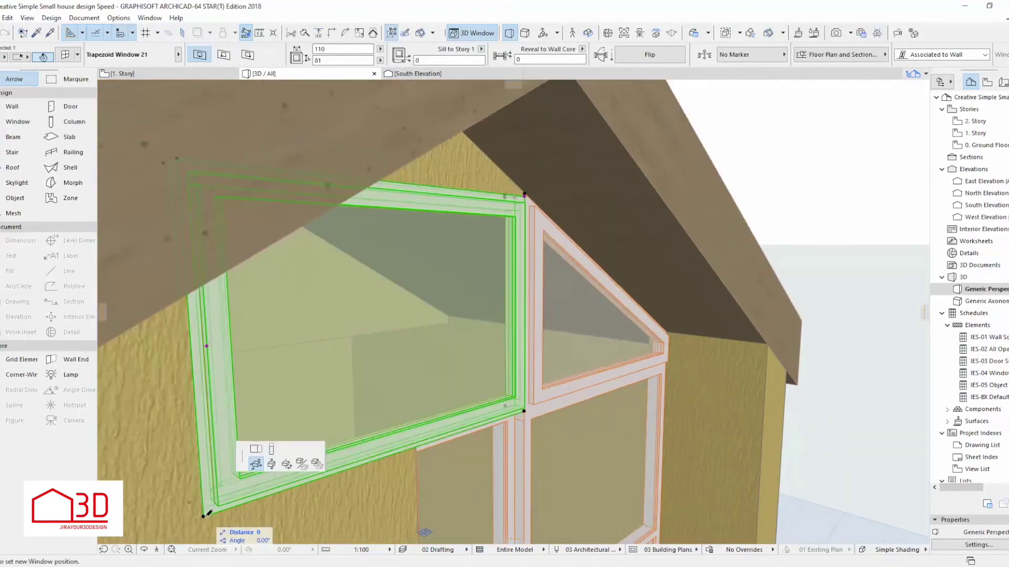
click(418, 436)
scroll(408, 271, up, 3)
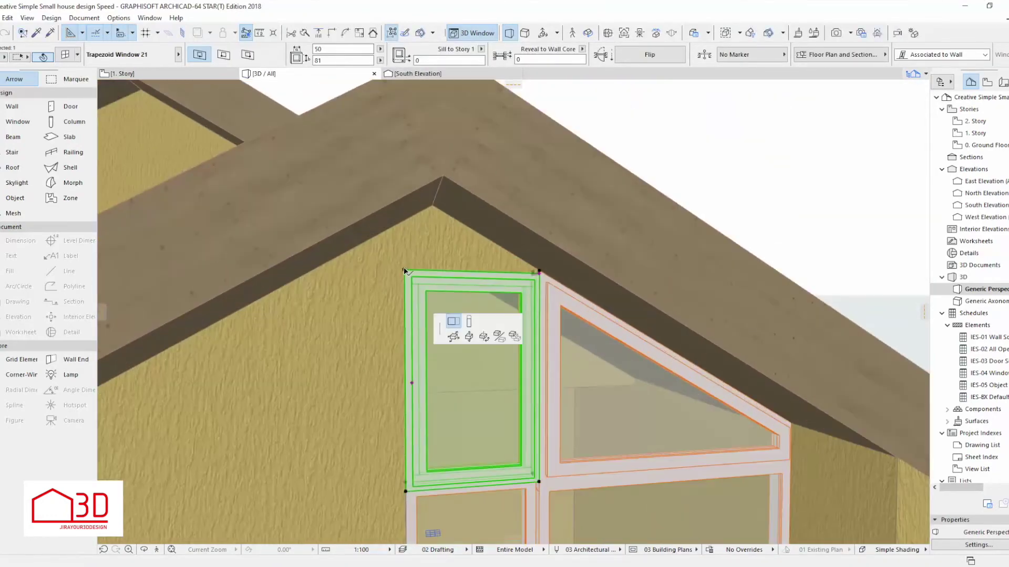
Size the left gable window to 40 wide by 104 high under the roof slope.
click(469, 321)
click(423, 363)
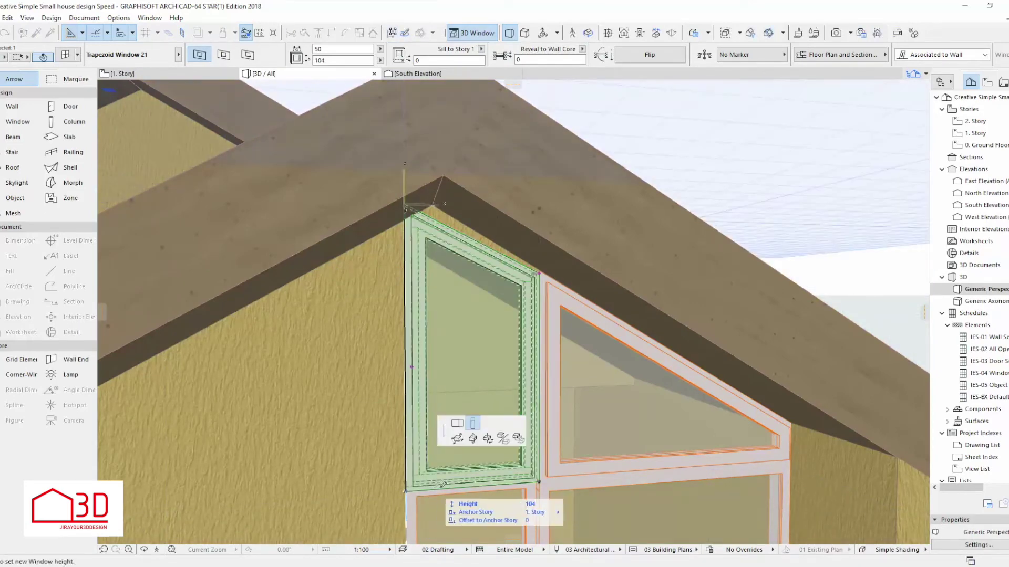
click(434, 200)
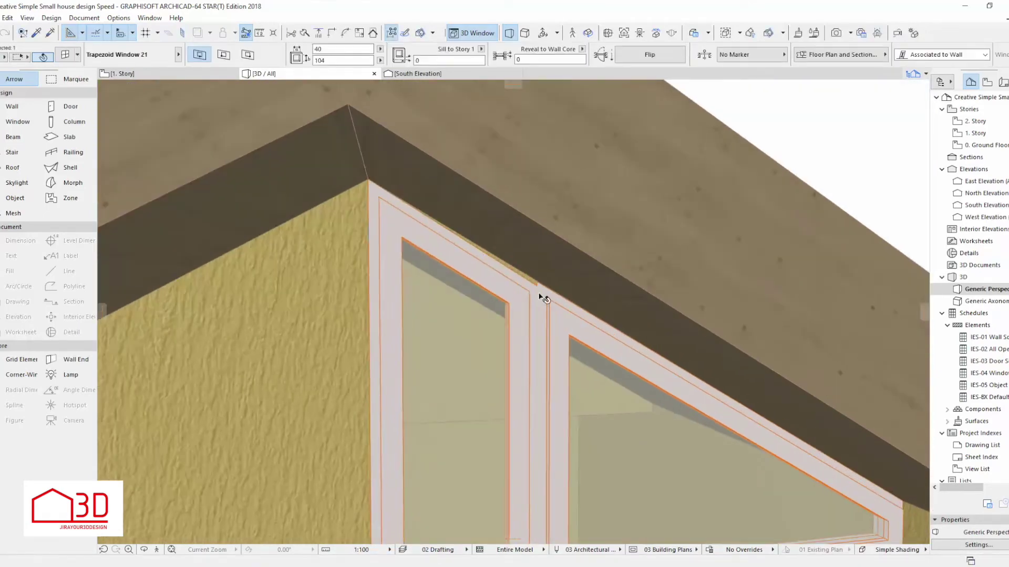
scroll(542, 293, up, 3)
click(539, 283)
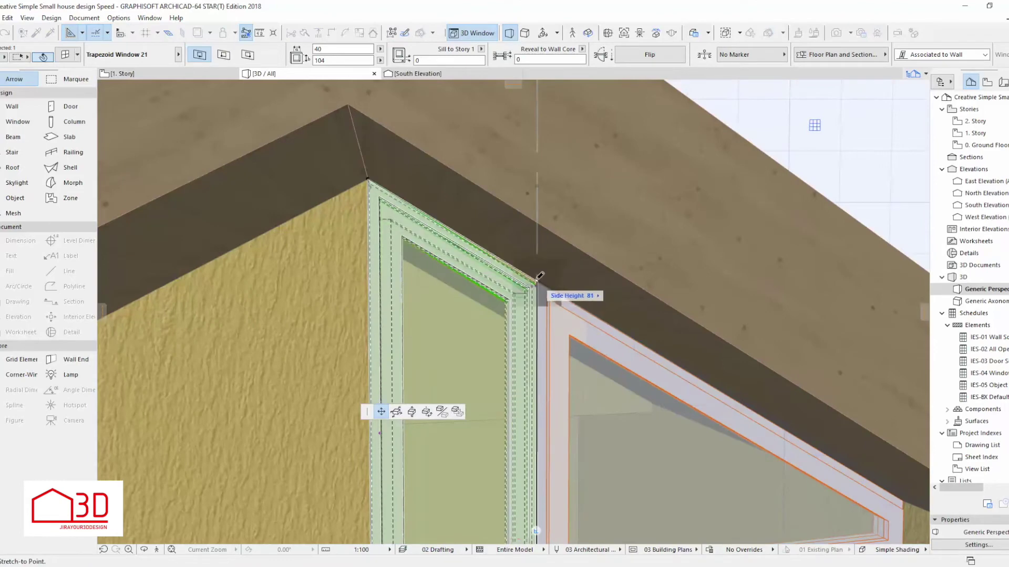
click(540, 276)
scroll(450, 286, up, 3)
click(466, 257)
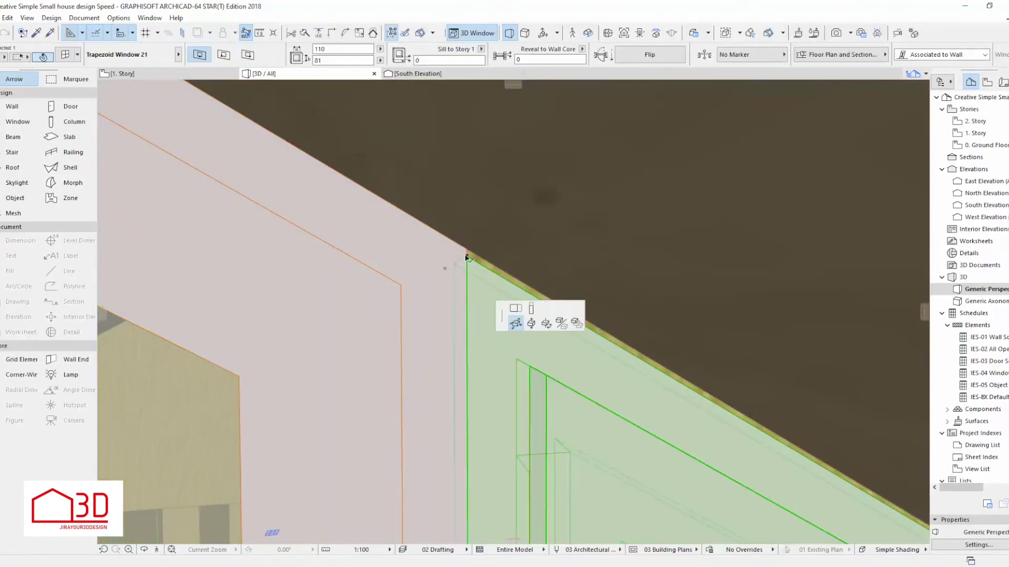
click(472, 246)
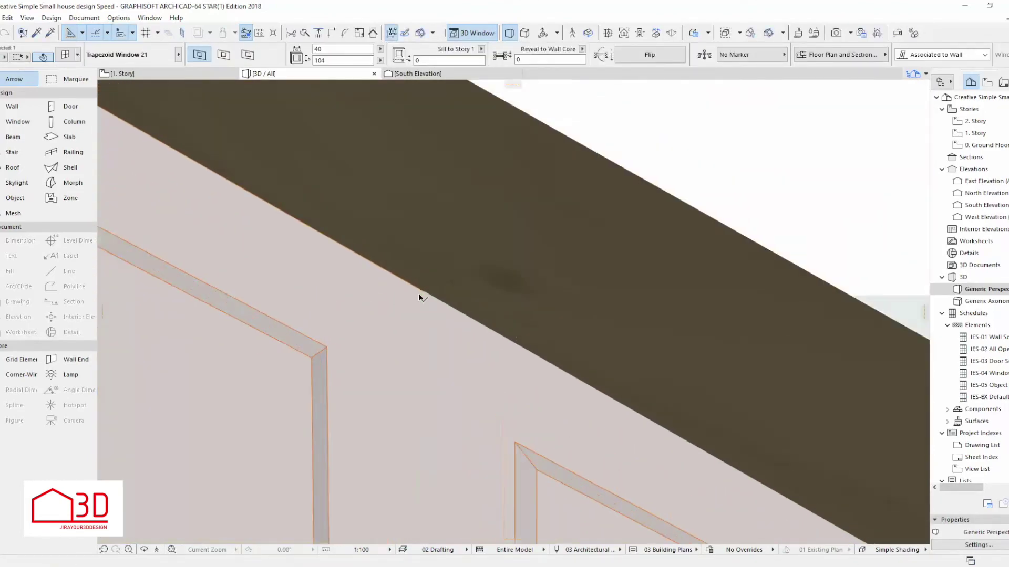
scroll(446, 311, down, 2)
scroll(446, 311, down, 3)
scroll(450, 315, down, 2)
scroll(477, 368, down, 2)
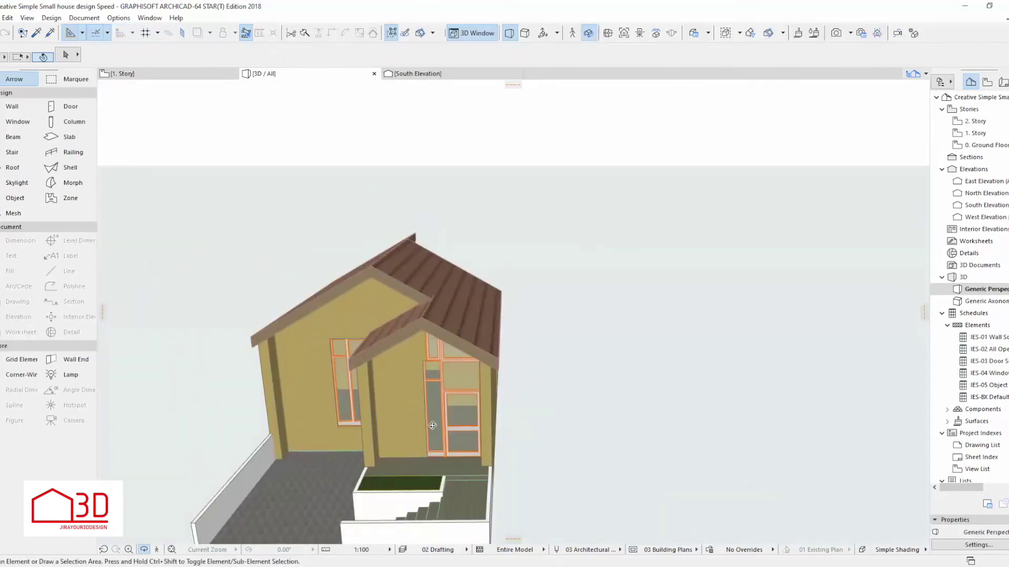
Inspect the storefront and trapezoid windows on the gable, then deselect and orbit slightly.
scroll(513, 417, up, 3)
scroll(489, 415, up, 2)
click(459, 413)
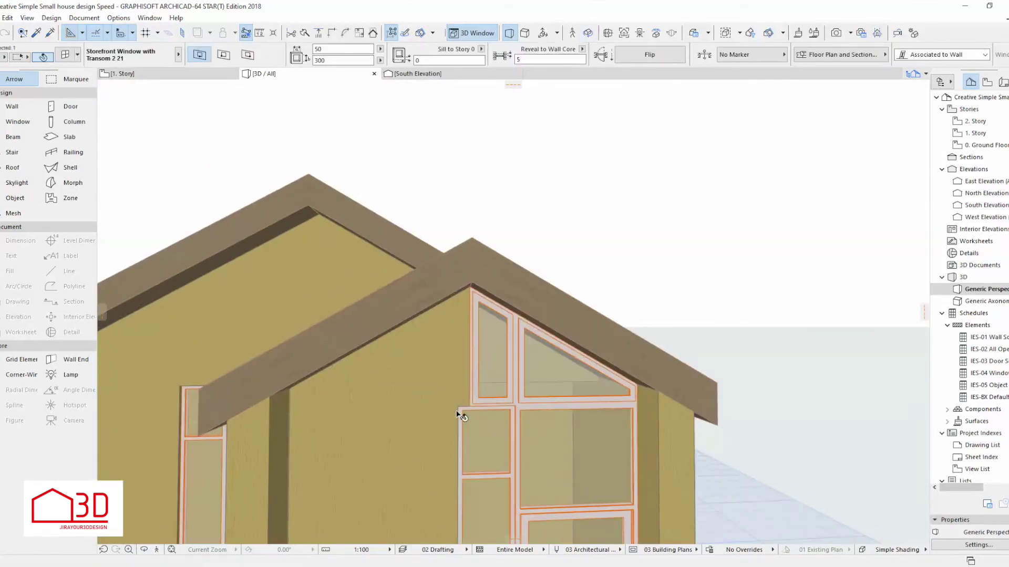
scroll(462, 378, down, 2)
scroll(472, 368, down, 2)
click(471, 370)
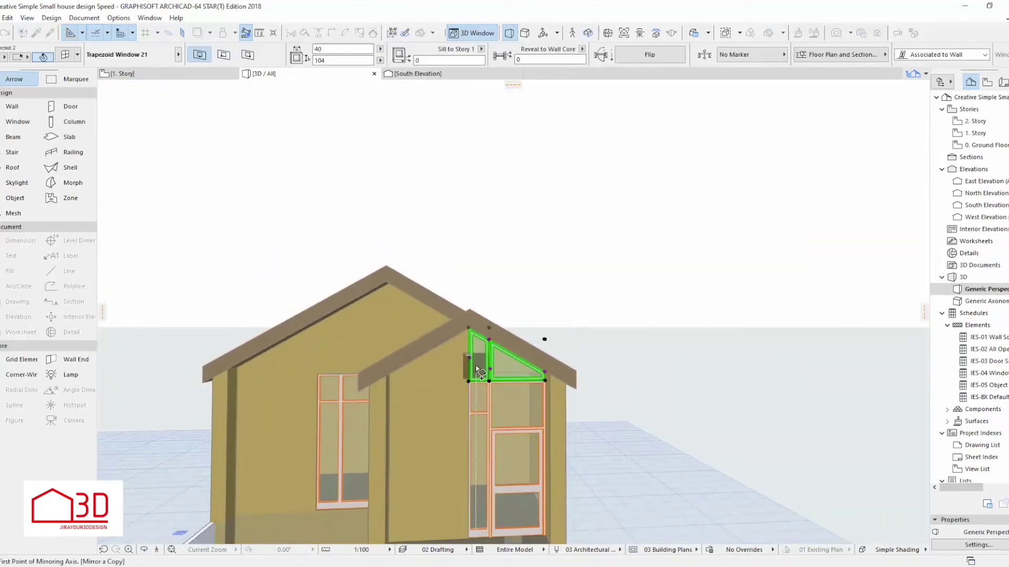
key(Escape)
shift+middle_drag(475, 426, 482, 435)
Select the front gable roof and its right plane while orbiting onto the roof.
click(564, 351)
scroll(564, 351, down, 3)
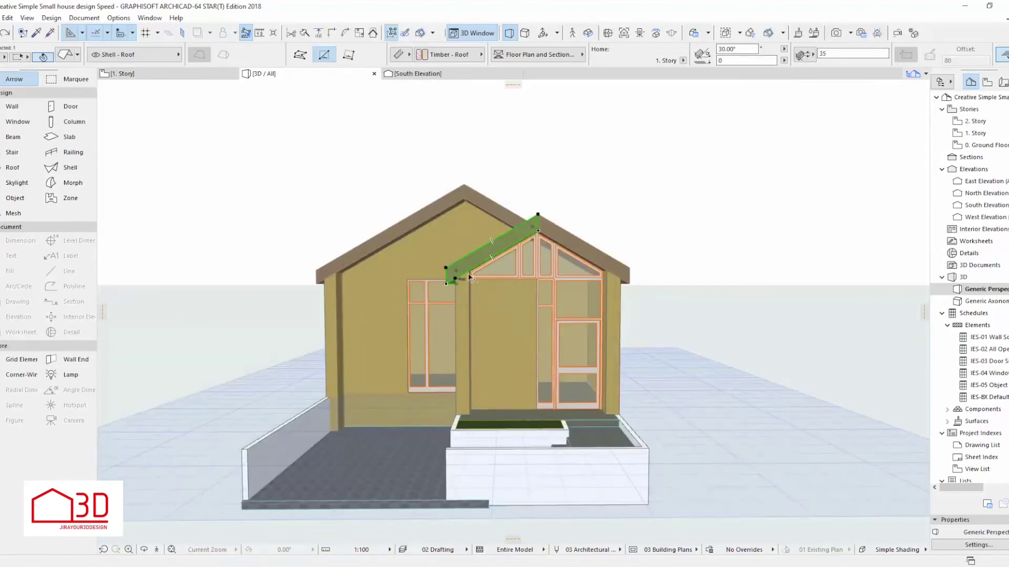
shift+middle_drag(473, 368, 526, 341)
scroll(552, 241, up, 3)
click(546, 221)
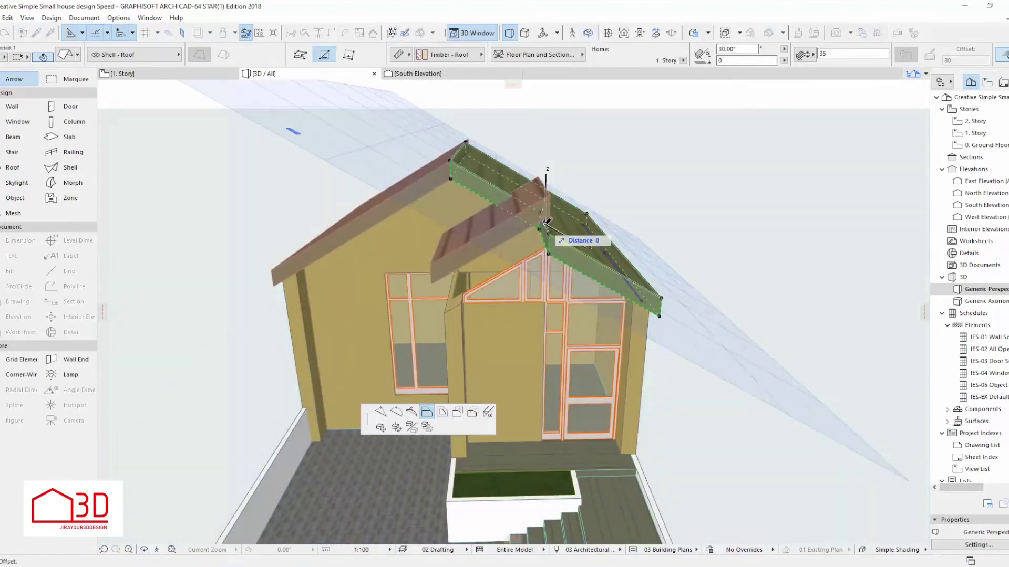
scroll(516, 213, up, 5)
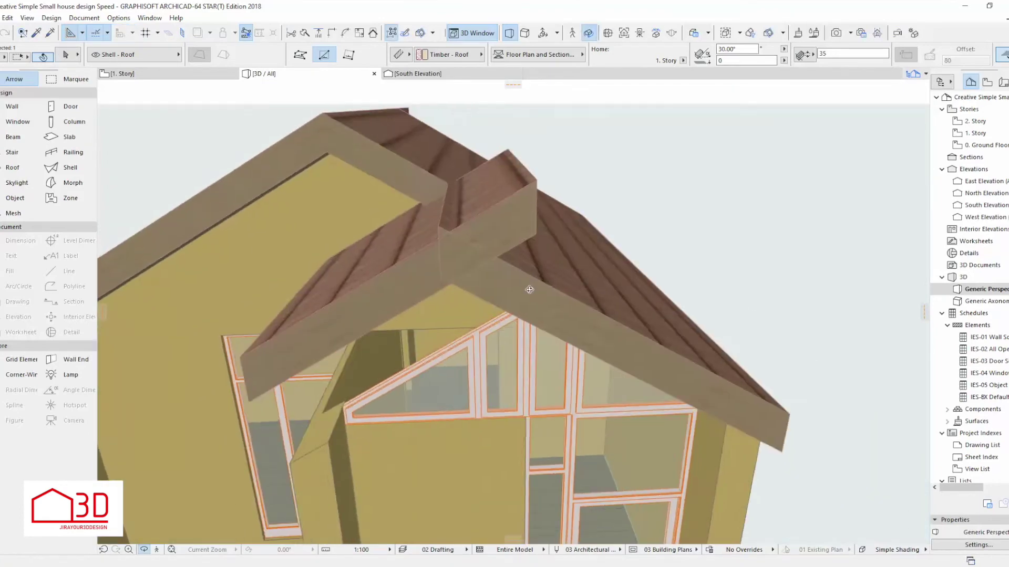
shift+middle_drag(517, 226, 530, 378)
scroll(519, 240, down, 3)
Remove all roof crops from the front gable wall with Undo All Crops.
click(532, 383)
click(534, 294)
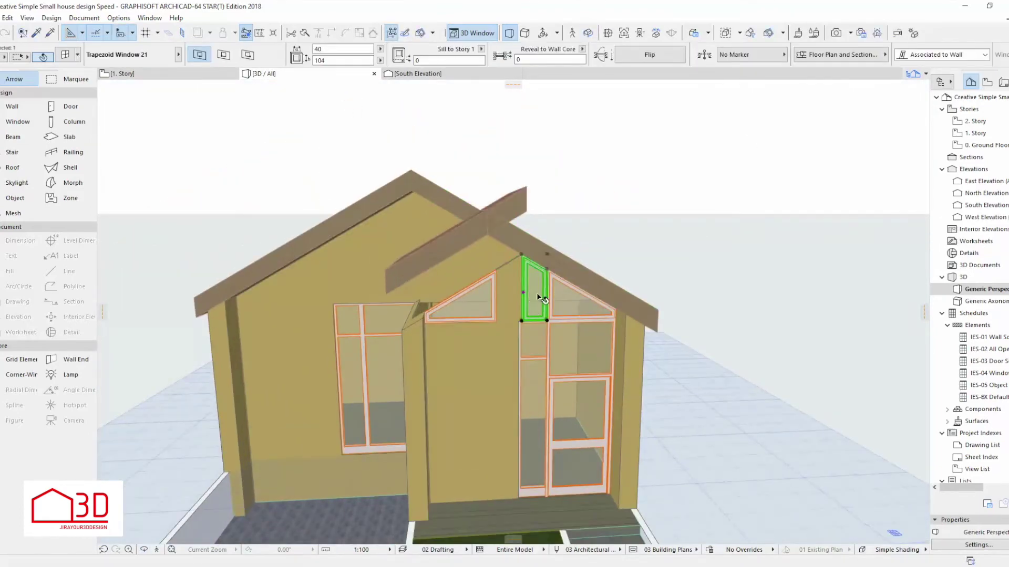
scroll(536, 292, up, 3)
shift+middle_drag(537, 293, 474, 265)
right_click(474, 265)
click(529, 455)
Select the small window at the gable peak and give its top a roof-following slope.
scroll(529, 312, up, 3)
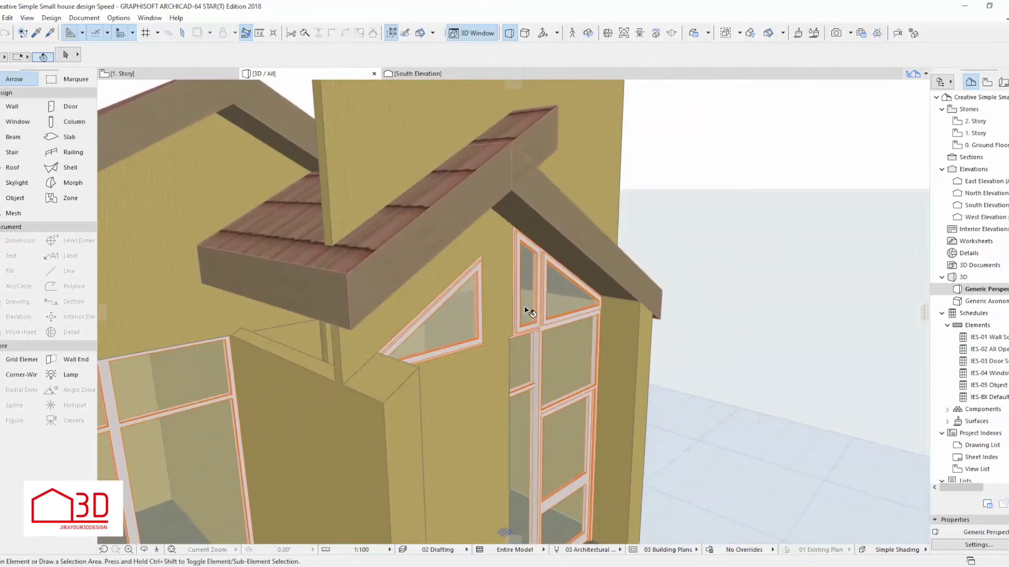
scroll(512, 263, up, 3)
shift+middle_drag(512, 262, 487, 220)
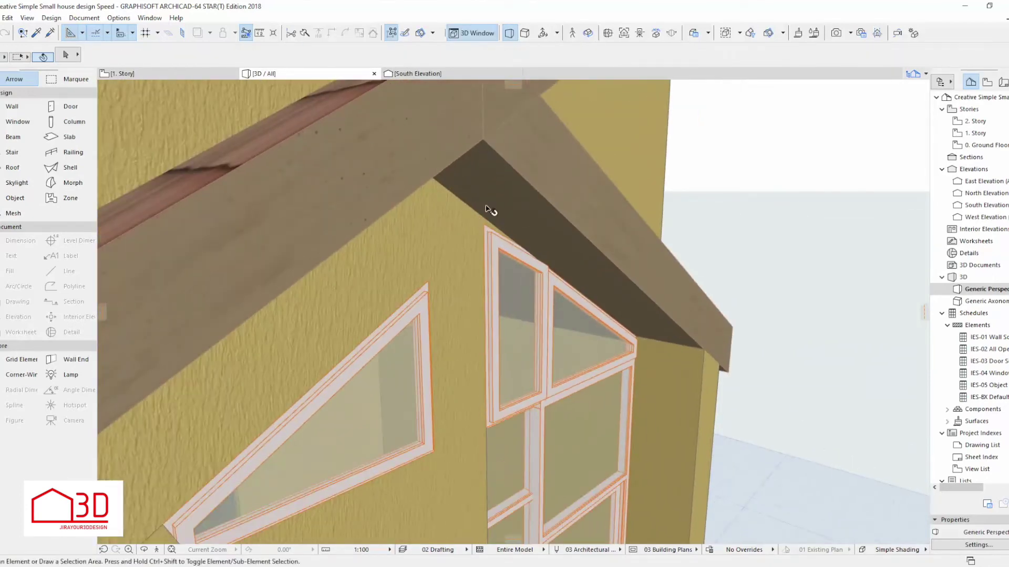
click(487, 220)
click(581, 243)
scroll(377, 201, up, 3)
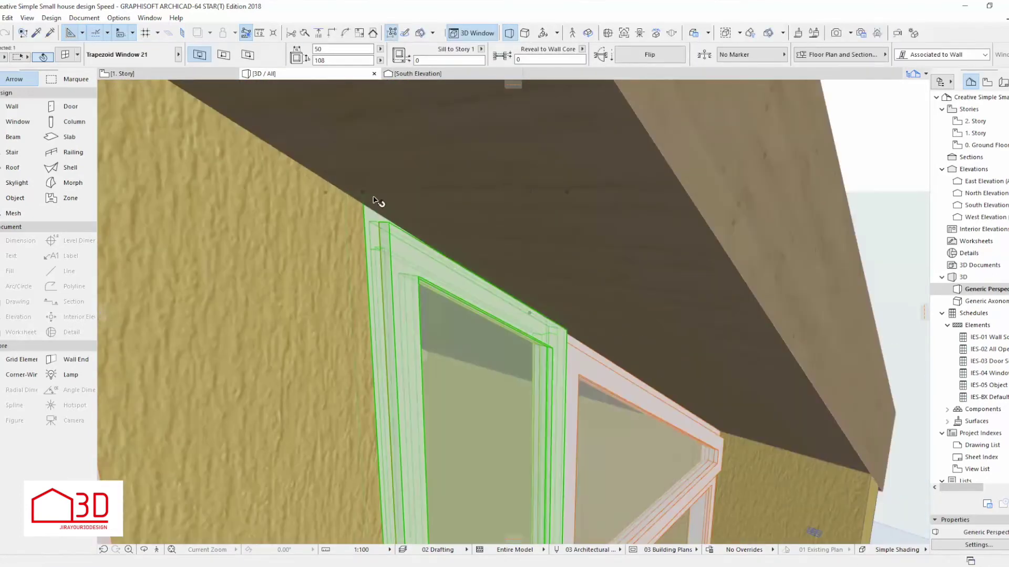
Stretch the window's top corner up to the roof underside (about 50 by 107), then undo once.
click(572, 334)
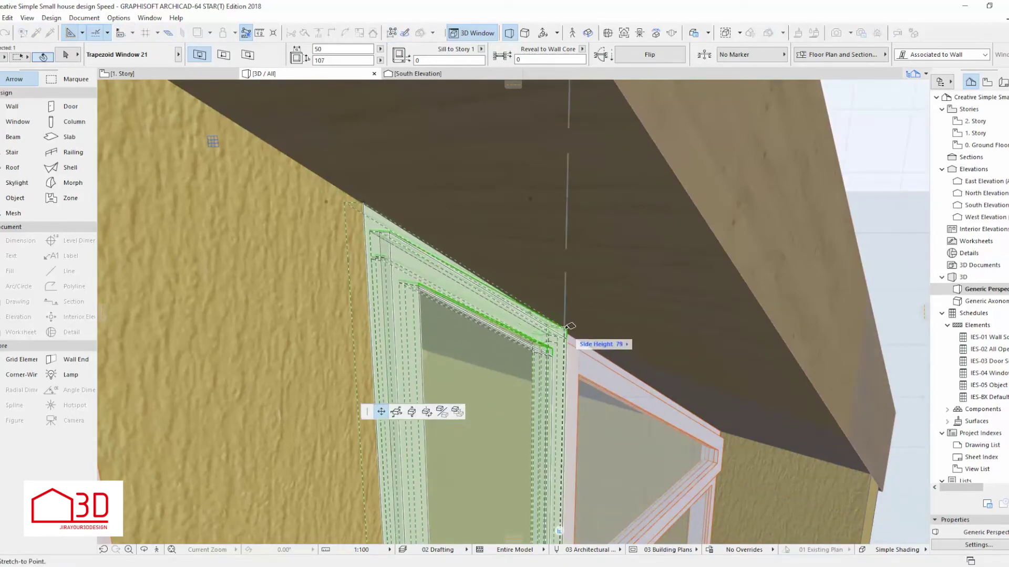
click(570, 326)
scroll(637, 354, down, 2)
scroll(637, 353, down, 5)
scroll(361, 116, up, 5)
scroll(362, 116, up, 2)
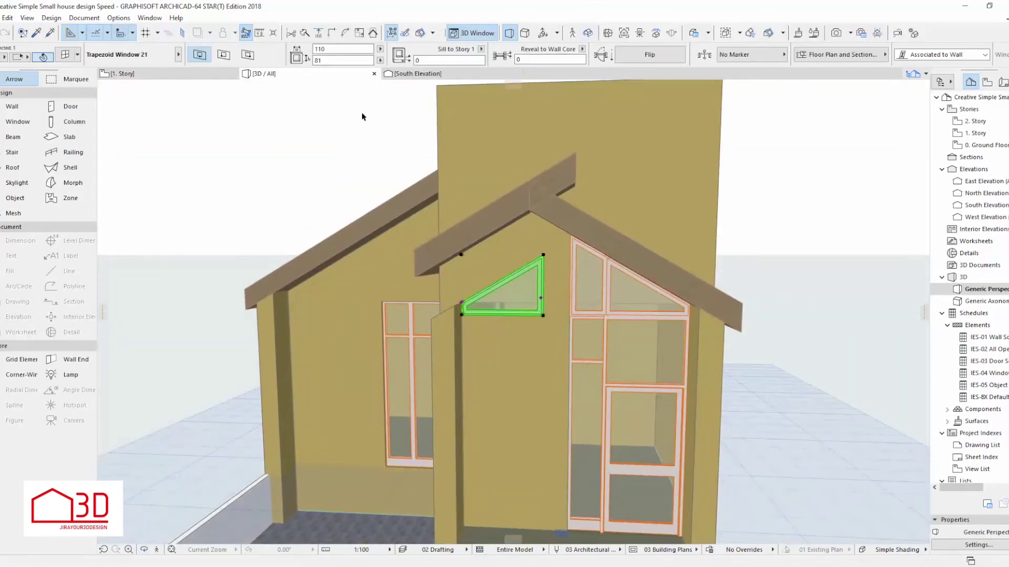
key(ctrl+z)
scroll(509, 306, down, 5)
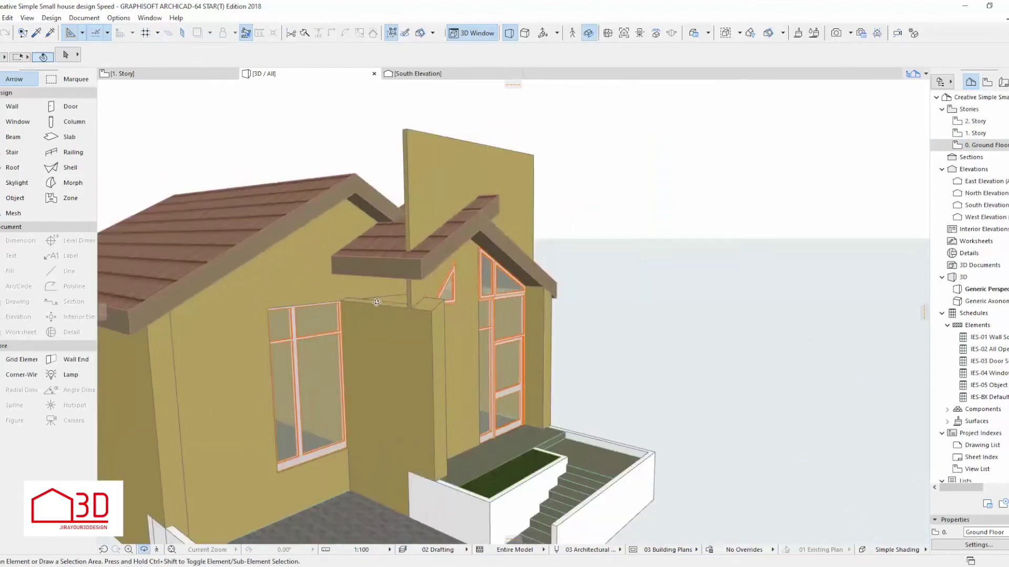
Select the side gable wall and review its context commands without applying any.
right_click(360, 305)
click(382, 295)
right_click(382, 297)
key(Escape)
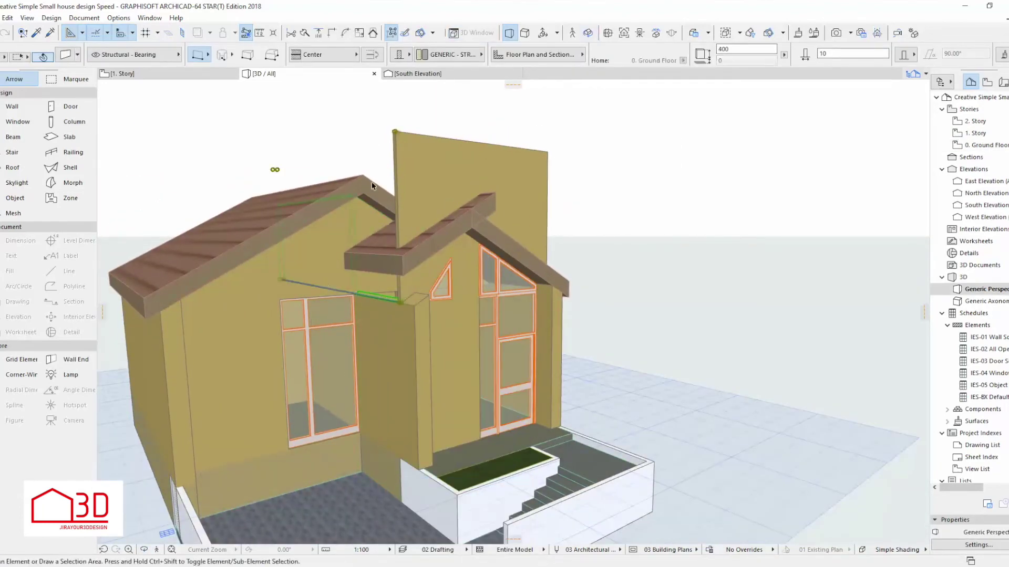
scroll(322, 198, up, 3)
right_click(322, 198)
key(Escape)
scroll(438, 282, up, 2)
Try cropping the selected elements to the roof, then undo that crop.
right_click(388, 289)
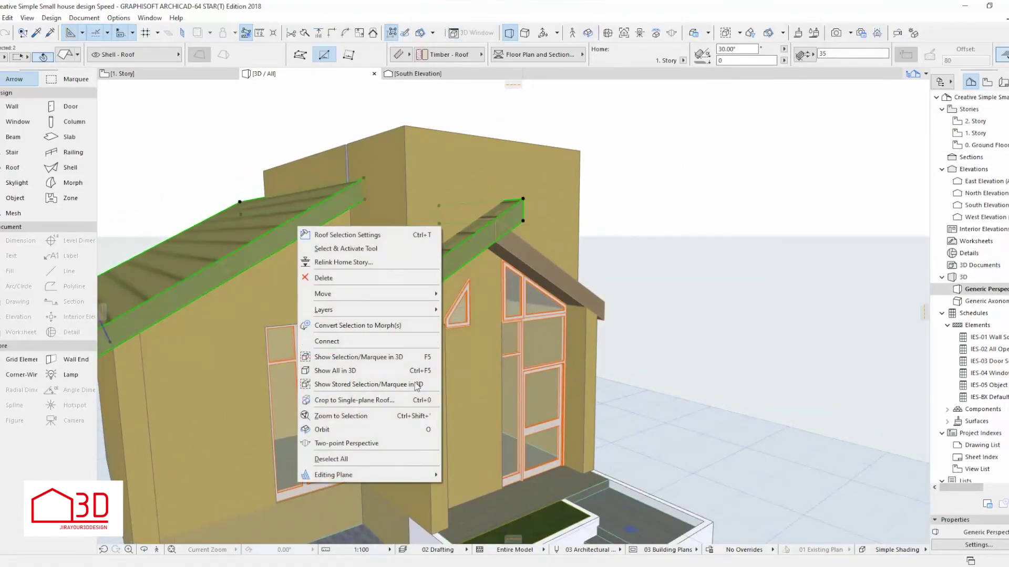
click(342, 396)
click(531, 297)
key(ctrl+z)
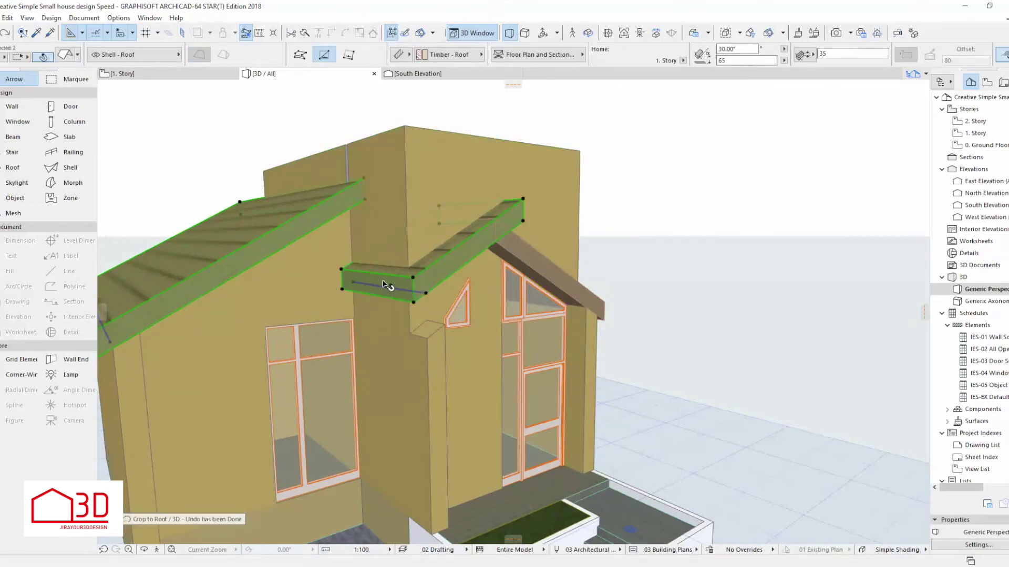
Crop the gable walls under their roofs with Crop to Single-plane Roof, twice.
right_click(387, 284)
click(448, 454)
click(531, 297)
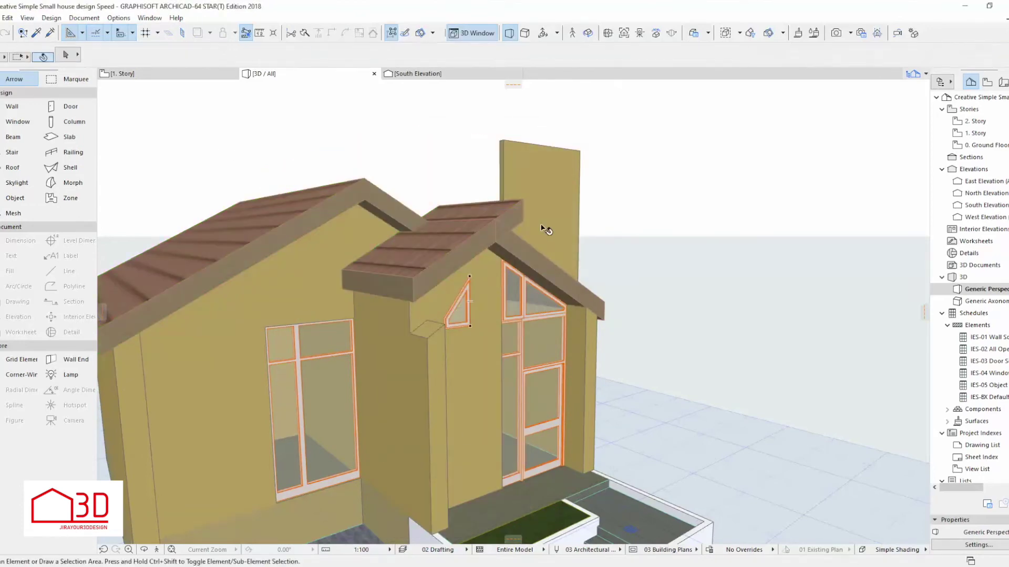
right_click(512, 247)
click(571, 411)
click(529, 297)
Clear all crops from a wall and re-crop it to the single-plane roof.
right_click(428, 331)
click(466, 242)
right_click(464, 247)
click(505, 420)
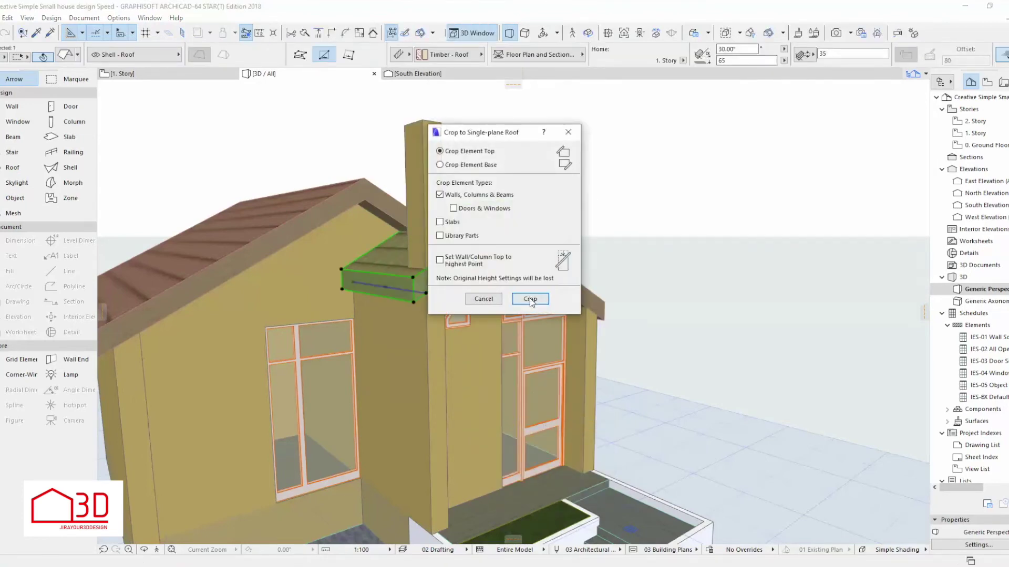
click(567, 314)
Orbit to the front and select the small front roof piece, then the triangular gable window.
drag(662, 225, 538, 263)
click(527, 210)
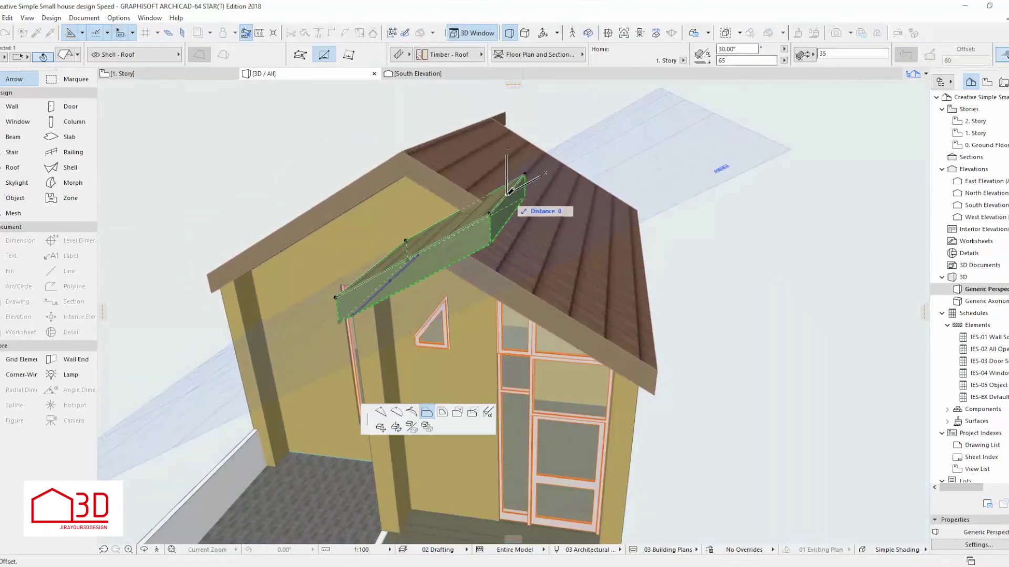
shift+middle_drag(538, 263, 499, 273)
click(496, 273)
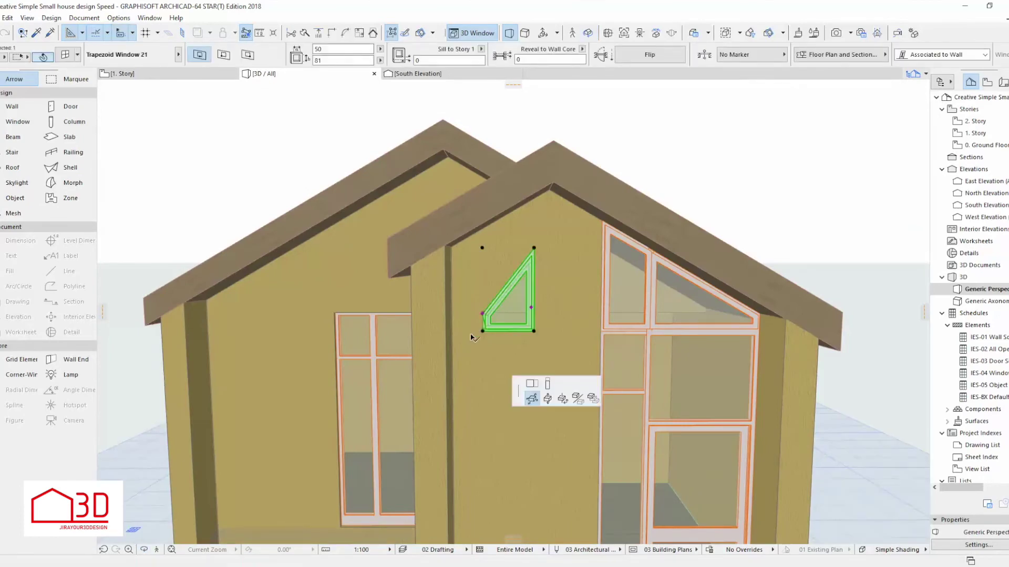
Reset the gable window, move it beside the gable edge, and stretch its sloped top to the roof (about 50 by 111).
click(452, 248)
click(503, 247)
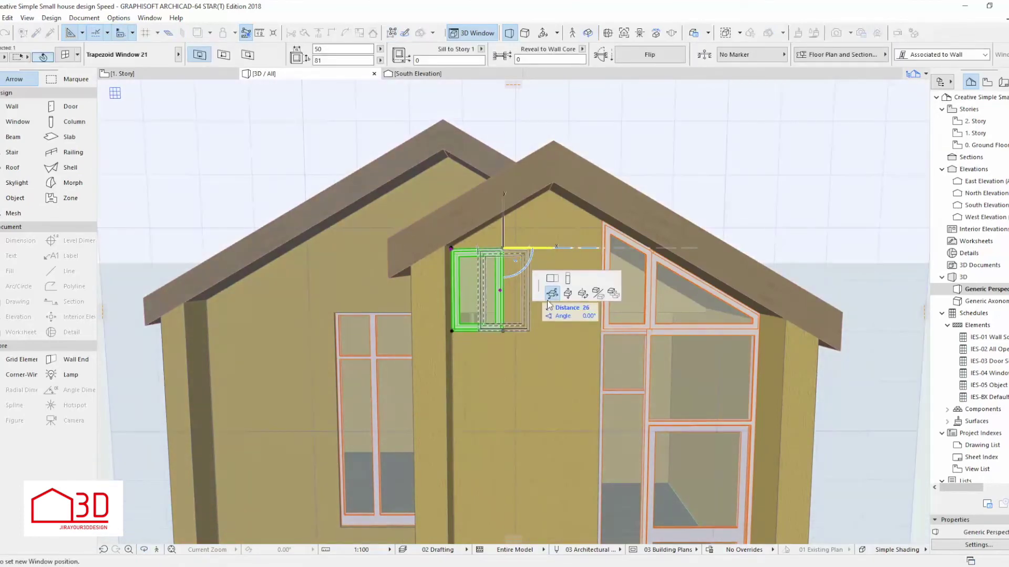
click(483, 286)
click(466, 230)
scroll(449, 322, up, 3)
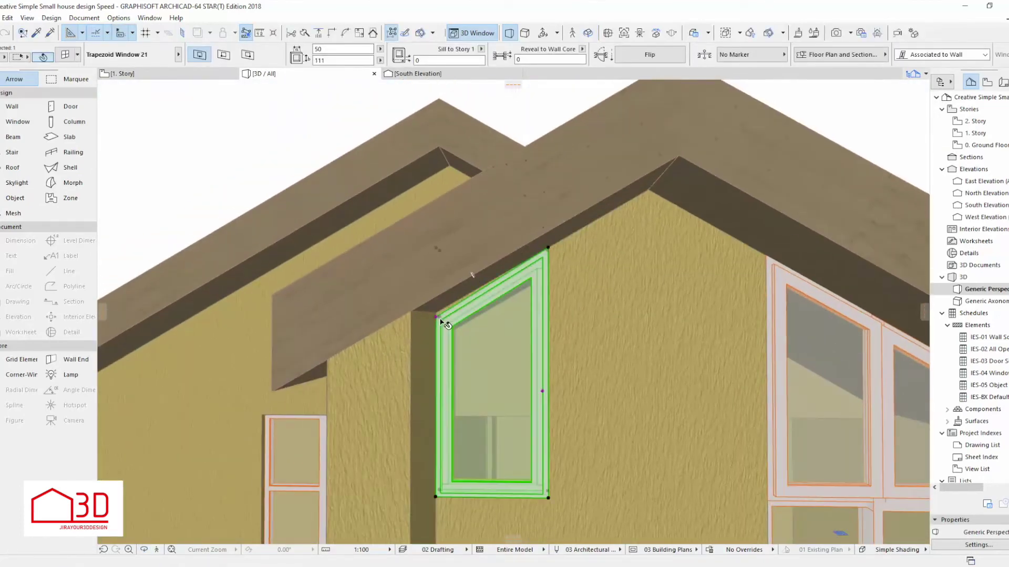
scroll(448, 322, up, 3)
click(441, 317)
scroll(441, 317, down, 2)
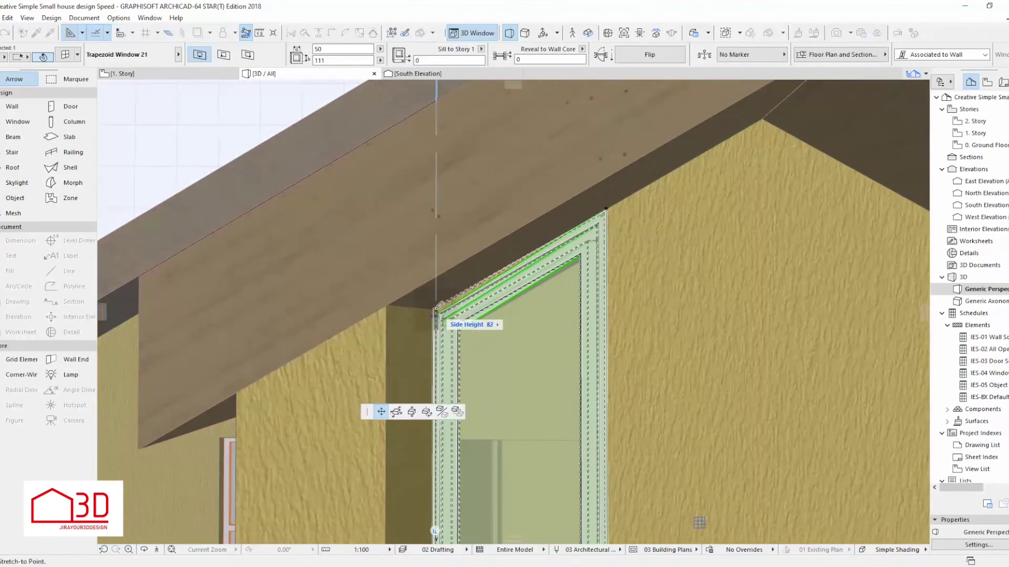
scroll(504, 220, down, 5)
scroll(604, 442, down, 3)
Select and deselect the tall storefront window, then zoom out.
click(605, 442)
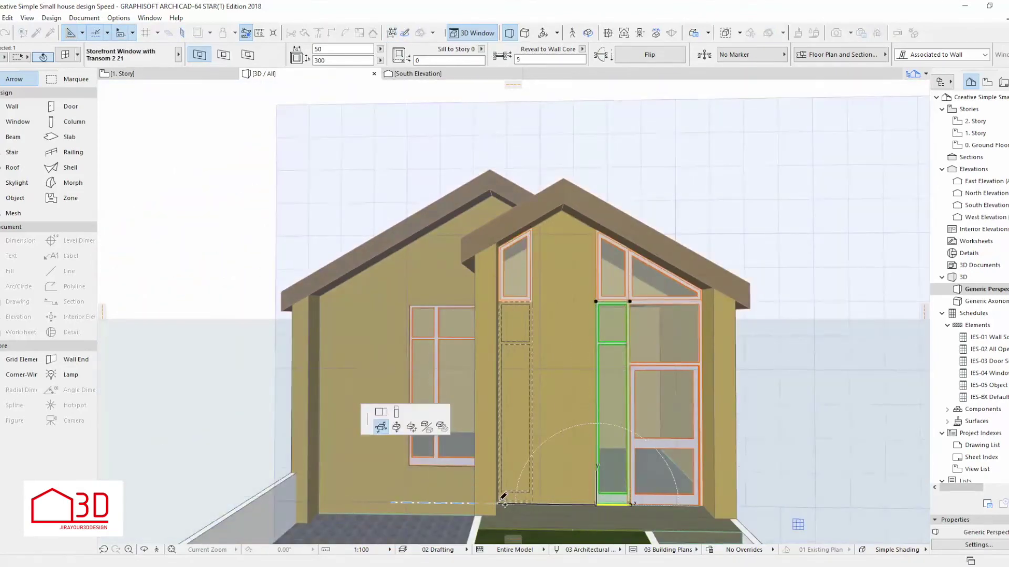
key(Escape)
scroll(525, 399, down, 3)
scroll(528, 375, down, 2)
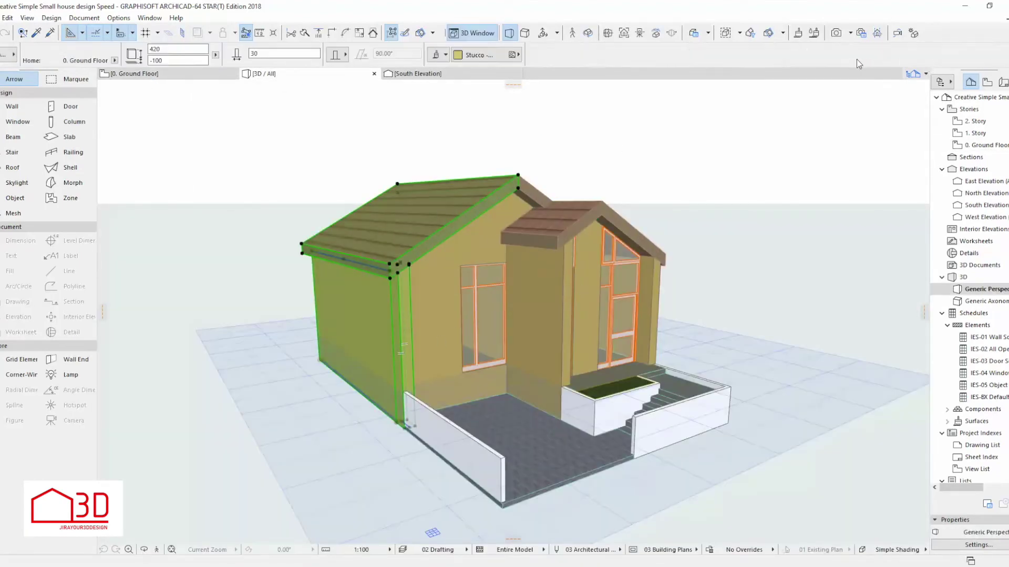
Give the side wall a dark material and the side roof a Paint - Anthracite surface override.
click(735, 55)
click(744, 367)
click(368, 220)
click(443, 55)
key(Escape)
key(ctrl+t)
click(472, 324)
click(634, 411)
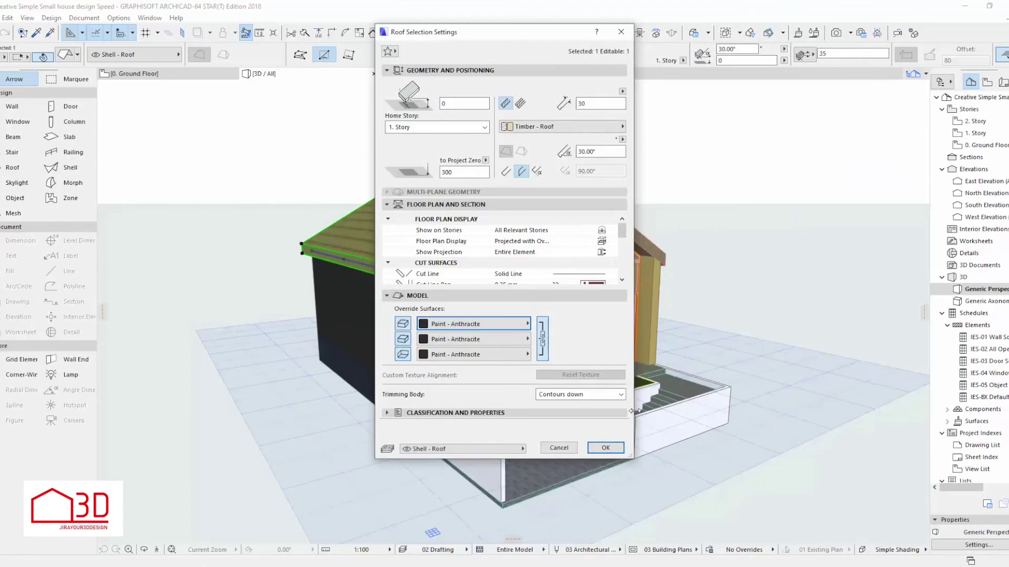
click(605, 447)
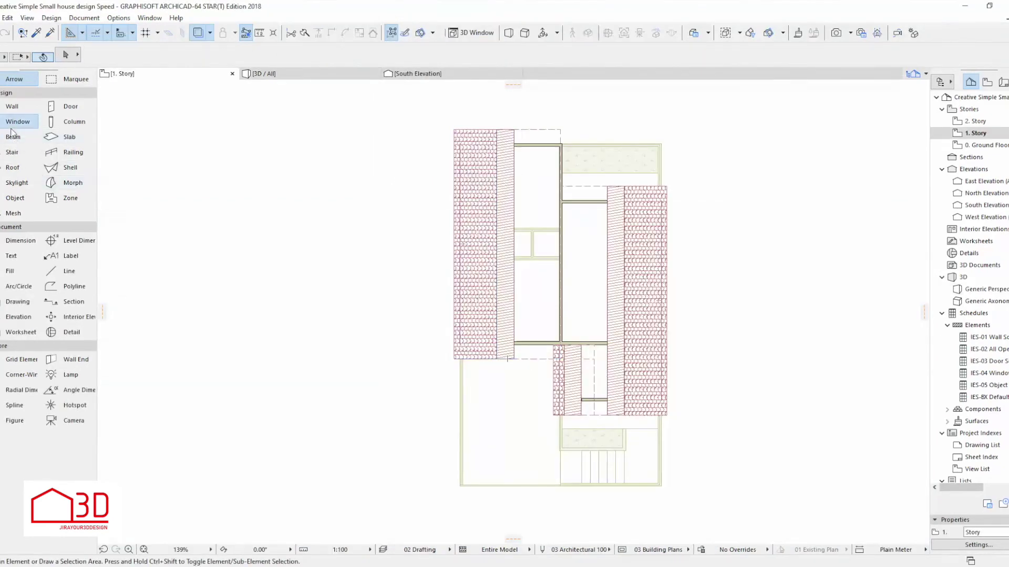
Choose Trapezoid Window 21 as the window type and show the house in 3D.
double_click(15, 124)
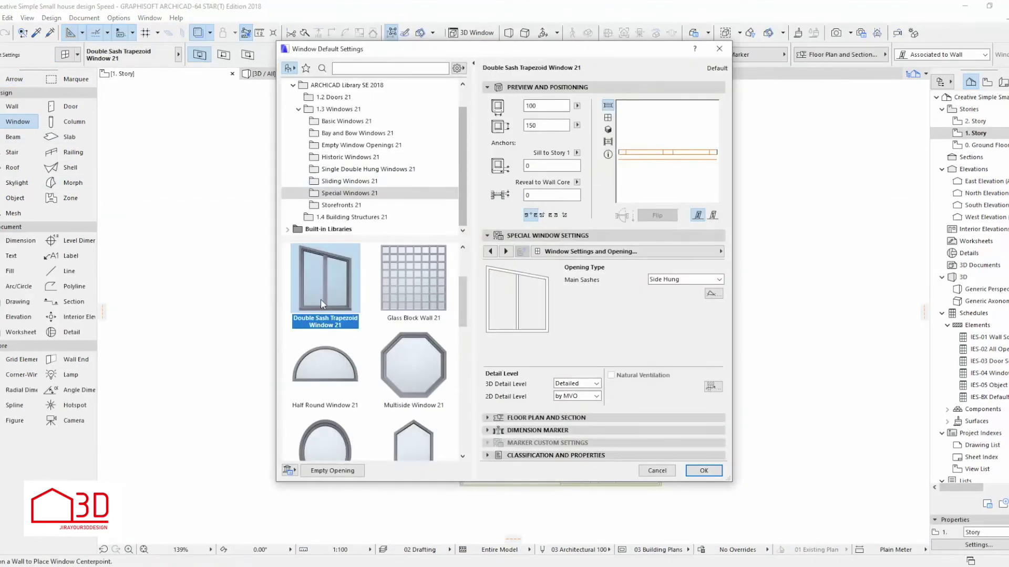
double_click(326, 367)
key(F3)
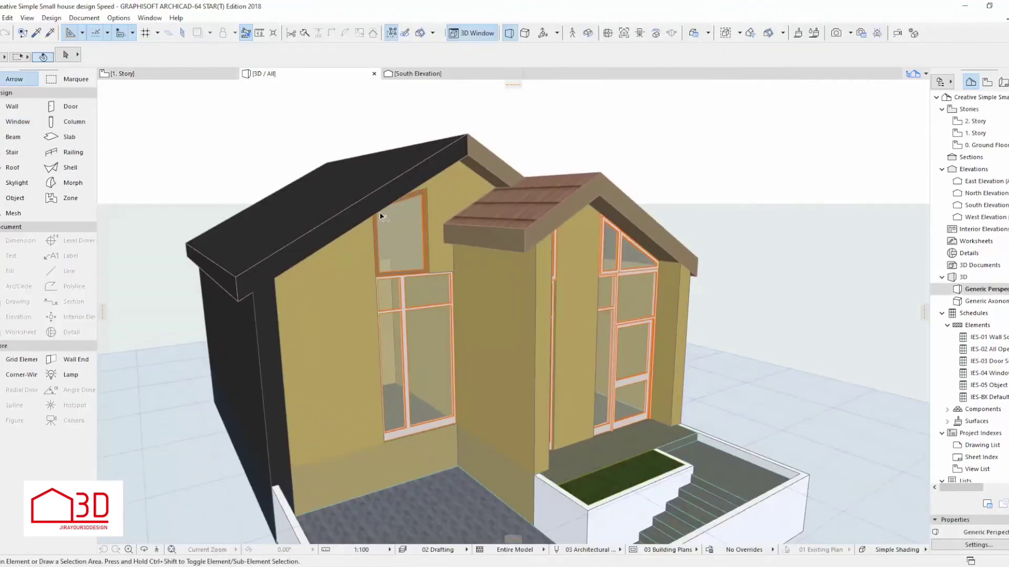
Select the upper gable window, move it to a narrower position, and reselect it.
click(443, 266)
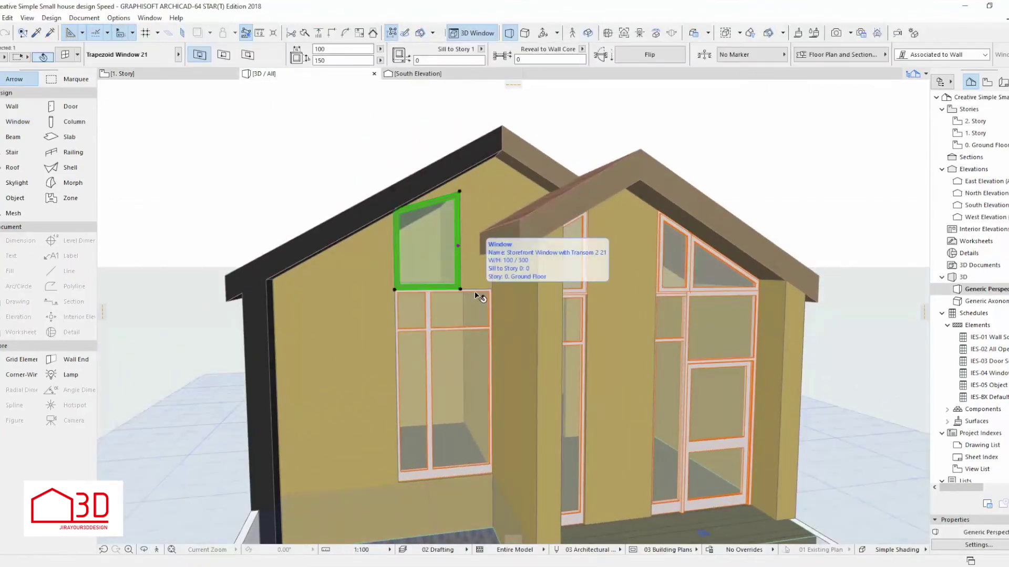
click(461, 289)
click(430, 286)
click(335, 118)
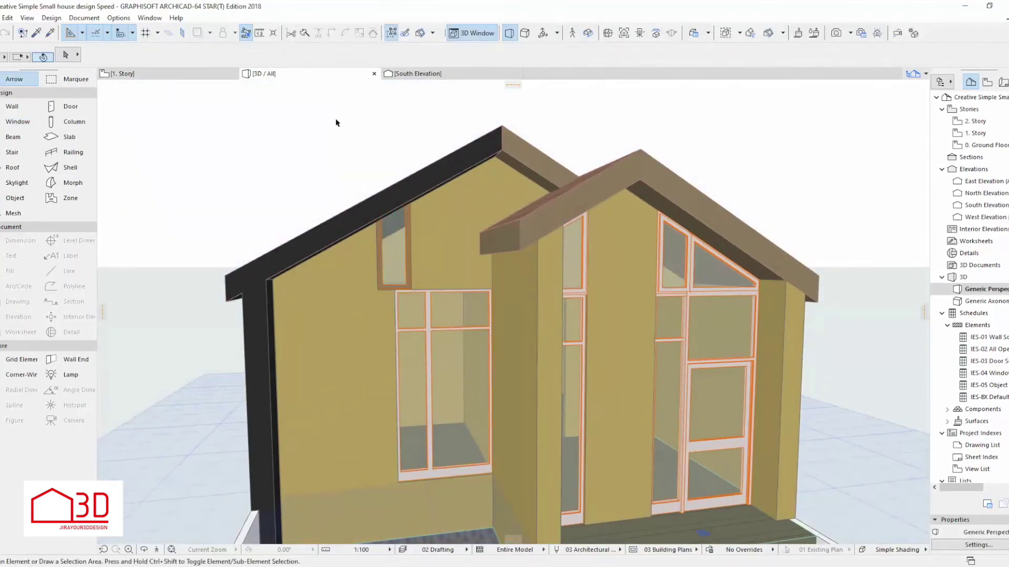
scroll(374, 270, up, 3)
click(399, 239)
Give the window a new outer frame surface in its model attributes settings.
click(61, 55)
click(628, 252)
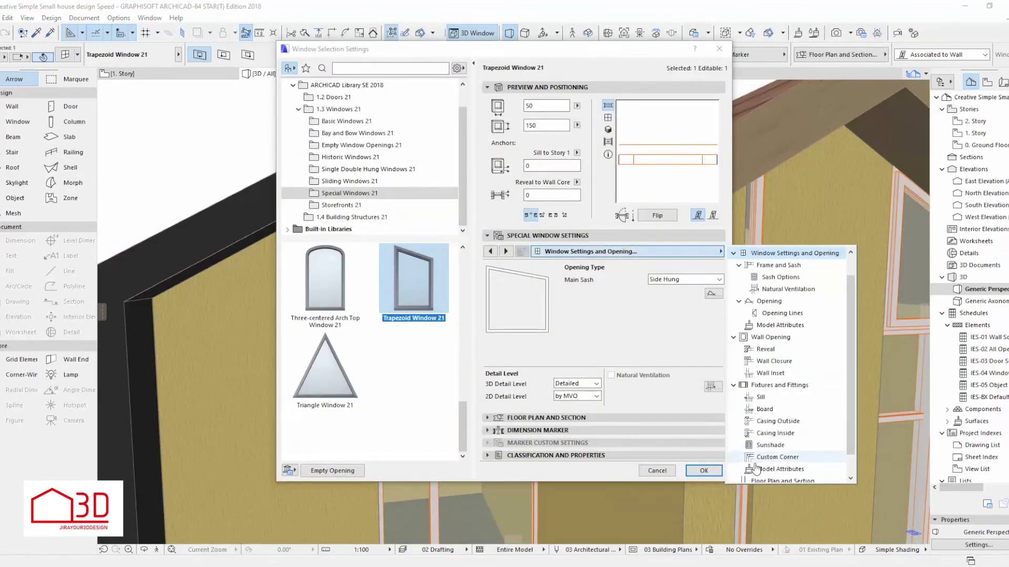
click(757, 323)
click(658, 321)
click(449, 512)
click(709, 471)
Resize the window from its corner to a height of 50.
click(372, 335)
scroll(628, 333, down, 5)
scroll(575, 315, up, 5)
scroll(450, 269, up, 3)
scroll(449, 269, down, 3)
scroll(449, 258, up, 4)
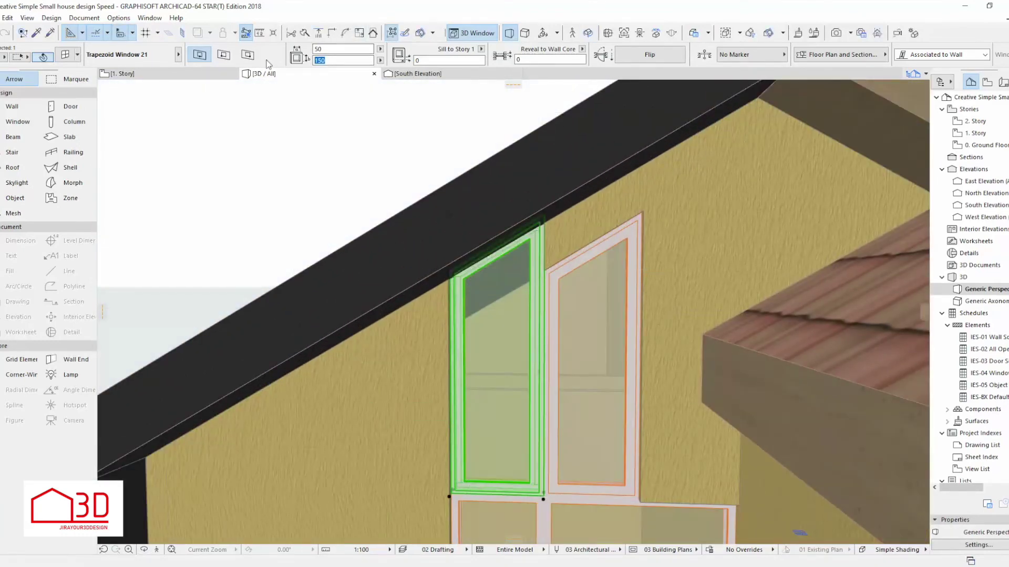
text(50)
key(Return)
Stretch the window's height up to the roof line and move it beside the pink window.
click(449, 405)
click(396, 412)
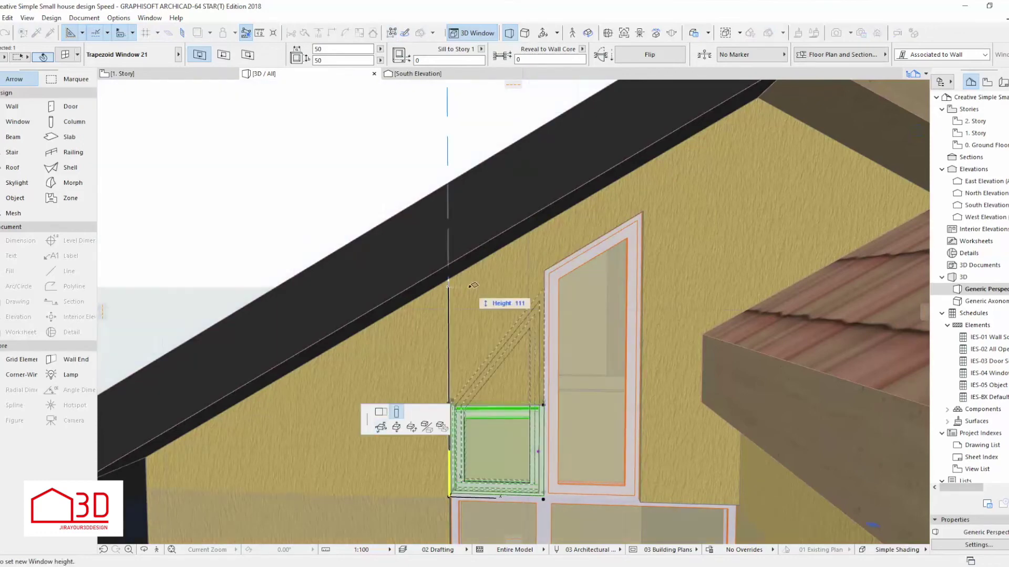
click(550, 217)
click(449, 406)
click(396, 411)
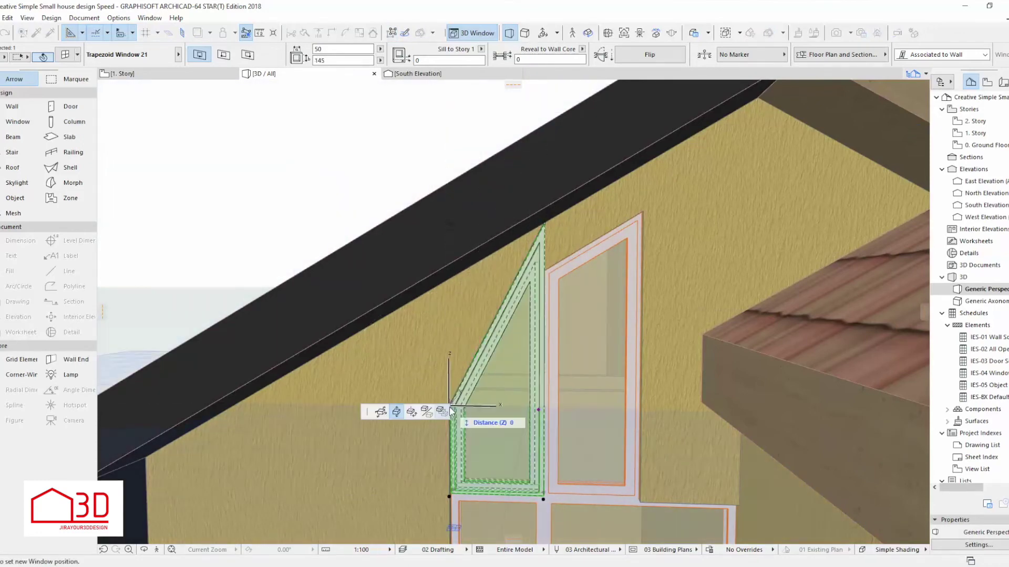
scroll(450, 411, up, 2)
click(446, 237)
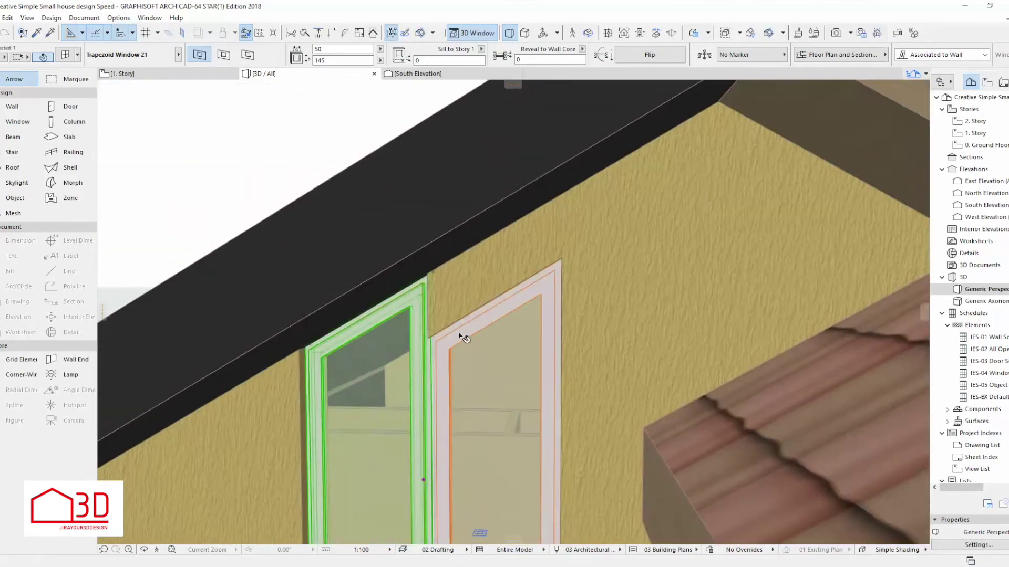
Raise the trapezoid side to meet the roof, enlarging the window to about 100 by 175.
click(428, 337)
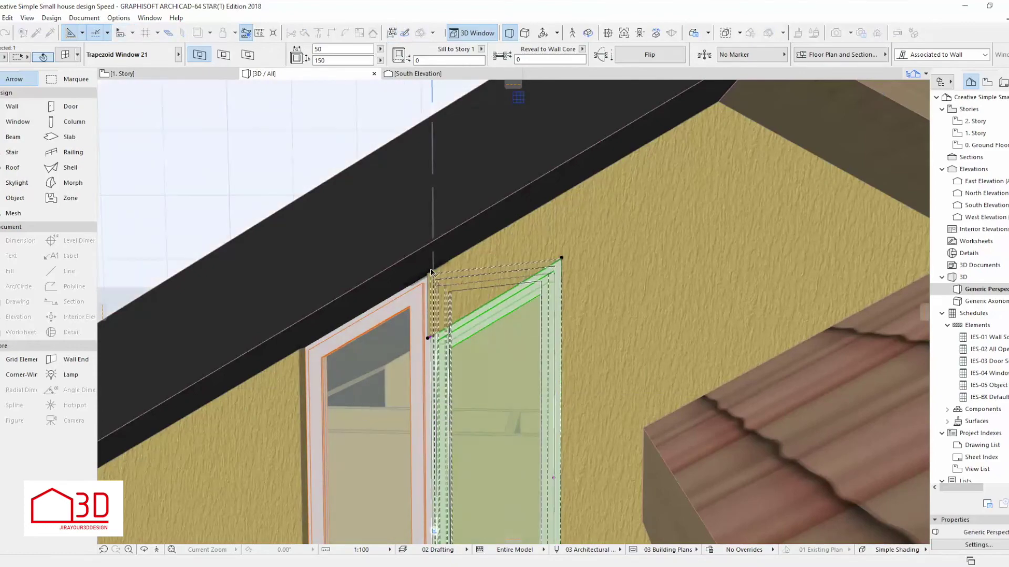
click(431, 272)
click(512, 203)
scroll(550, 238, down, 3)
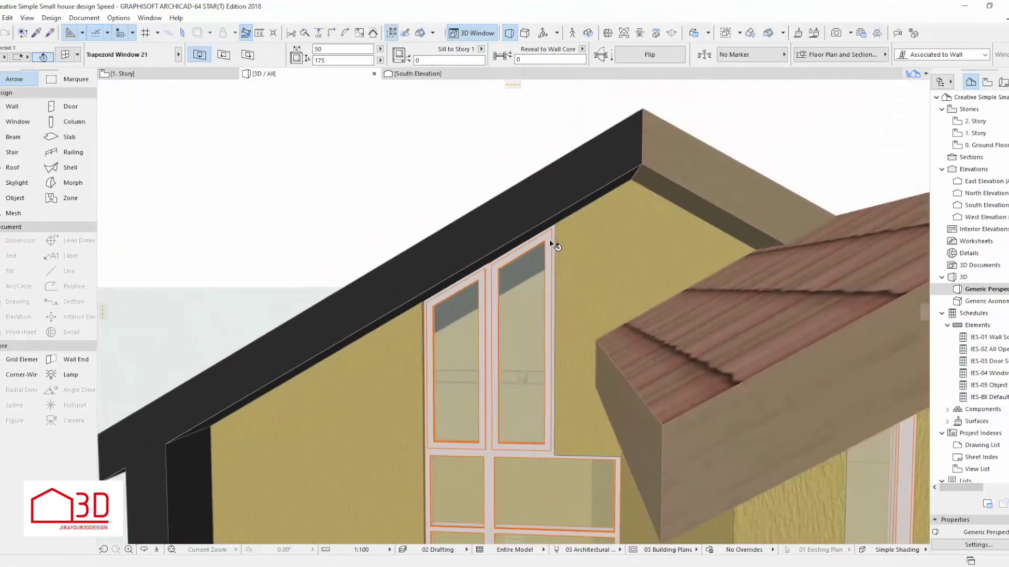
click(550, 239)
scroll(549, 238, down, 2)
click(564, 393)
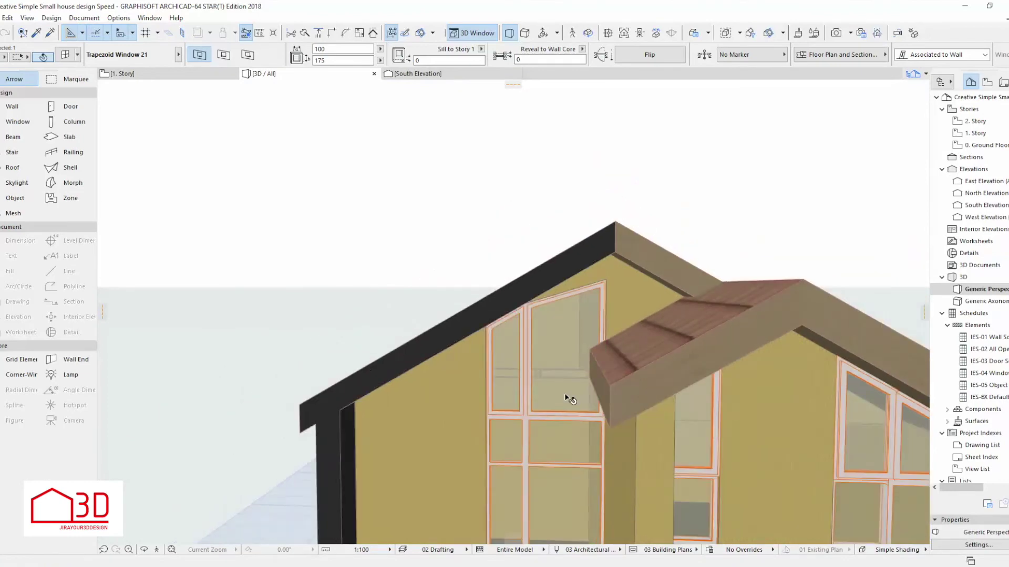
Move the lower window into place, check it on the 1. Story plan, and return to 3D.
scroll(570, 399, down, 3)
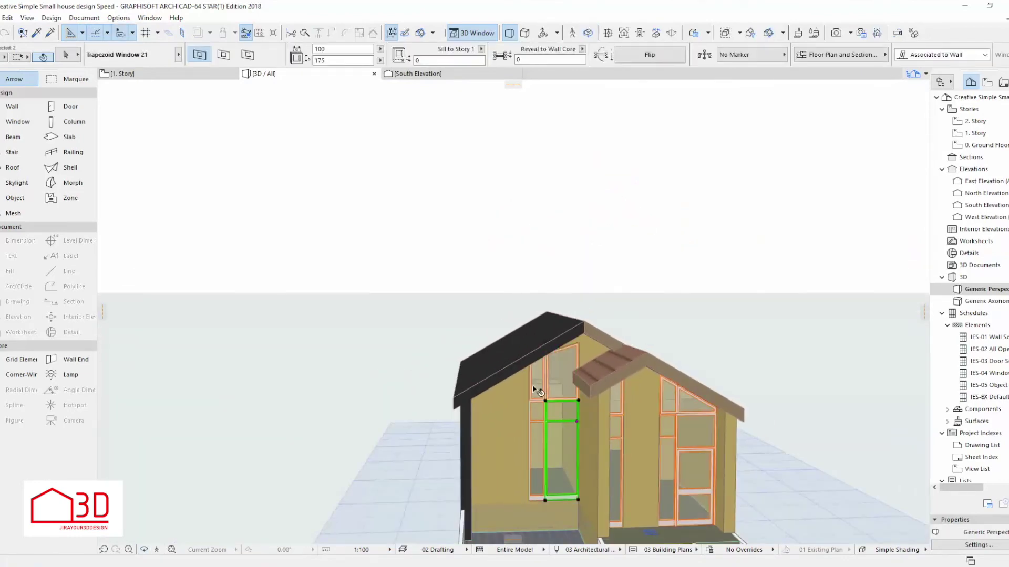
click(574, 497)
key(Escape)
click(557, 497)
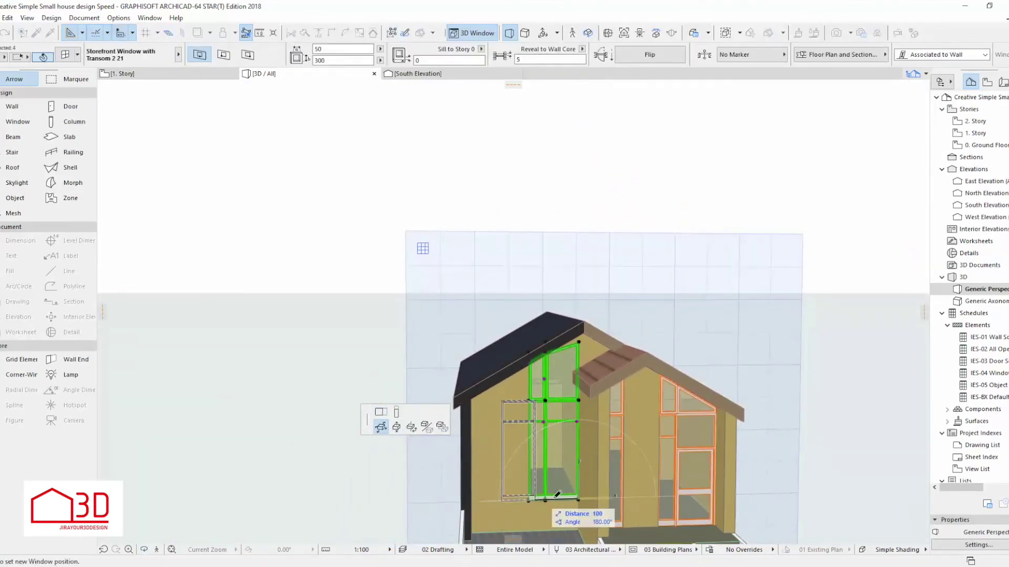
click(578, 497)
click(196, 76)
scroll(540, 370, up, 5)
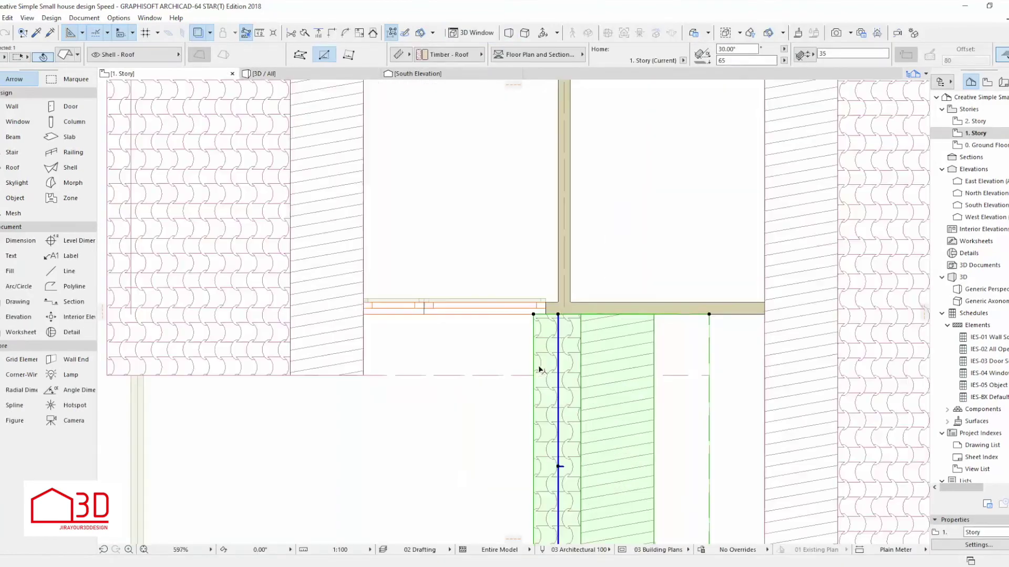
key(F3)
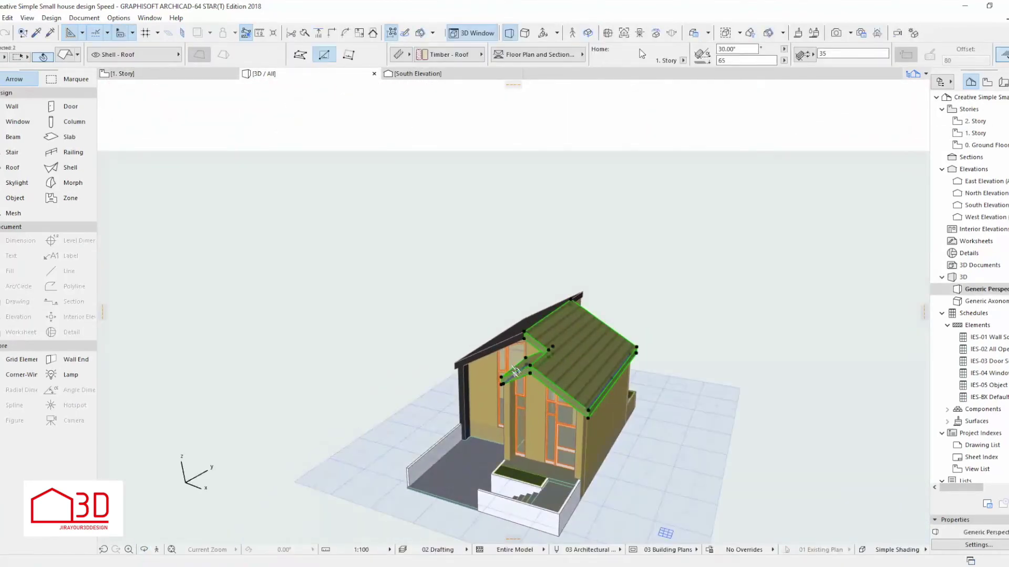
Give the selected roof a dark surface material.
click(59, 57)
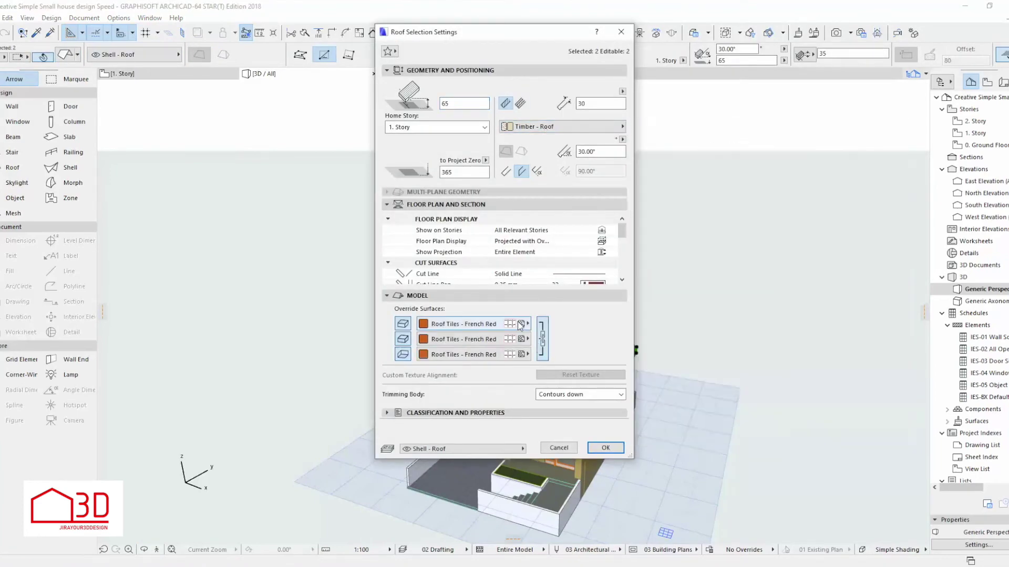
click(520, 324)
click(721, 345)
click(606, 447)
click(646, 354)
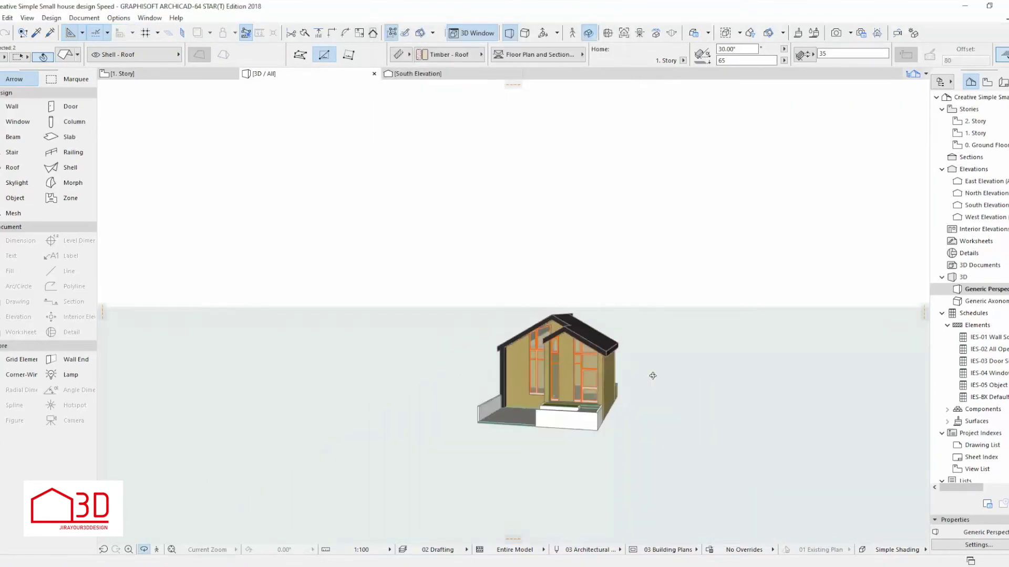
Give a front wall of the house a Lino - Gray surface.
click(549, 396)
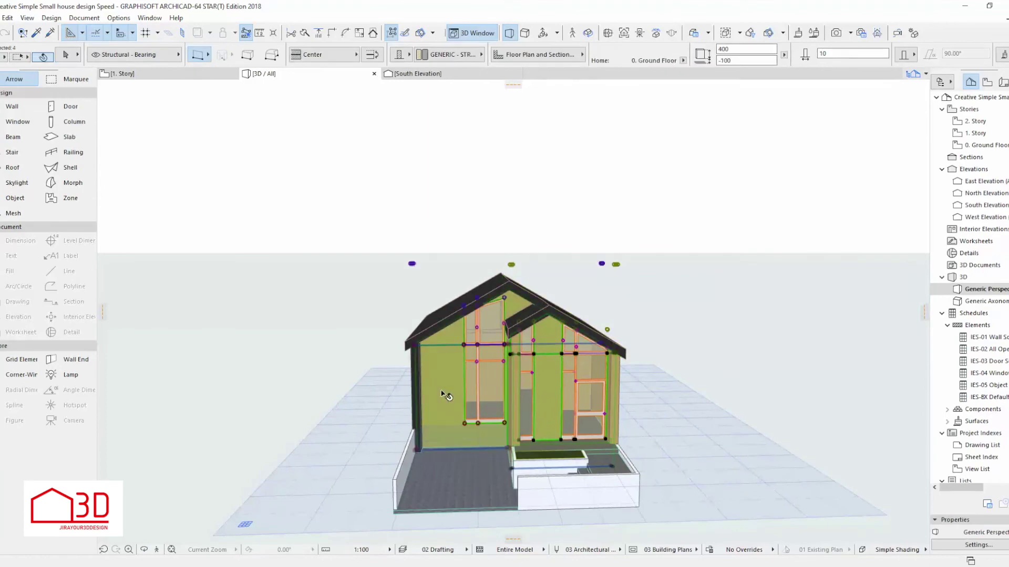
click(1001, 54)
click(687, 496)
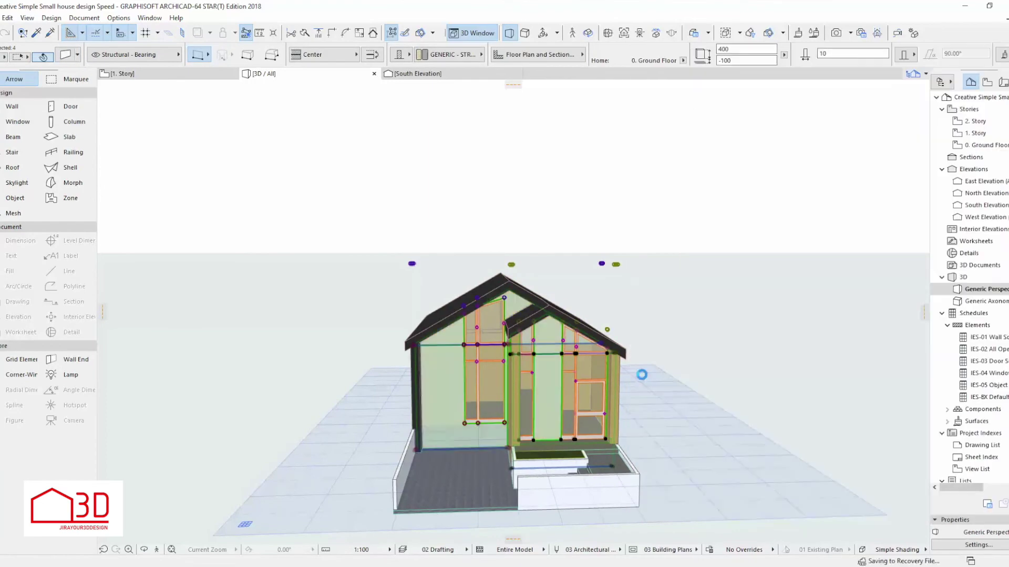
mouse_move(641, 439)
shift+middle_down()
mouse_move(507, 379)
mouse_move(541, 360)
mouse_move(503, 232)
mouse_move(457, 374)
shift+middle_up()
scroll(528, 352, up, 5)
Select the gable trapezoid window and gable wall, start a wall stretch, then cancel it.
click(527, 350)
scroll(526, 351, up, 3)
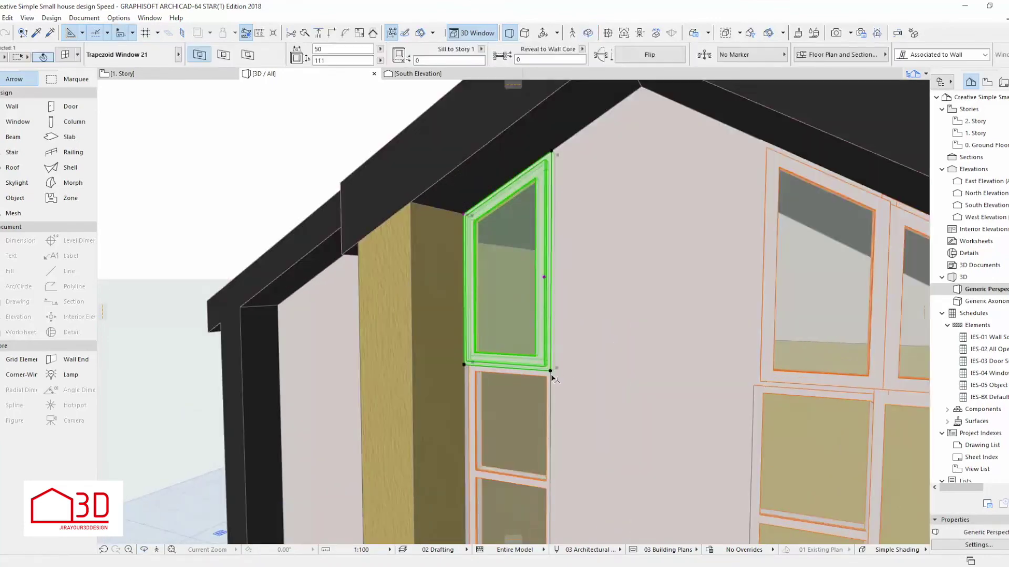
click(536, 352)
scroll(578, 357, down, 3)
scroll(615, 317, up, 2)
click(619, 314)
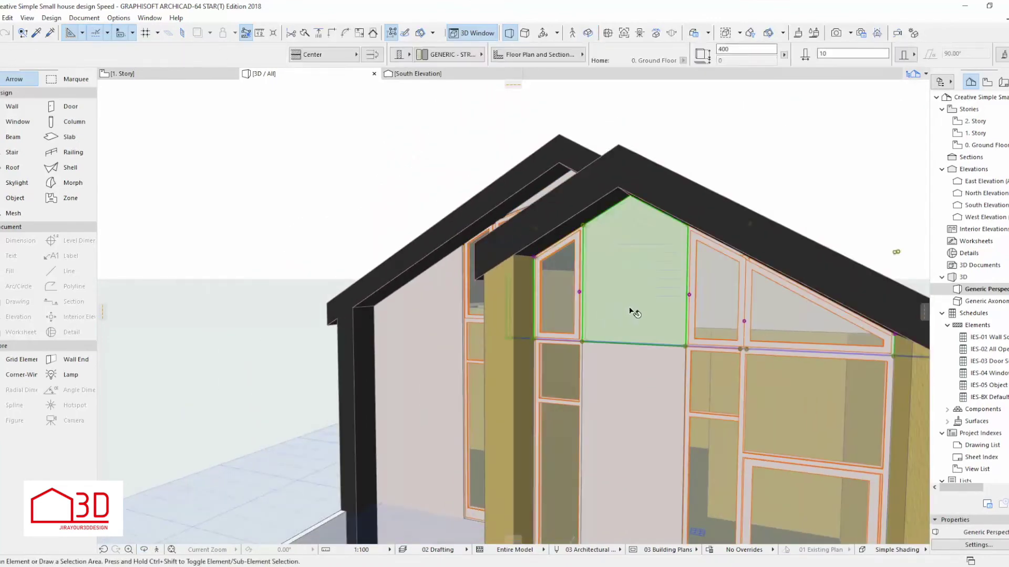
key(Escape)
scroll(631, 341, down, 5)
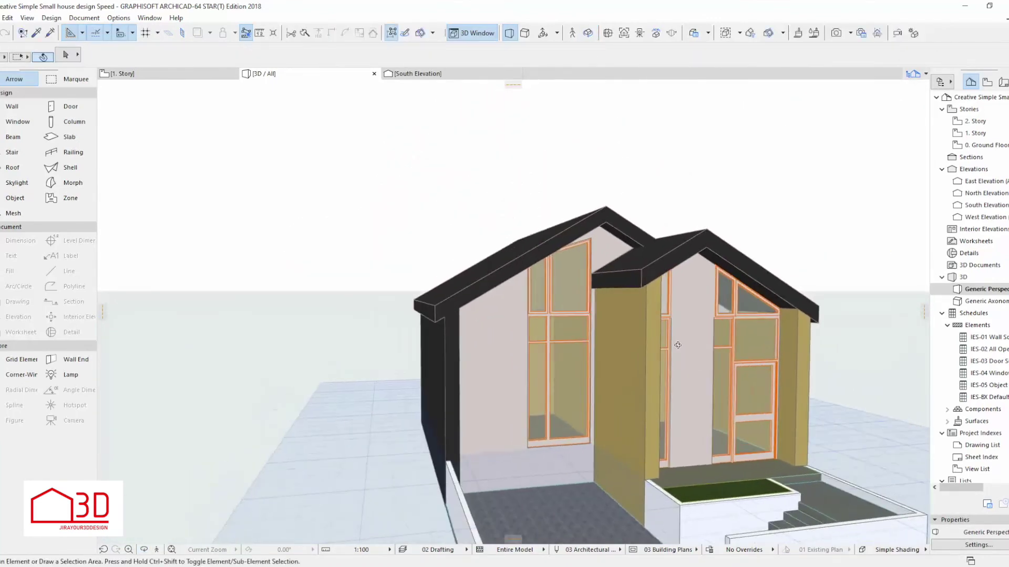
Give the small front roof an Oak Light surface.
shift+middle_drag(594, 375, 564, 346)
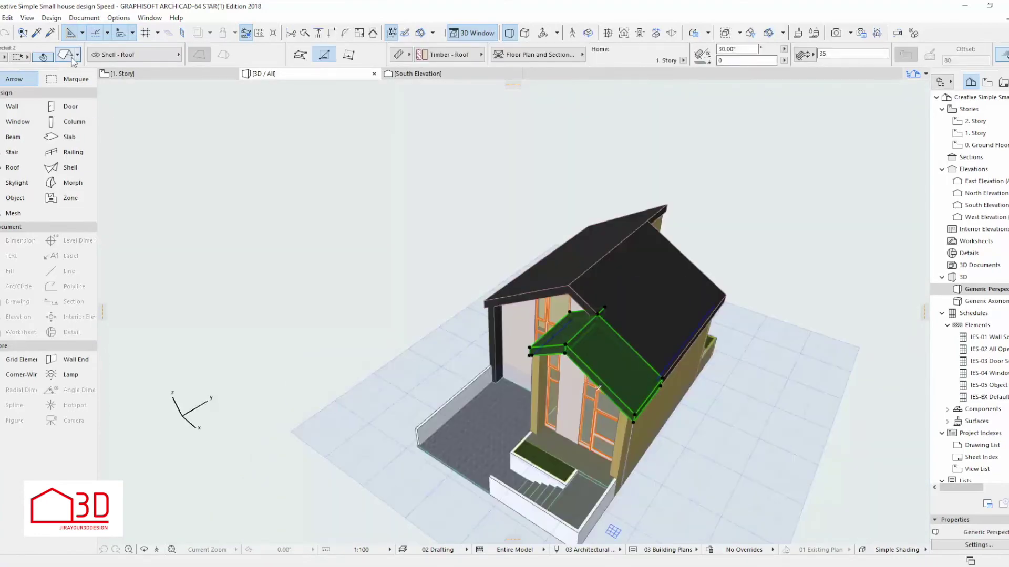
click(67, 55)
click(473, 324)
click(829, 482)
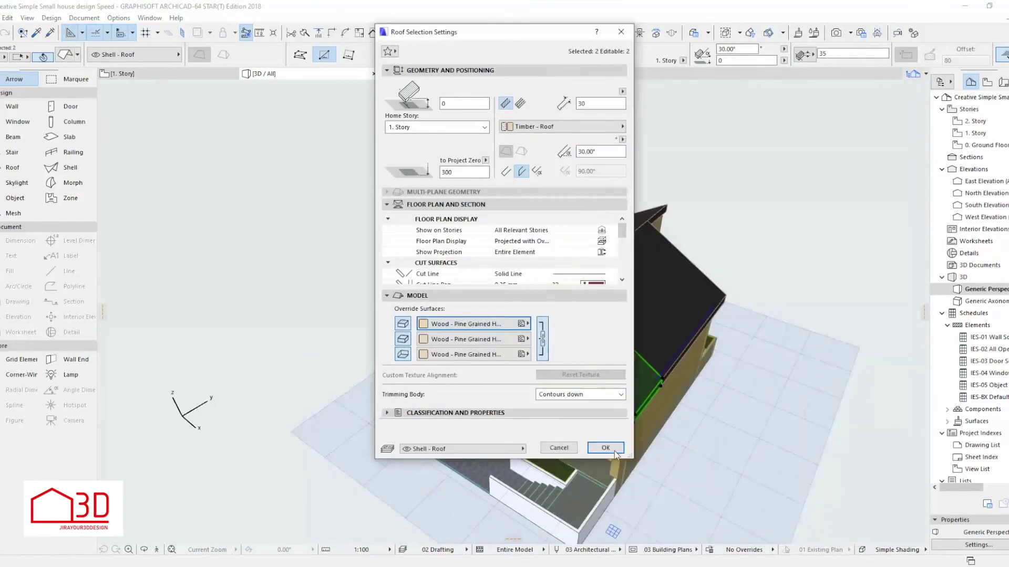
click(605, 445)
Apply a new surface material to a front wall panel.
scroll(604, 368, down, 3)
shift+middle_drag(657, 394, 723, 415)
click(656, 366)
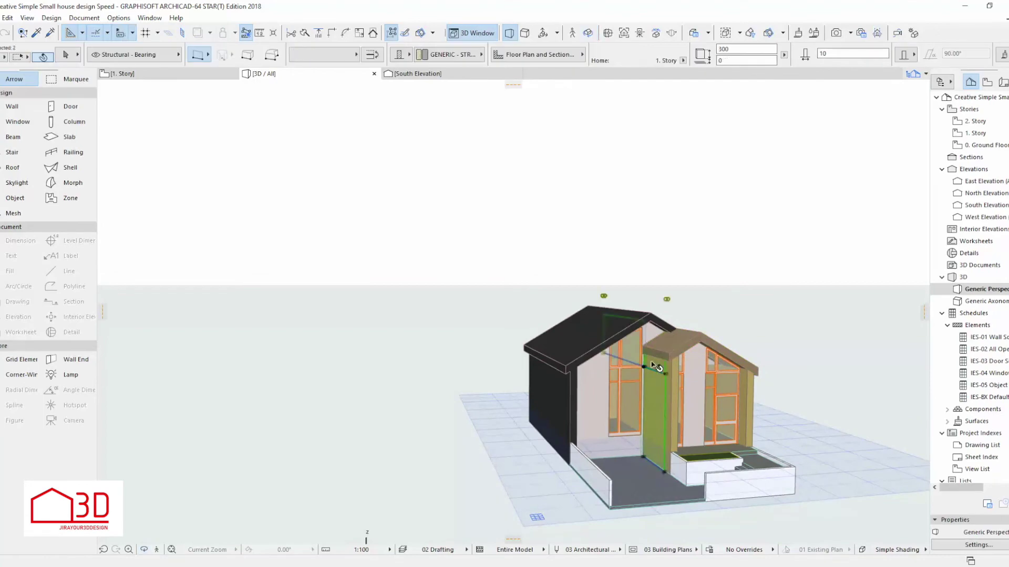
scroll(675, 370, up, 5)
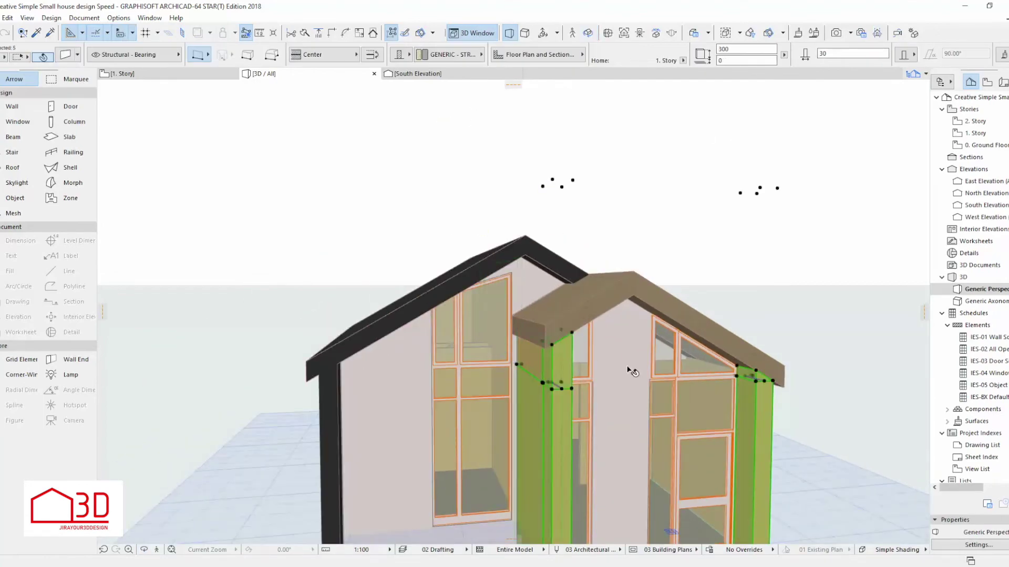
click(809, 54)
click(683, 466)
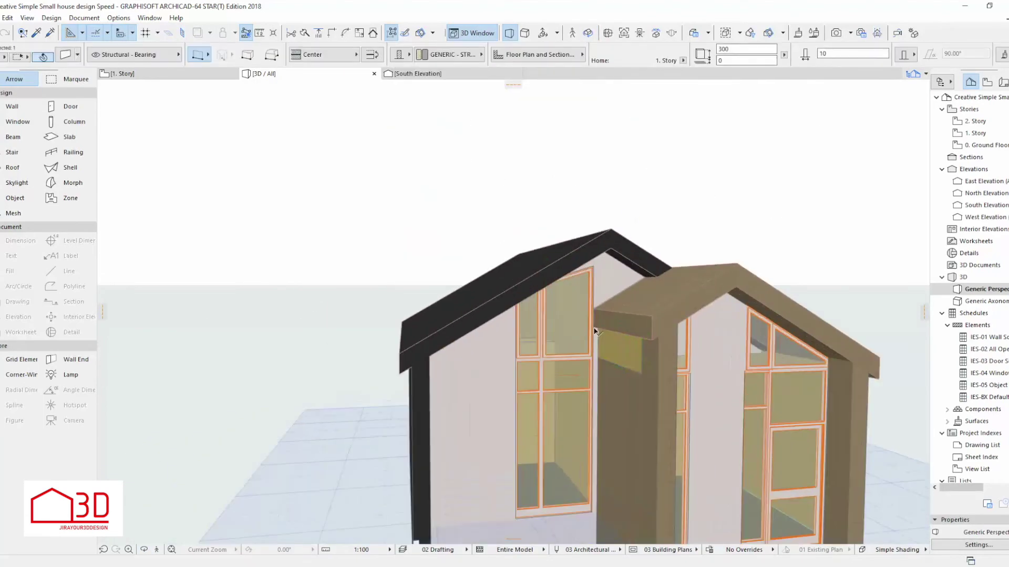
Select the vertical wall in the 1. Story plan and check it in 3D.
key(F2)
click(498, 315)
scroll(492, 355, up, 5)
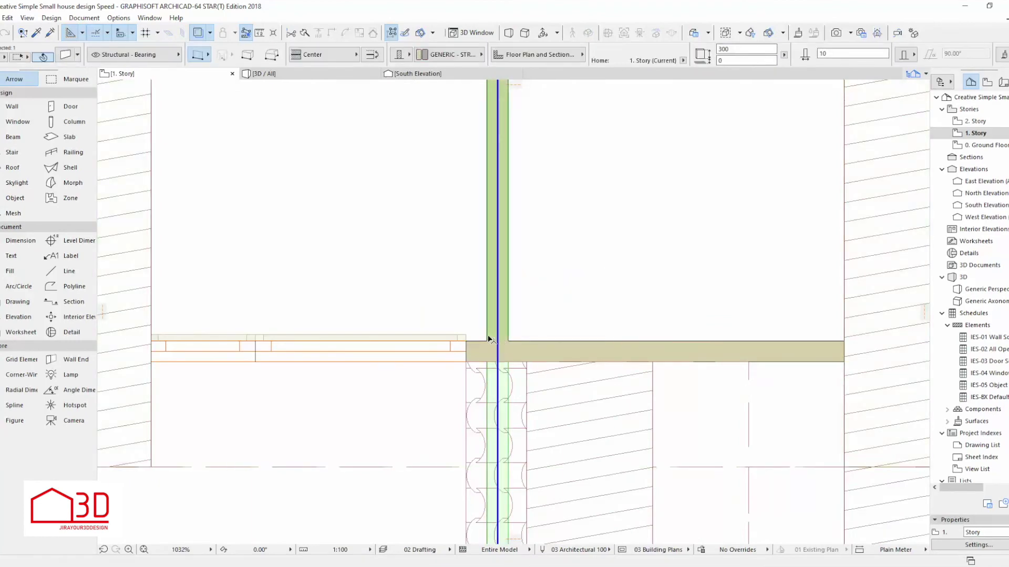
scroll(499, 340, down, 3)
key(F3)
key(F2)
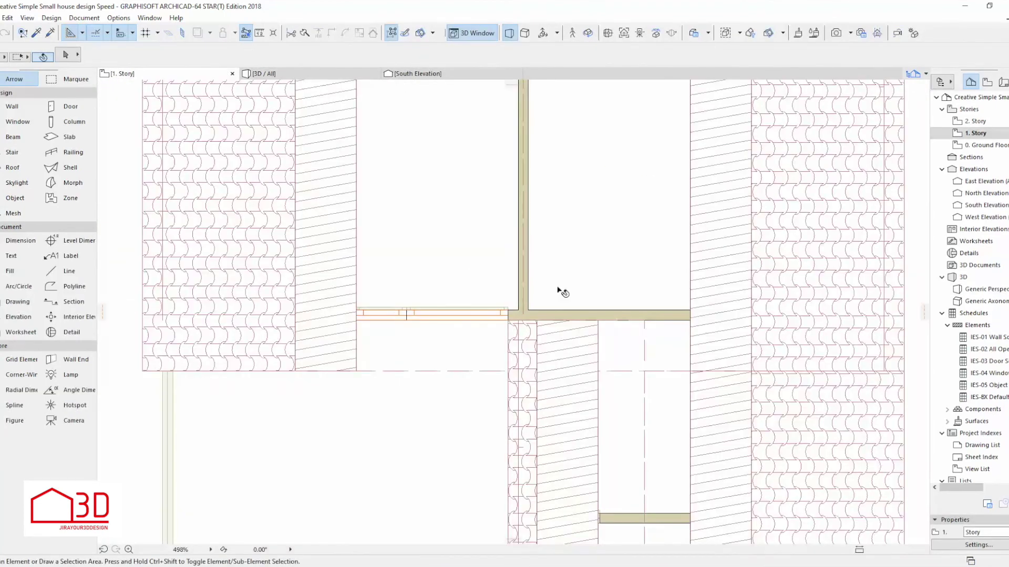
Orbit the 3D model to the house's other side, then show the whole ground floor plan.
click(332, 77)
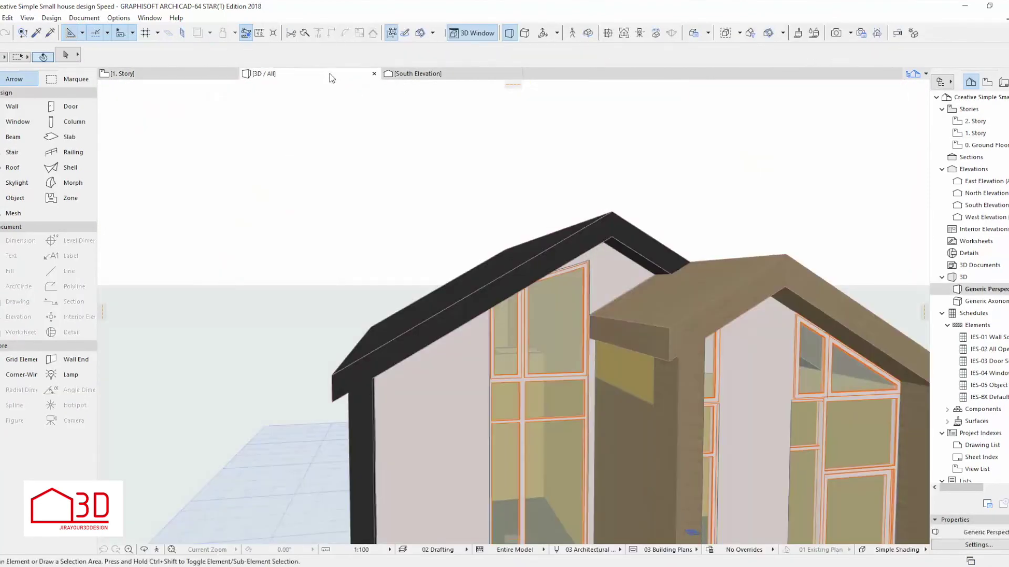
click(671, 62)
key(Escape)
shift+middle_drag(735, 331, 558, 371)
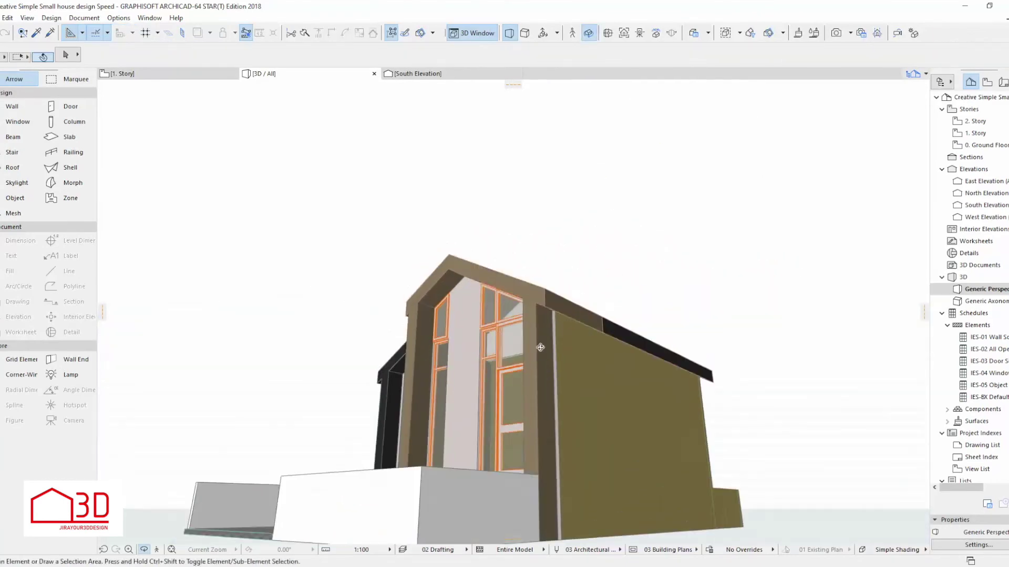
key(F2)
key(ctrl+Down)
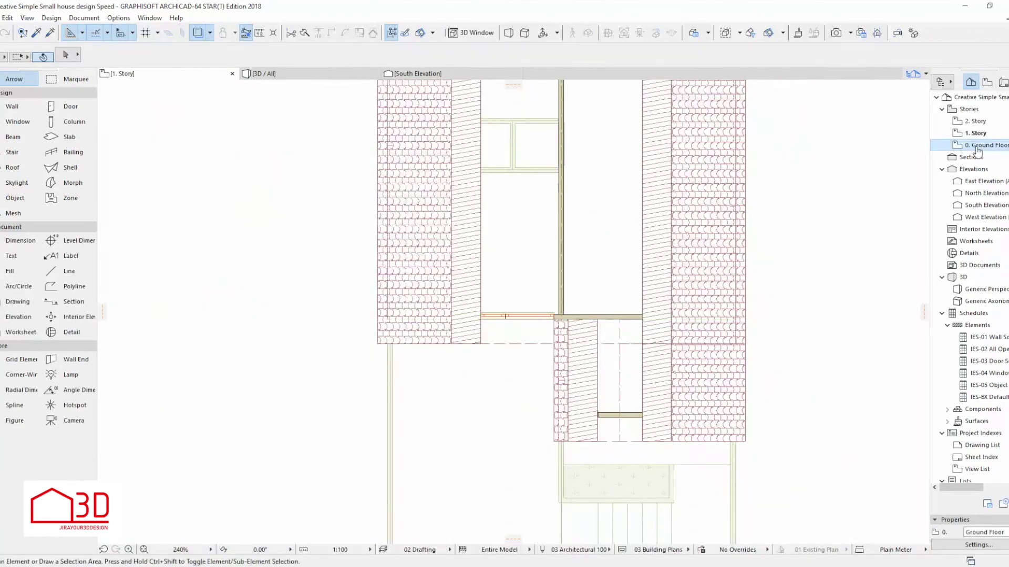
Inspect the front ground-floor wall in plan, then orbit around the house in 3D.
click(673, 415)
scroll(666, 317, up, 2)
scroll(720, 281, up, 2)
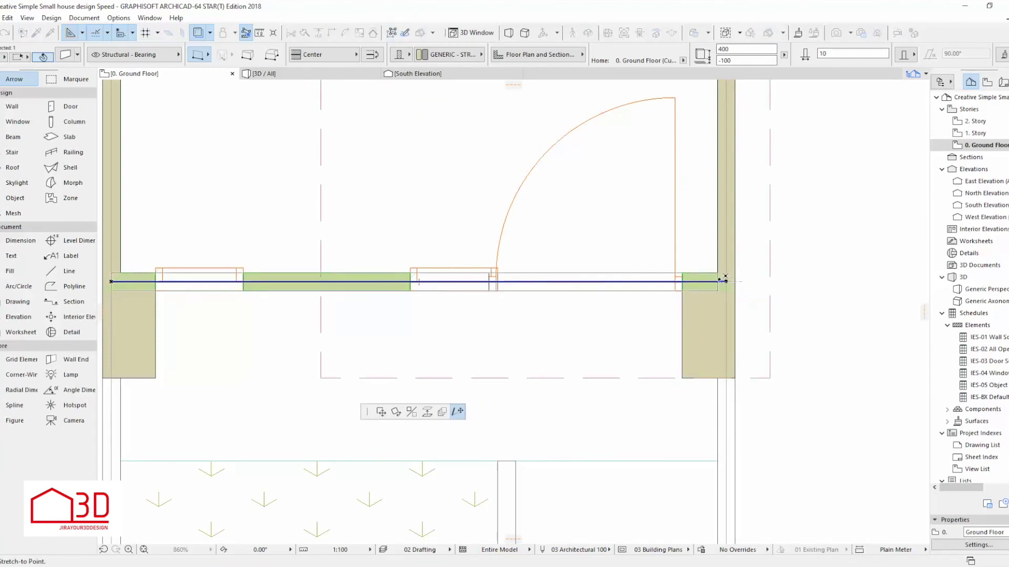
scroll(488, 269, down, 2)
click(459, 162)
scroll(476, 274, up, 3)
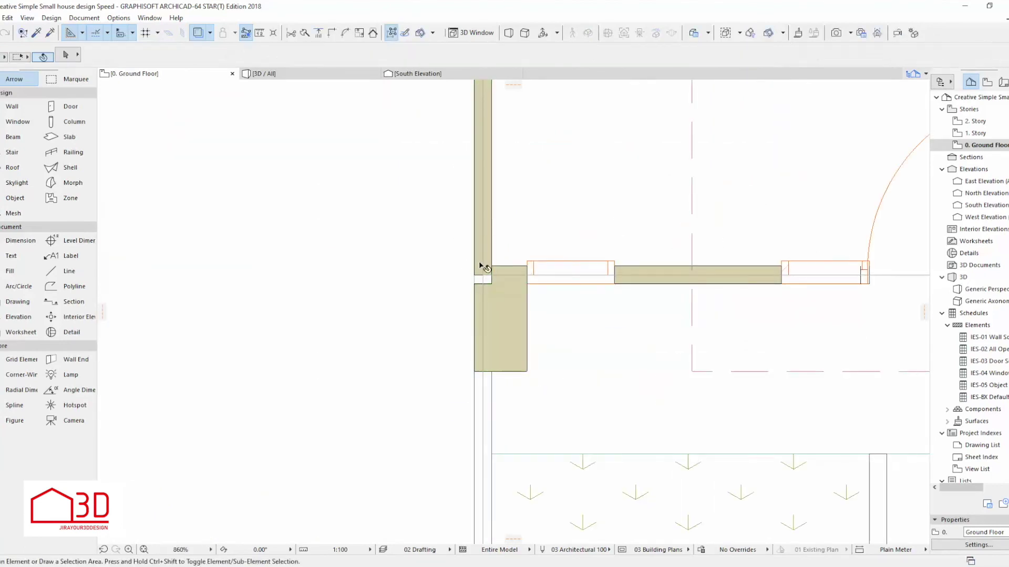
key(F3)
mouse_move(586, 174)
shift+middle_down()
mouse_move(874, 385)
mouse_move(541, 428)
mouse_move(554, 457)
shift+middle_up()
Select the vertical wall beside the entrance and choose Siding - Light from its surface list.
click(539, 423)
scroll(557, 452, up, 5)
scroll(563, 439, down, 5)
key(F2)
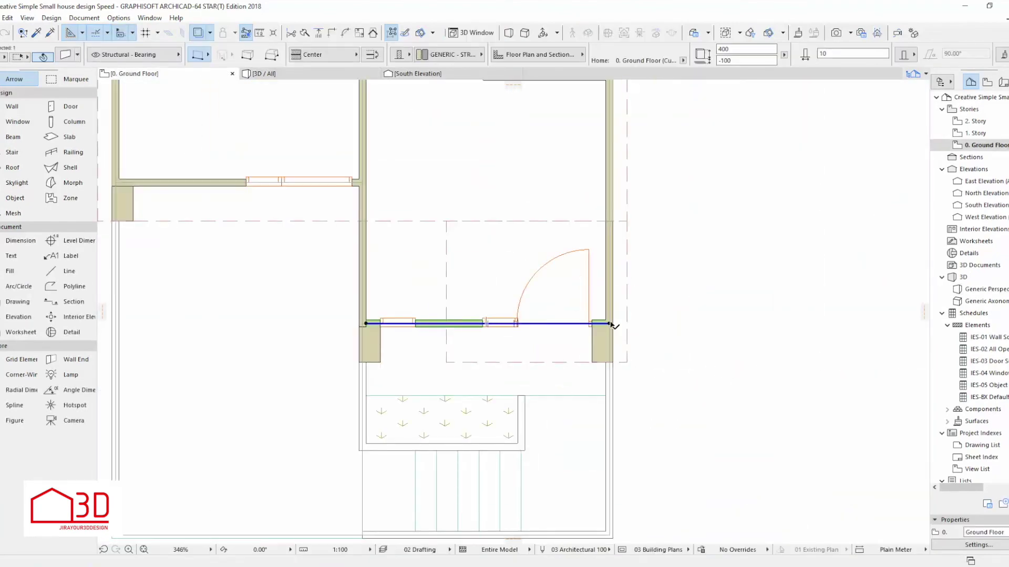
scroll(615, 328, up, 4)
click(617, 329)
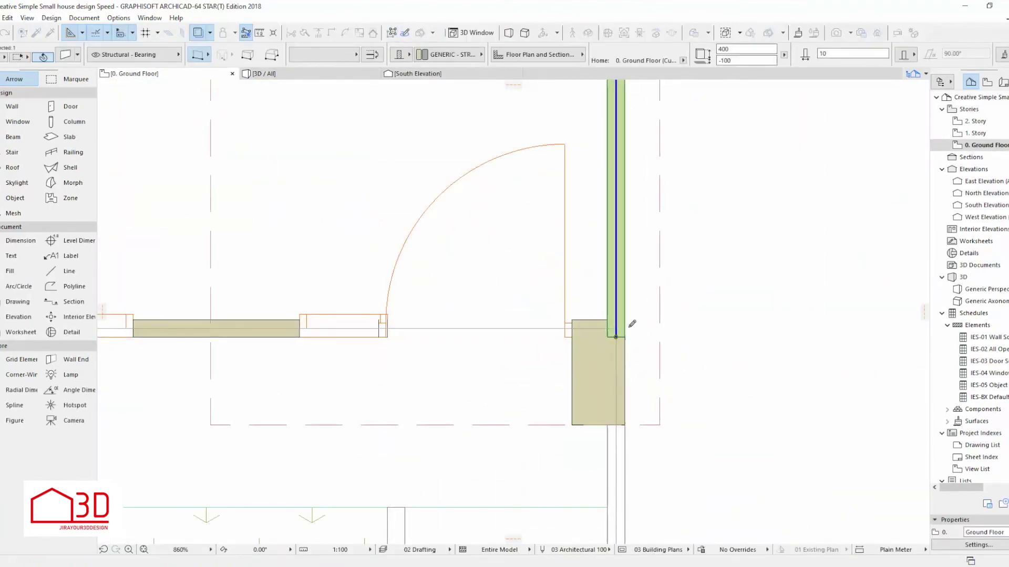
scroll(619, 332, down, 4)
key(F3)
click(922, 55)
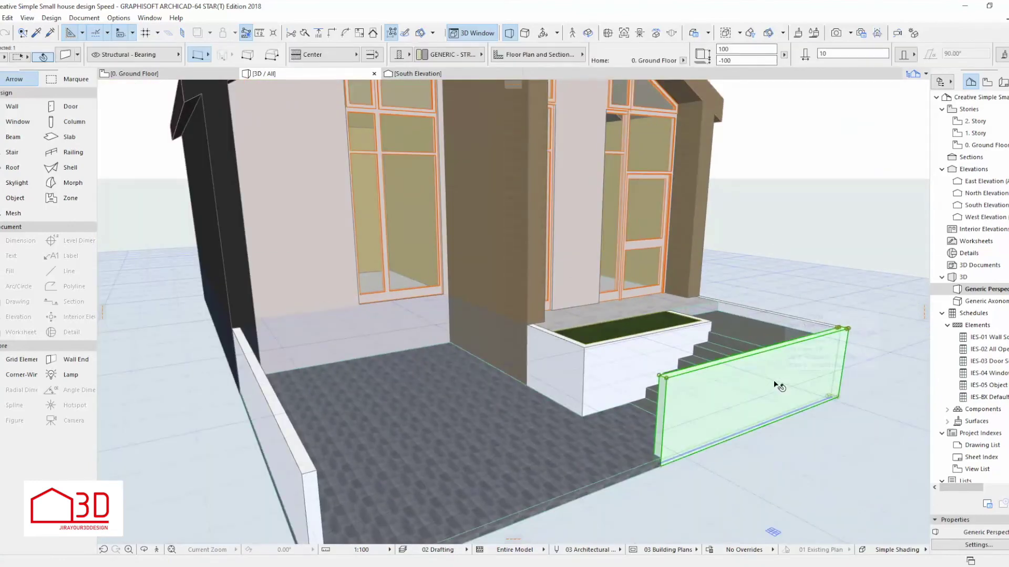
mouse_move(716, 387)
mouse_down()
mouse_move(678, 406)
mouse_move(578, 413)
mouse_up()
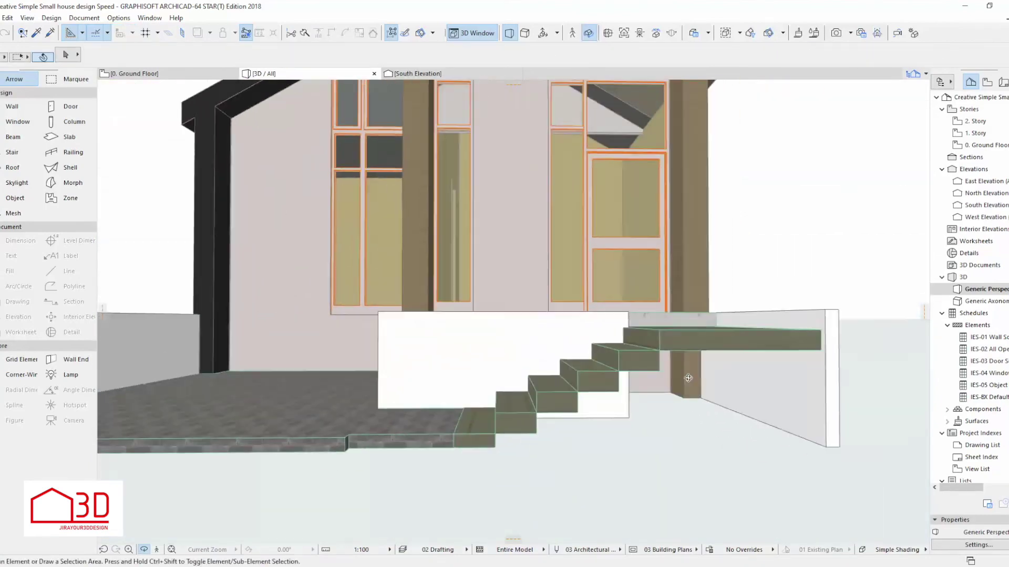
Copy one stair tread and move another, each one step lower.
scroll(528, 419, up, 3)
click(541, 403)
click(462, 430)
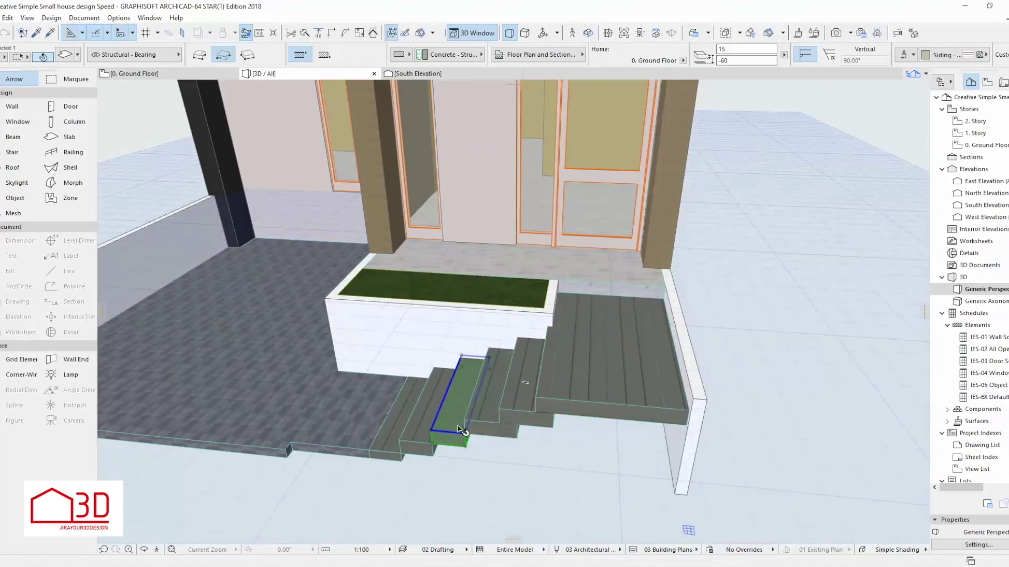
click(519, 432)
click(462, 420)
click(378, 453)
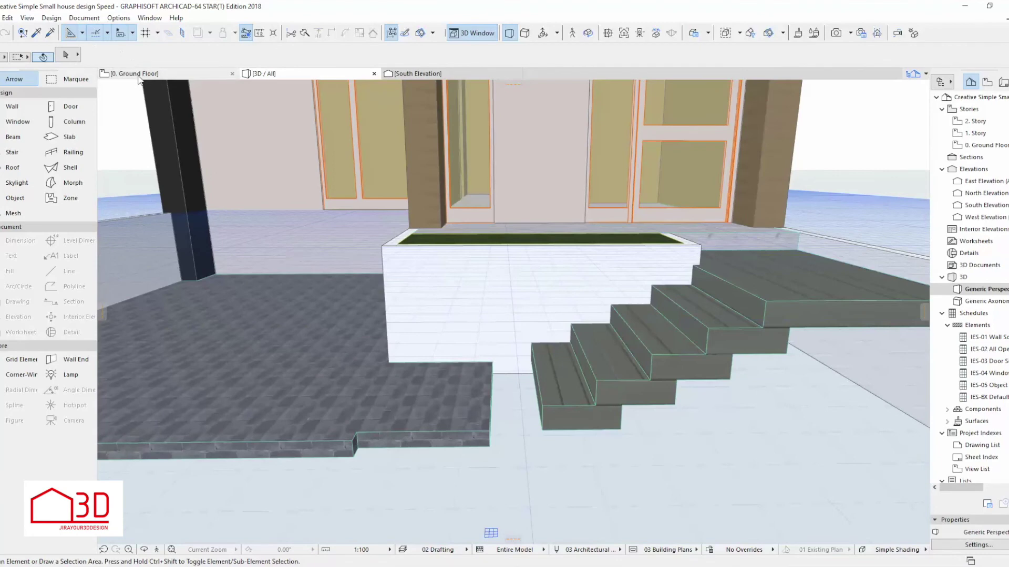
Move the slab corner in the ground floor plan to slope its lower edge.
key(F2)
scroll(553, 448, up, 5)
drag(499, 380, 503, 407)
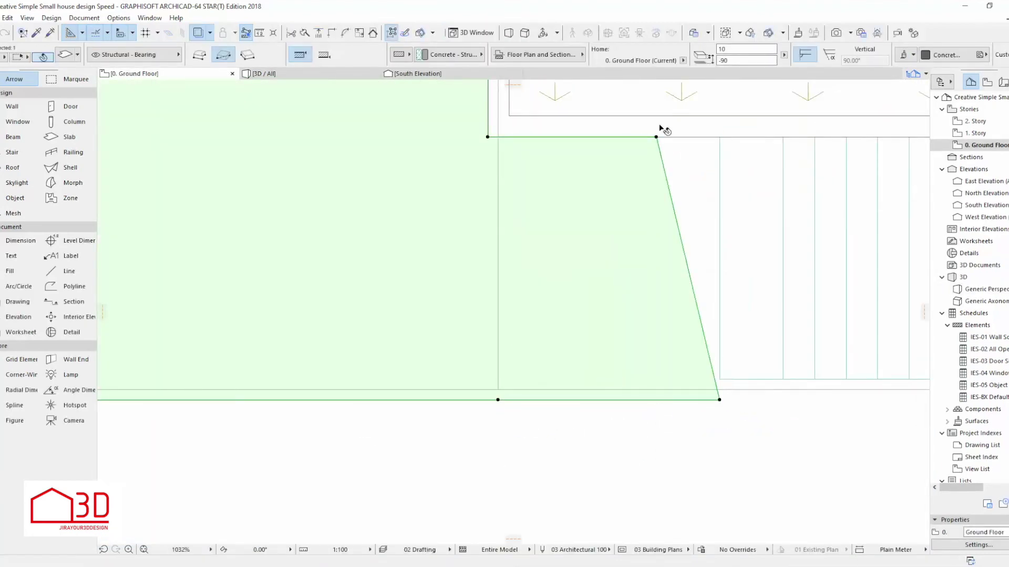
scroll(683, 220, down, 5)
key(F3)
Extend the lowest stair step's edge with Offset Edge in 3D.
shift+middle_drag(581, 349, 499, 409)
scroll(474, 436, up, 5)
click(475, 462)
click(489, 425)
click(426, 412)
click(521, 367)
Offset the edges of the higher stair steps so they descend evenly.
click(504, 312)
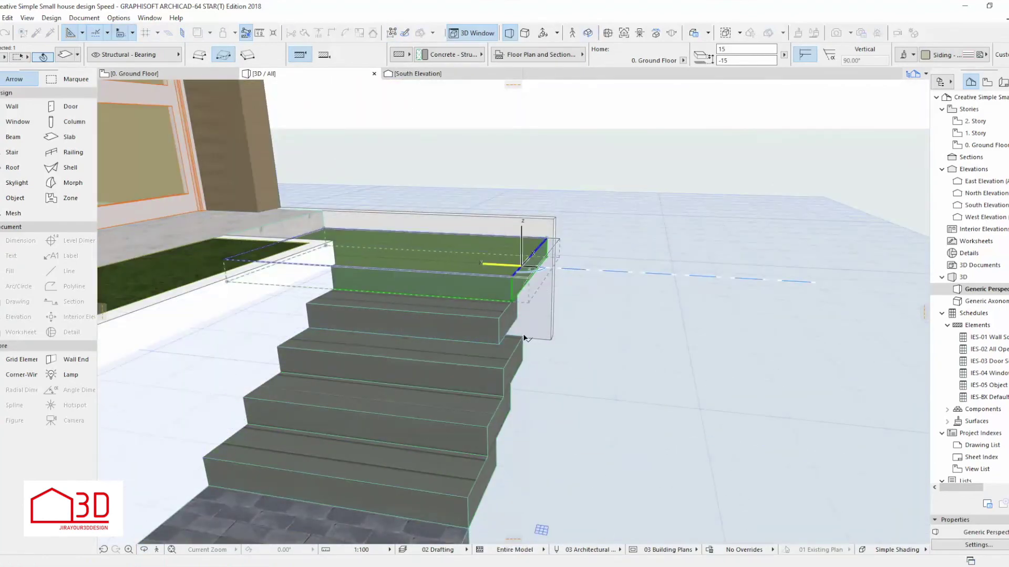
click(605, 255)
shift+middle_drag(533, 332, 522, 343)
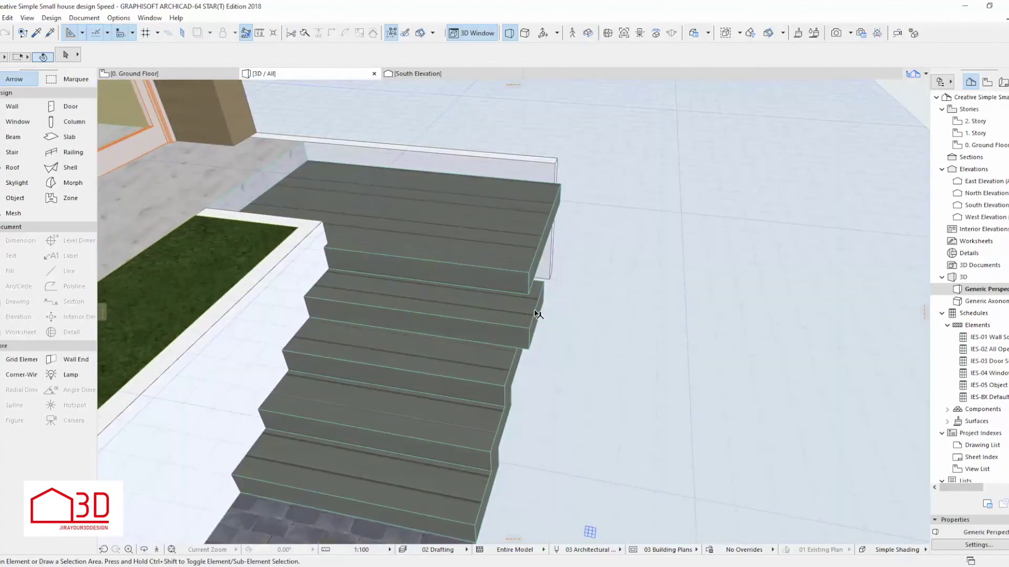
click(522, 342)
mouse_move(526, 344)
shift+middle_down()
mouse_move(562, 355)
mouse_move(522, 338)
shift+middle_up()
click(523, 338)
click(426, 412)
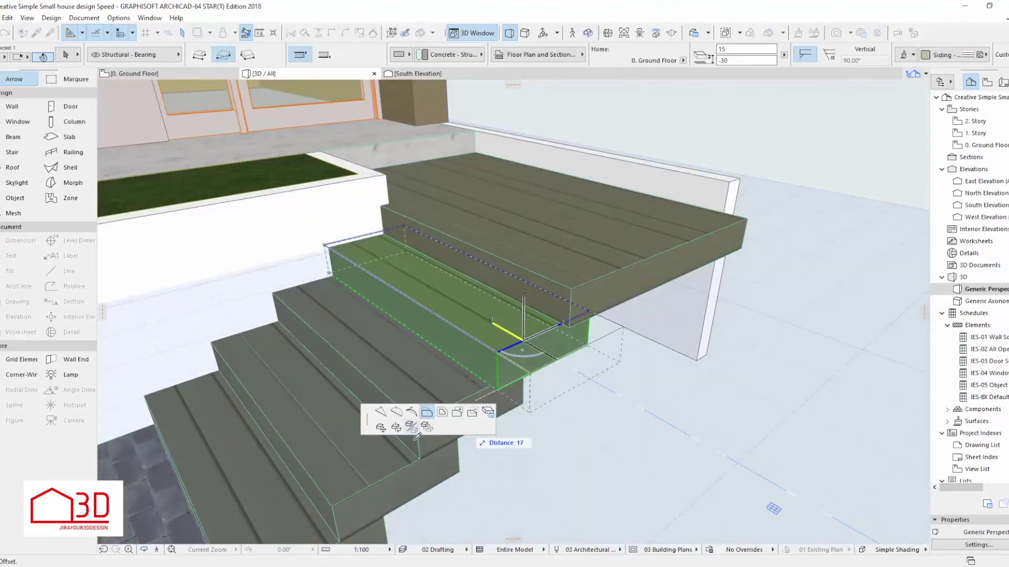
click(522, 339)
click(605, 289)
Orbit to view the whole house from the front left, then return to the ground floor plan.
mouse_move(605, 289)
shift+middle_down()
mouse_move(572, 317)
mouse_move(553, 299)
mouse_move(683, 275)
shift+middle_up()
key(F2)
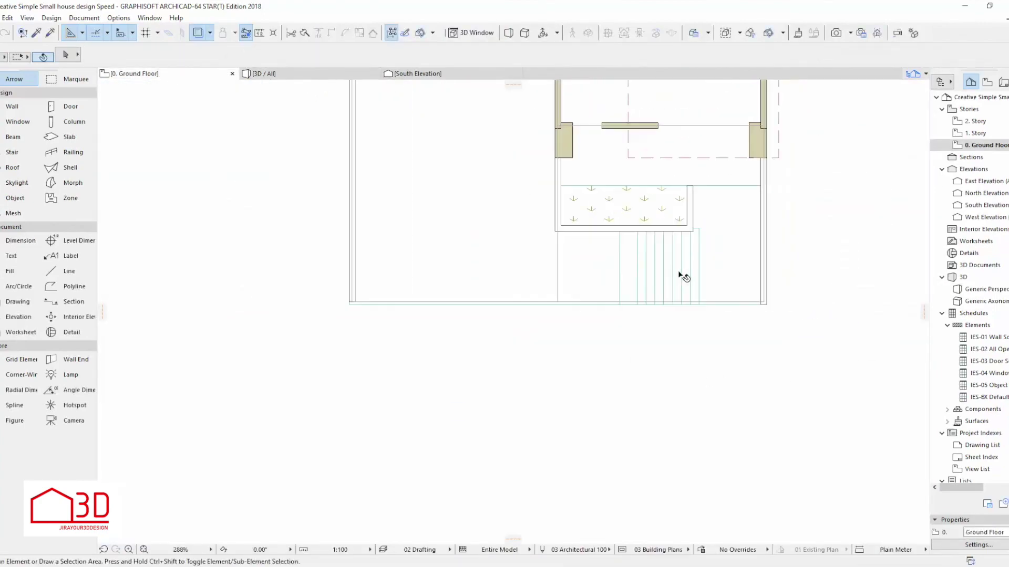
key(F3)
scroll(683, 276, down, 5)
shift+middle_drag(683, 276, 364, 158)
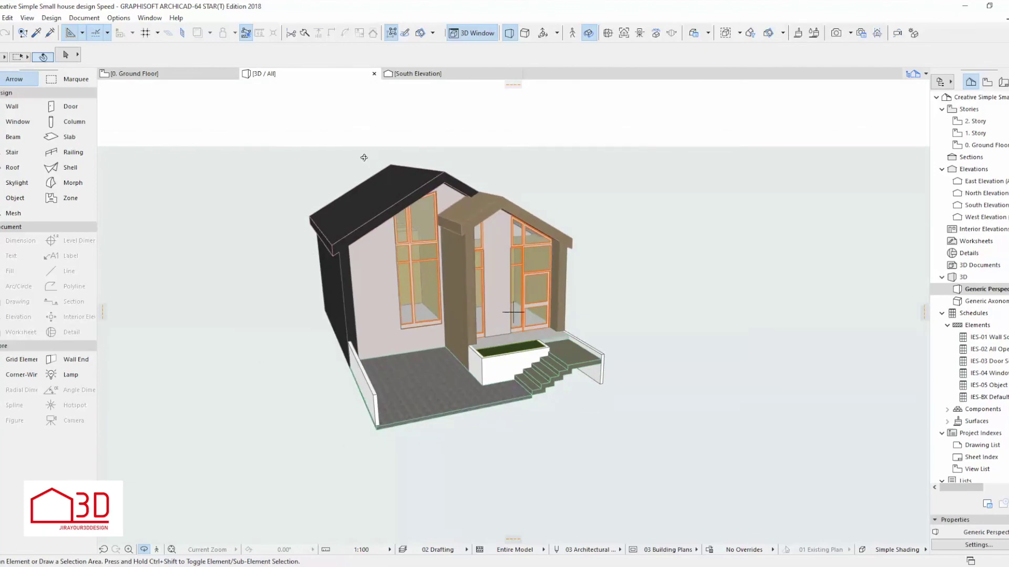
key(F2)
click(15, 197)
Search the library for 'car' and place Car 05 21 in front of the house.
key(ctrl+t)
text(car)
click(316, 279)
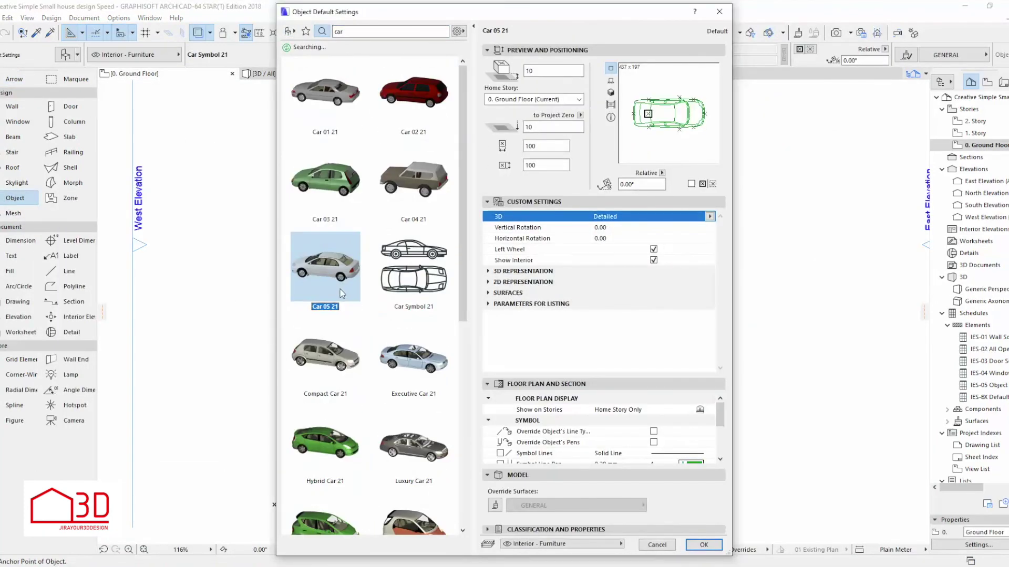
double_click(341, 293)
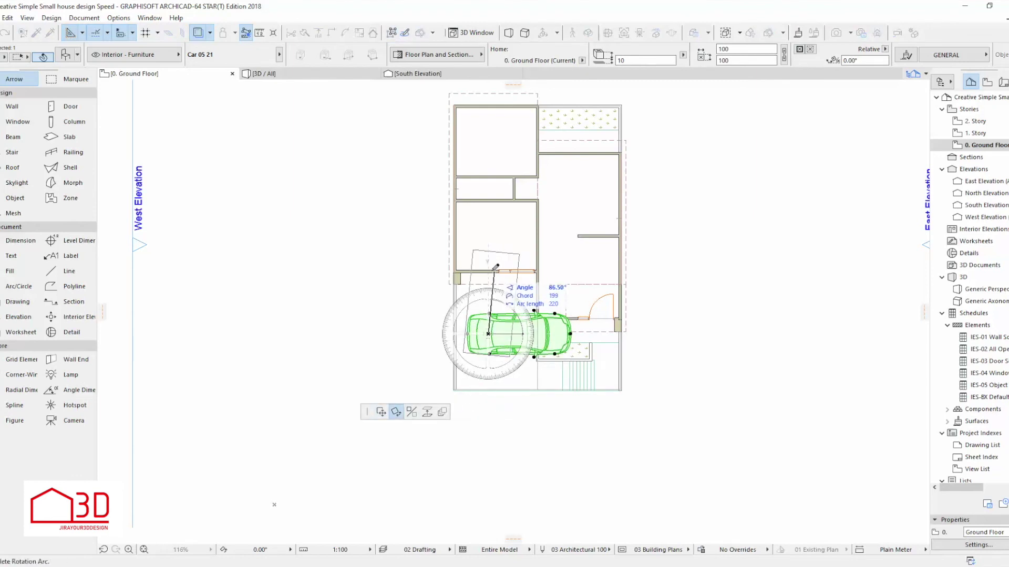
click(503, 293)
scroll(499, 289, up, 3)
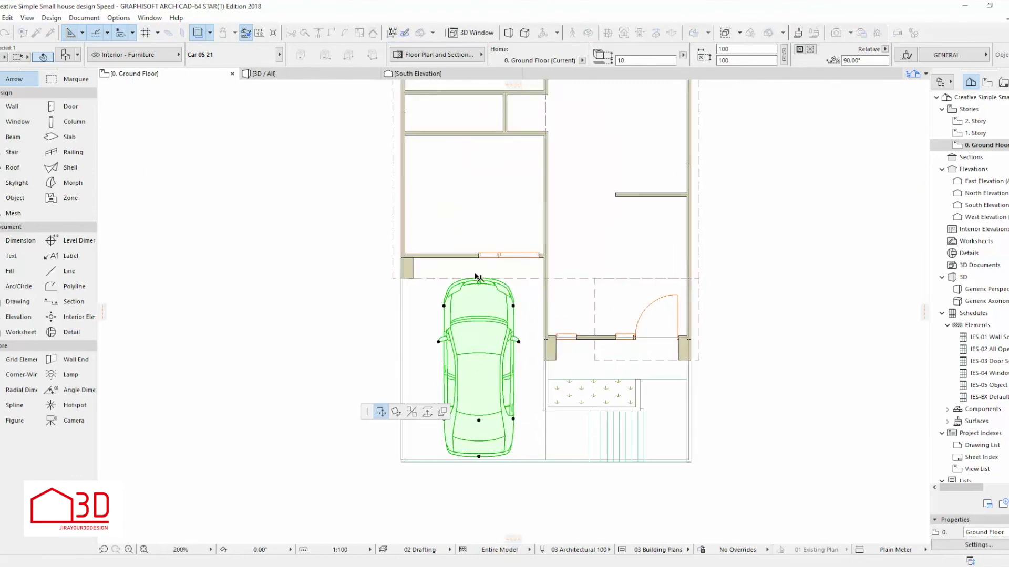
Draw a Morph shape under the front stairs in 3D to close off the side.
key(F3)
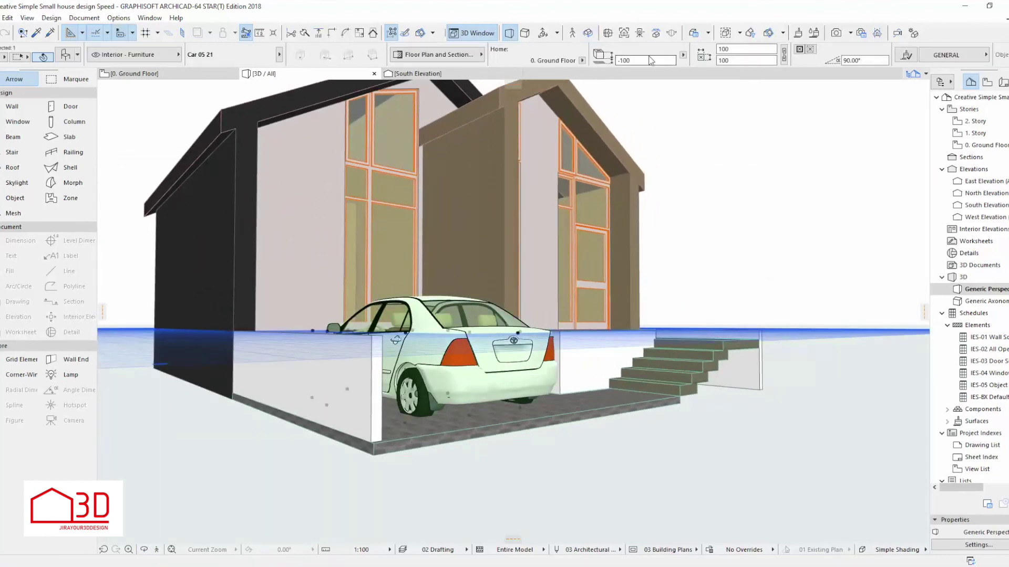
mouse_move(578, 262)
shift+middle_down()
mouse_move(507, 455)
mouse_move(535, 395)
mouse_move(679, 483)
shift+middle_up()
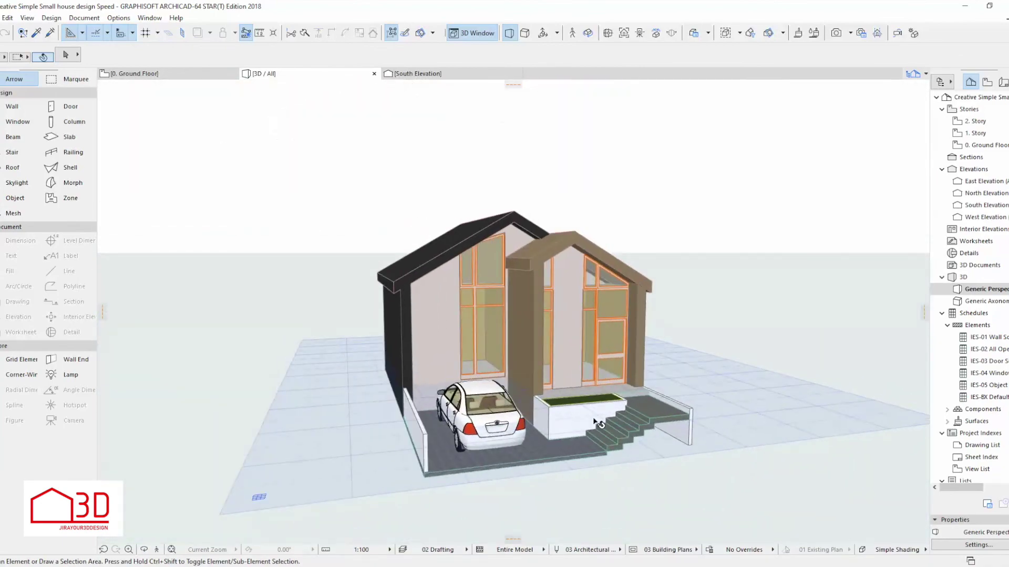
scroll(517, 352, up, 5)
click(173, 450)
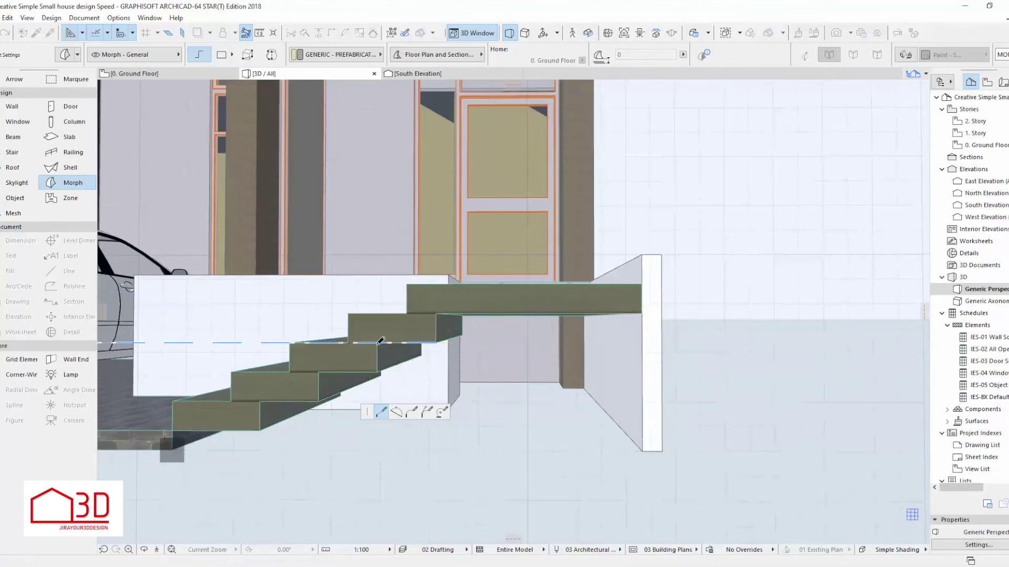
click(174, 449)
scroll(529, 394, down, 5)
shift+middle_drag(529, 394, 505, 404)
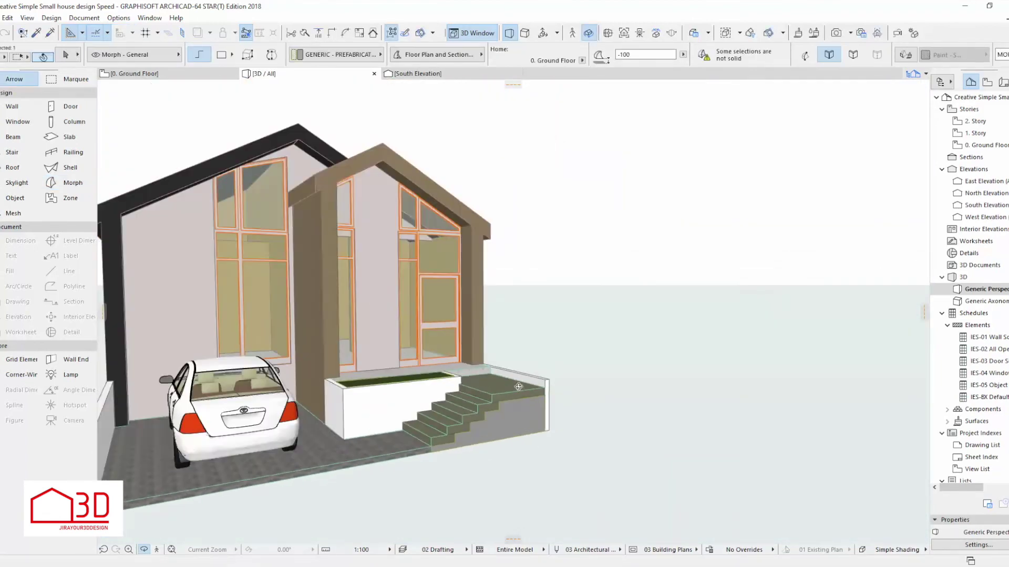